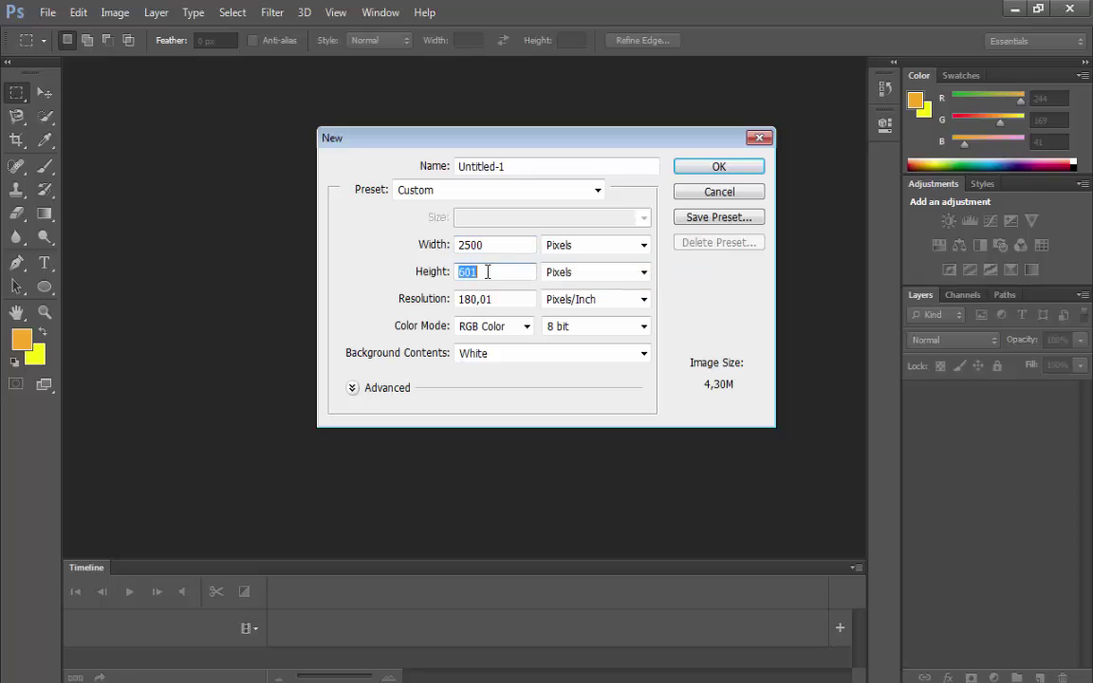
# Set the new document's height to 1500 pixels and create the document.
pyautogui.write('1500')
pyautogui.press('Return')
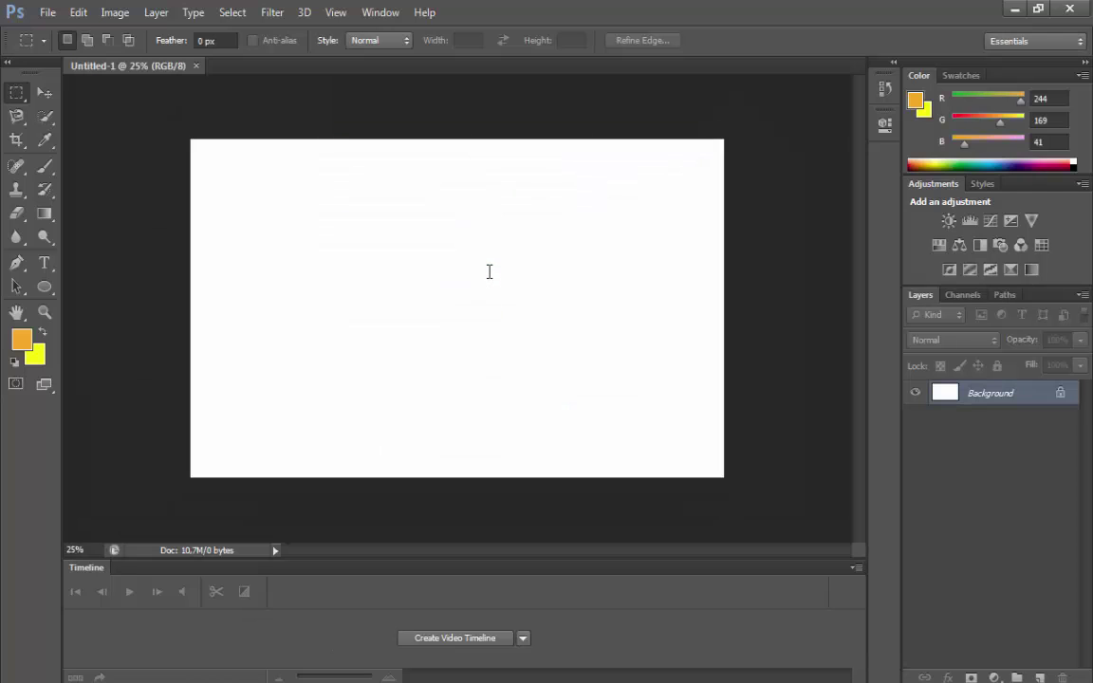
# Convert the locked Background into a regular layer and rotate the image 90° to portrait orientation.
pyautogui.click(43, 94)
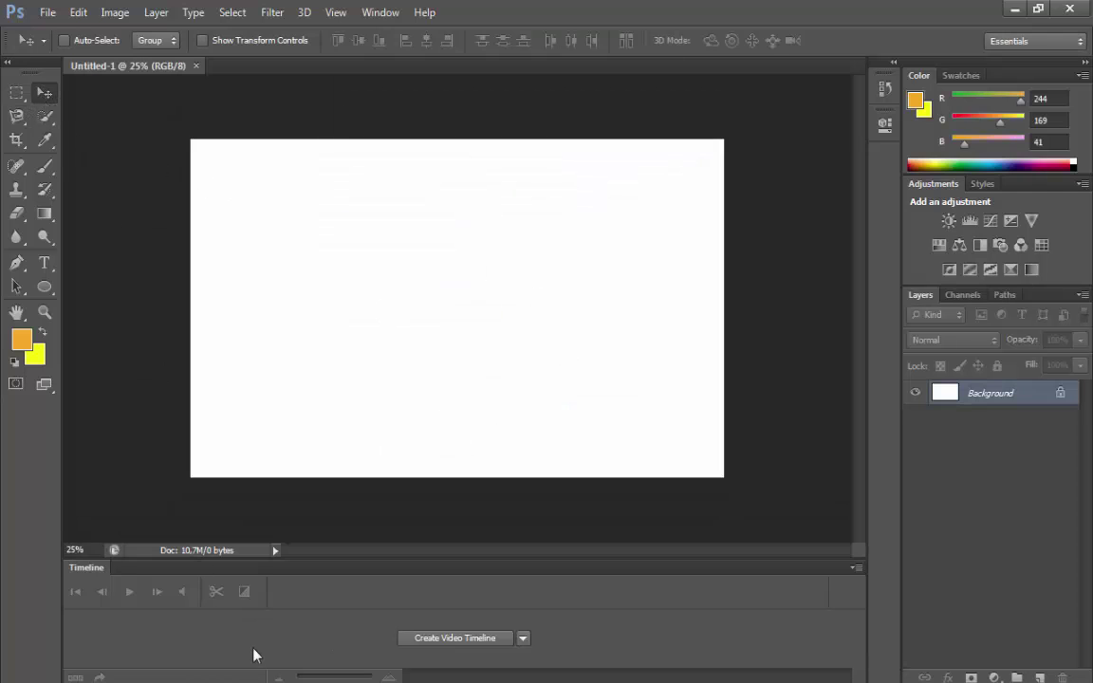
pyautogui.click(78, 13)
pyautogui.click(294, 237)
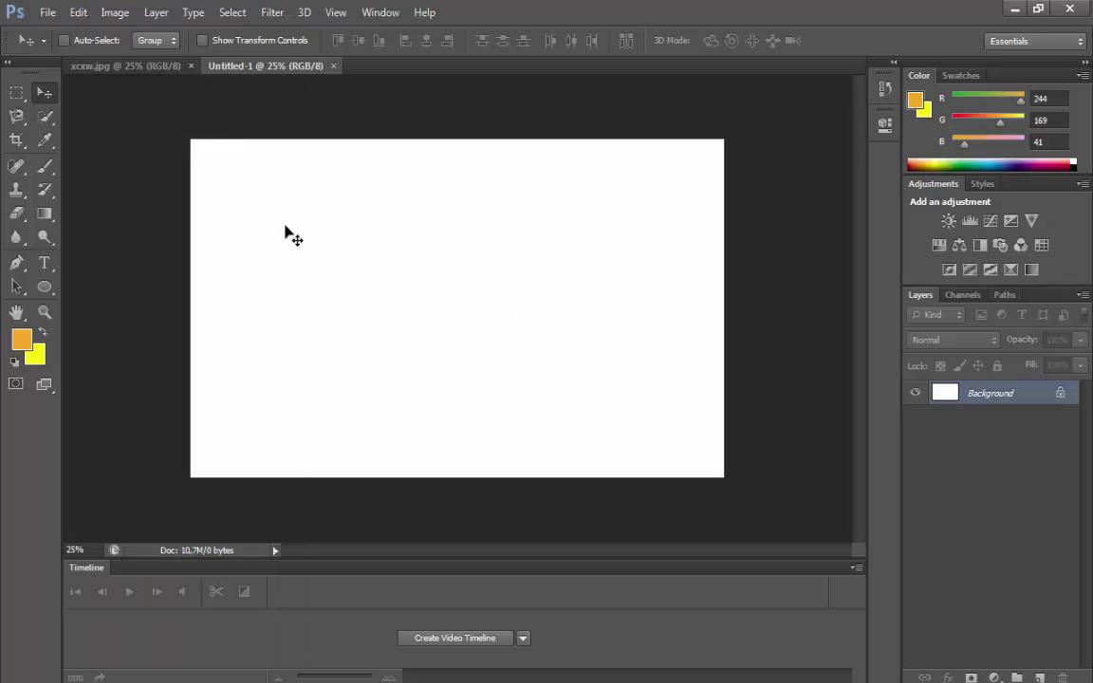
pyautogui.click(115, 13)
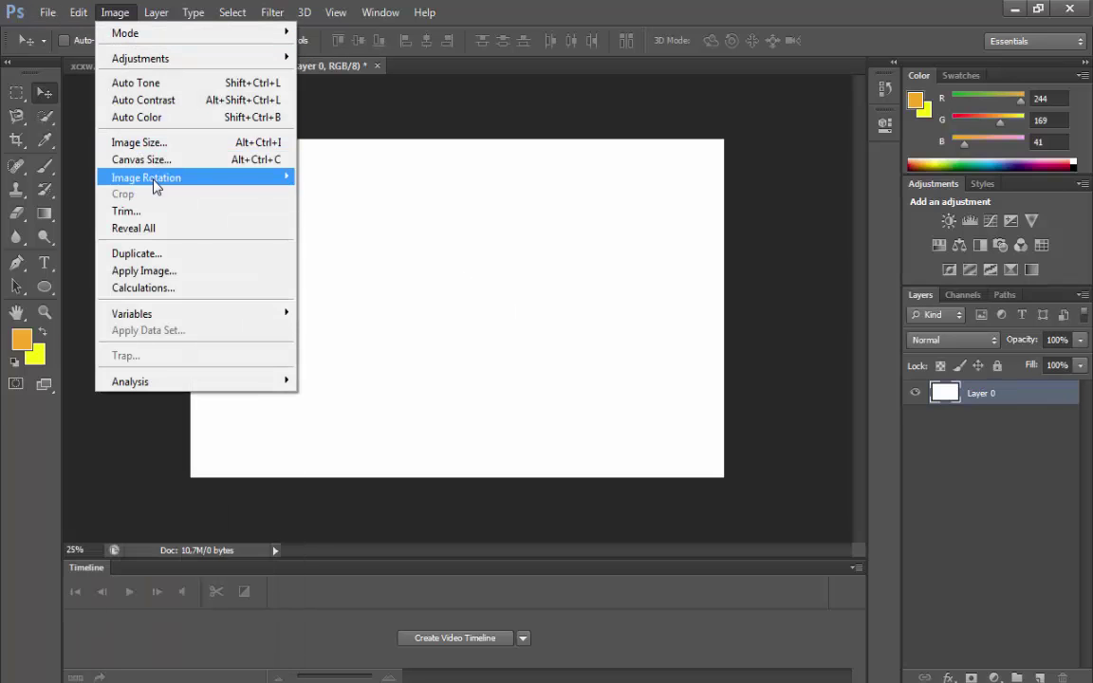
pyautogui.moveTo(152, 178)
pyautogui.click(360, 196)
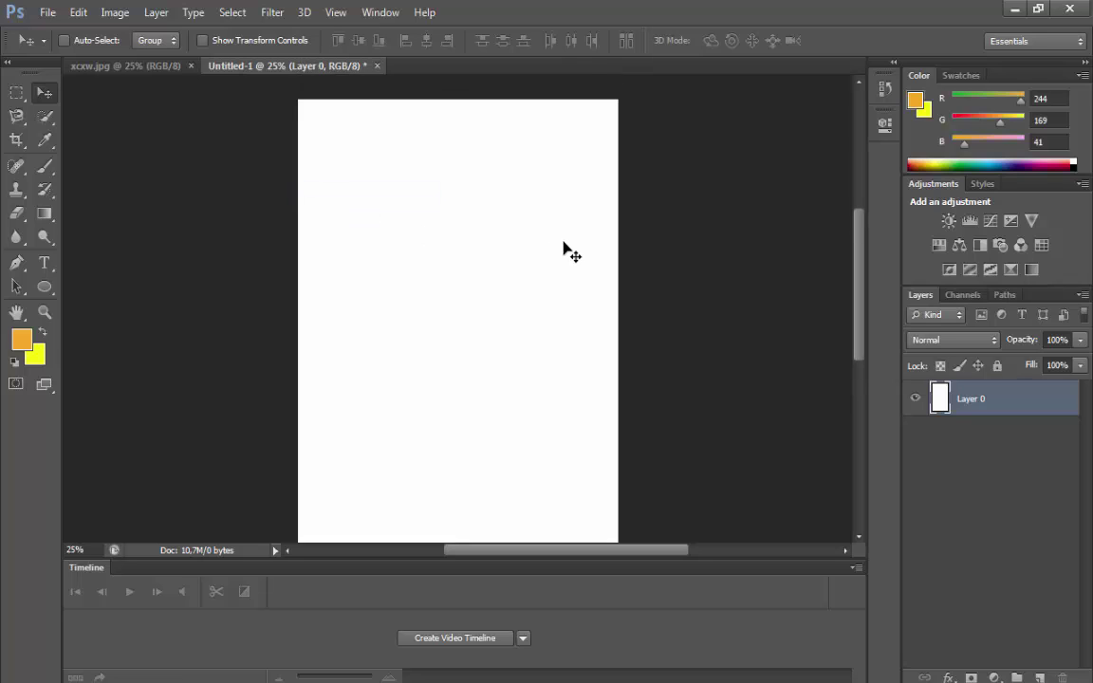
pyautogui.scroll(-1, 567, 251)
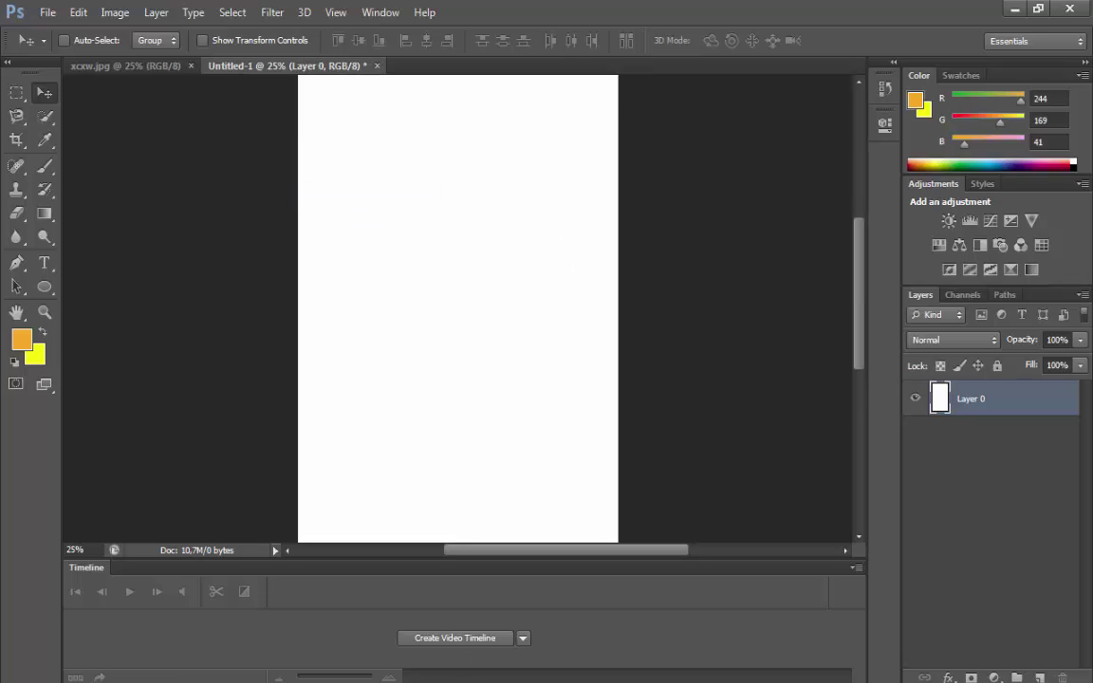
# Add a Solid Color fill layer above Layer 0 in near-black #141414.
pyautogui.click(995, 627)
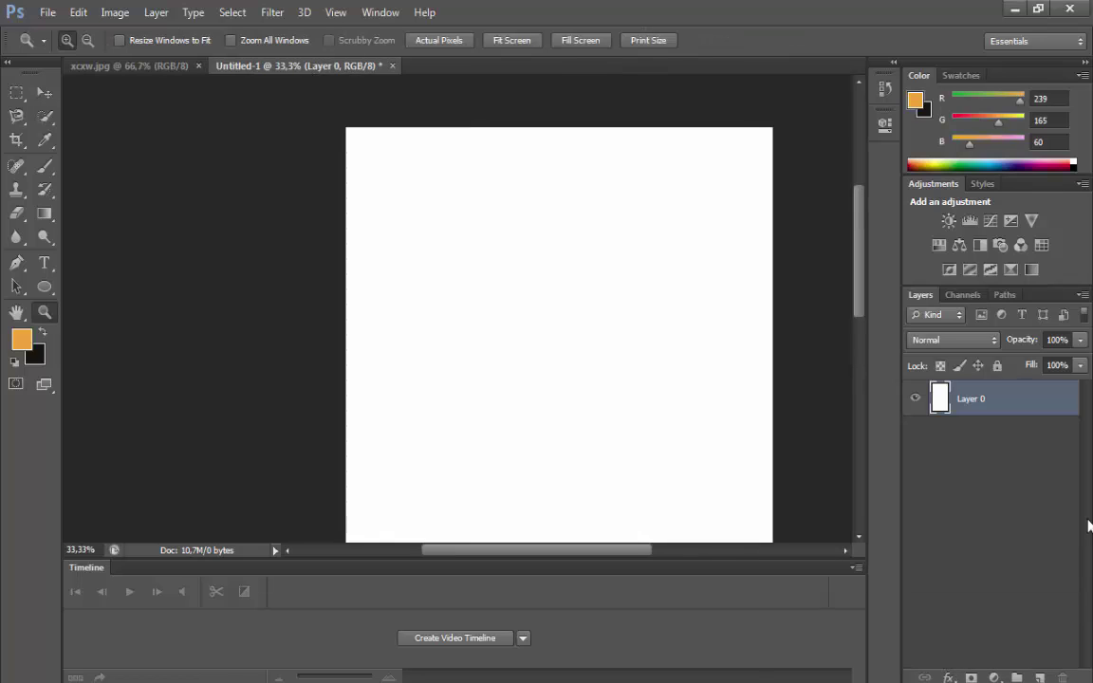
pyautogui.click(994, 677)
pyautogui.click(915, 290)
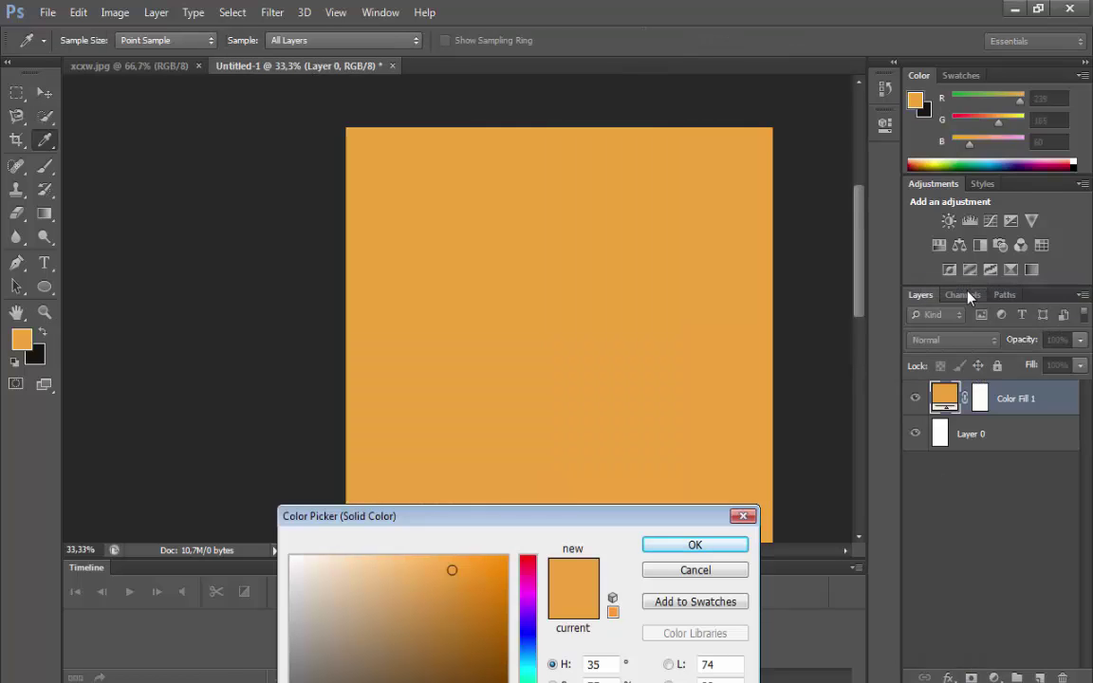
pyautogui.click(300, 492)
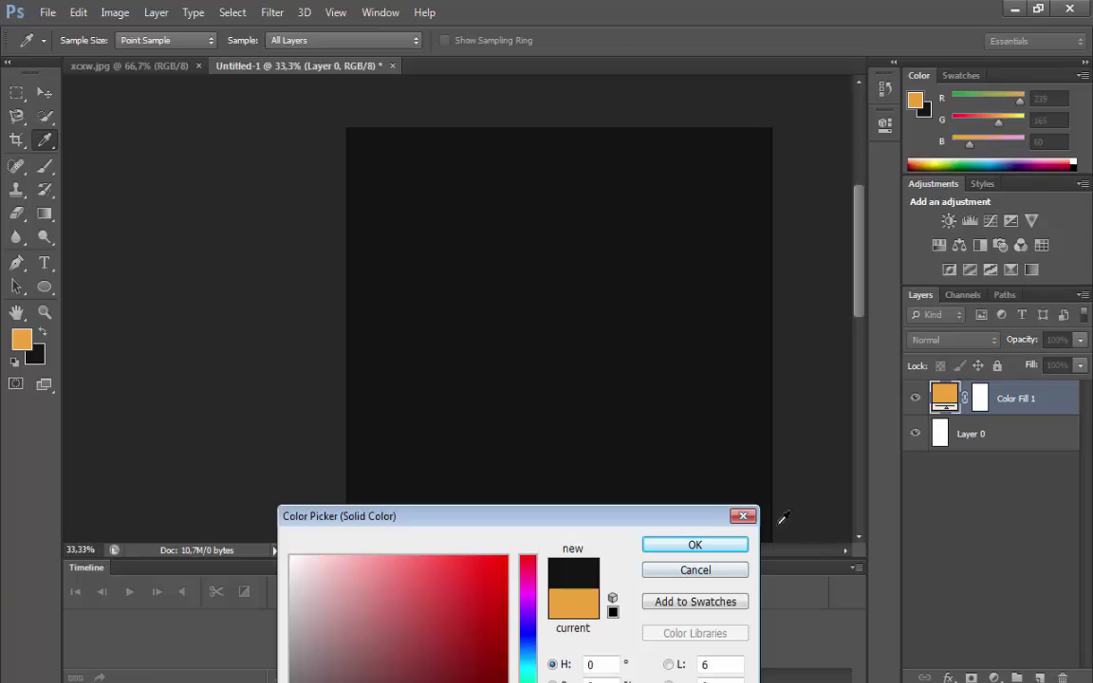
pyautogui.click(697, 547)
# Change the Solid Color fill layer's colour to dark grey #343232.
pyautogui.doubleClick(942, 398)
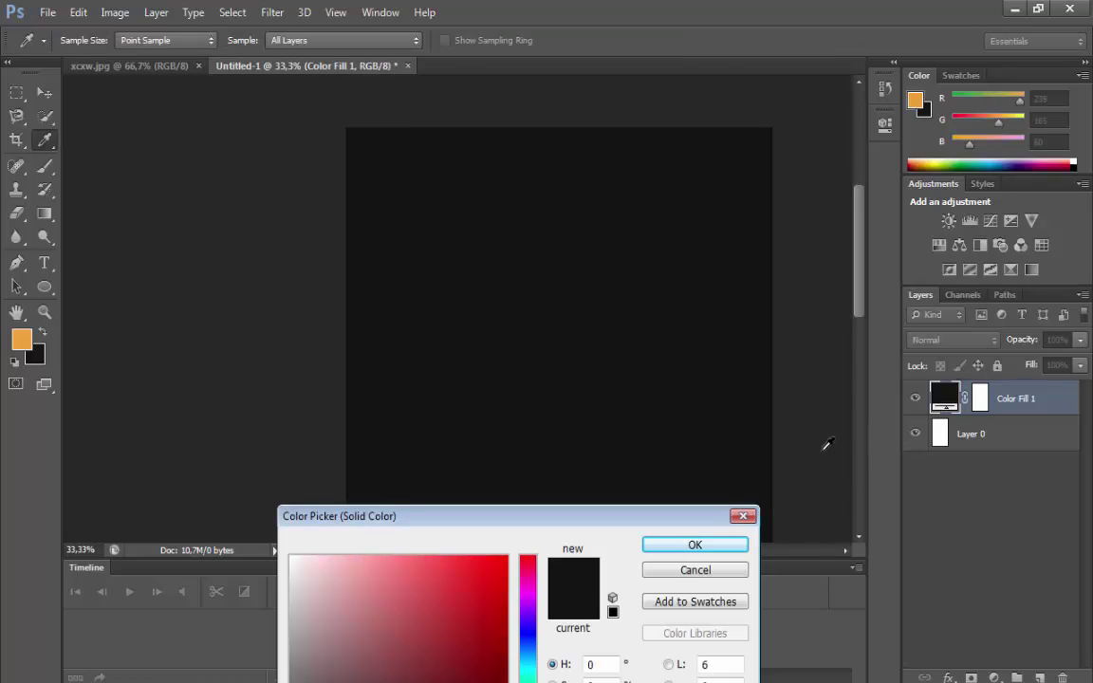
pyautogui.moveTo(577, 528); pyautogui.dragTo(603, 373)
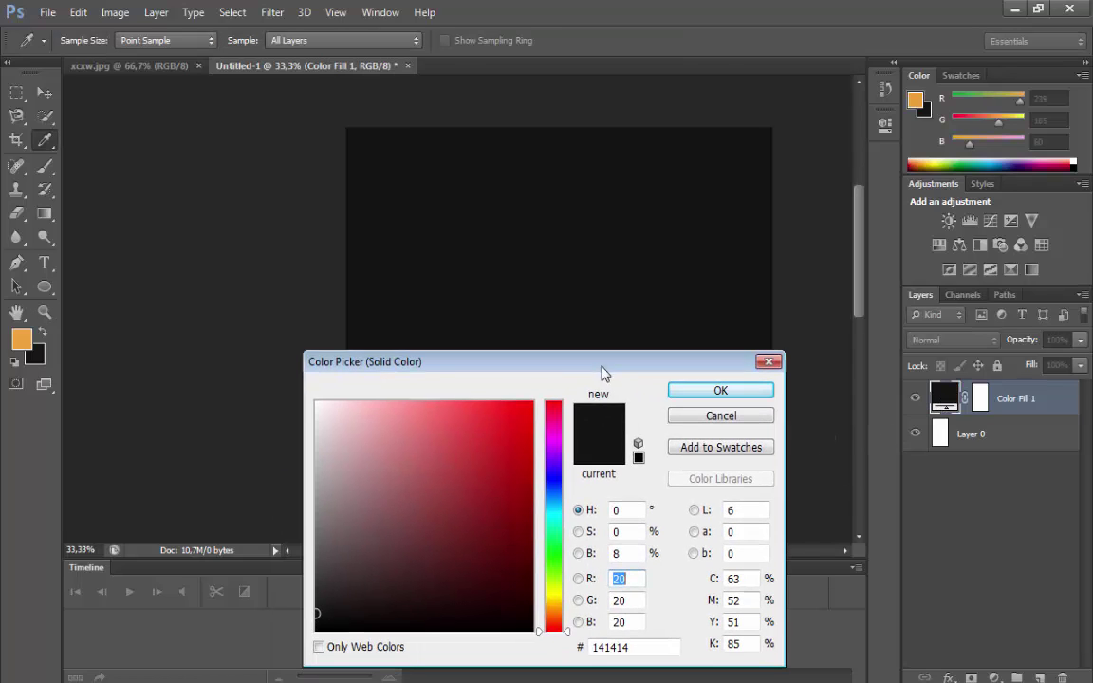
pyautogui.click(321, 587)
pyautogui.click(321, 594)
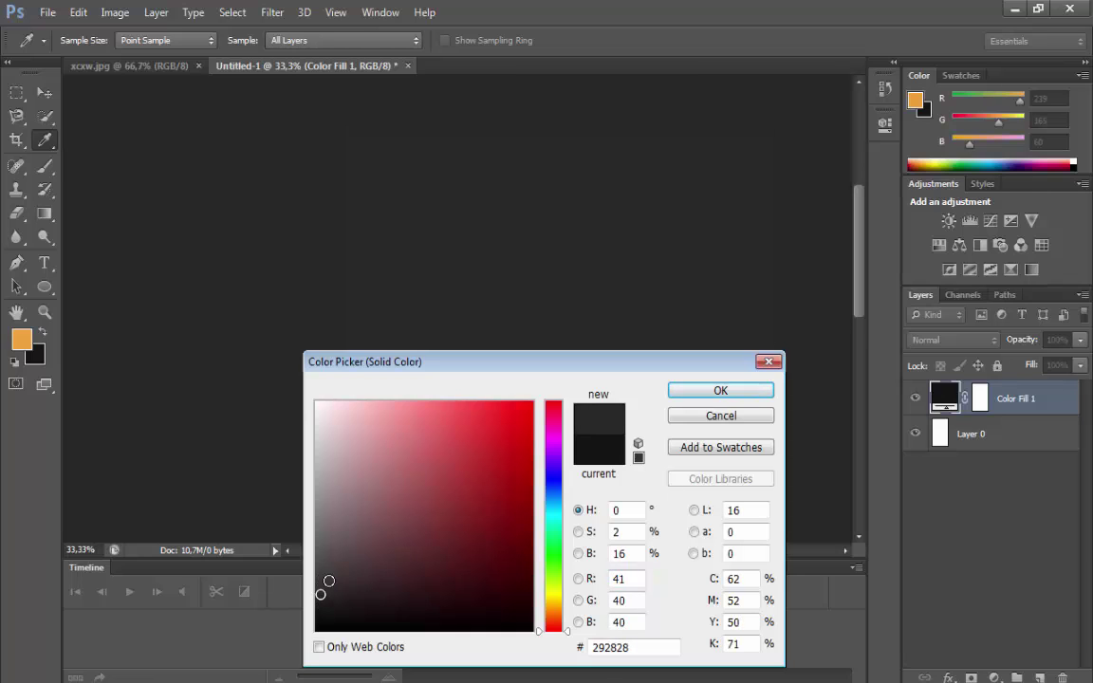
pyautogui.click(323, 574)
pyautogui.click(323, 584)
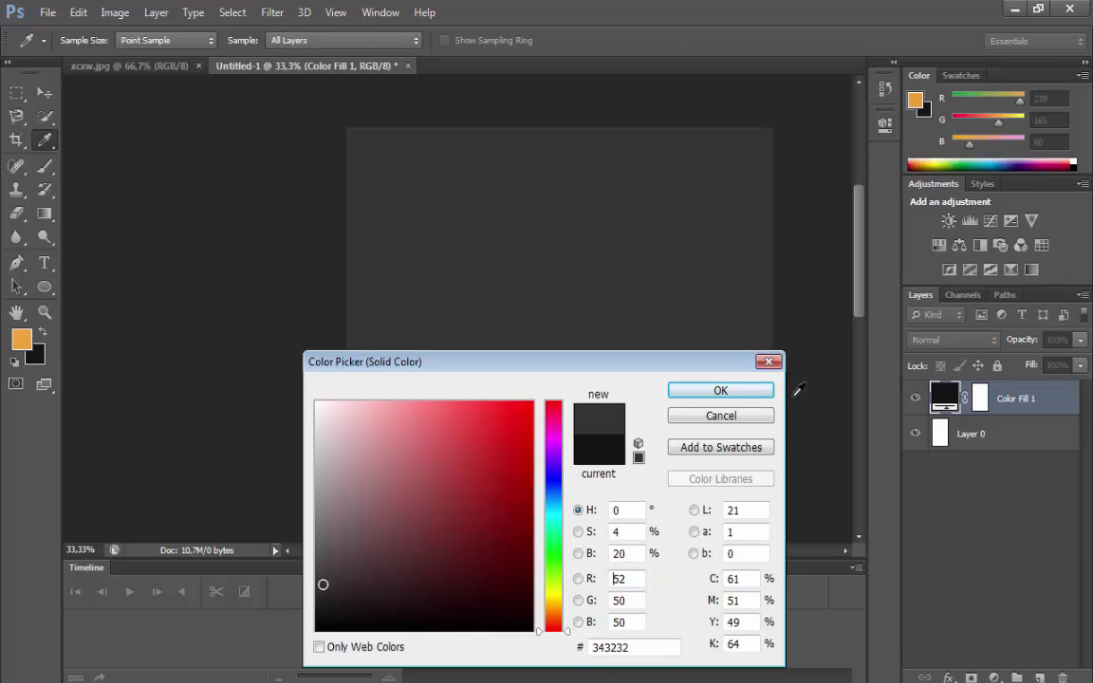
pyautogui.click(721, 390)
# Bring the dark woven texture from gg.jpg into the portrait document and enlarge it to about 383% × 364%, spanning the canvas width.
pyautogui.click(44, 93)
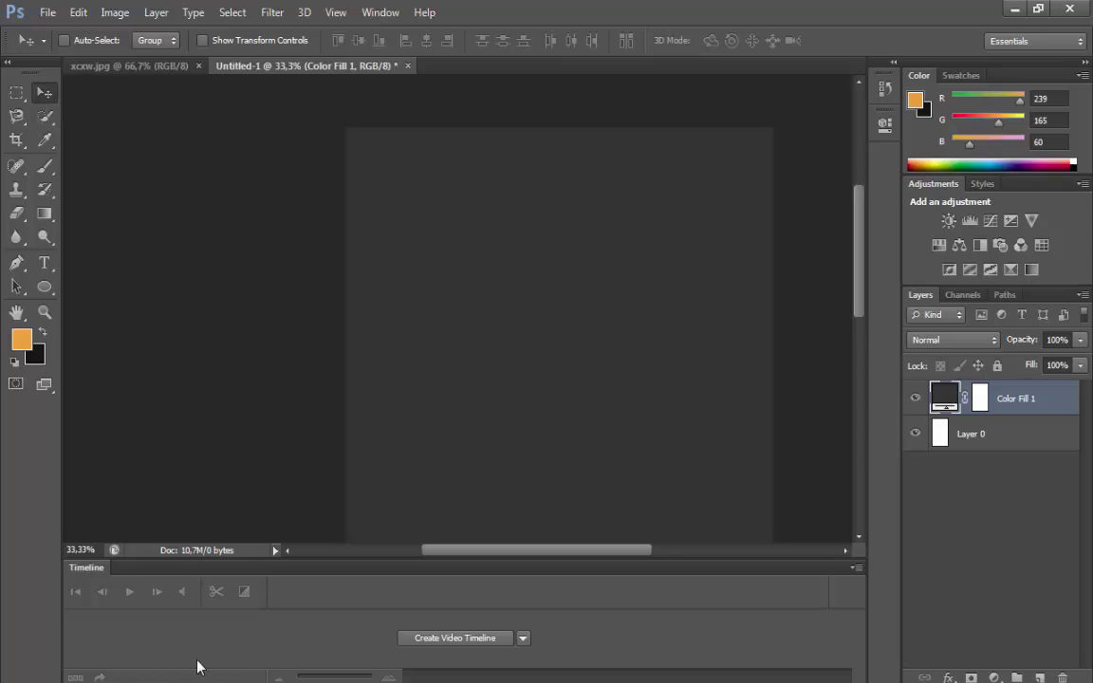
pyautogui.moveTo(460, 397); pyautogui.dragTo(387, 241)
pyautogui.click(78, 13)
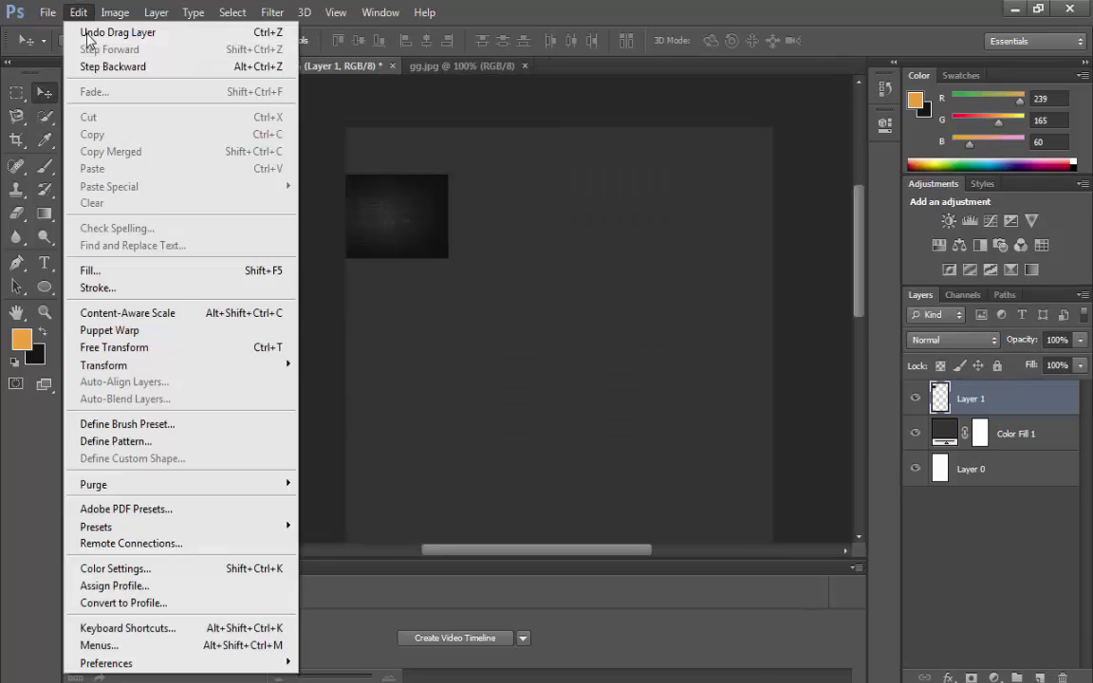
pyautogui.click(121, 349)
pyautogui.moveTo(447, 258); pyautogui.dragTo(812, 480)
pyautogui.scroll(-3, 775, 411)
pyautogui.scroll(-3, 775, 411)
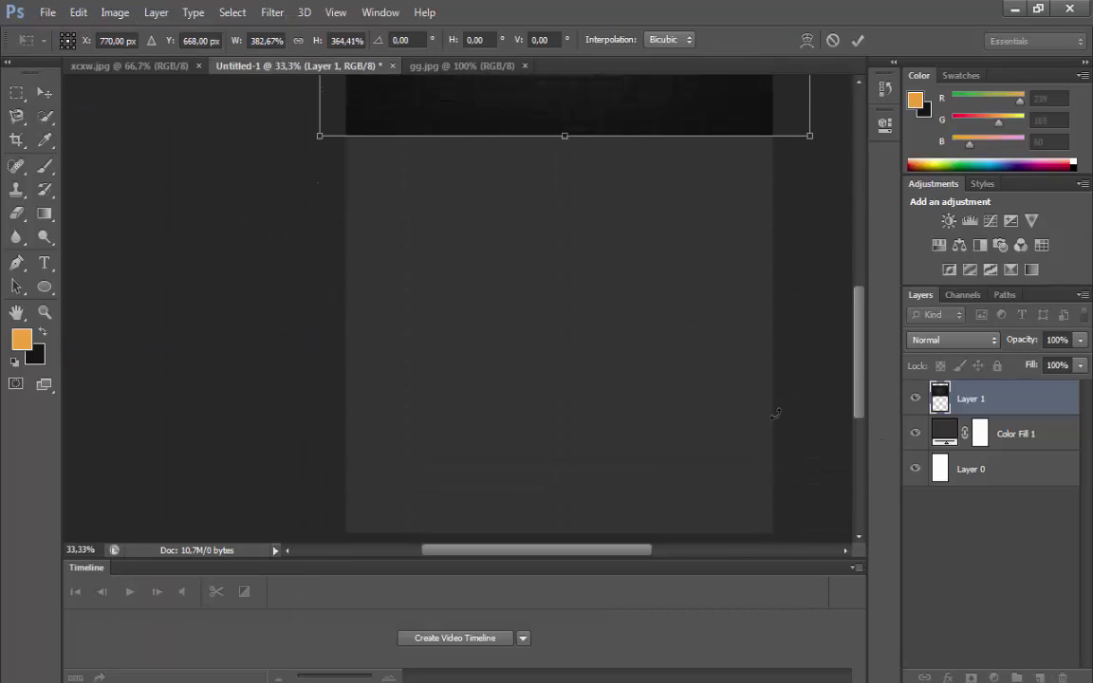
pyautogui.press('Return')
# Free-transform the texture layer, rotating it about 90° and scaling it to about 146% × 177% to cover the whole canvas.
pyautogui.click(43, 311)
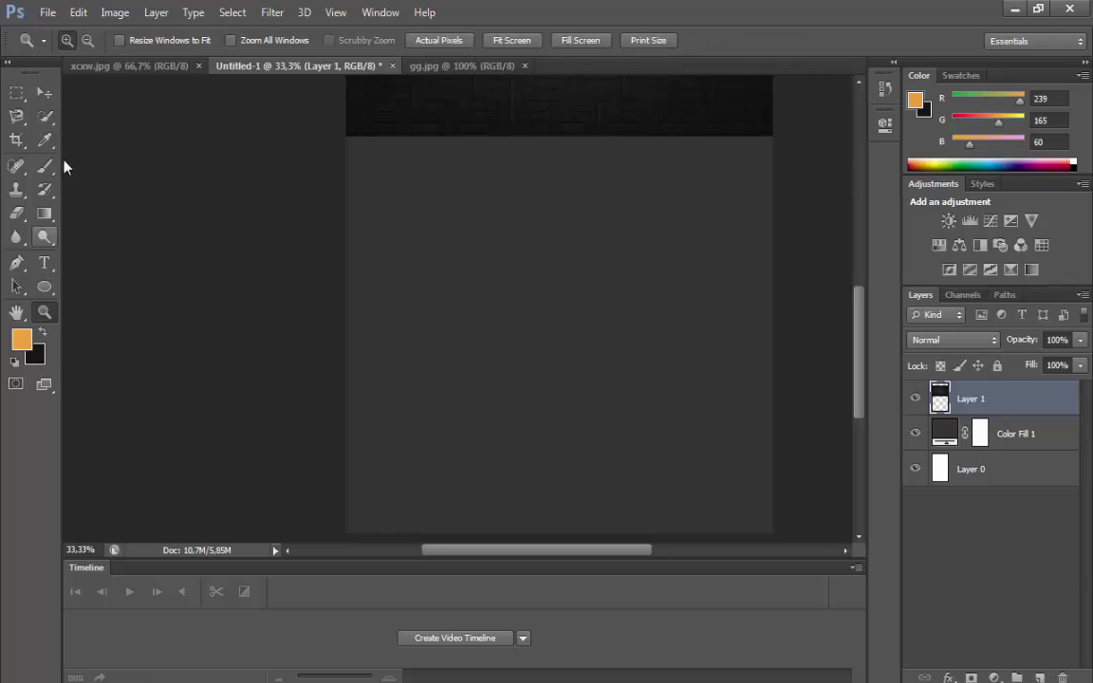
pyautogui.click(87, 40)
pyautogui.click(422, 290)
pyautogui.click(422, 290)
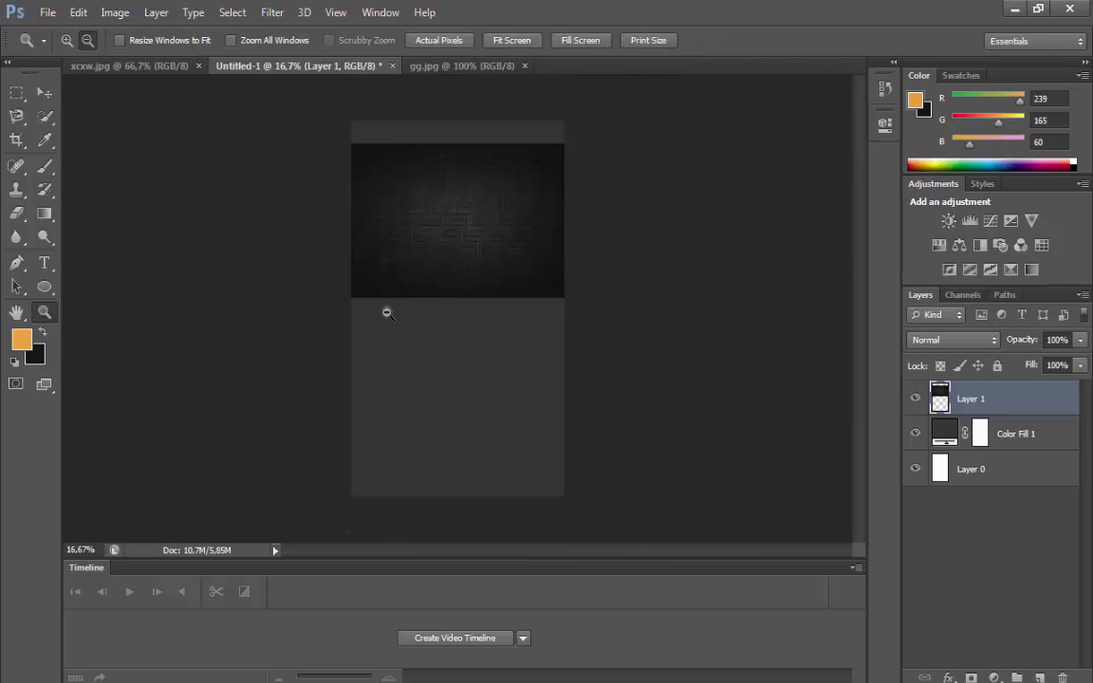
pyautogui.click(77, 11)
pyautogui.click(143, 332)
pyautogui.moveTo(687, 342); pyautogui.dragTo(353, 427)
pyautogui.moveTo(432, 264); pyautogui.dragTo(392, 295)
pyautogui.moveTo(501, 384); pyautogui.dragTo(566, 478)
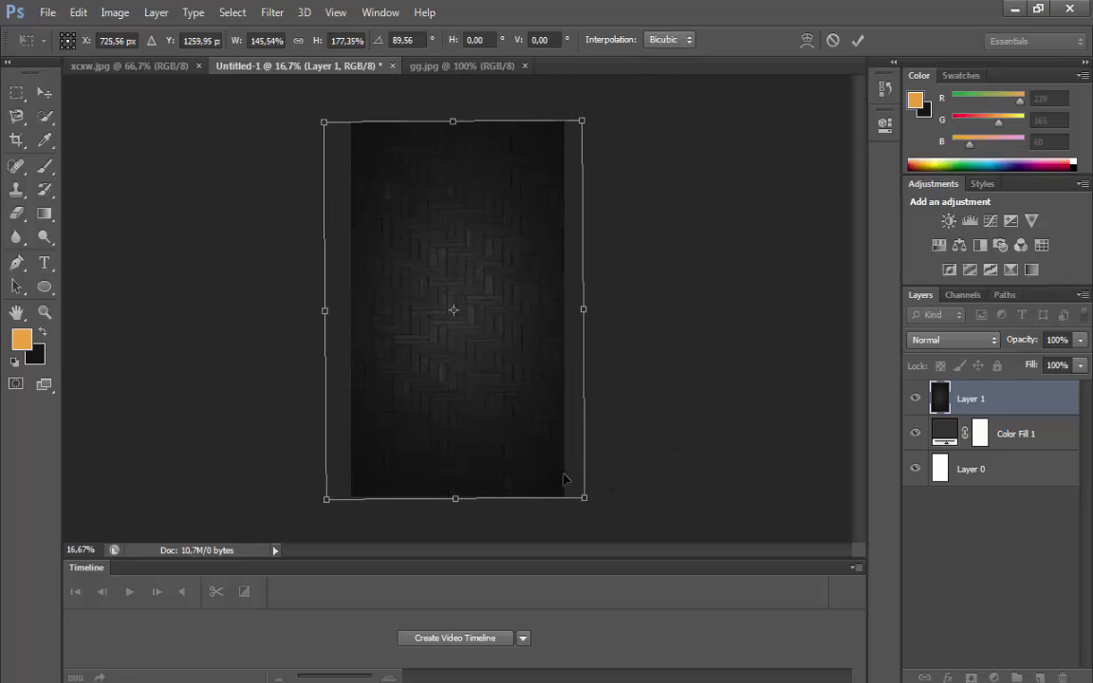
pyautogui.press('Return')
pyautogui.press('z')
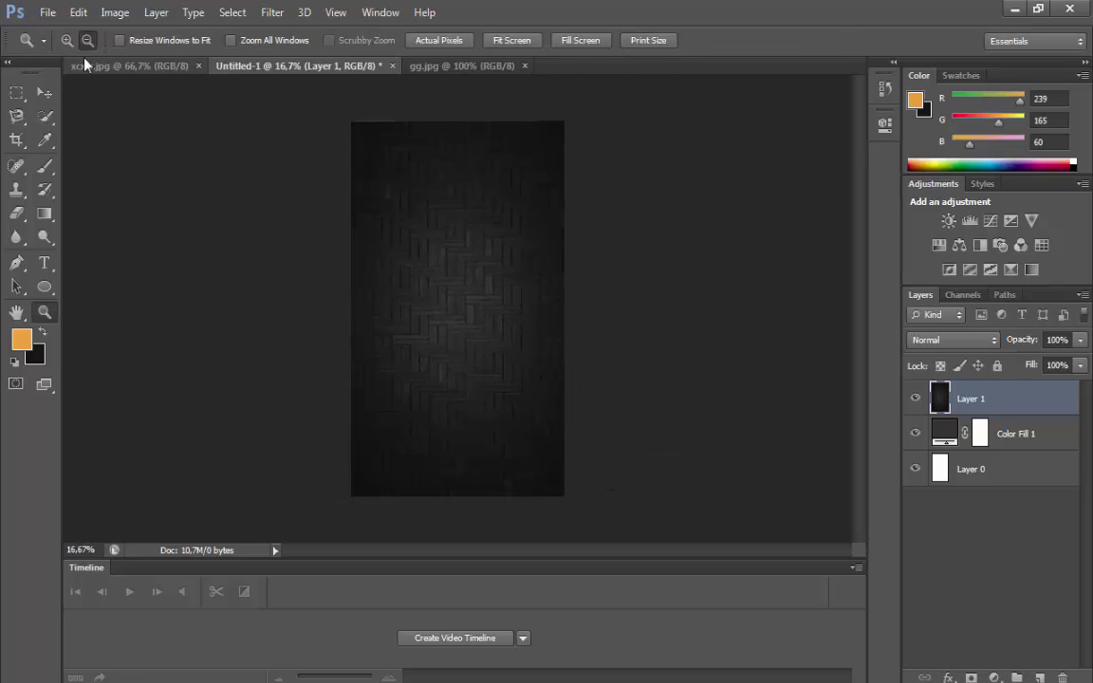
# Compare blend modes on the texture layer, set it to Overlay, and lower its opacity to 77%.
pyautogui.click(45, 92)
pyautogui.click(951, 340)
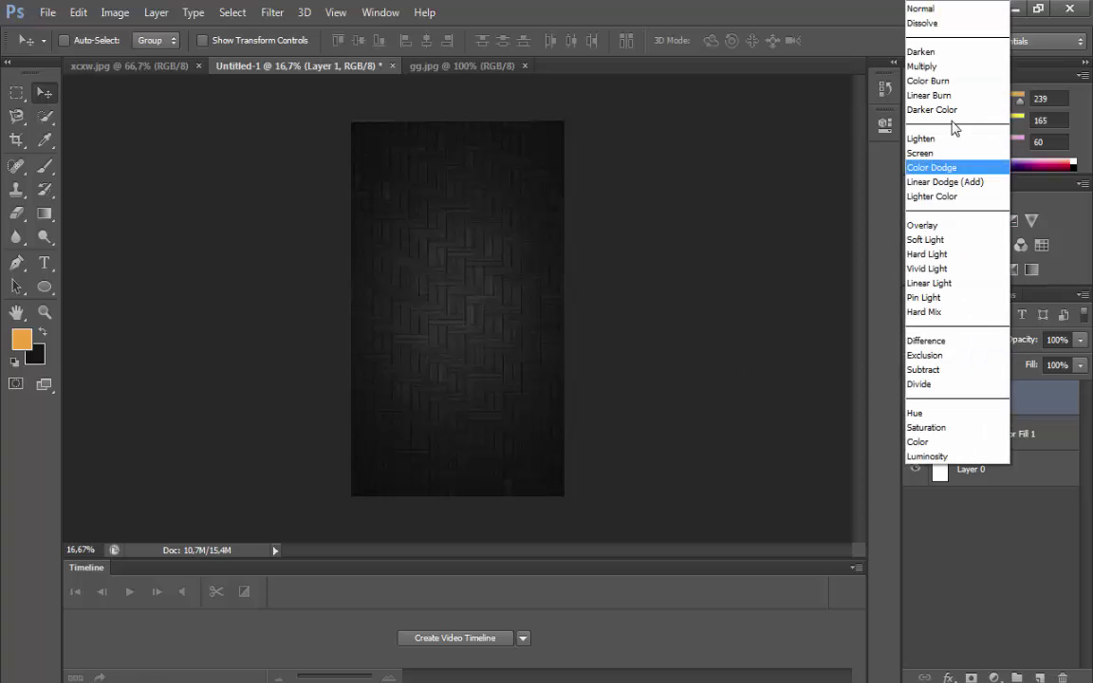
pyautogui.click(925, 22)
pyautogui.press('Down')
pyautogui.press('Down')
pyautogui.press('Down')
pyautogui.press('Down')
pyautogui.press('Down')
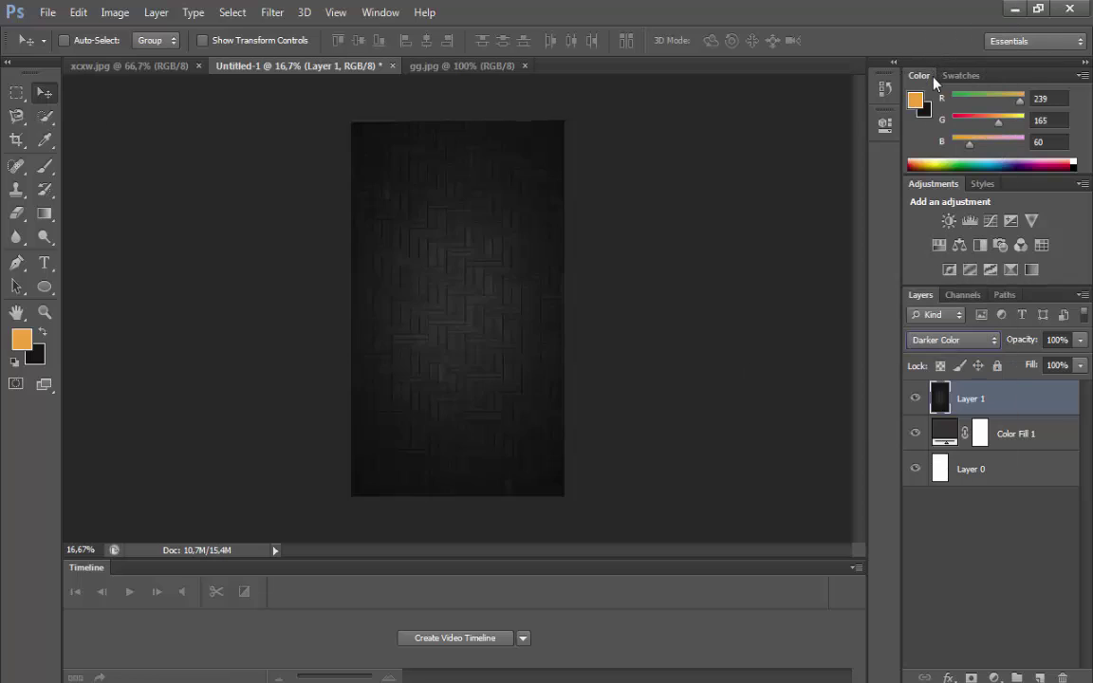
pyautogui.press('Down')
pyautogui.press('Down')
pyautogui.press('Down')
pyautogui.press('Down')
pyautogui.press('Down')
pyautogui.press('Down')
pyautogui.press('Down')
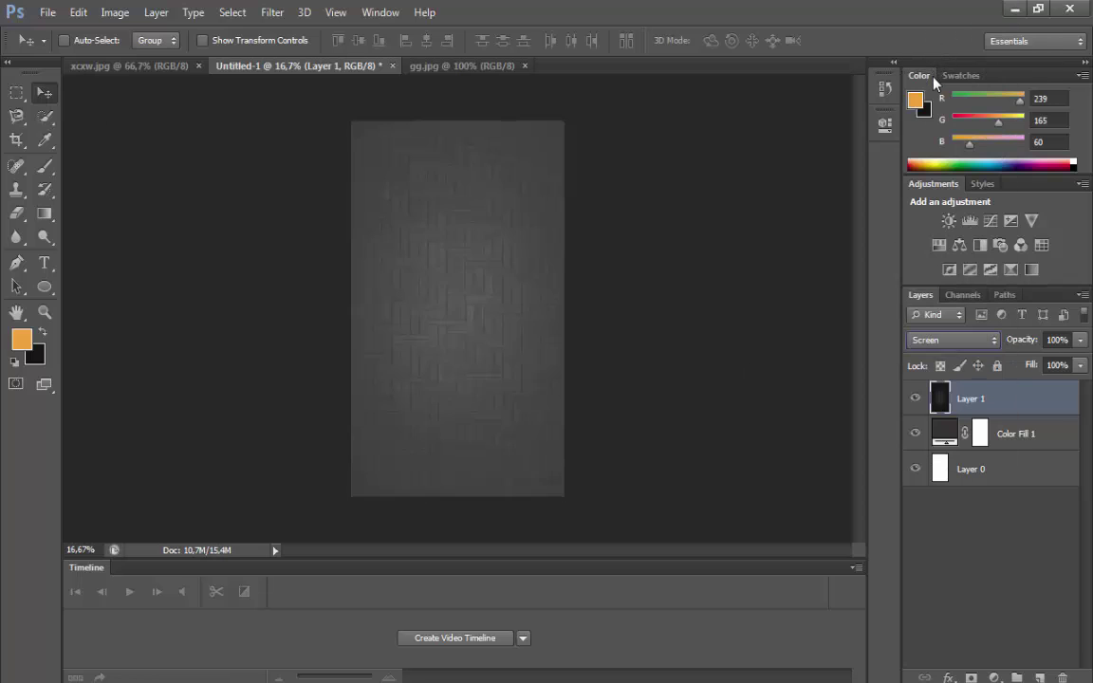
pyautogui.press('Up')
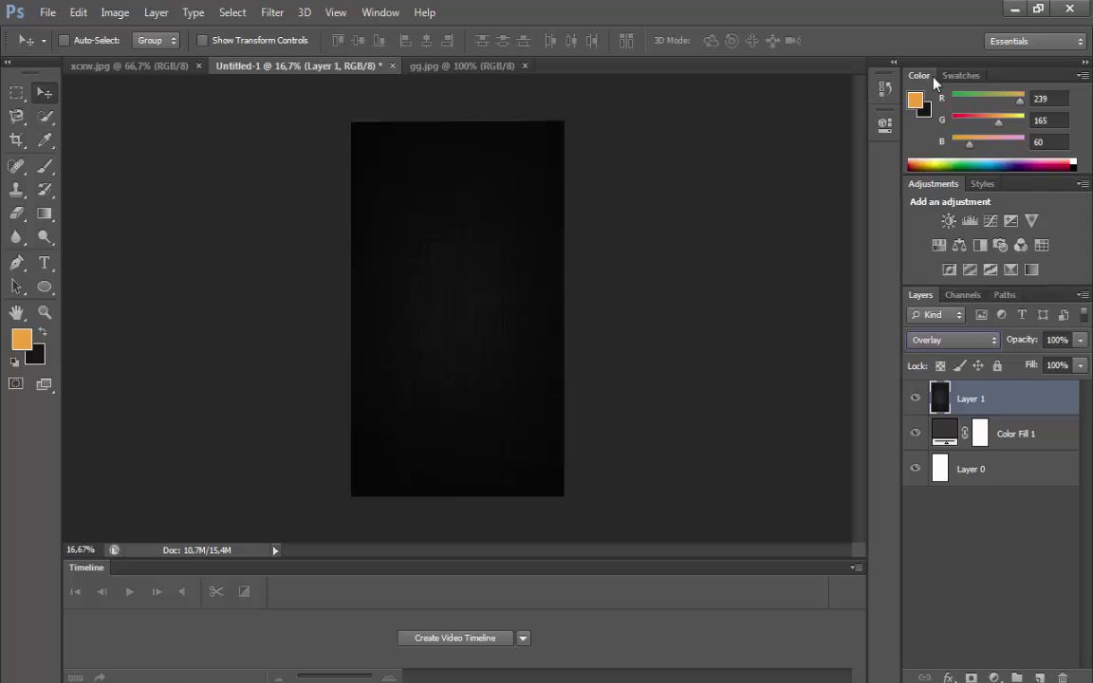
pyautogui.press('Up')
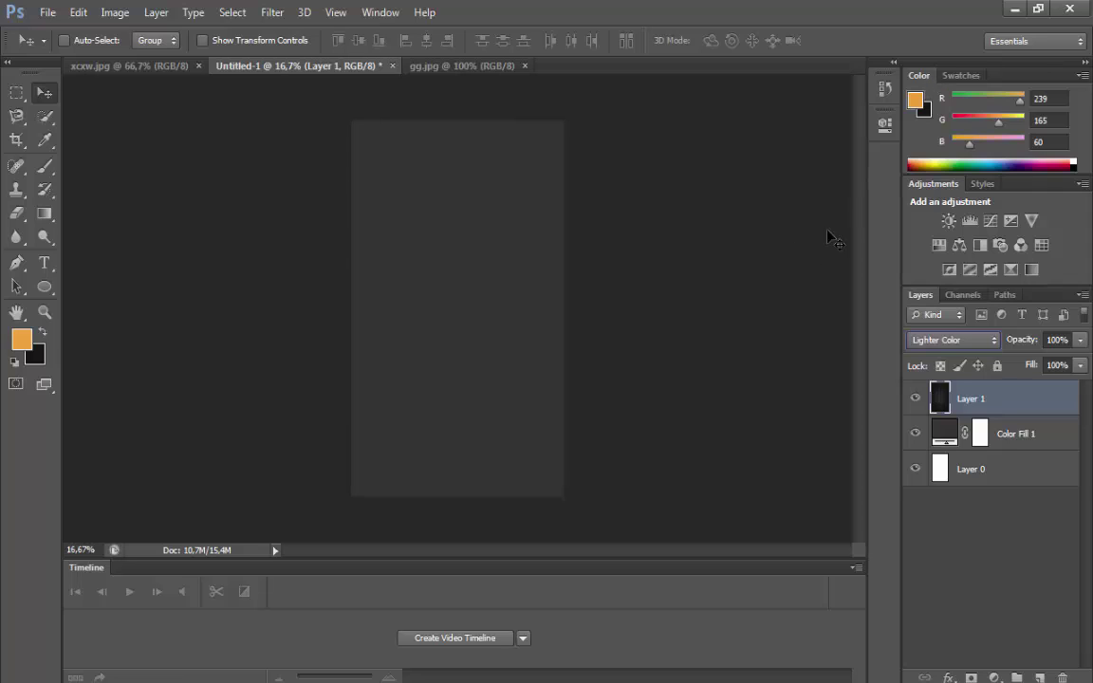
pyautogui.press('Down')
pyautogui.moveTo(1080, 342); pyautogui.dragTo(1061, 367)
# Move the texture layer slightly to cover the slanted gap along the canvas's upper edge.
pyautogui.click(45, 314)
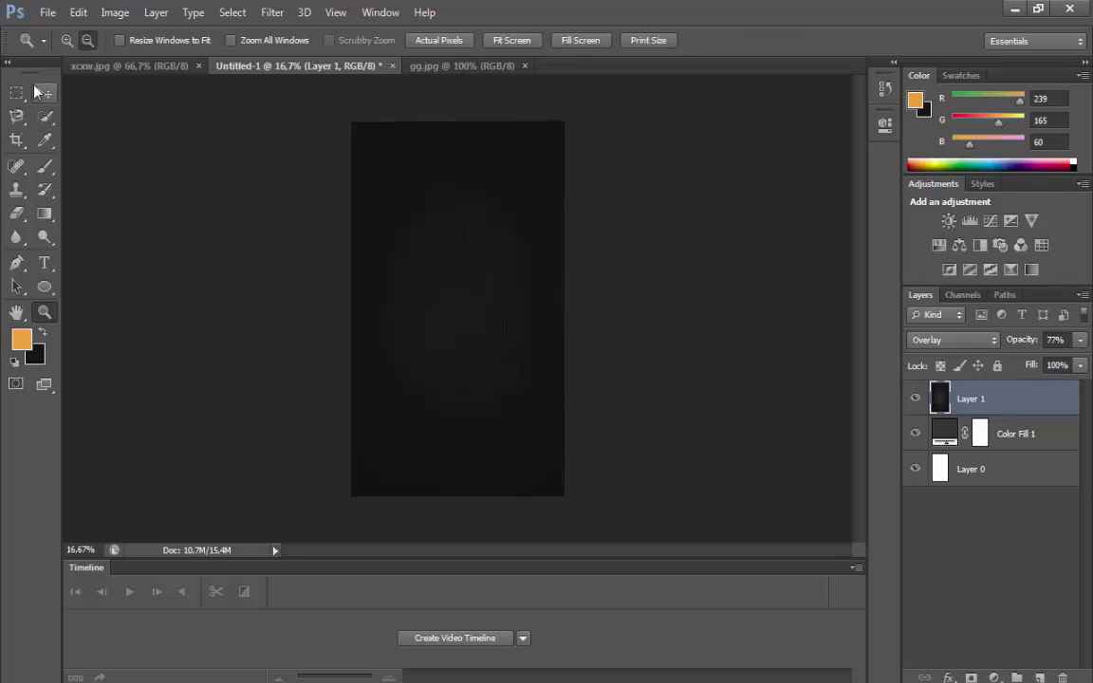
pyautogui.click(466, 295)
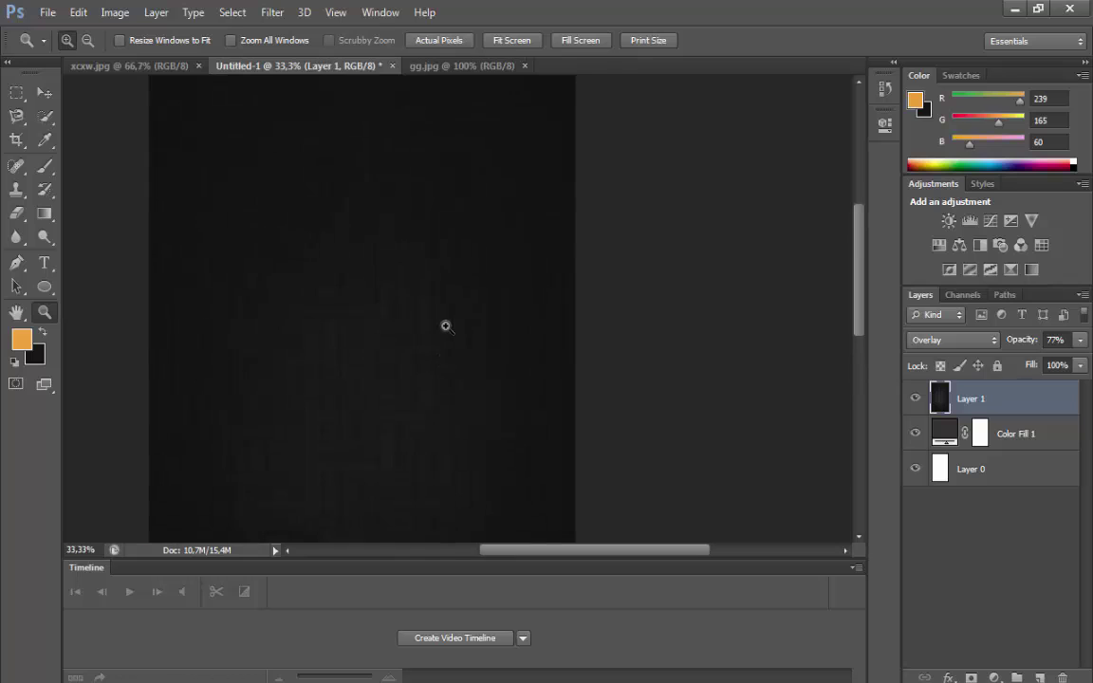
pyautogui.scroll(-1, 447, 329)
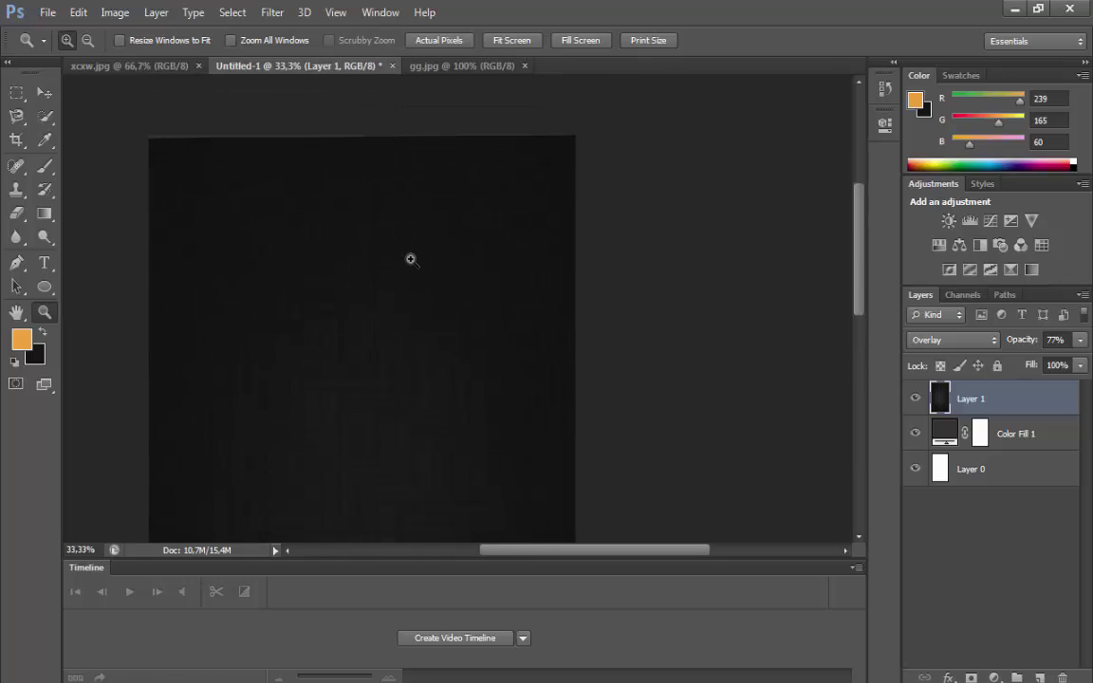
pyautogui.click(44, 92)
pyautogui.click(252, 220)
pyautogui.scroll(-15, 591, 275)
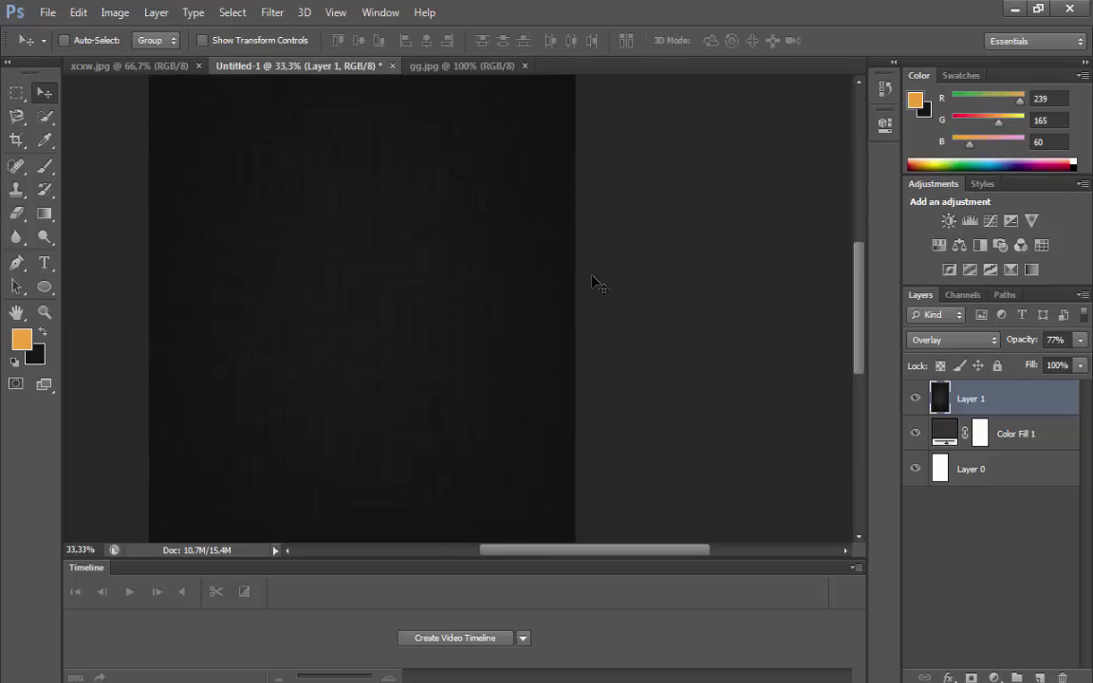
# Stretch the texture layer's lower edge downward with Free Transform to cover the bottom of the canvas.
pyautogui.click(115, 11)
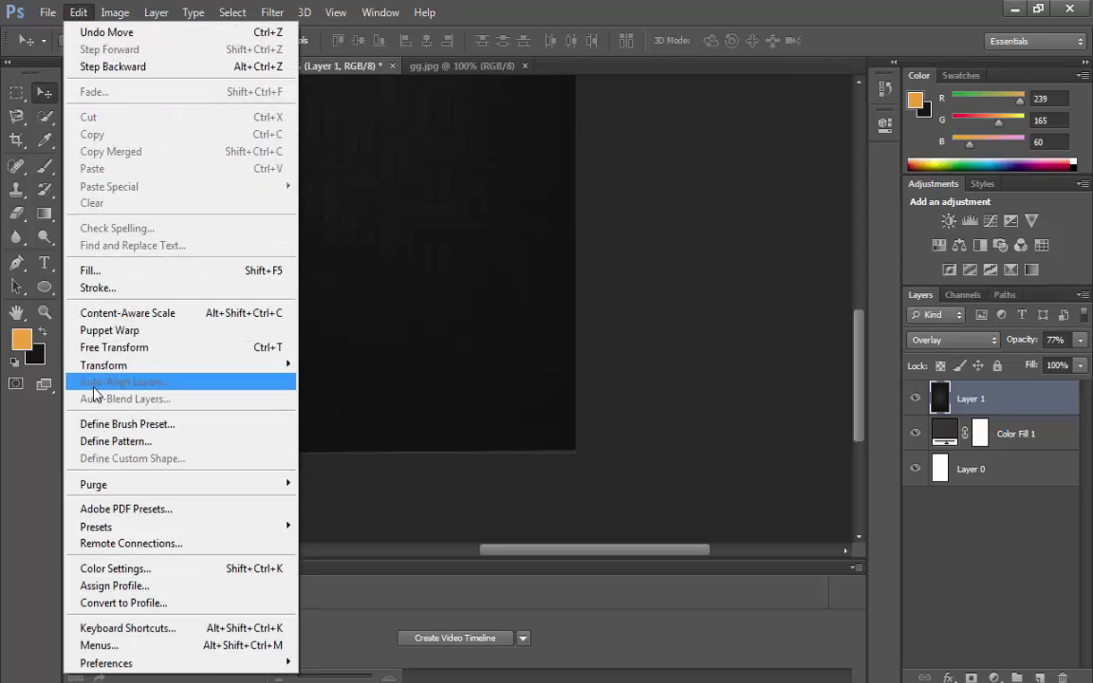
pyautogui.click(114, 348)
pyautogui.moveTo(353, 455); pyautogui.dragTo(359, 471)
pyautogui.press('Return')
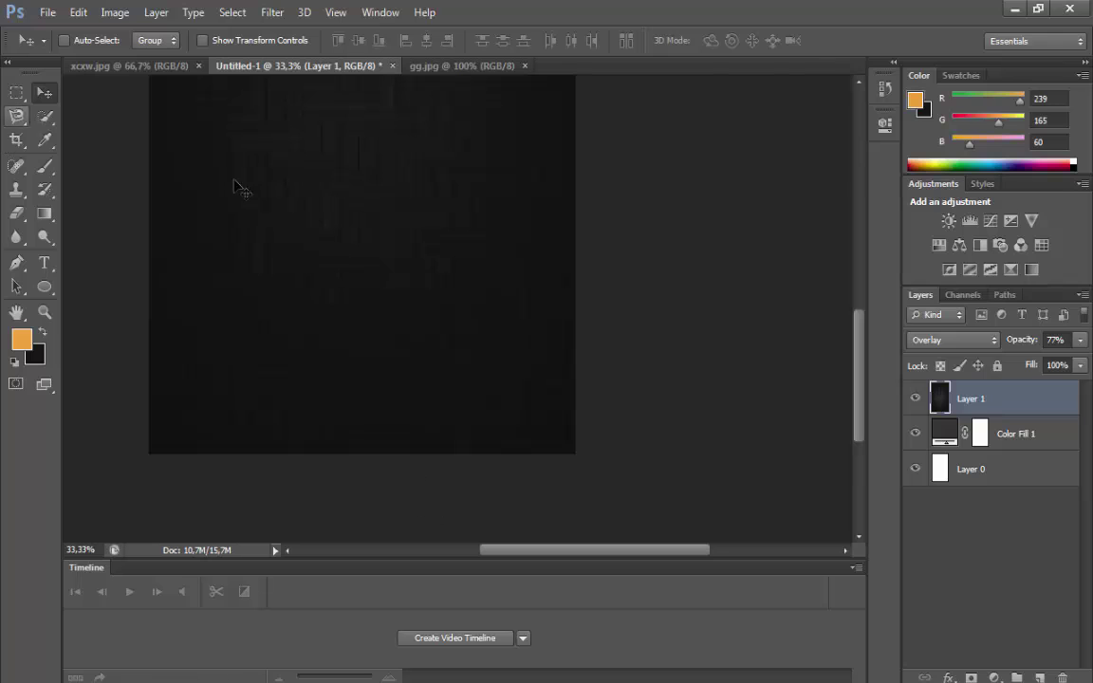
# Show the rulers and place a vertical guide three quarters across the canvas and a horizontal guide about 7 ruler units down.
pyautogui.moveTo(854, 369); pyautogui.dragTo(866, 242)
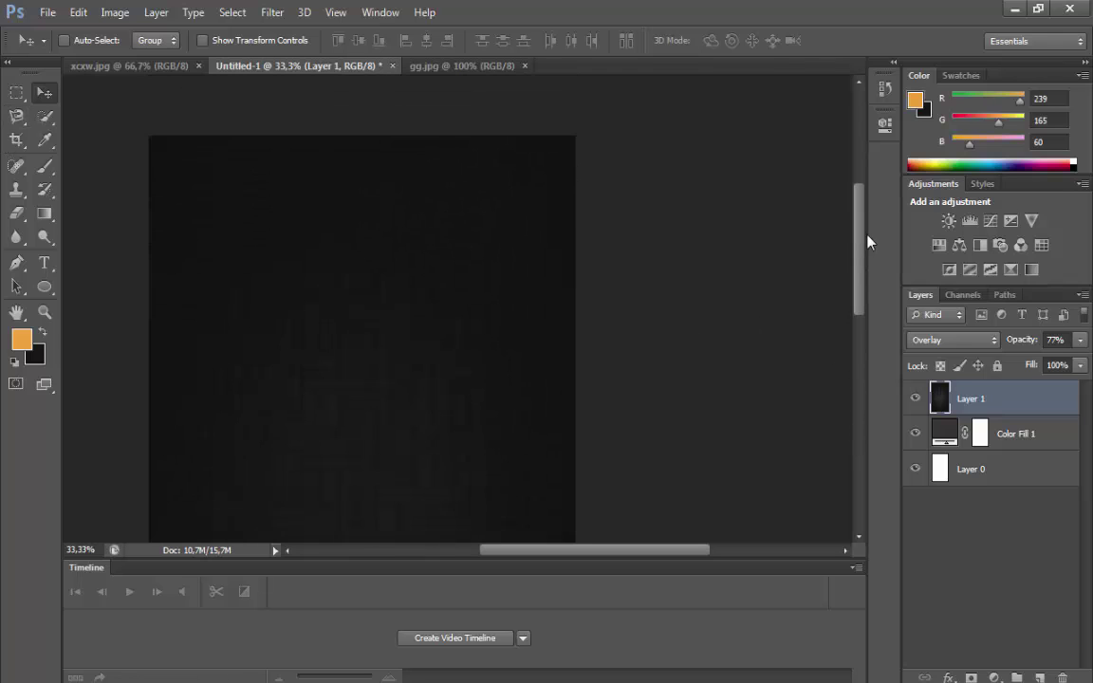
pyautogui.click(342, 11)
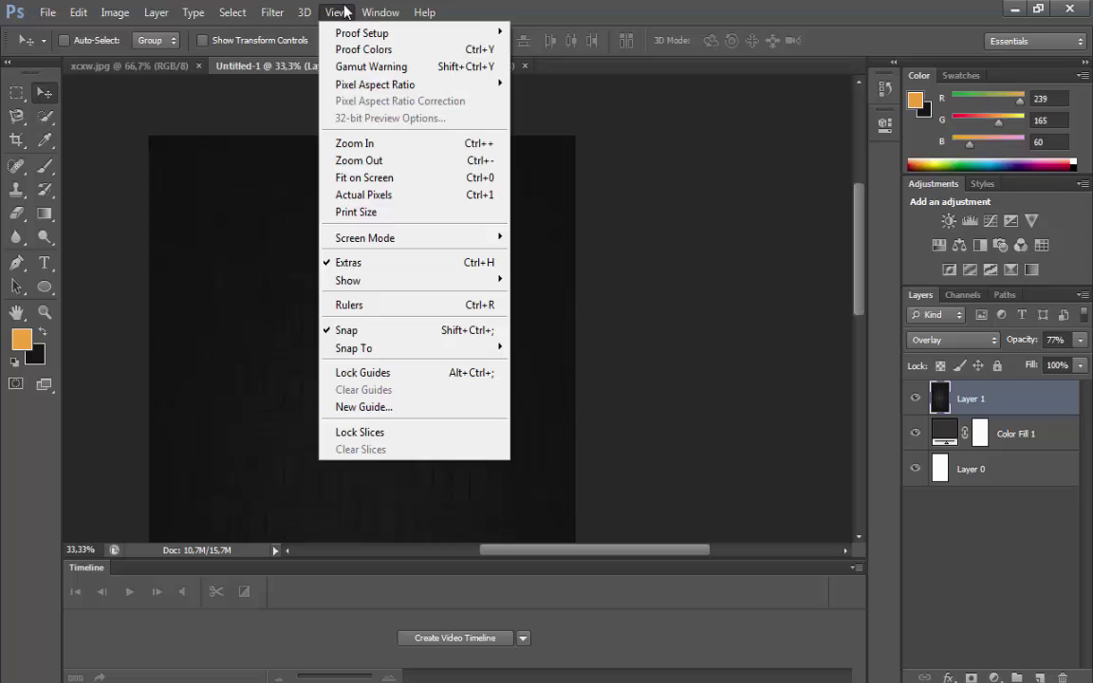
pyautogui.click(417, 305)
pyautogui.moveTo(66, 225); pyautogui.dragTo(573, 304)
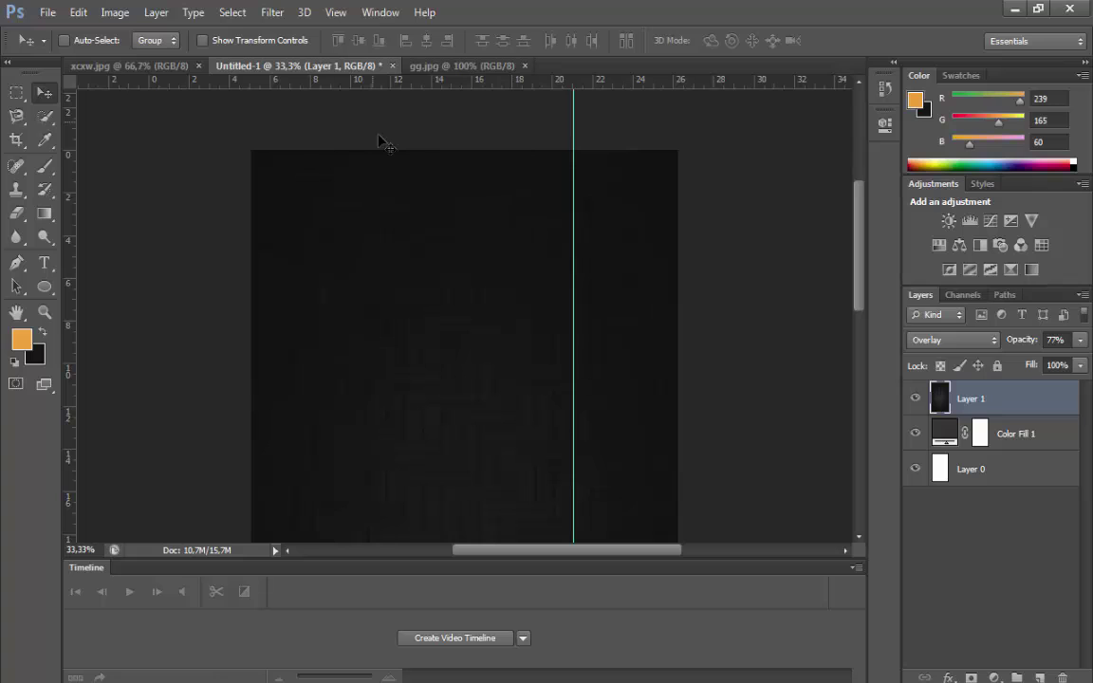
pyautogui.moveTo(455, 86); pyautogui.dragTo(488, 302)
# Select the area above a line from the canvas's upper-left corner through the guide intersection to its right edge with the Polygonal Lasso.
pyautogui.rightClick(26, 121)
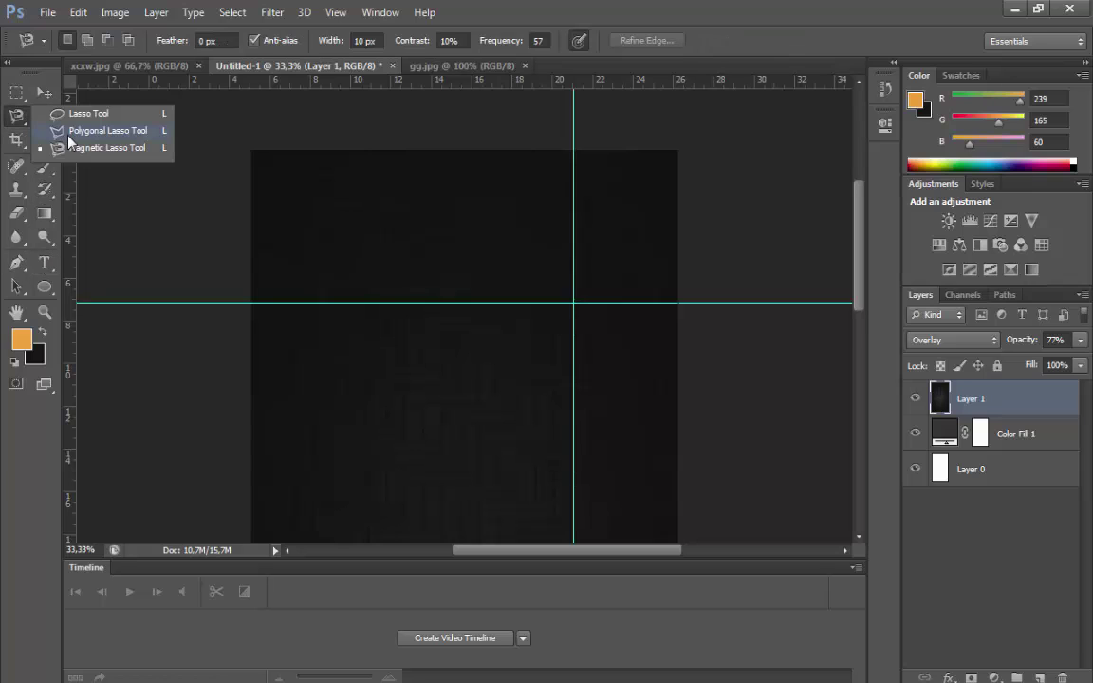
pyautogui.click(60, 124)
pyautogui.click(252, 154)
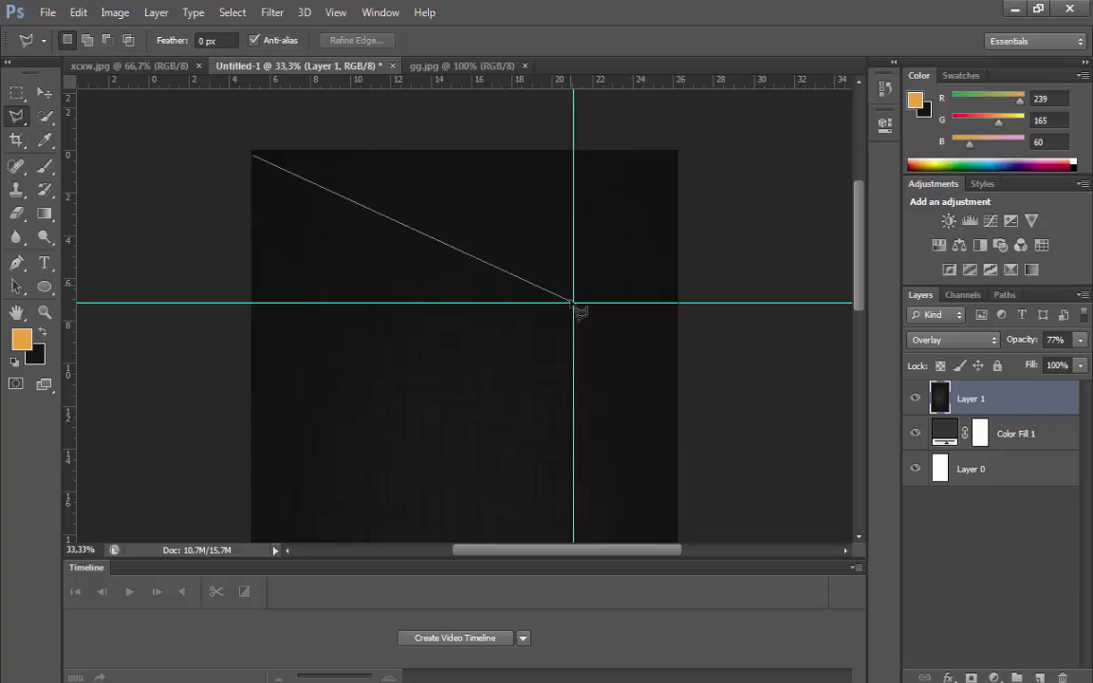
pyautogui.scroll(-5, 317, 512)
pyautogui.scroll(8, 664, 427)
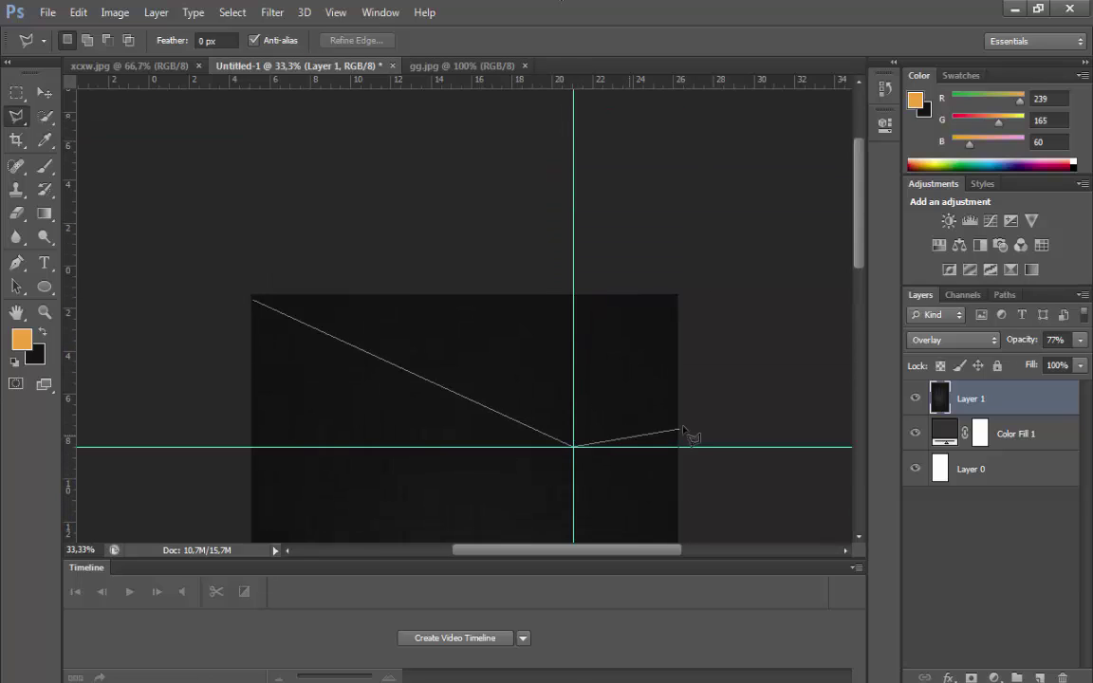
pyautogui.click(699, 373)
pyautogui.click(705, 234)
pyautogui.click(200, 228)
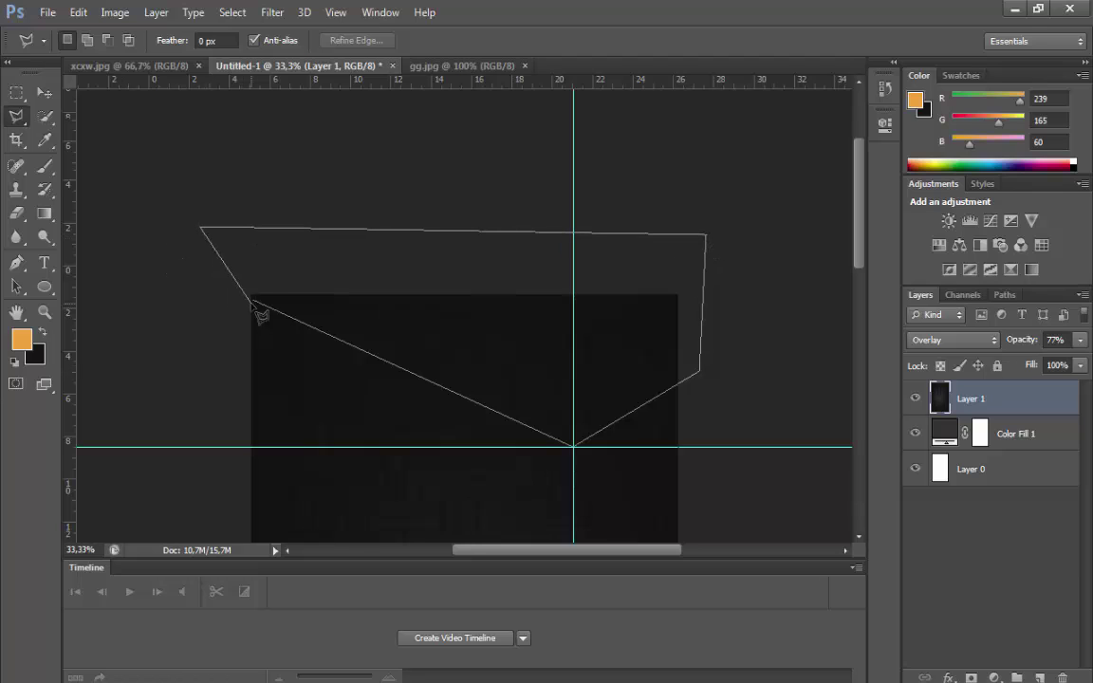
pyautogui.click(253, 302)
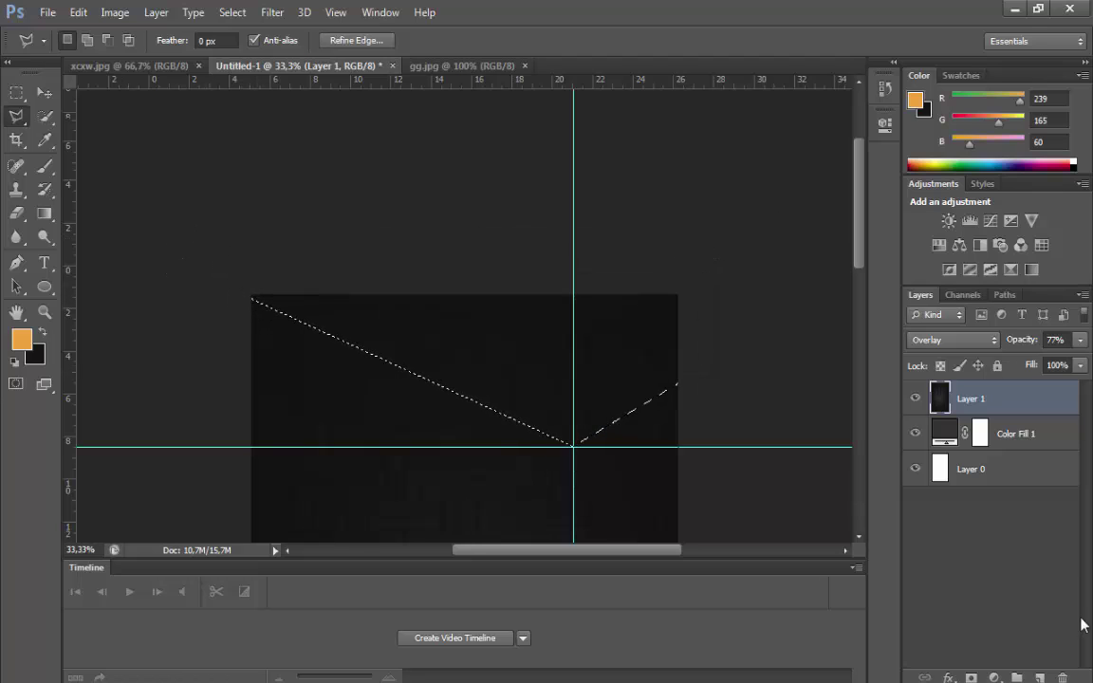
# Fill the selected area with a Solid Color fill layer in orange efa53c.
pyautogui.click(993, 677)
pyautogui.click(949, 283)
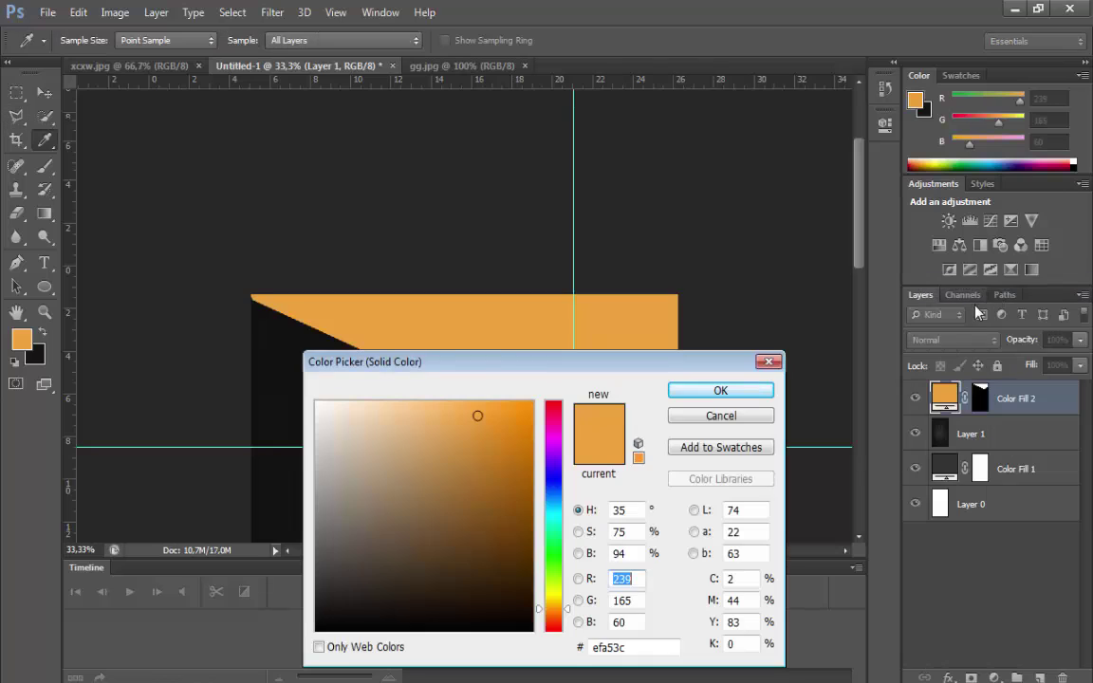
pyautogui.moveTo(511, 377); pyautogui.dragTo(592, 324)
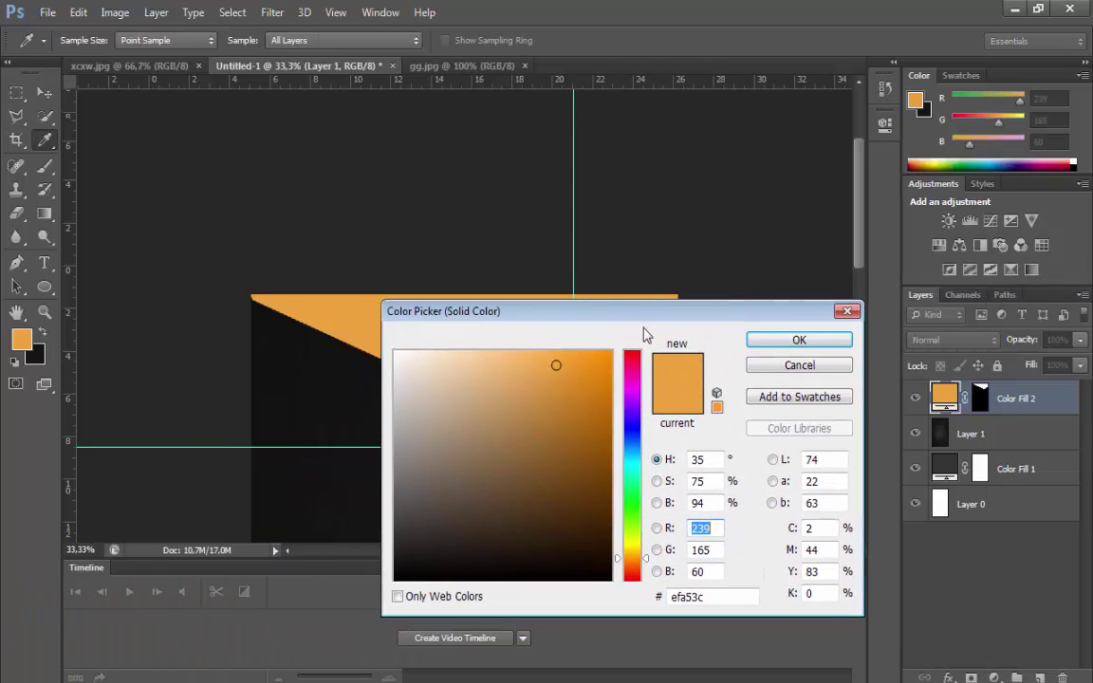
pyautogui.click(781, 341)
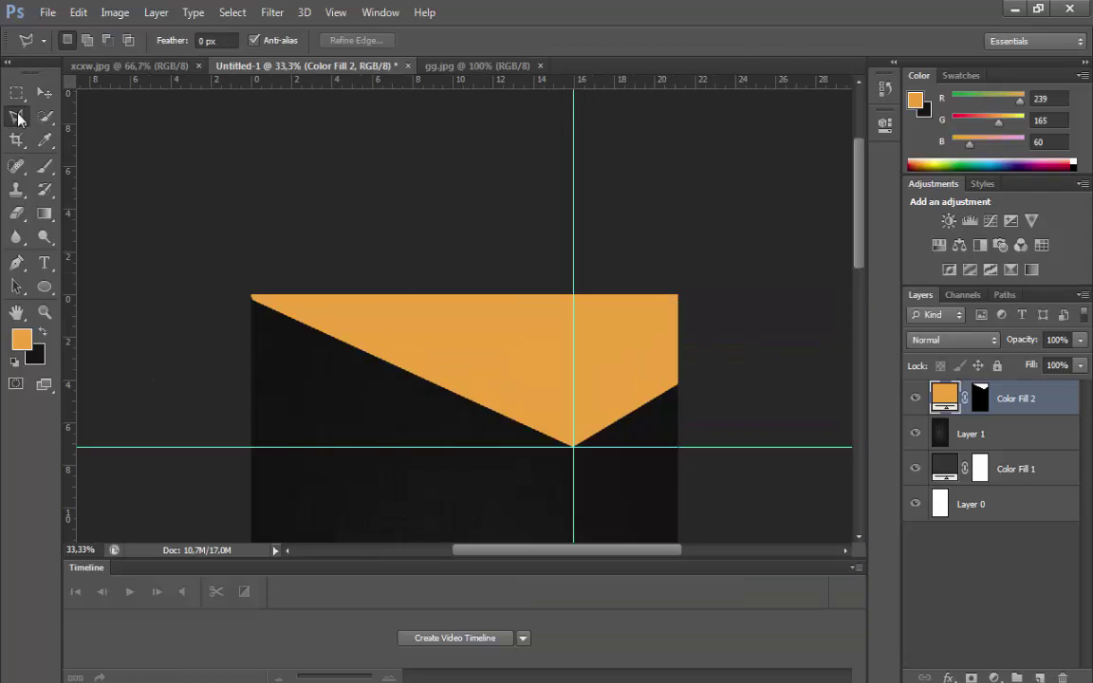
# Select a deeper band with the Polygonal Lasso, running from about 3 ruler units down the left edge through the guide intersection to the orange shape's right corner.
pyautogui.click(572, 445)
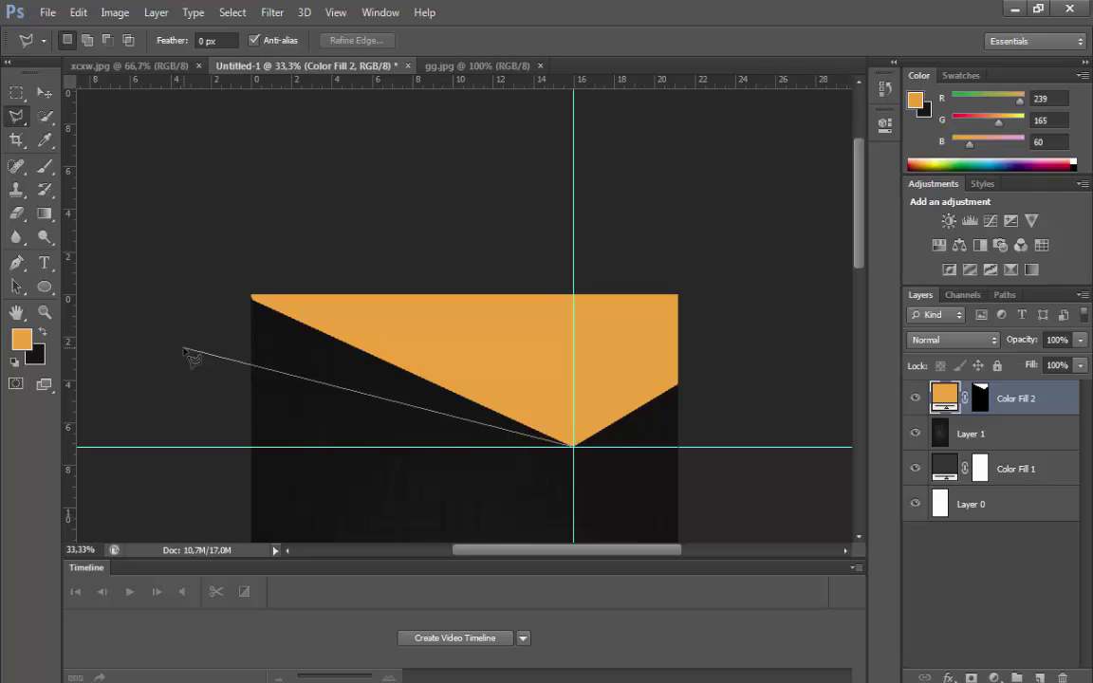
pyautogui.click(185, 348)
pyautogui.click(209, 226)
pyautogui.click(723, 243)
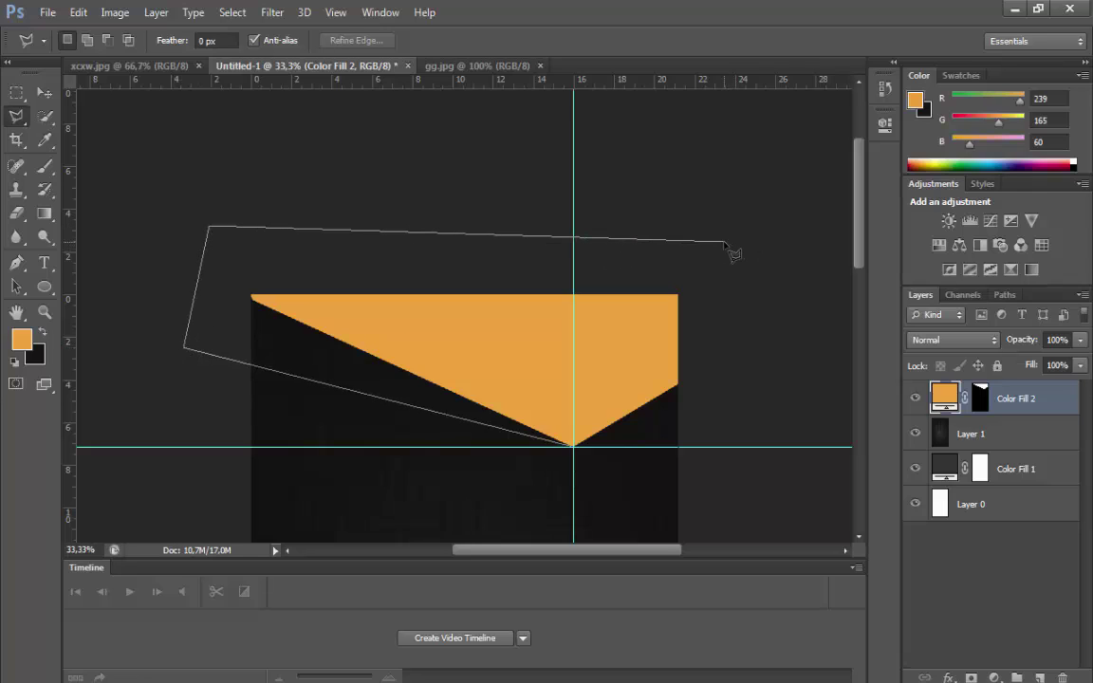
pyautogui.click(678, 384)
pyautogui.doubleClick(573, 446)
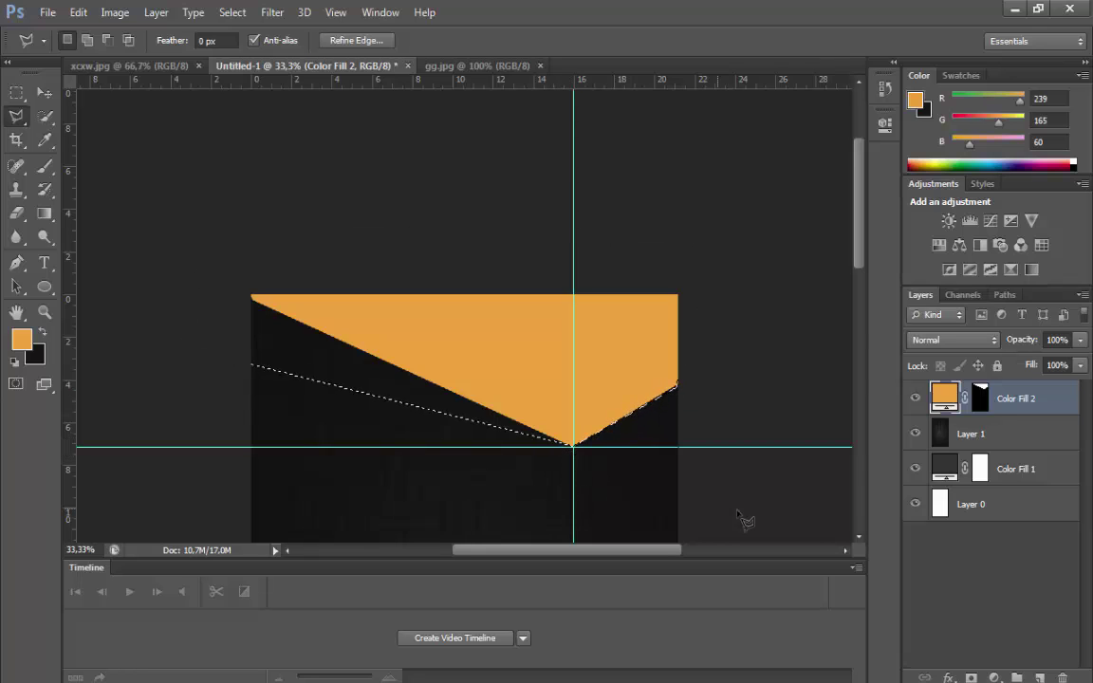
# Fill the new selection with a Solid Color layer in orange efa53c and delete the earlier orange fill layer.
pyautogui.click(994, 677)
pyautogui.click(949, 292)
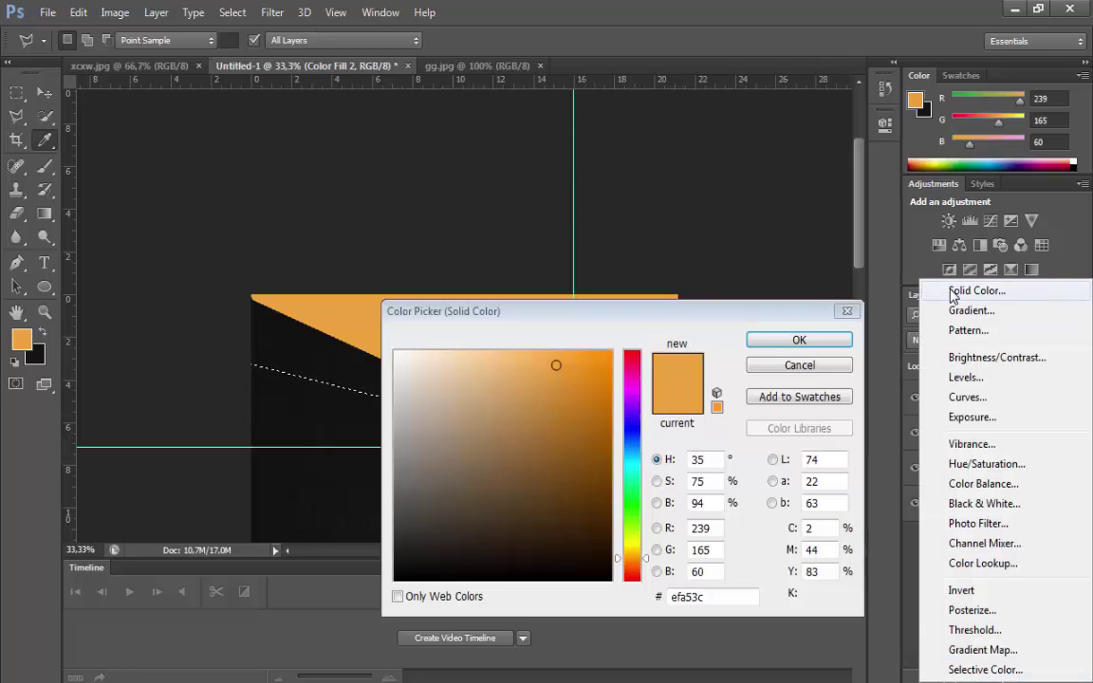
pyautogui.click(787, 340)
pyautogui.click(987, 437)
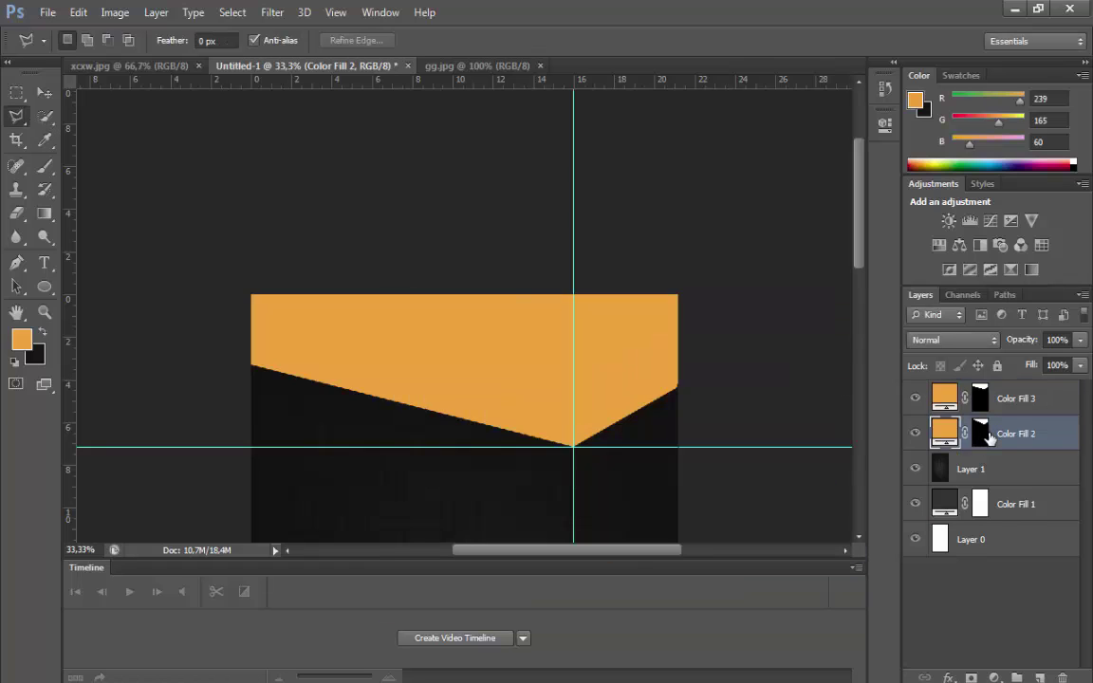
pyautogui.press('Delete')
# Remove the horizontal and vertical guides from the canvas.
pyautogui.click(54, 101)
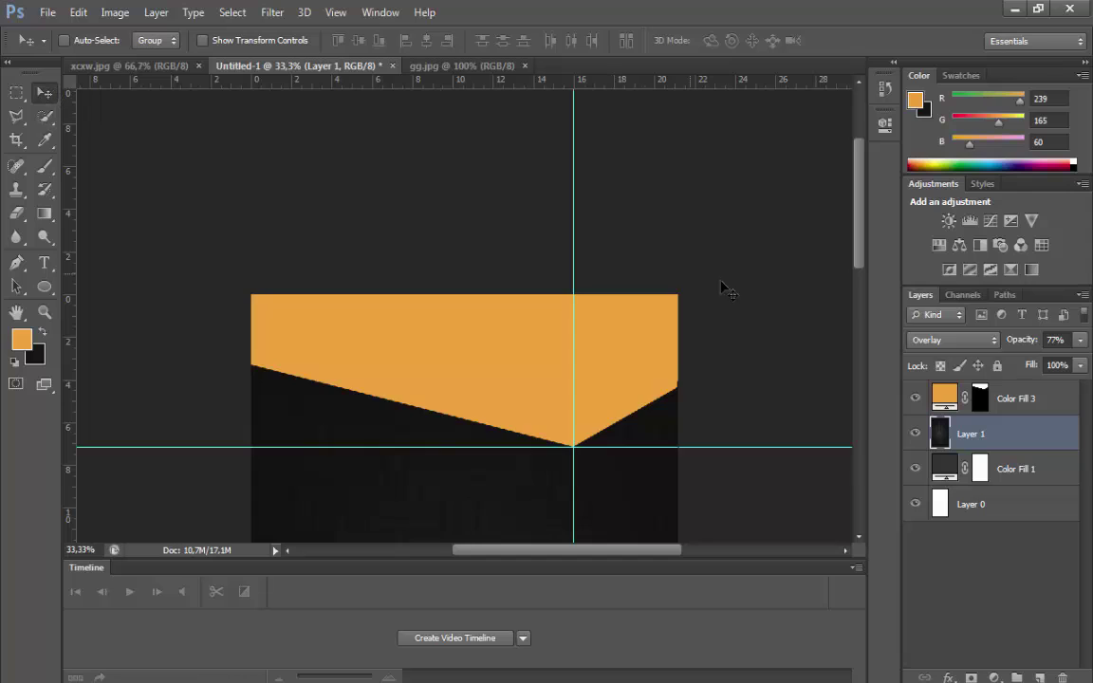
pyautogui.scroll(-3, 740, 298)
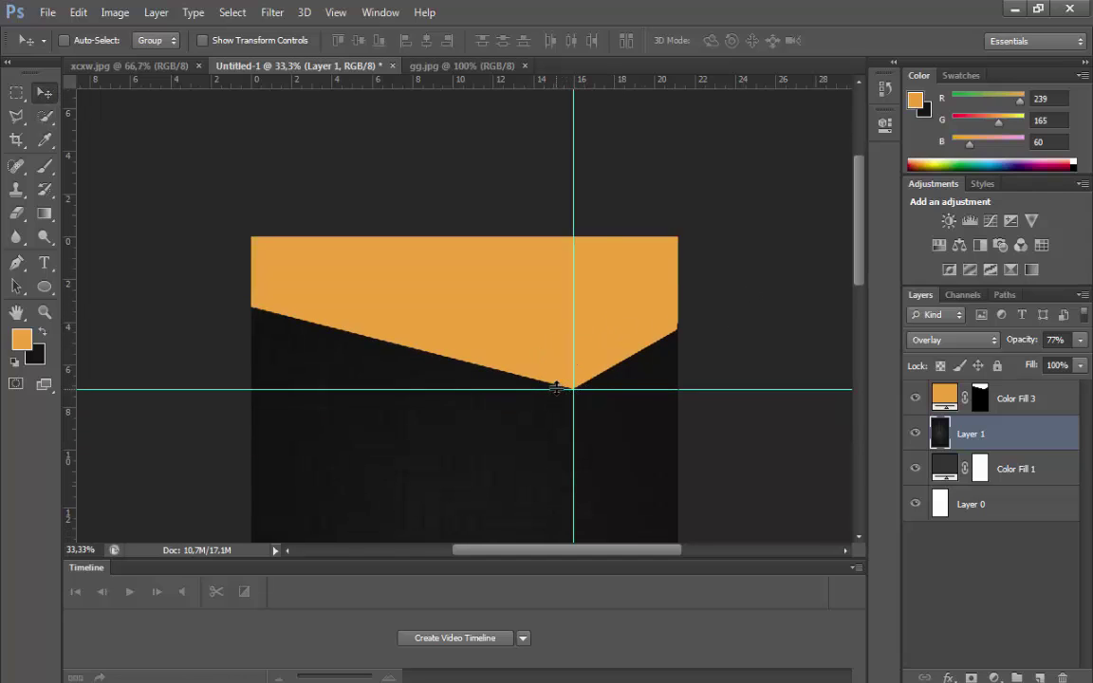
pyautogui.moveTo(556, 388); pyautogui.dragTo(562, 80)
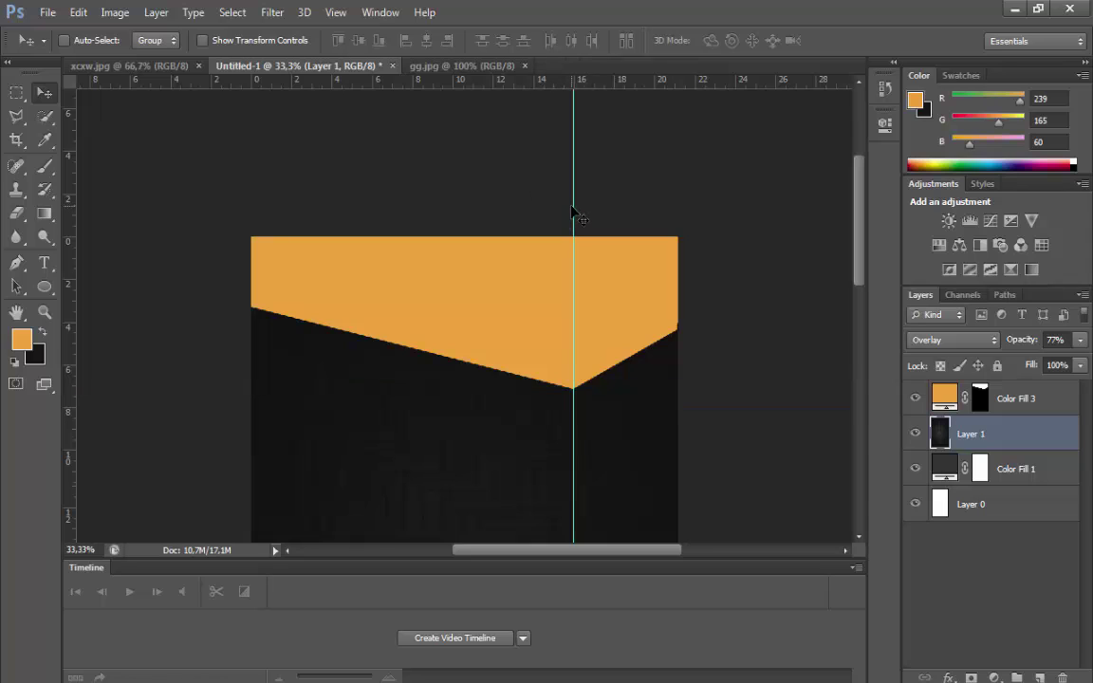
pyautogui.moveTo(574, 214); pyautogui.dragTo(8, 240)
pyautogui.scroll(-1, 492, 390)
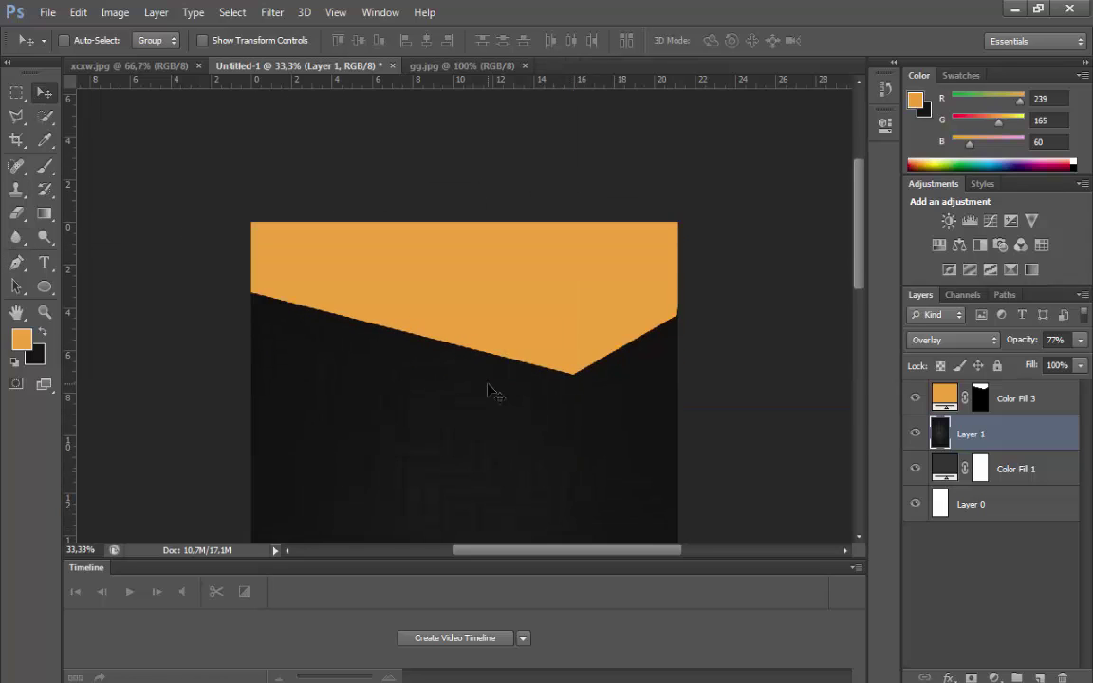
pyautogui.scroll(-4, 492, 390)
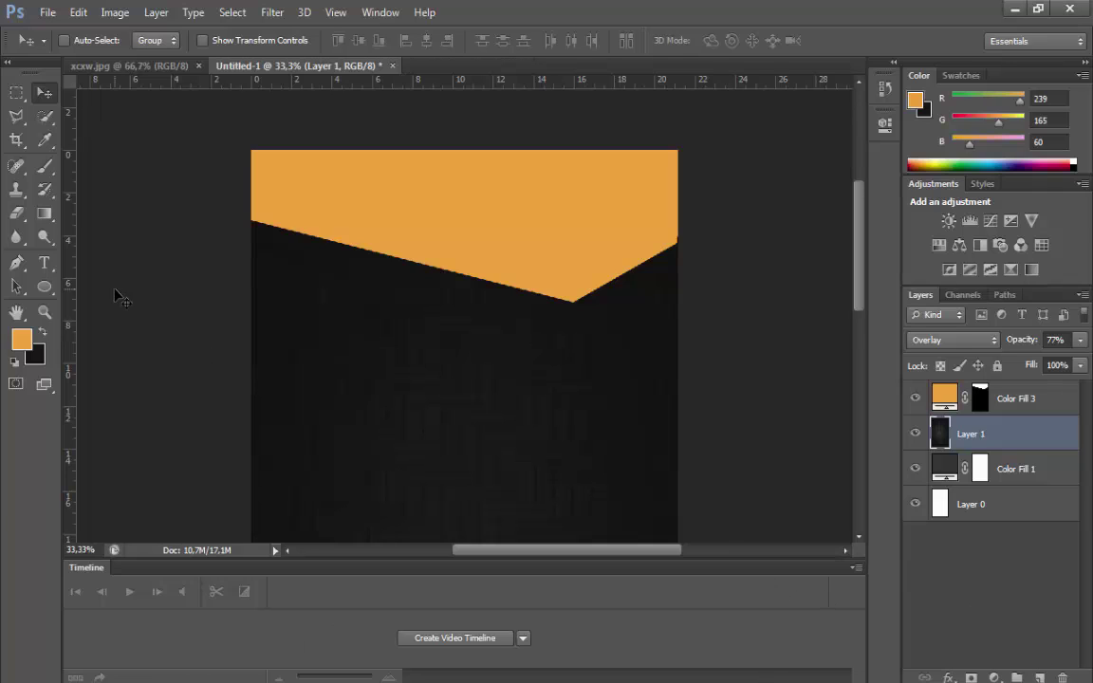
# Add a near-black 48 pt Hacen Egypt text layer reading "d" over the orange shape and place it above the orange fill layer.
pyautogui.click(44, 263)
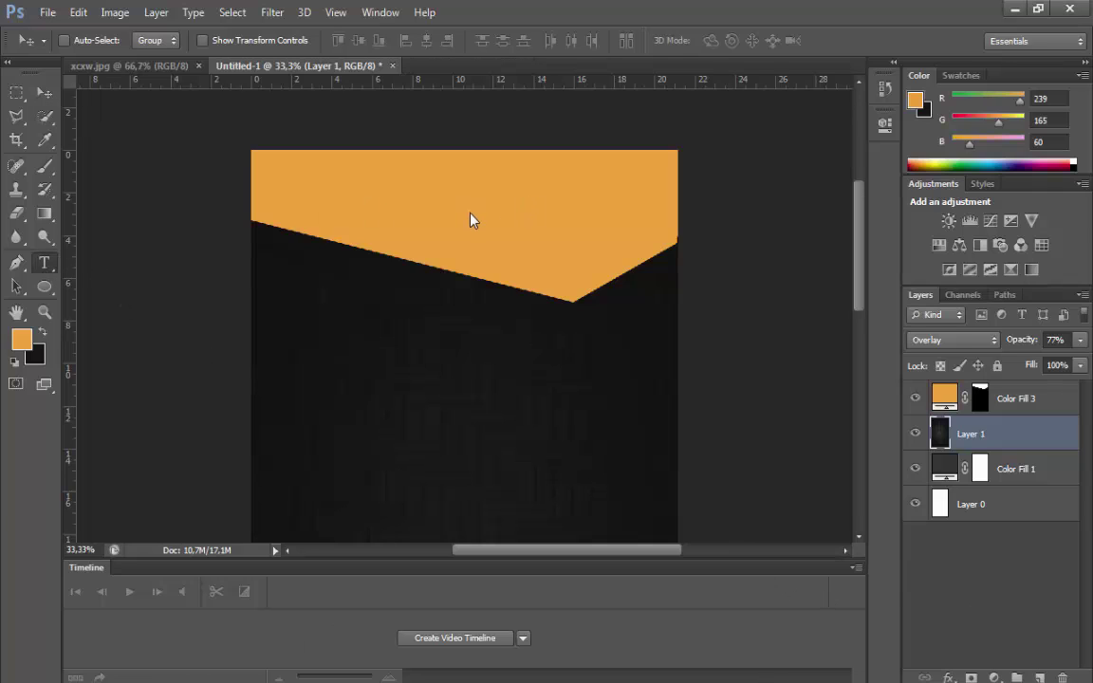
pyautogui.click(472, 220)
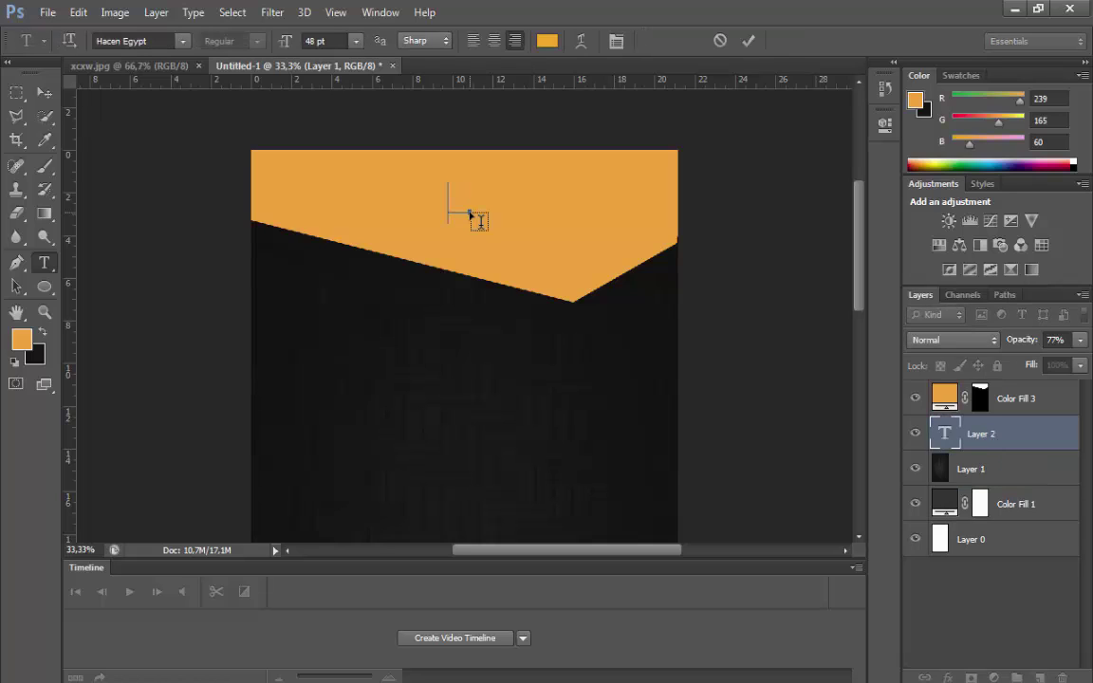
pyautogui.hotkey('ctrl', 'a')
pyautogui.click(45, 332)
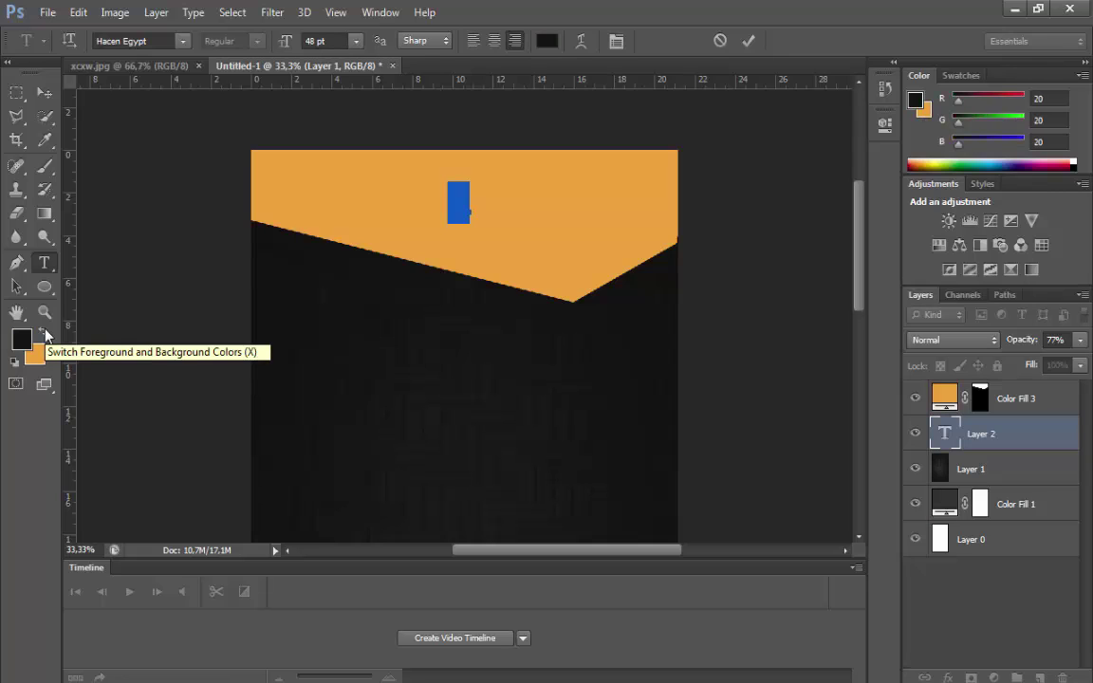
pyautogui.press('BackSpace')
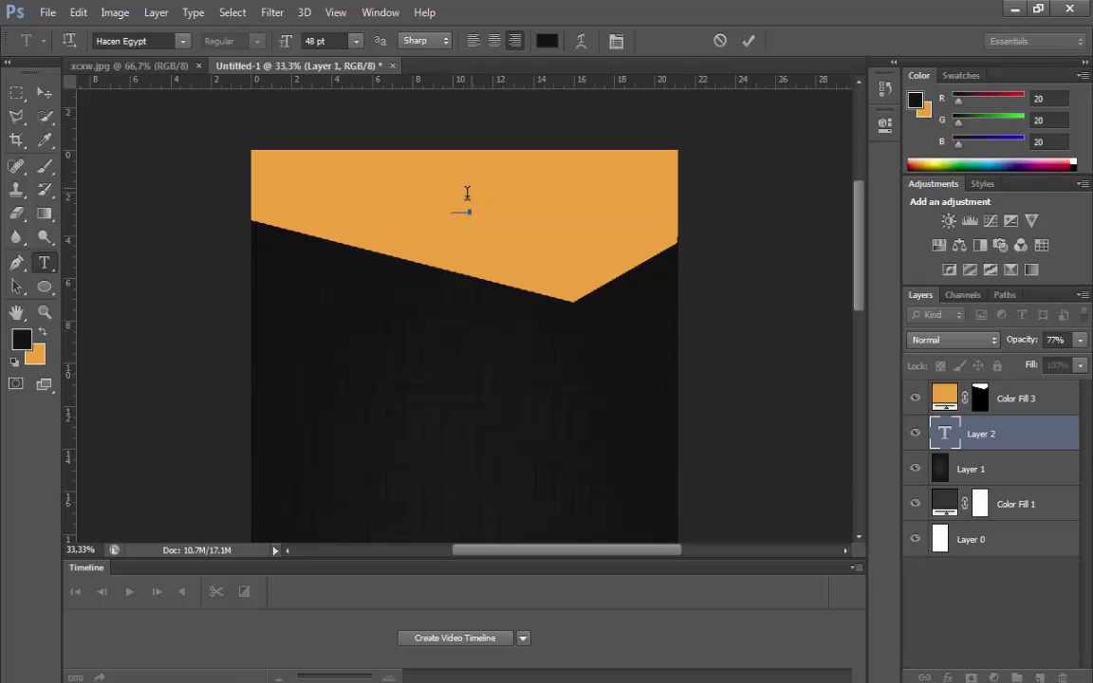
pyautogui.doubleClick(959, 427)
pyautogui.write('d')
pyautogui.moveTo(1032, 440); pyautogui.dragTo(1027, 391)
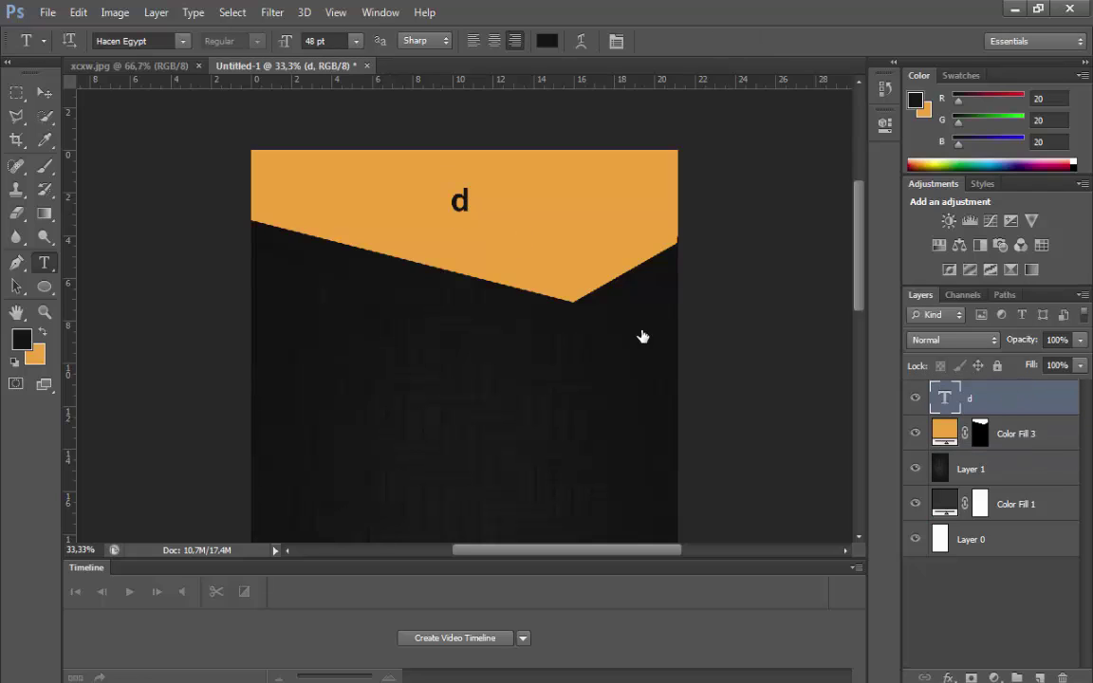
# Replace the placeholder letter with "Design scrt" and move the text to the upper right of the orange shape.
pyautogui.doubleClick(458, 198)
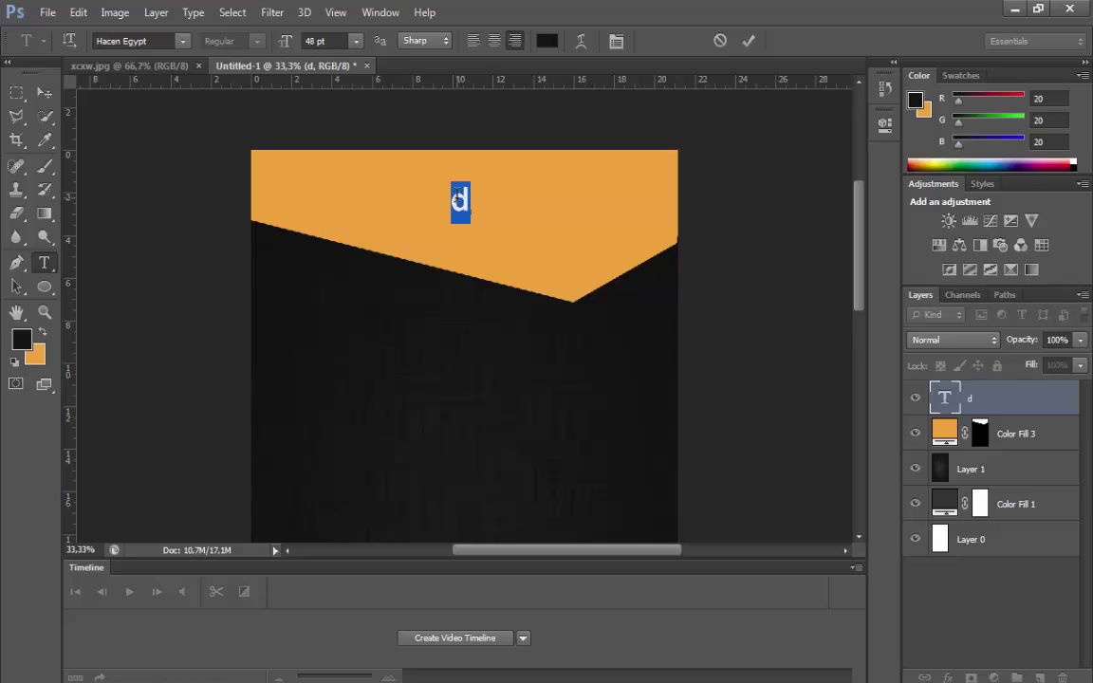
pyautogui.write('Design')
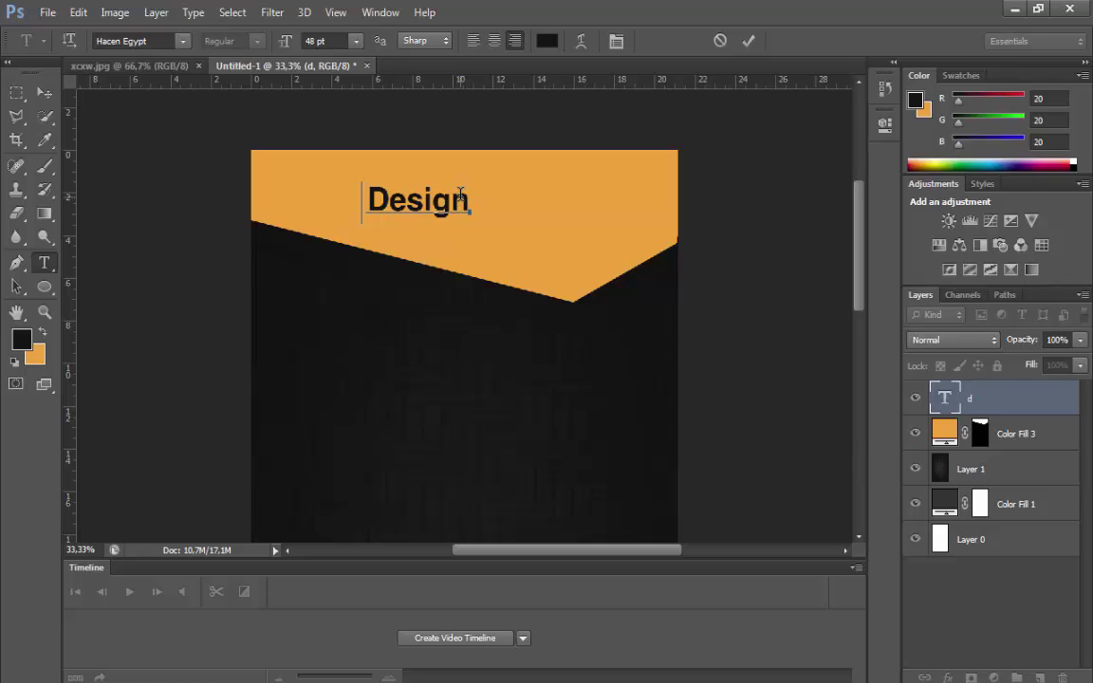
pyautogui.write(' scrt')
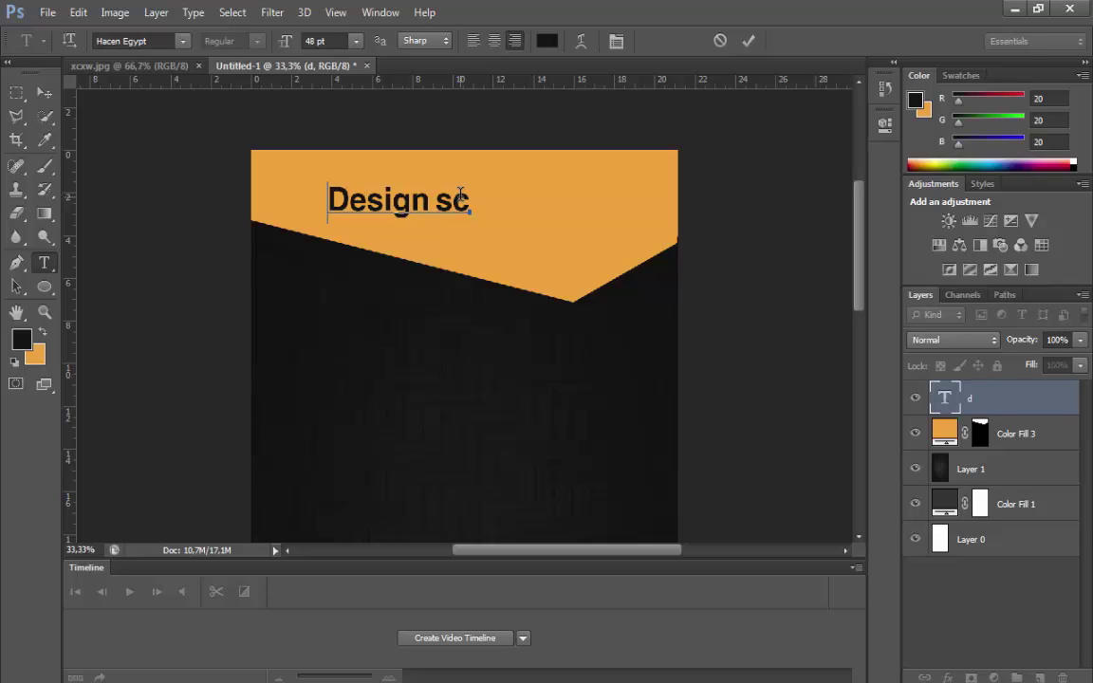
pyautogui.doubleClick(461, 194)
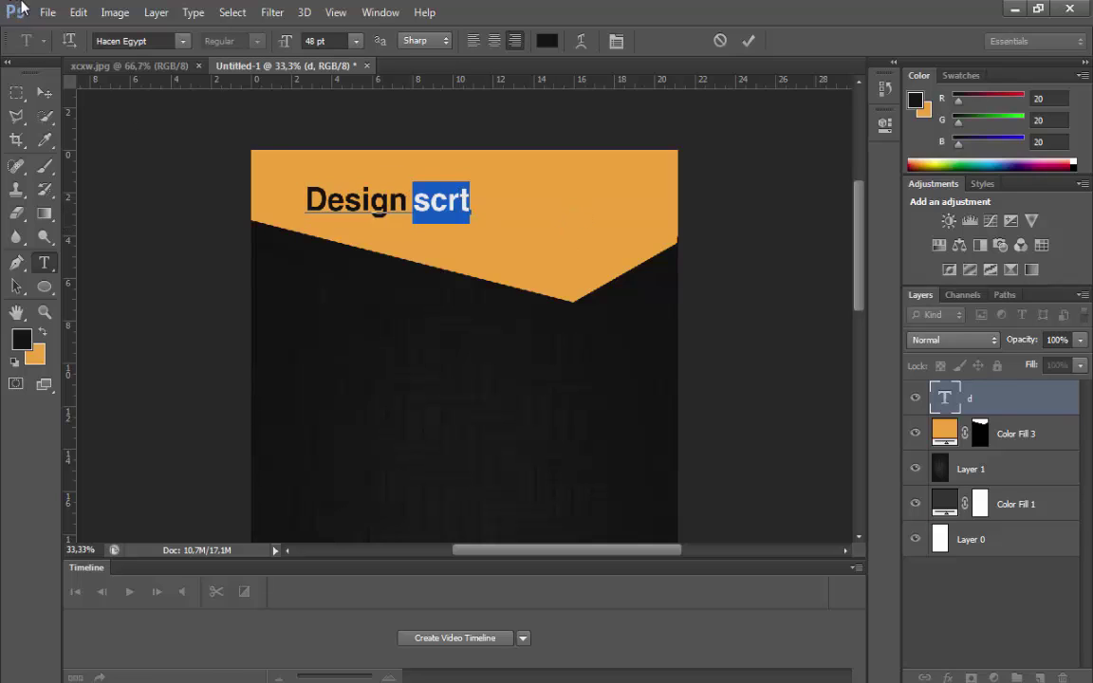
pyautogui.click(44, 92)
pyautogui.moveTo(399, 199); pyautogui.dragTo(550, 189)
# Scale the "Design scrt" text down to about 96% width and 91% height with Free Transform and nudge it slightly.
pyautogui.click(78, 12)
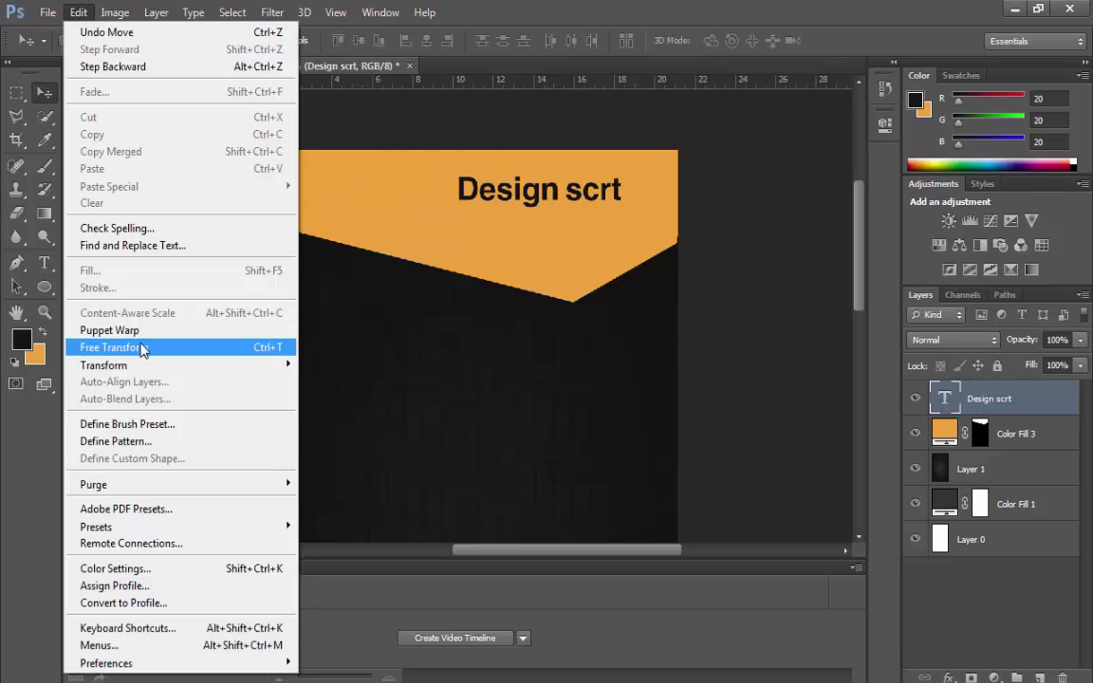
pyautogui.click(107, 349)
pyautogui.moveTo(622, 212); pyautogui.dragTo(604, 209)
pyautogui.click(604, 209)
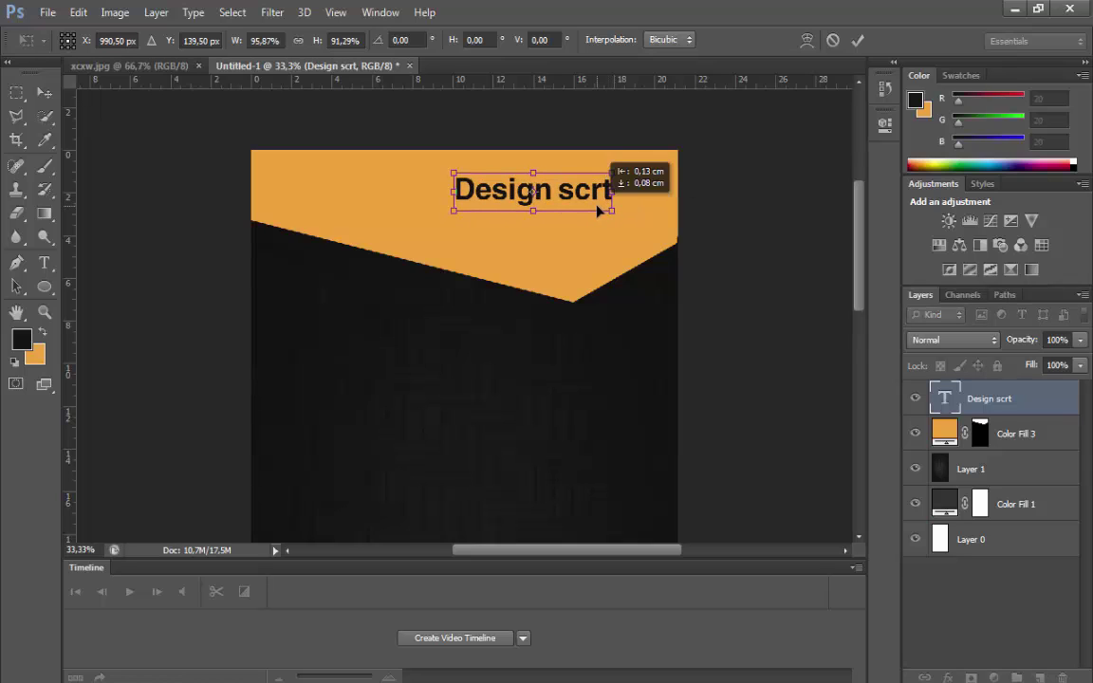
pyautogui.press('Return')
# Add a second text layer reading "best" below the title and set its font to Tahoma.
pyautogui.click(45, 263)
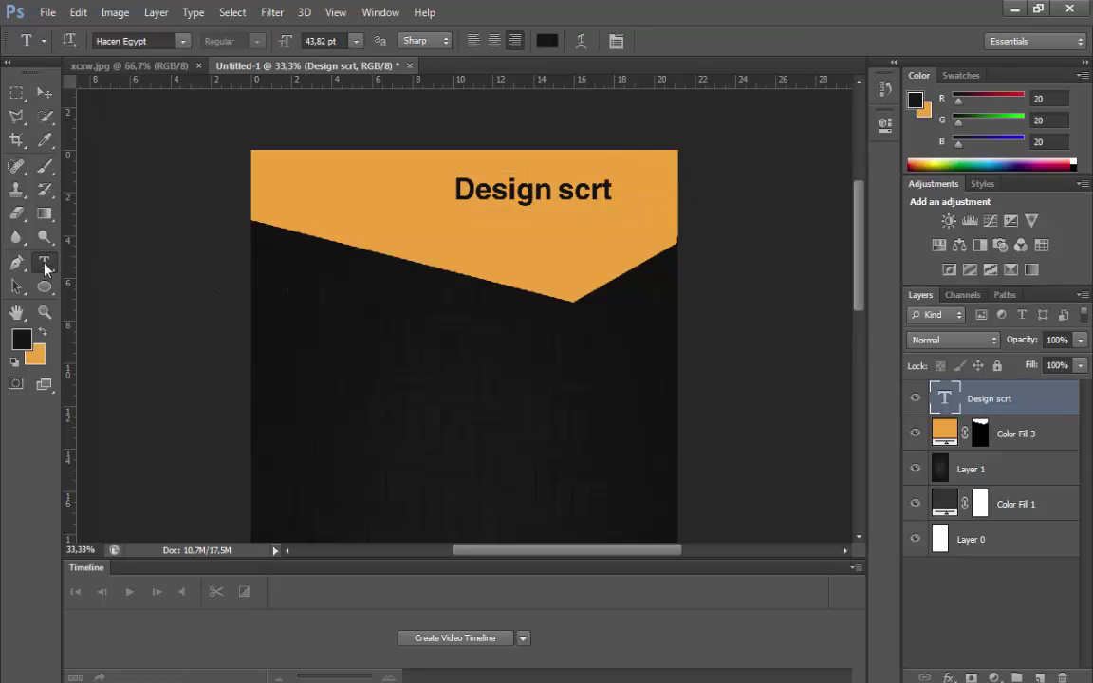
pyautogui.click(534, 277)
pyautogui.write('b')
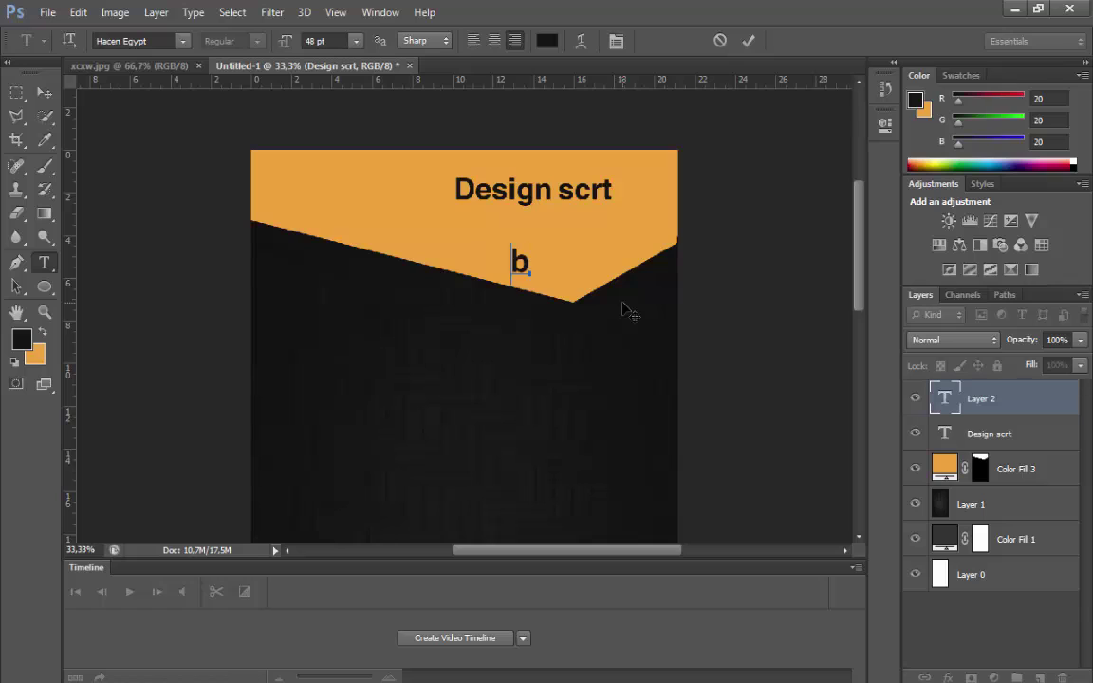
pyautogui.write('est')
pyautogui.hotkey('ctrl', 'a')
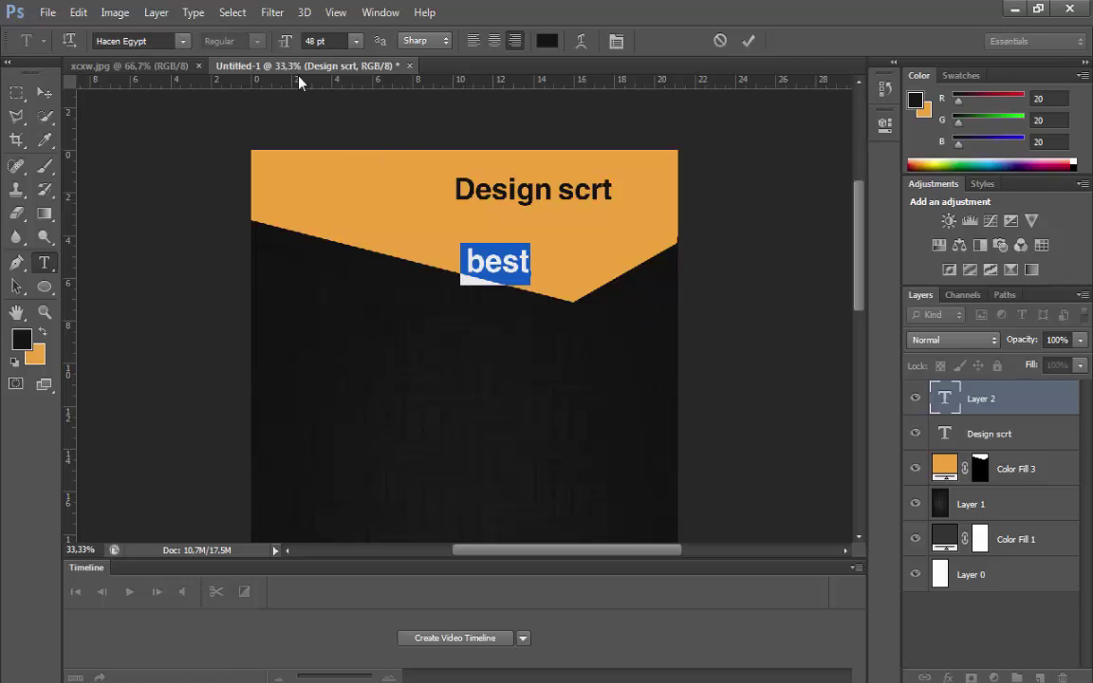
pyautogui.click(163, 35)
pyautogui.click(180, 41)
pyautogui.click(183, 68)
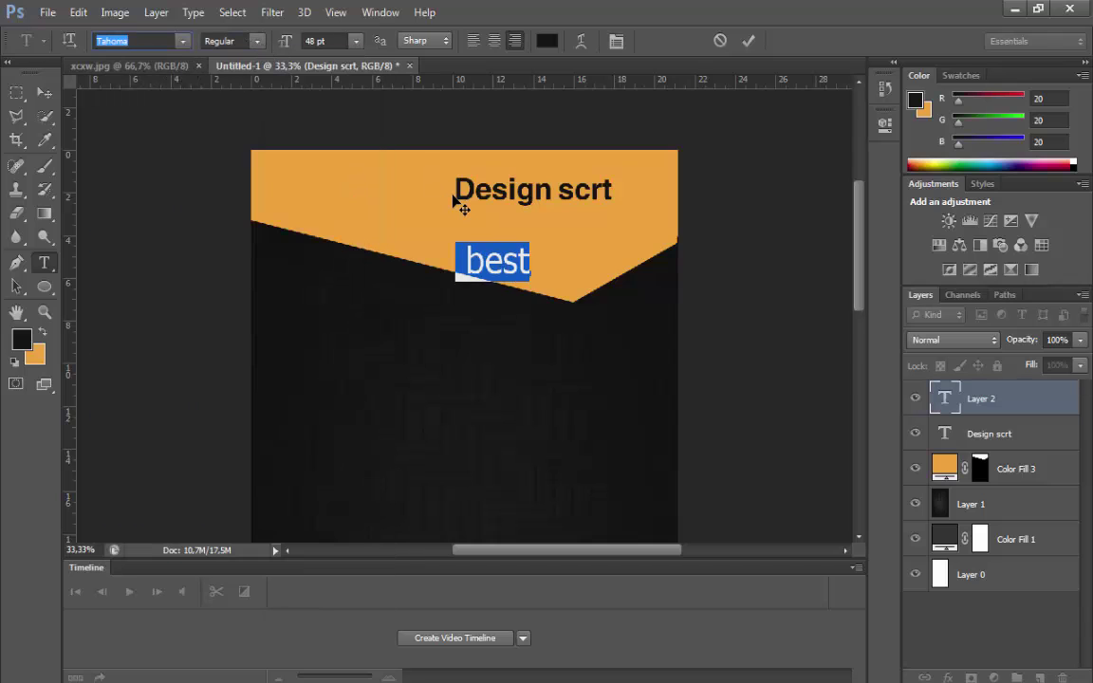
# Replace the second text layer's content with "Best Design".
pyautogui.write('b')
pyautogui.press('Escape')
pyautogui.write('b')
pyautogui.press('BackSpace')
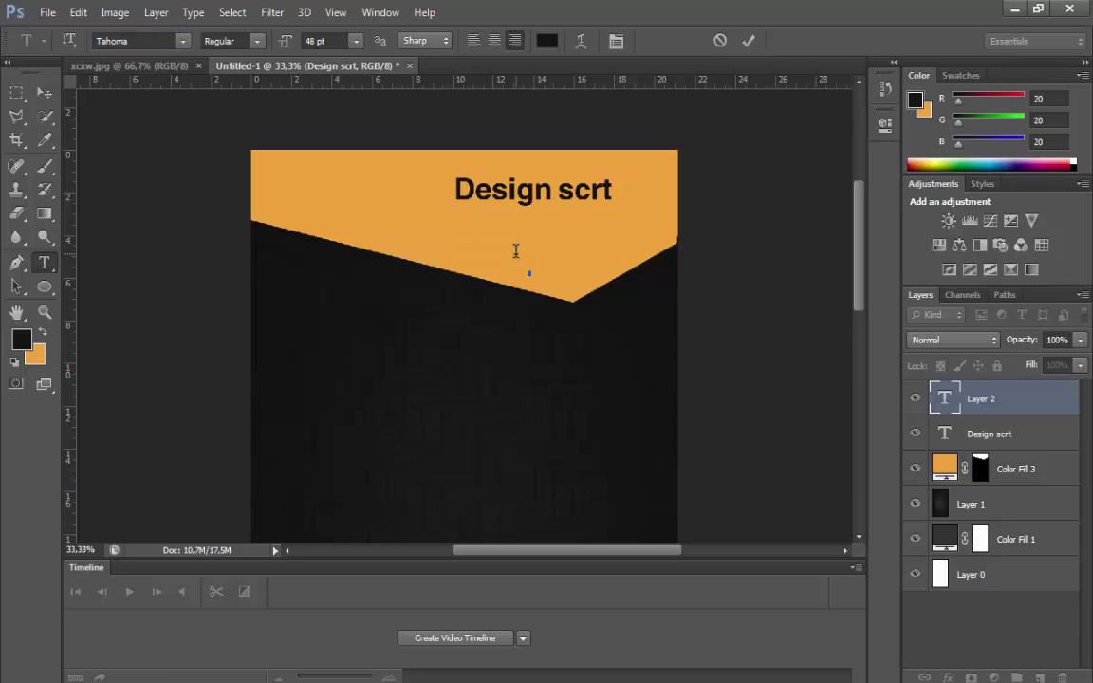
pyautogui.write('Best Design')
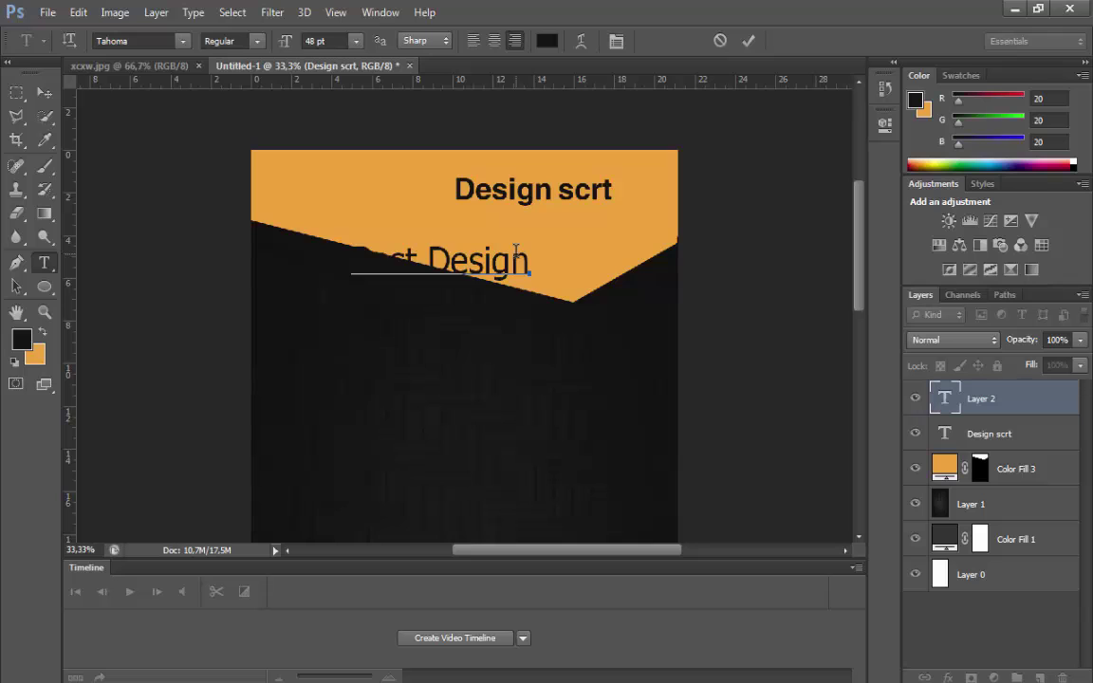
# Scale the "Best Design" text to about 56% with Free Transform and place it centered beneath the "Design scrt" title.
pyautogui.hotkey('ctrl', 'a')
pyautogui.click(78, 12)
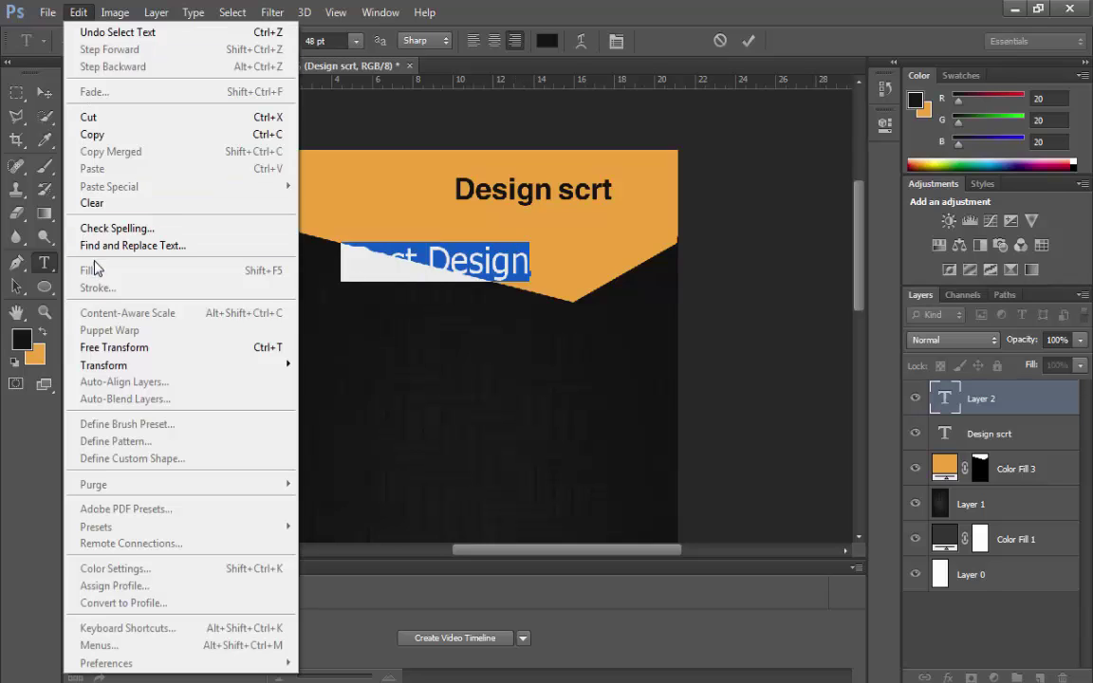
pyautogui.click(133, 353)
pyautogui.moveTo(436, 249); pyautogui.dragTo(539, 217)
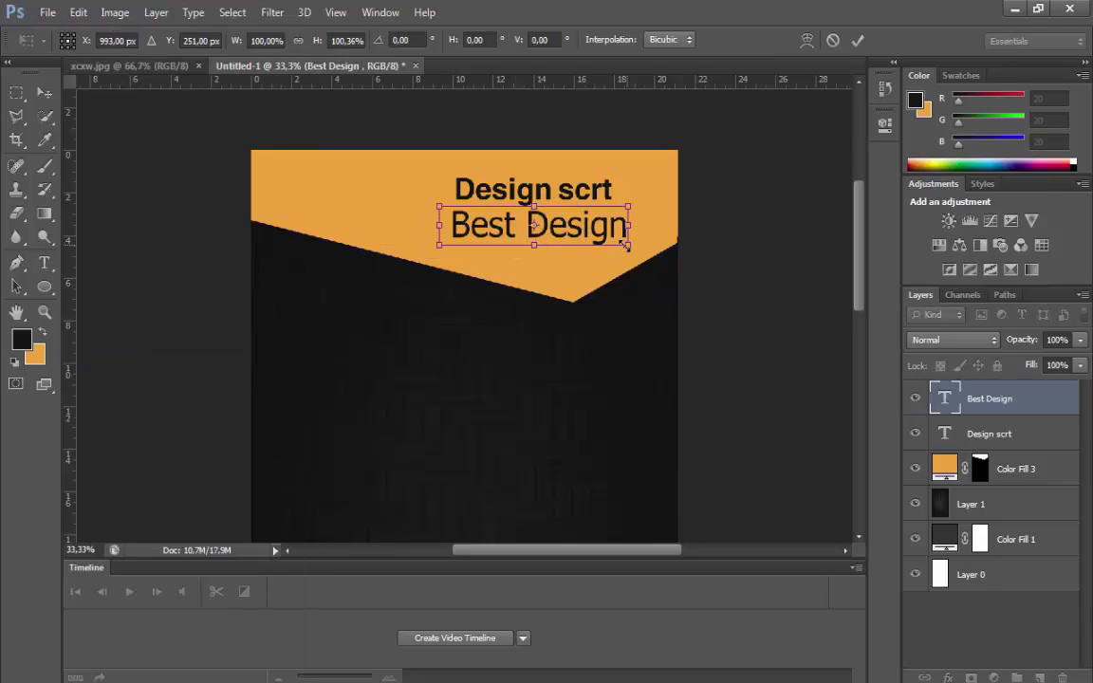
pyautogui.moveTo(626, 246); pyautogui.dragTo(544, 229)
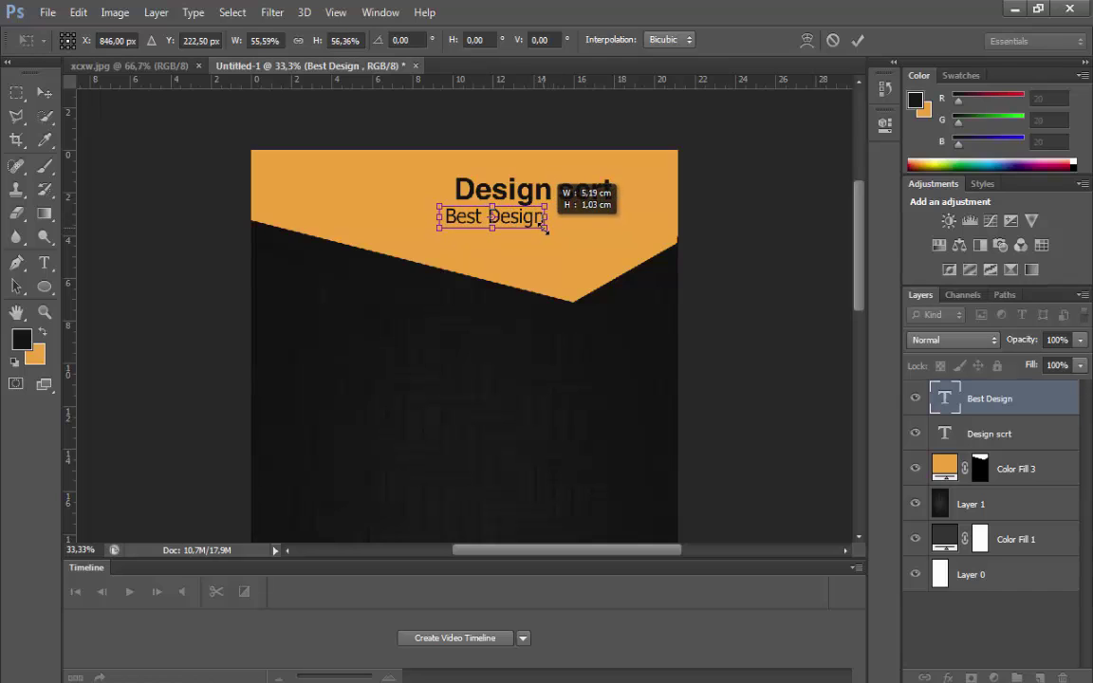
pyautogui.moveTo(481, 202); pyautogui.dragTo(508, 201)
pyautogui.press('Return')
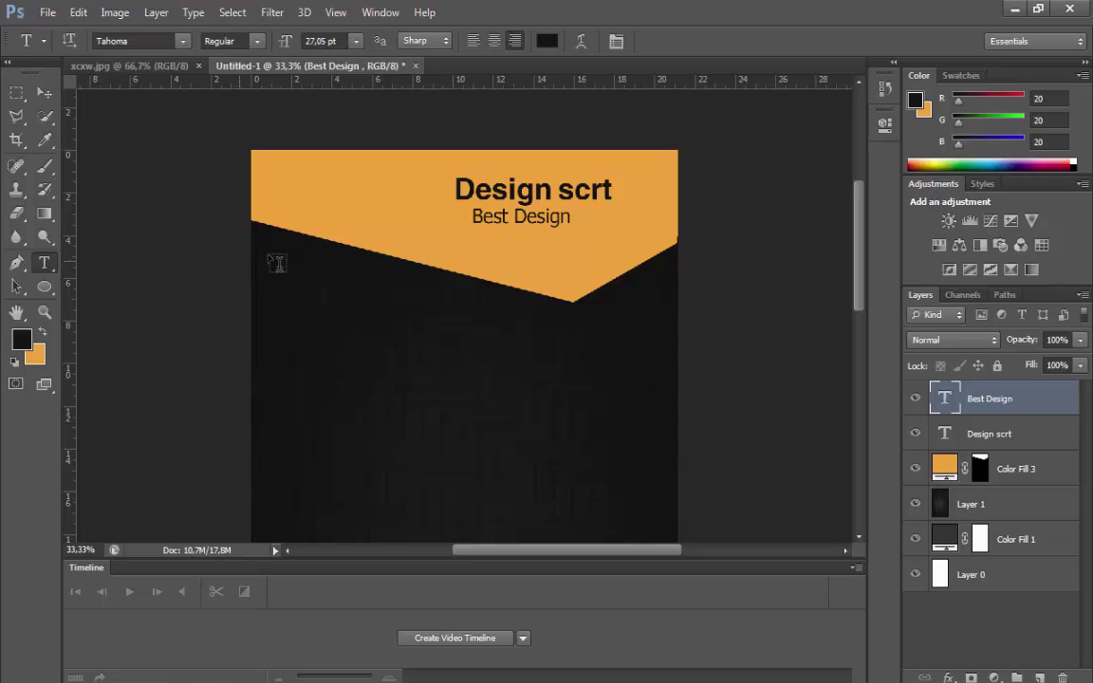
# Recolor the "Best Design" text to off-white #f8f8f7.
pyautogui.tripleClick(525, 217)
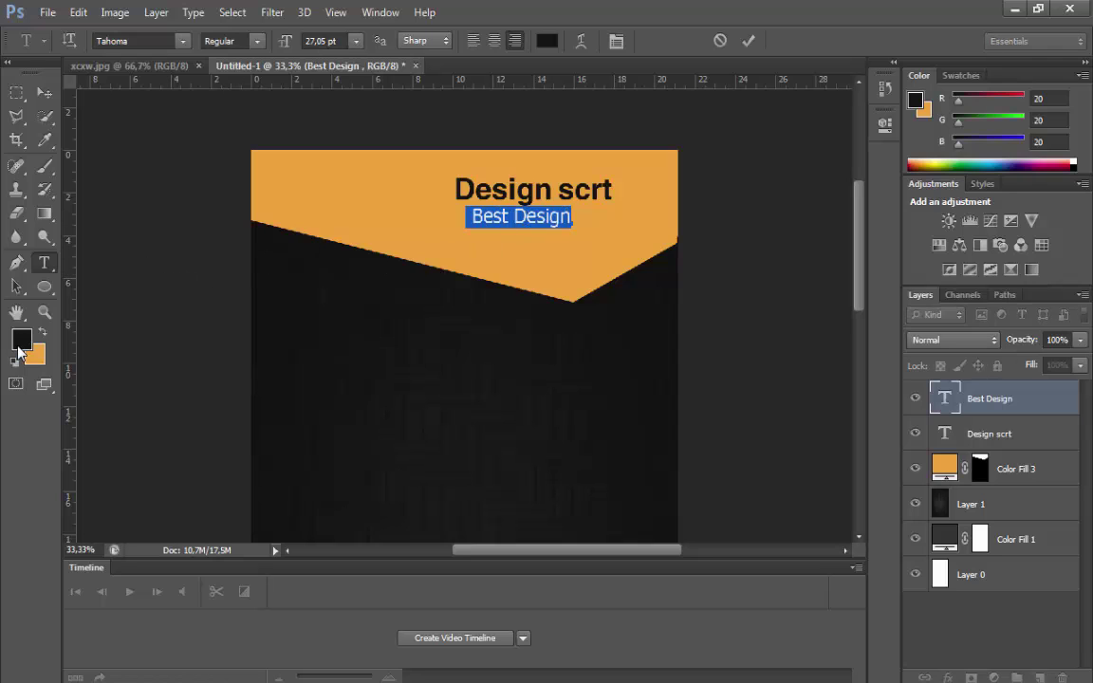
pyautogui.click(35, 355)
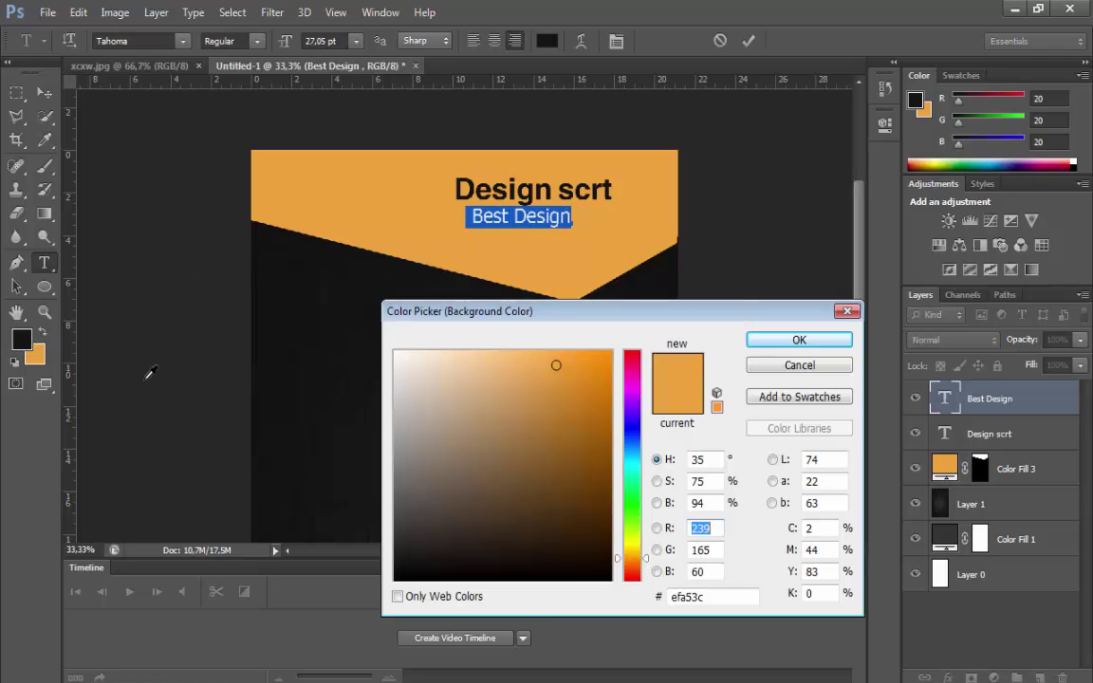
pyautogui.click(395, 359)
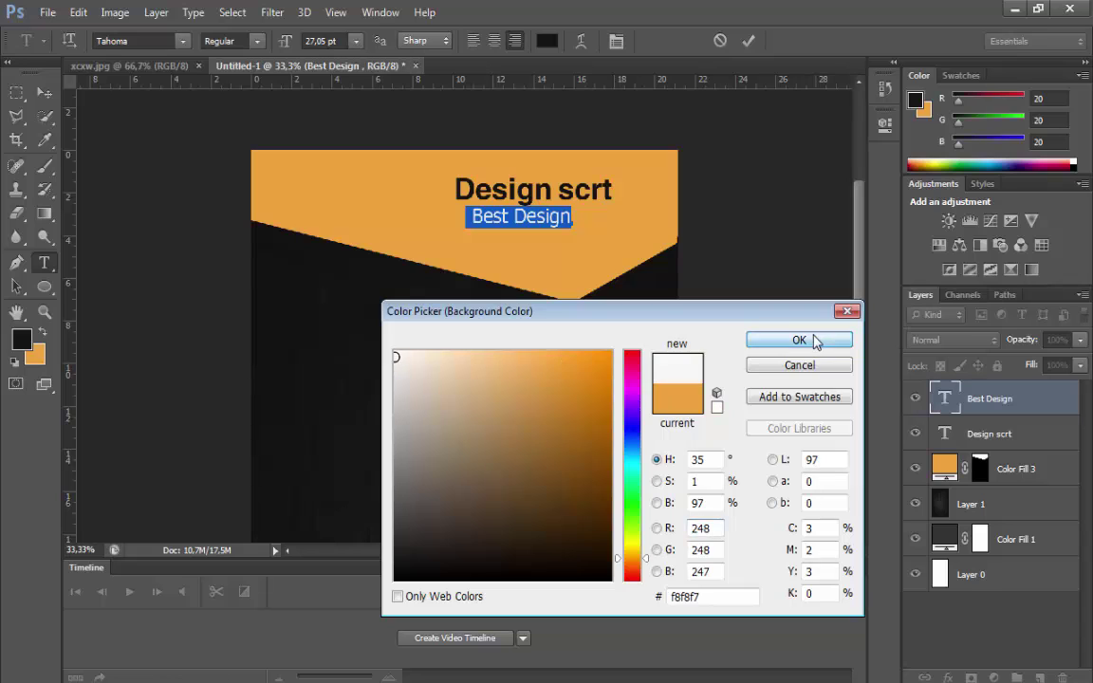
pyautogui.click(799, 340)
pyautogui.moveTo(432, 190); pyautogui.dragTo(391, 255)
pyautogui.click(42, 332)
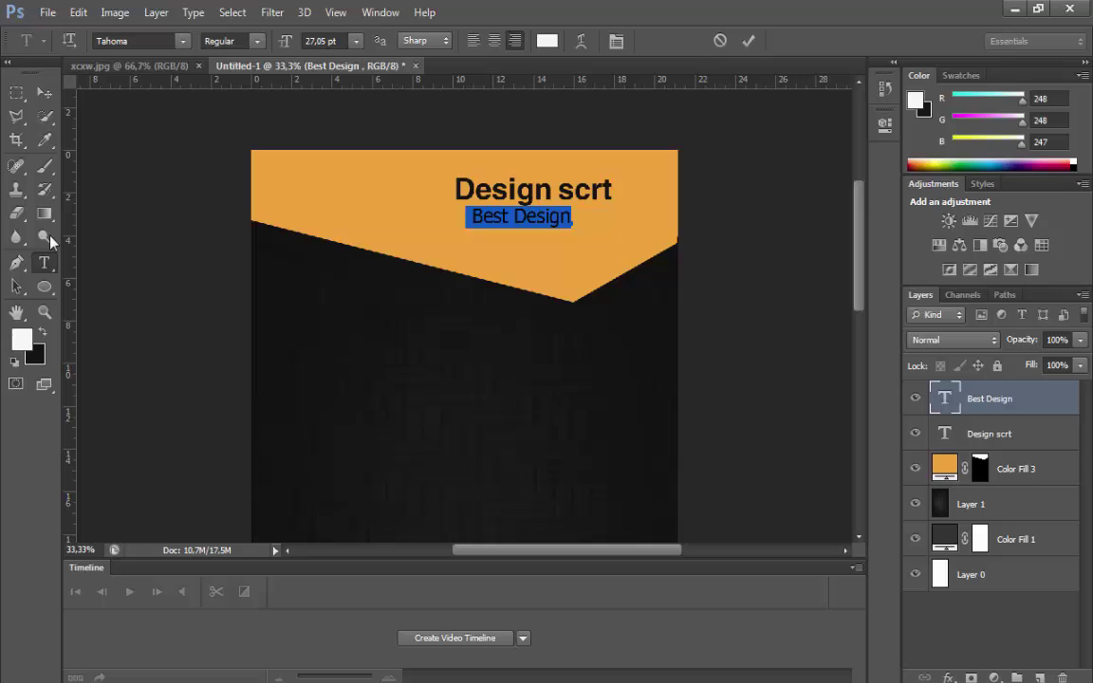
pyautogui.click(50, 104)
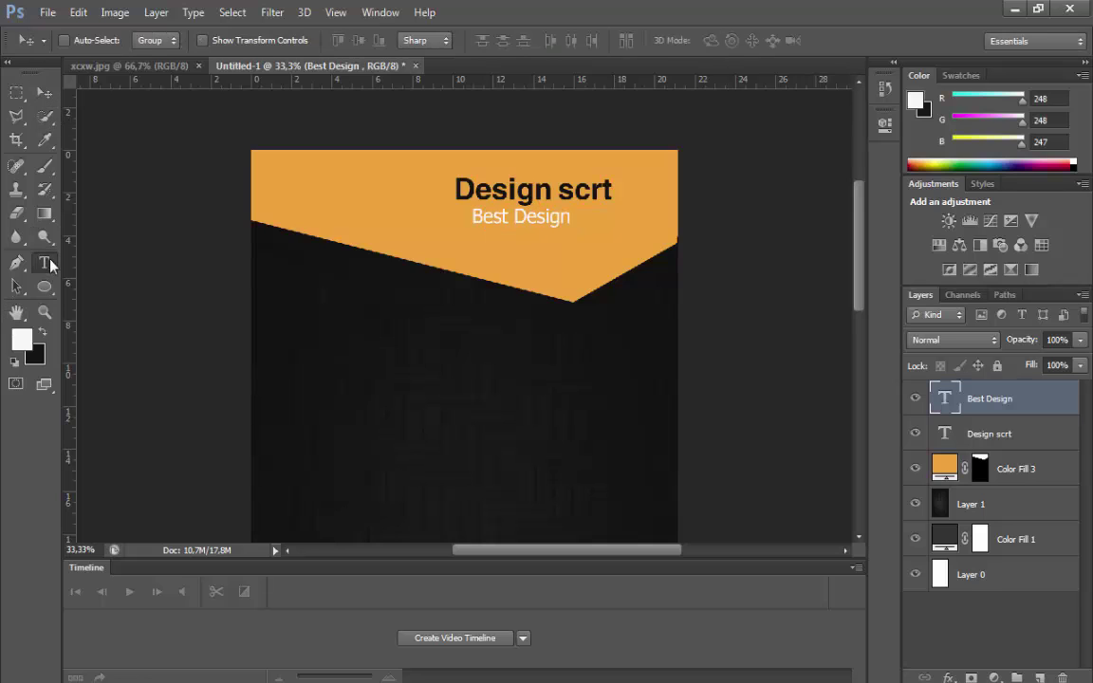
# Switch the "Best Design" text back to the dark color (RGB 20, 20, 20).
pyautogui.click(44, 263)
pyautogui.tripleClick(488, 214)
pyautogui.click(43, 332)
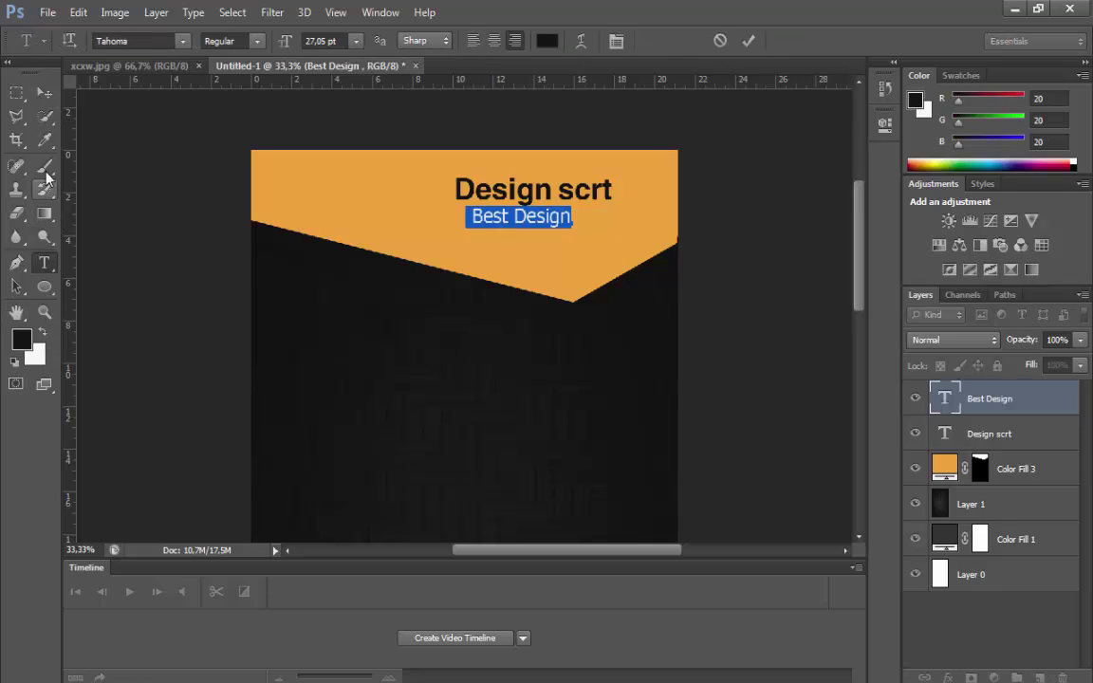
pyautogui.click(44, 93)
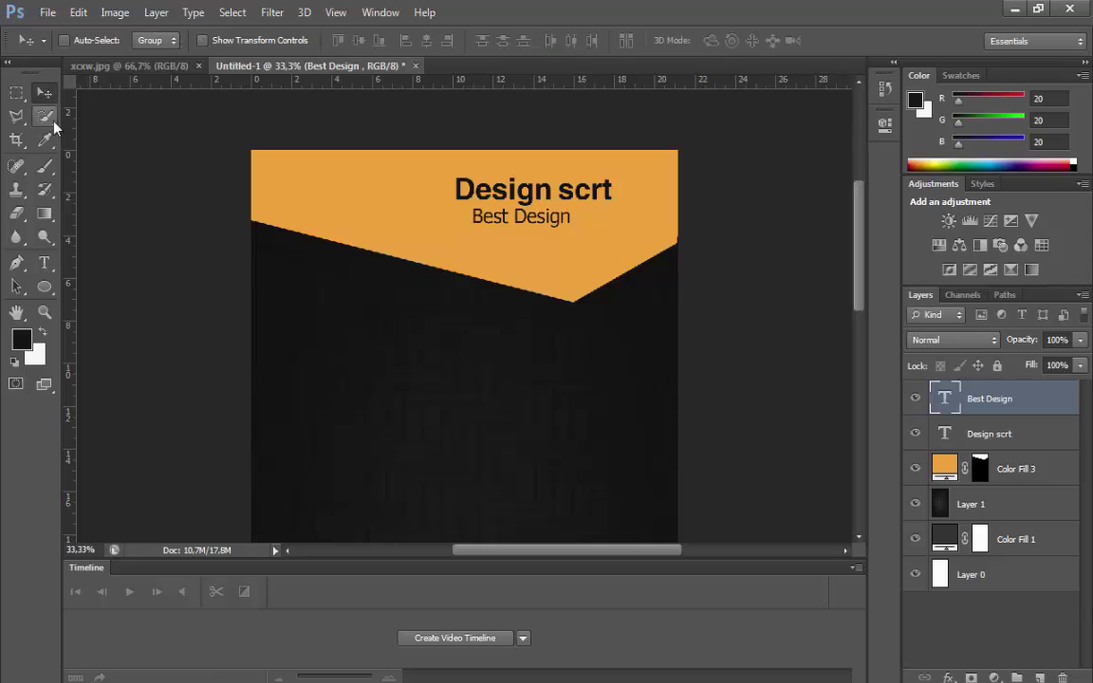
# Add a text layer reading "sc" in the upper left of the orange shape.
pyautogui.click(44, 263)
pyautogui.click(347, 197)
pyautogui.write('SC')
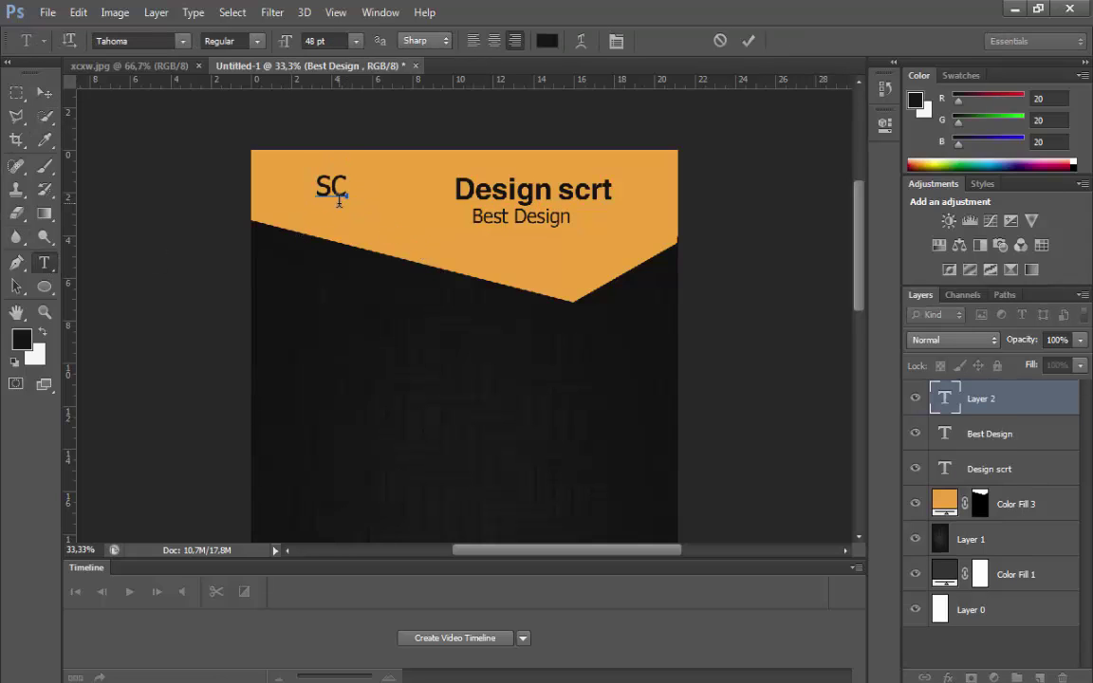
# Try out several fonts on the "sc" text, including Vani, Webdings and Meiryo UI.
pyautogui.hotkey('ctrl', 'a')
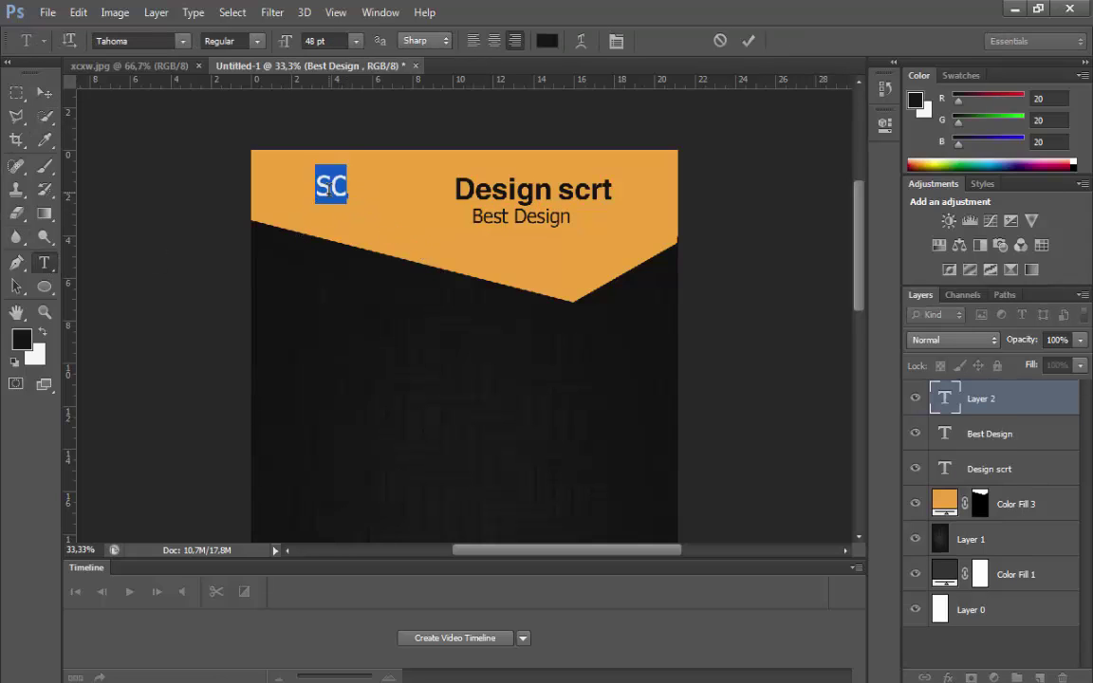
pyautogui.click(134, 41)
pyautogui.write('Tunga')
pyautogui.press('Return')
pyautogui.press('Down')
pyautogui.press('Down')
pyautogui.press('Down')
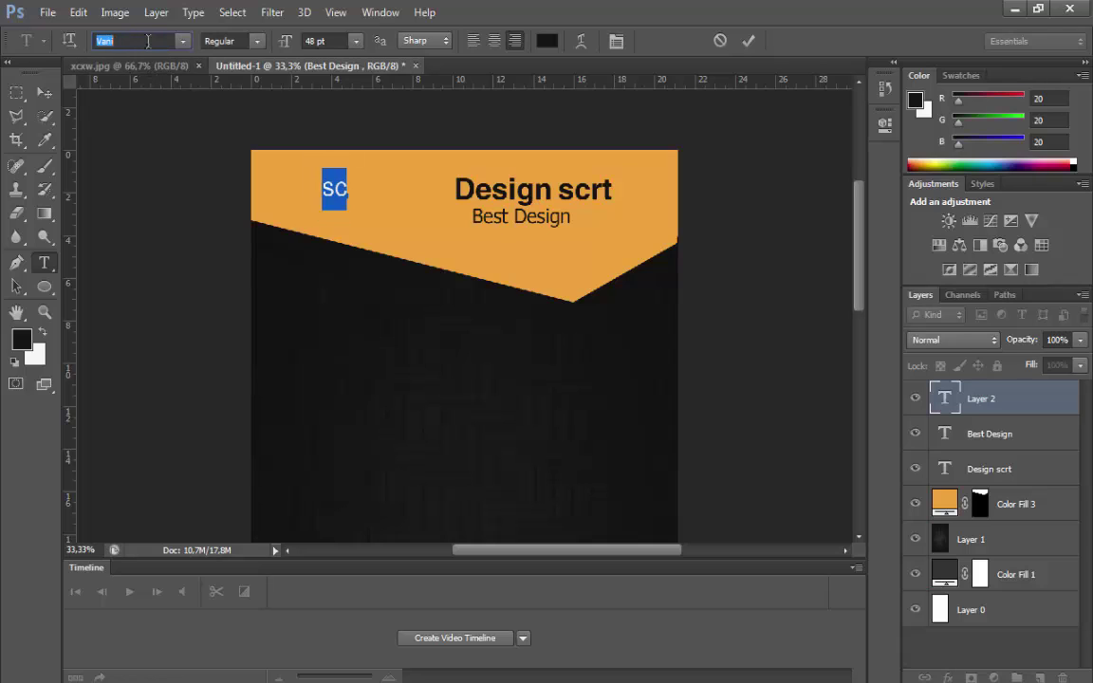
pyautogui.press('Down')
pyautogui.press('Down')
pyautogui.press('Down')
pyautogui.press('Down')
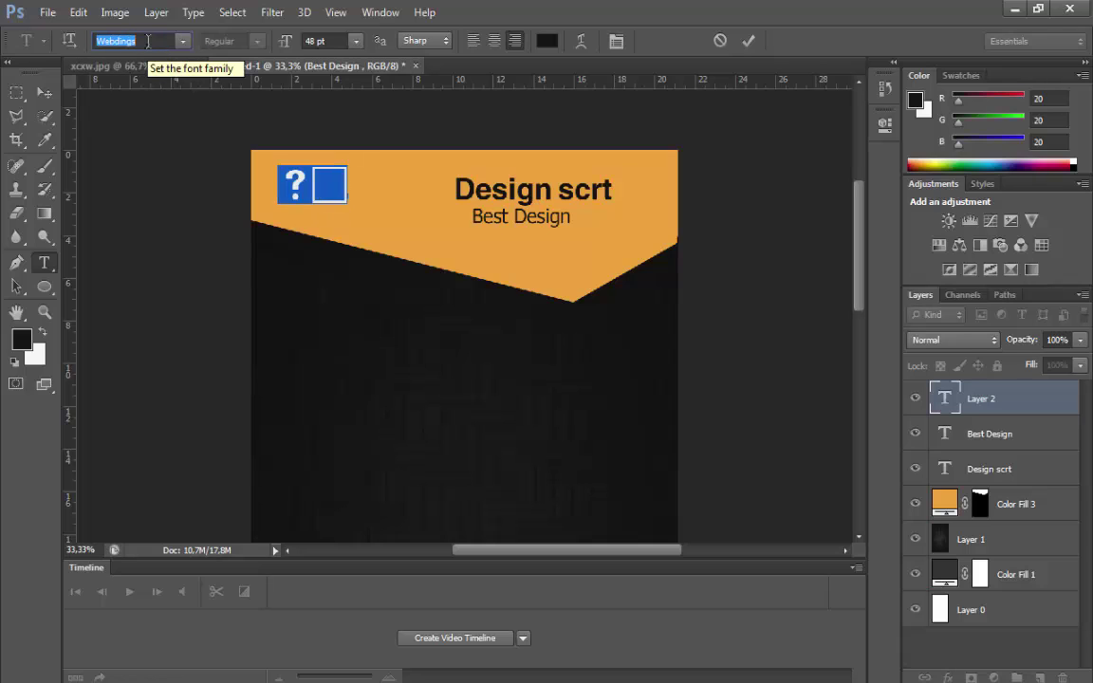
pyautogui.press('Down')
pyautogui.press('Down')
pyautogui.press('Down')
pyautogui.press('Down')
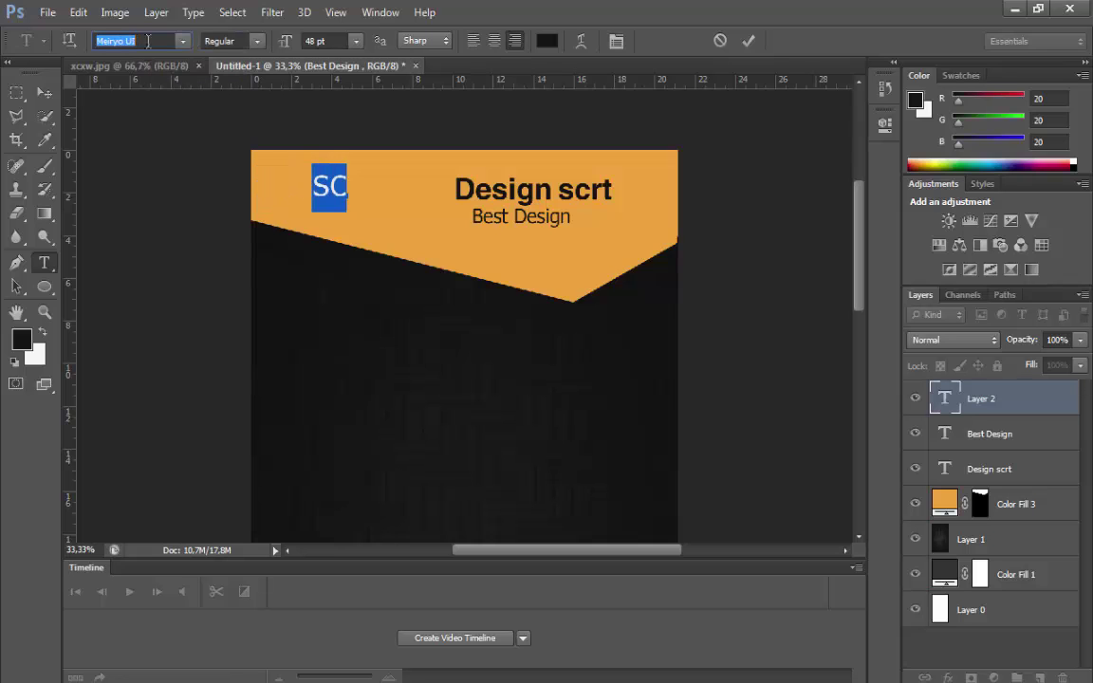
# Go through the fonts from the start of the list and set the "sc" text in Autumn.
pyautogui.click(182, 41)
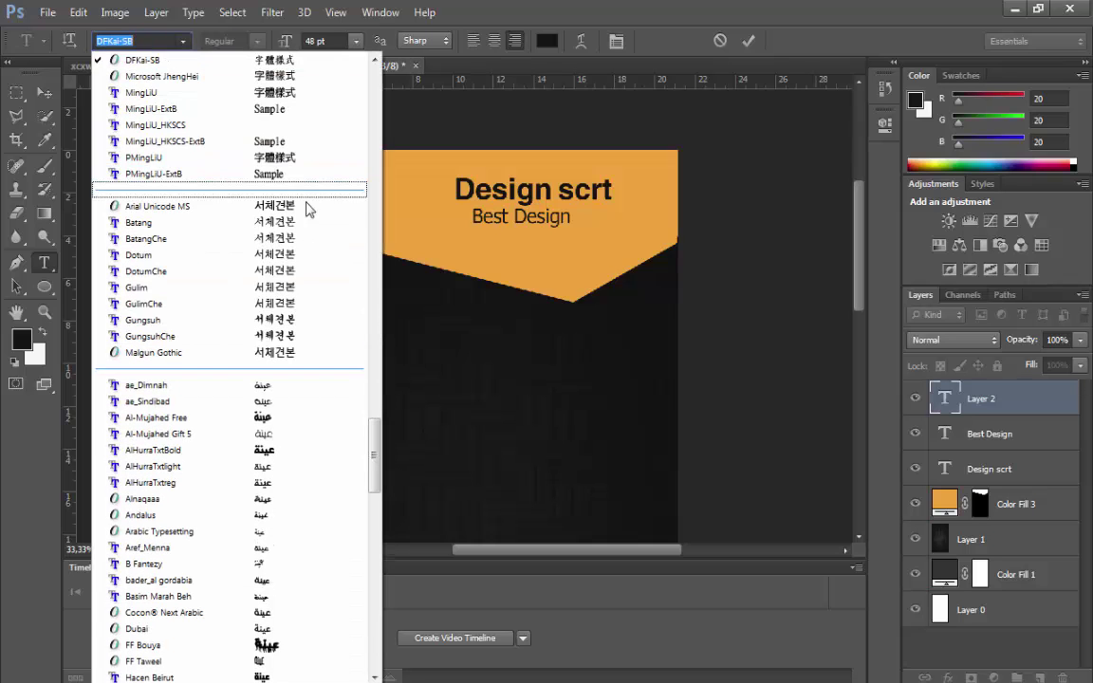
pyautogui.scroll(15, 366, 140)
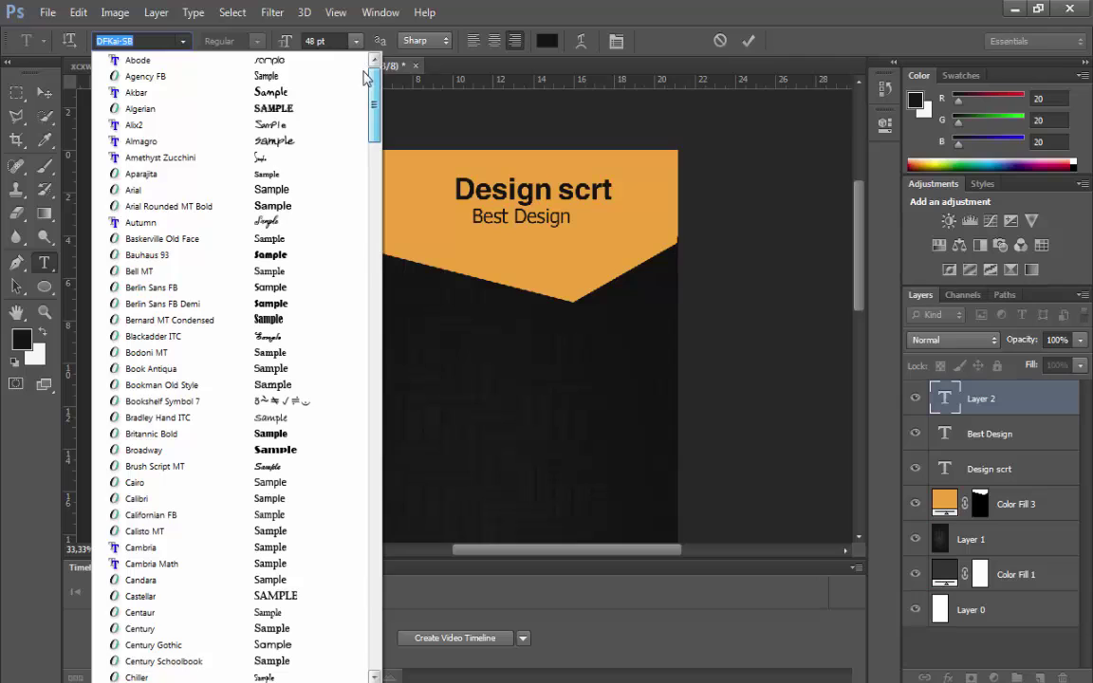
pyautogui.click(334, 63)
pyautogui.press('Down')
pyautogui.press('Down')
pyautogui.press('Down')
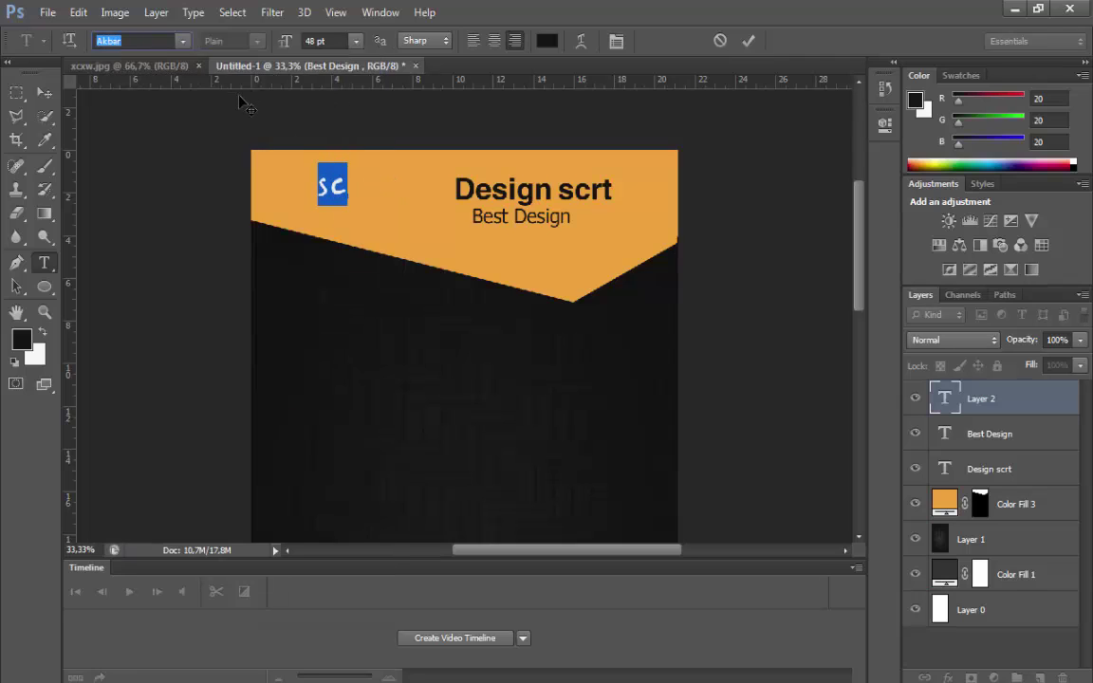
pyautogui.press('Down')
pyautogui.press('Down')
pyautogui.press('Down')
pyautogui.press('Down')
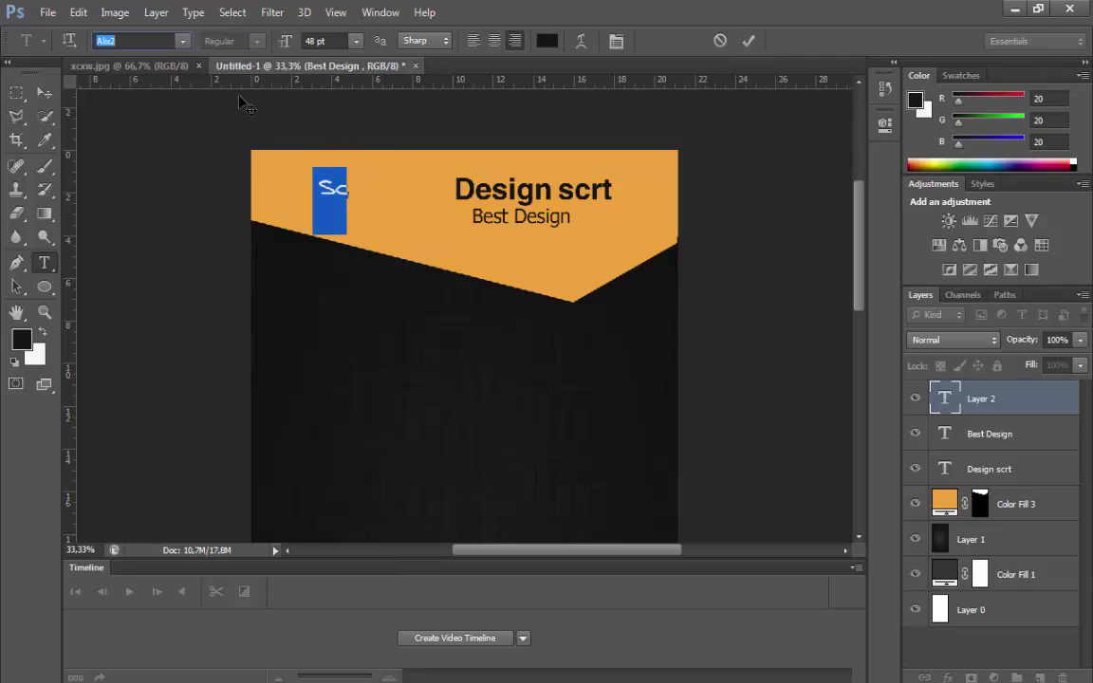
pyautogui.press('Down')
pyautogui.press('Down')
pyautogui.press('Down')
pyautogui.press('Down')
pyautogui.press('Down')
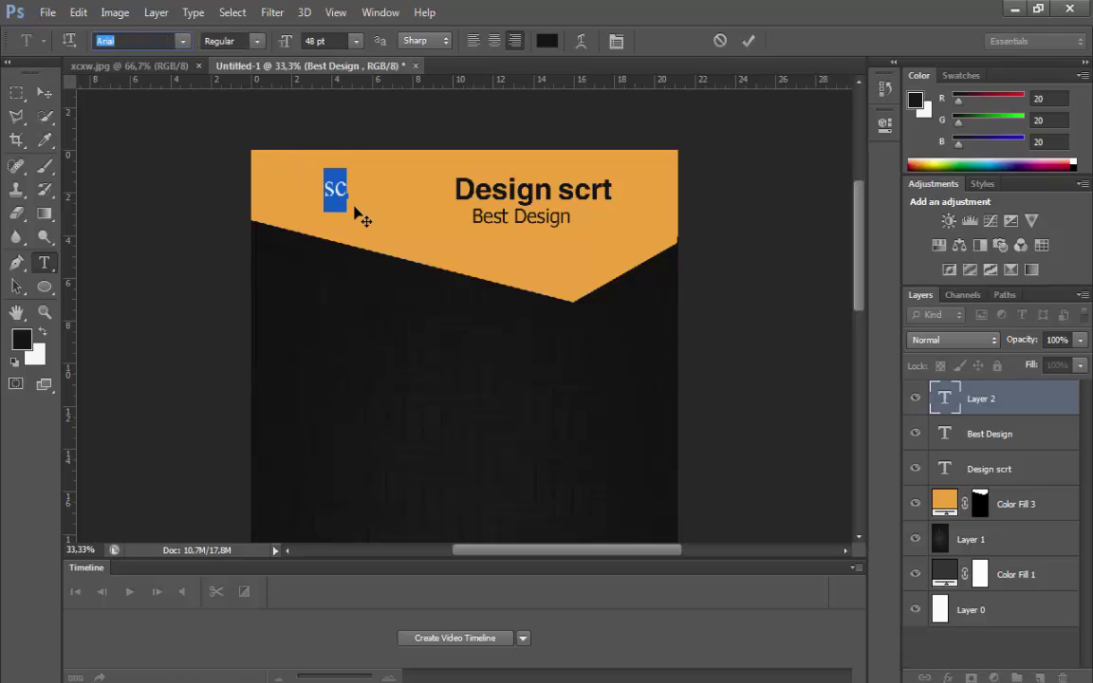
pyautogui.press('Up')
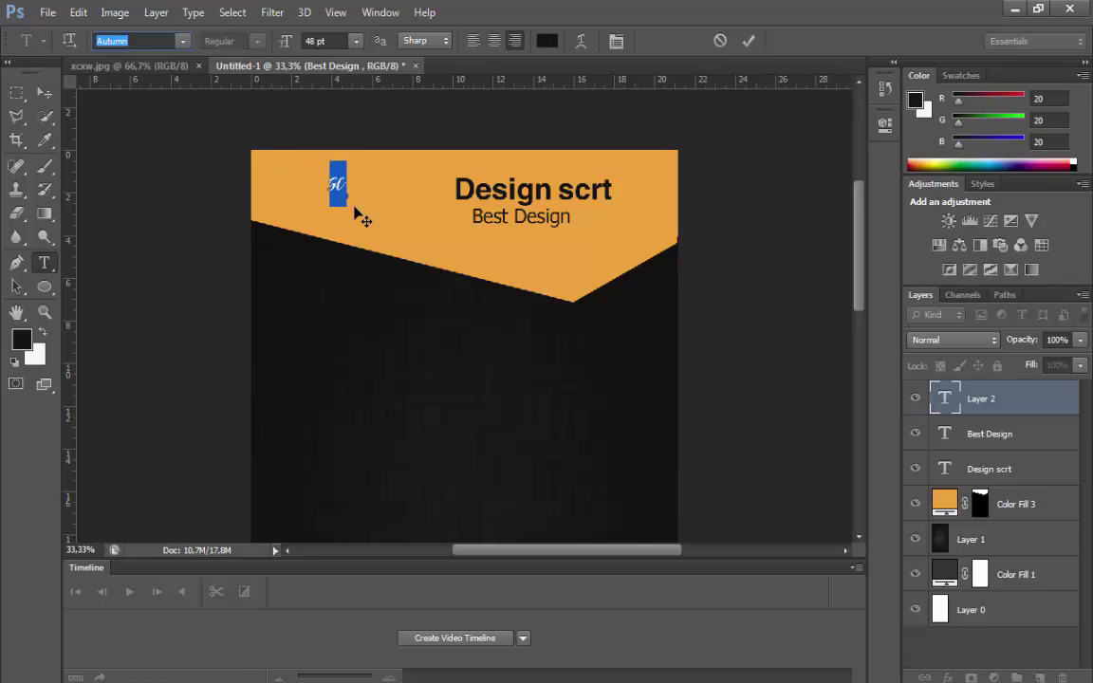
# Enlarge the "sc" text to 105.57 pt with Free Transform and move it to the orange shape's upper-left corner.
pyautogui.click(78, 13)
pyautogui.click(283, 347)
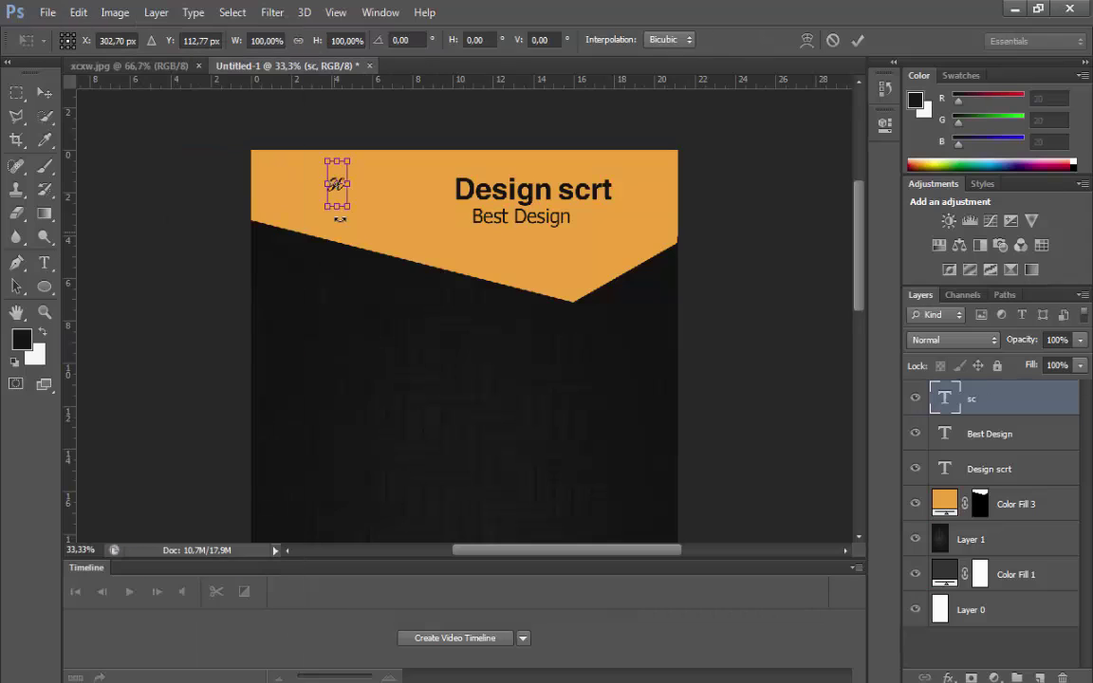
pyautogui.moveTo(348, 206); pyautogui.dragTo(394, 260)
pyautogui.moveTo(379, 242); pyautogui.dragTo(317, 216)
pyautogui.press('Return')
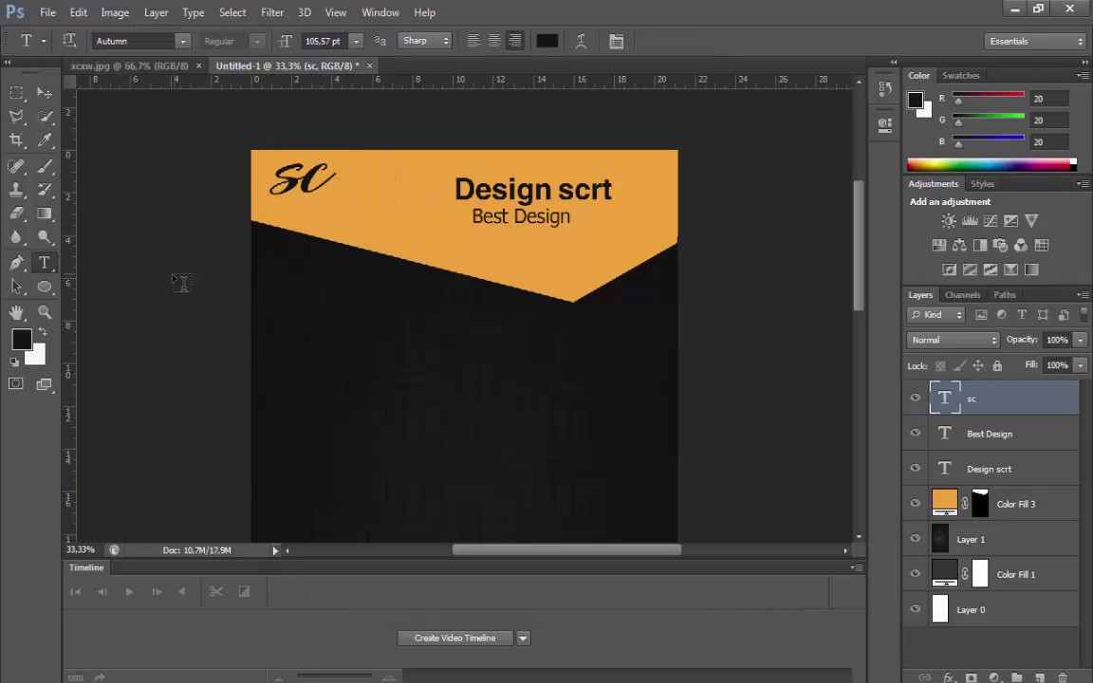
# Add a text layer reading "rt" in a bold sans-serif font and position it directly after the "sc" lettering.
pyautogui.click(353, 224)
pyautogui.write('rt')
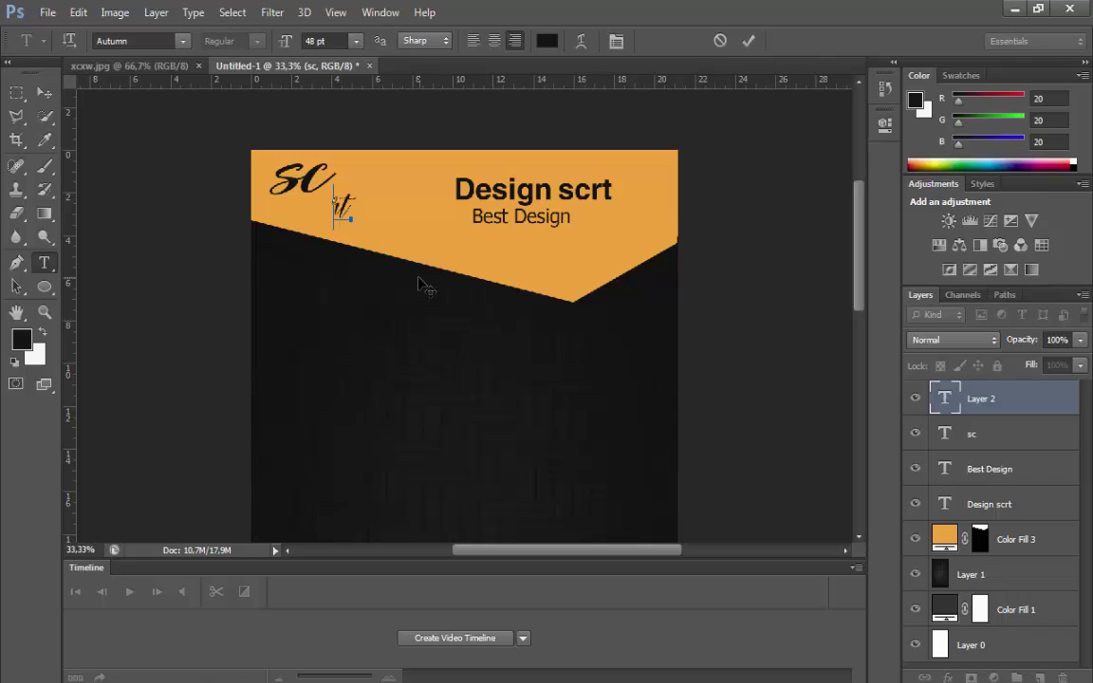
pyautogui.doubleClick(334, 193)
pyautogui.click(147, 40)
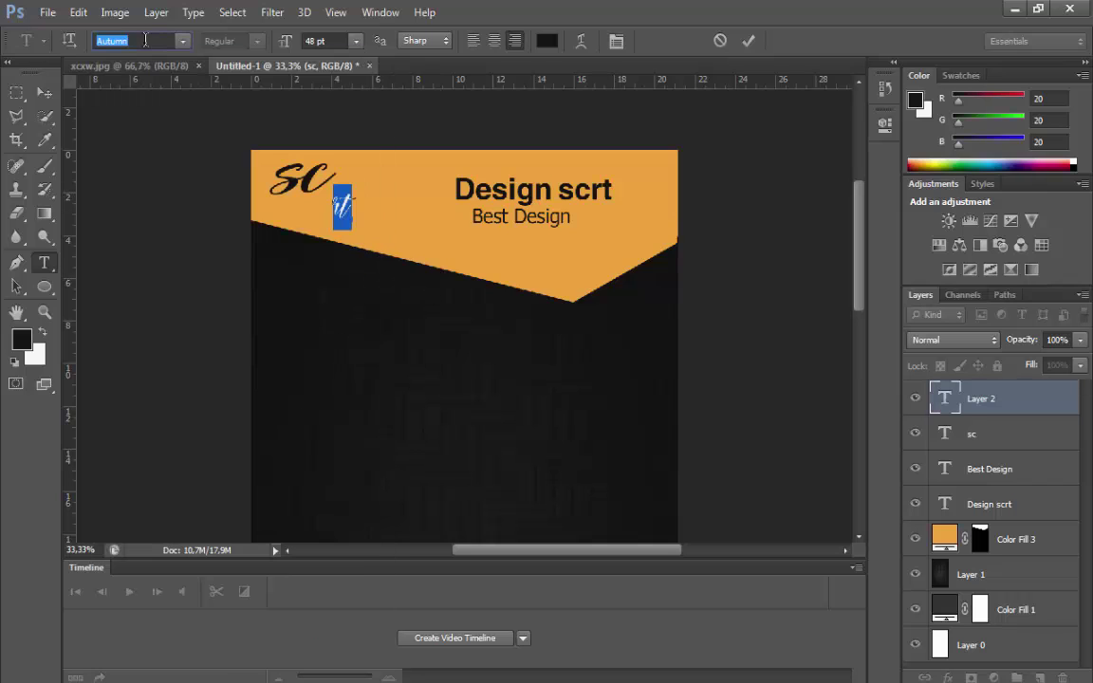
pyautogui.press('Up')
pyautogui.click(47, 92)
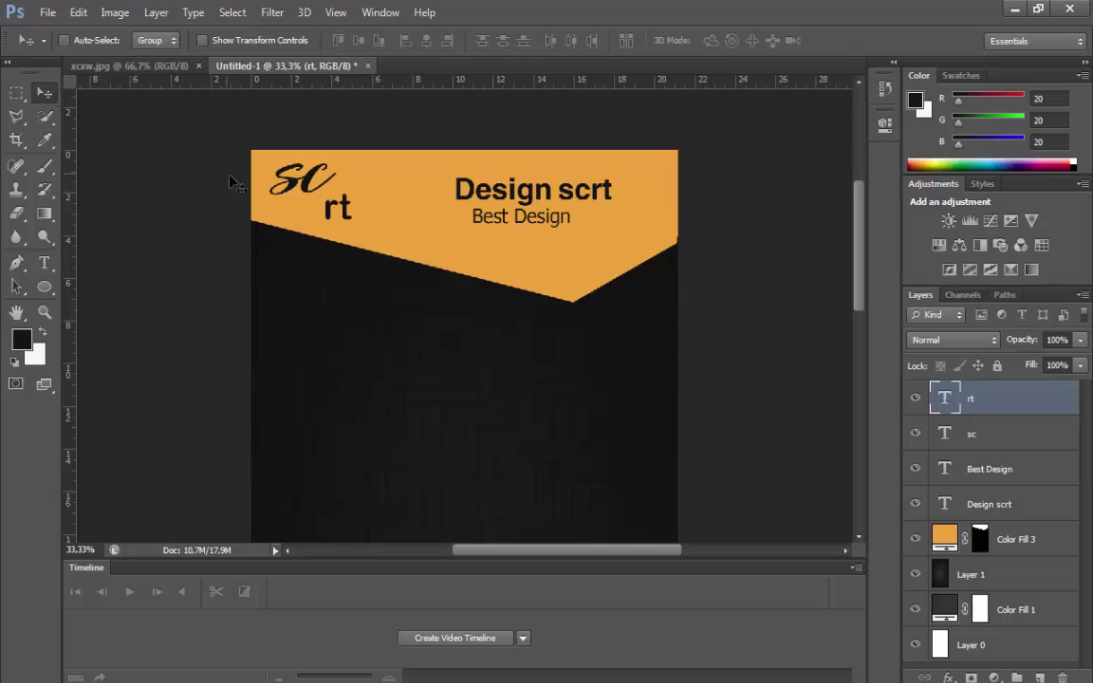
pyautogui.moveTo(311, 193); pyautogui.dragTo(337, 173)
# Group the Color Fill 3, Layer 1 and Color Fill 1 layers.
pyautogui.scroll(-3, 427, 232)
pyautogui.scroll(3, 427, 236)
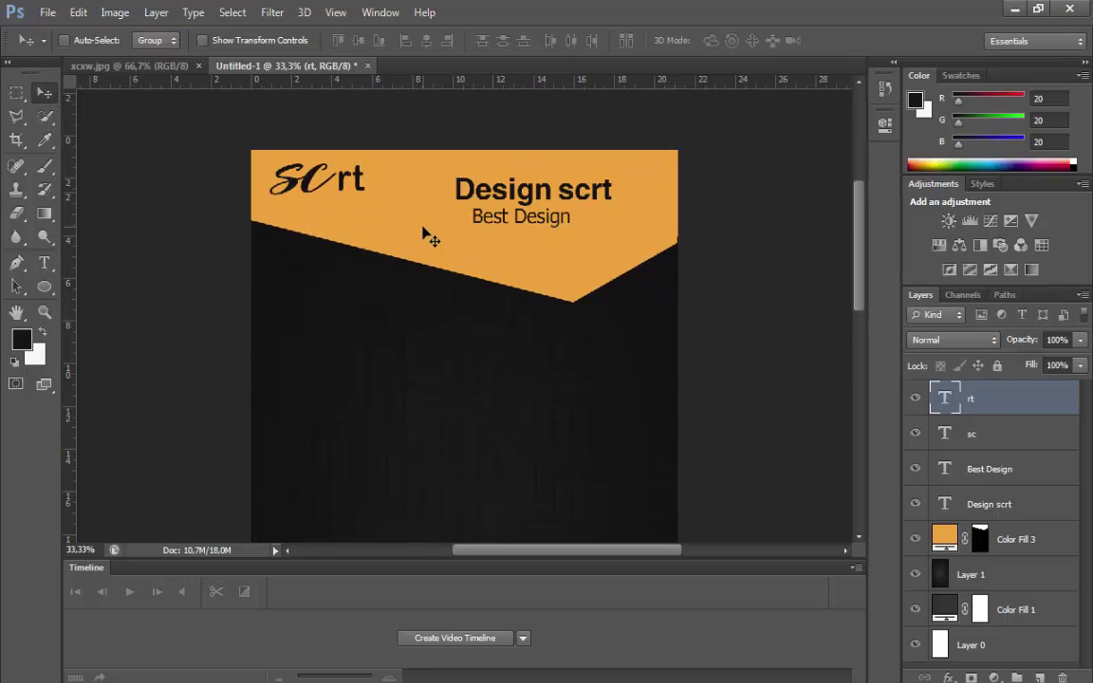
pyautogui.scroll(-2, 427, 236)
pyautogui.scroll(1, 427, 235)
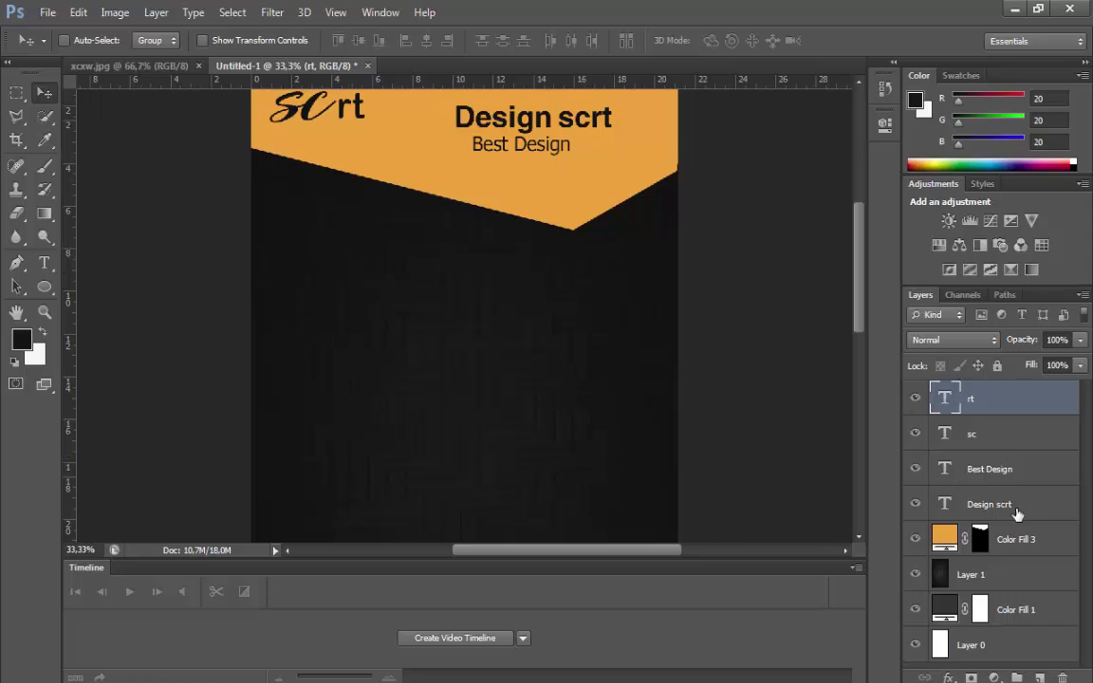
pyautogui.click(1042, 548)
pyautogui.keyDown('shift'); pyautogui.click(952, 612); pyautogui.keyUp('shift')
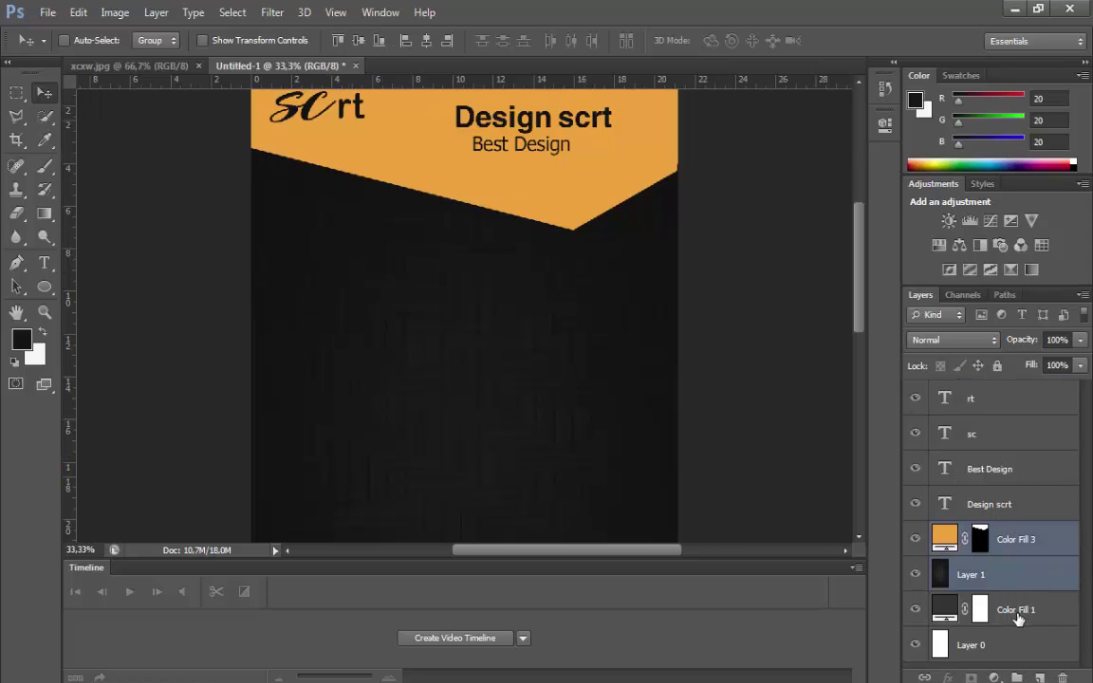
pyautogui.moveTo(969, 625); pyautogui.dragTo(1017, 678)
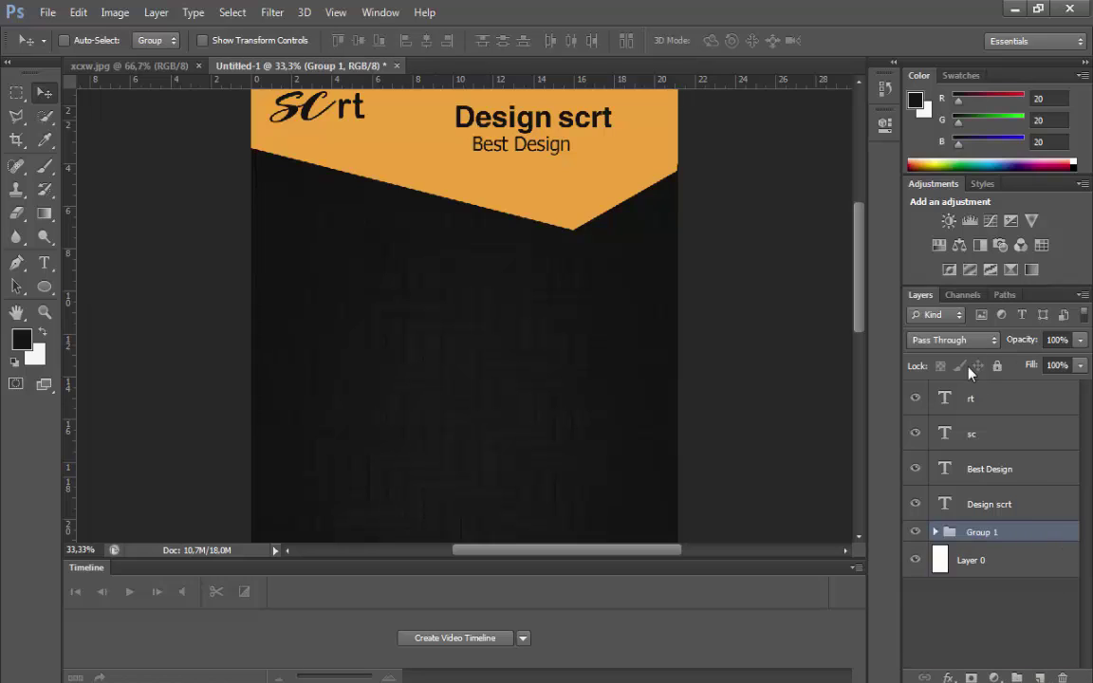
# Group the "Best Design" and "Design scrt" text layers and name the group "text1".
pyautogui.click(983, 469)
pyautogui.keyDown('shift'); pyautogui.click(987, 504); pyautogui.keyUp('shift')
pyautogui.moveTo(987, 503); pyautogui.dragTo(1016, 678)
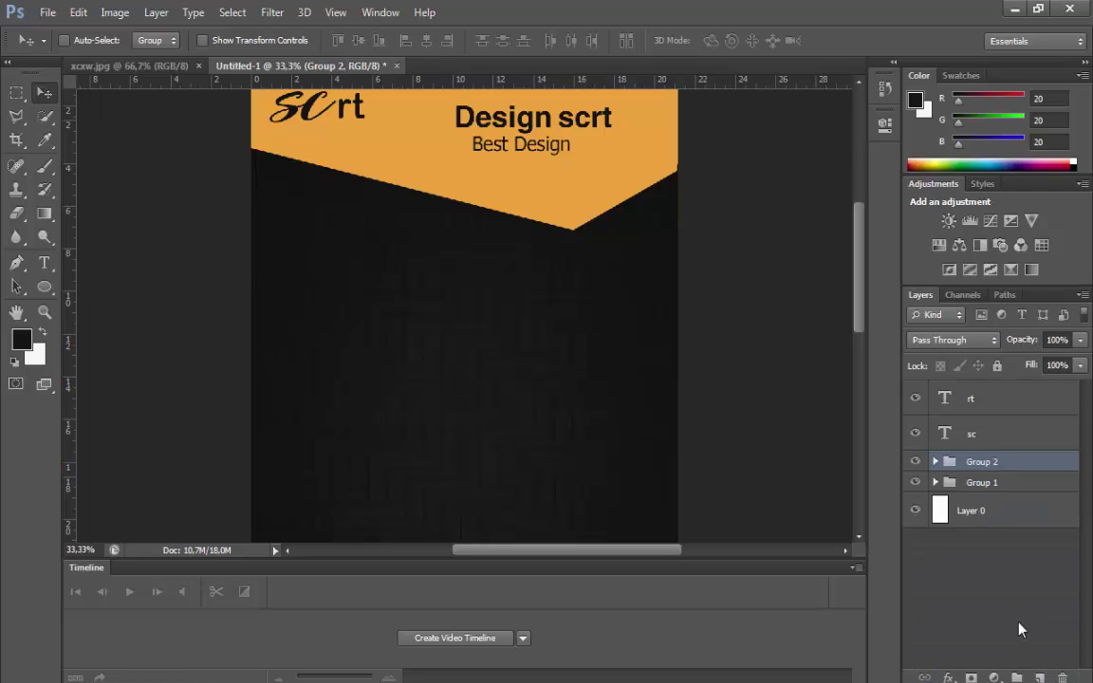
pyautogui.doubleClick(982, 462)
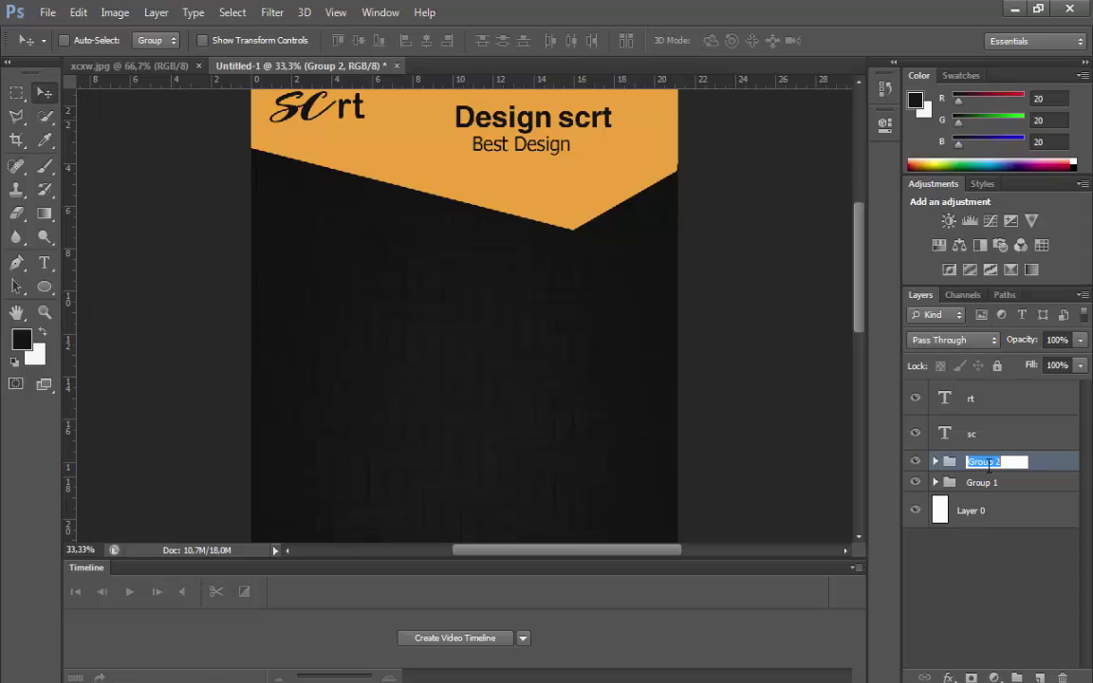
pyautogui.write('text1')
pyautogui.press('Return')
# Group the "rt" and "sc" text layers.
pyautogui.click(992, 399)
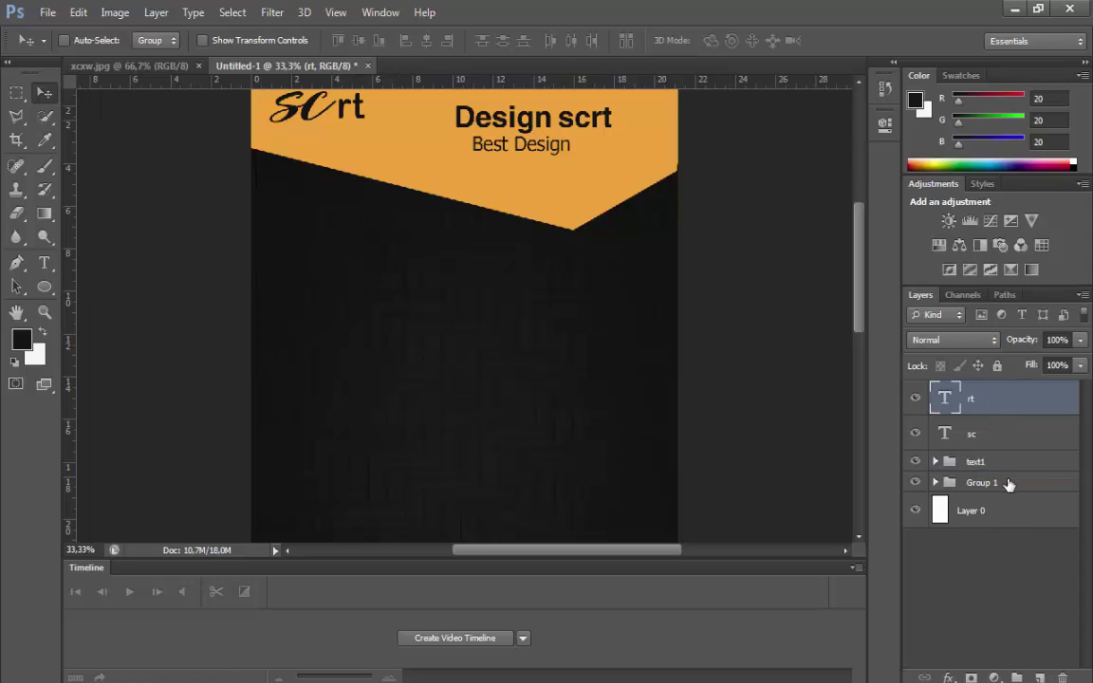
pyautogui.keyDown('shift'); pyautogui.click(997, 435); pyautogui.keyUp('shift')
pyautogui.click(1018, 677)
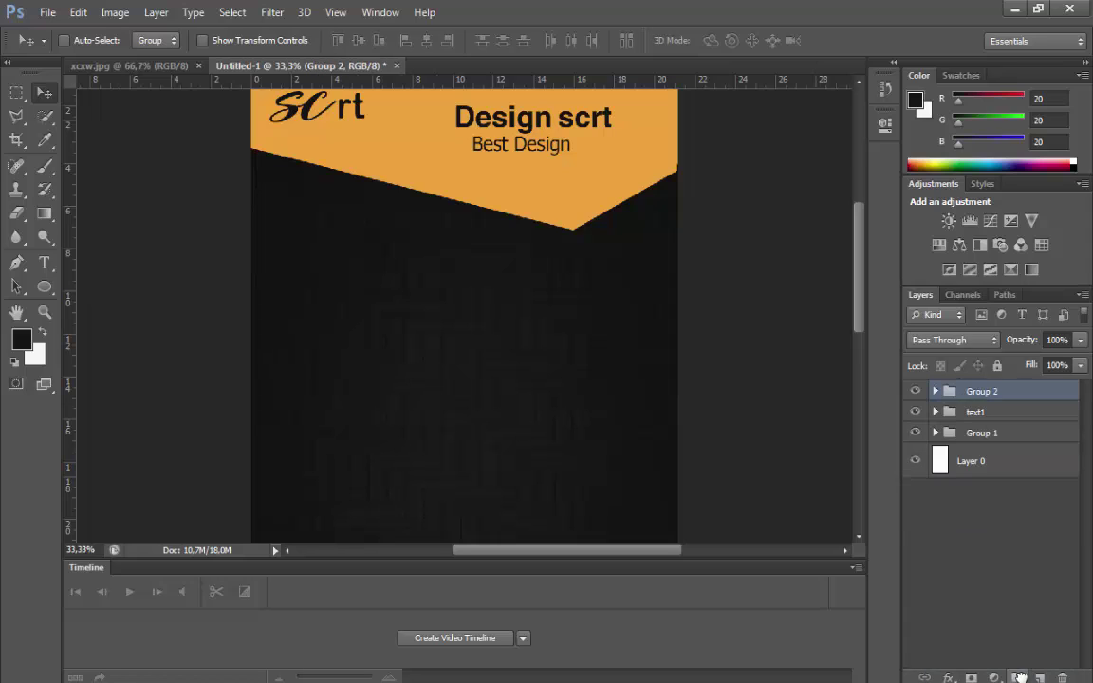
# Rename Group 2 as "text 2" and Group 1 as "bac grond and icon".
pyautogui.doubleClick(993, 390)
pyautogui.write('t')
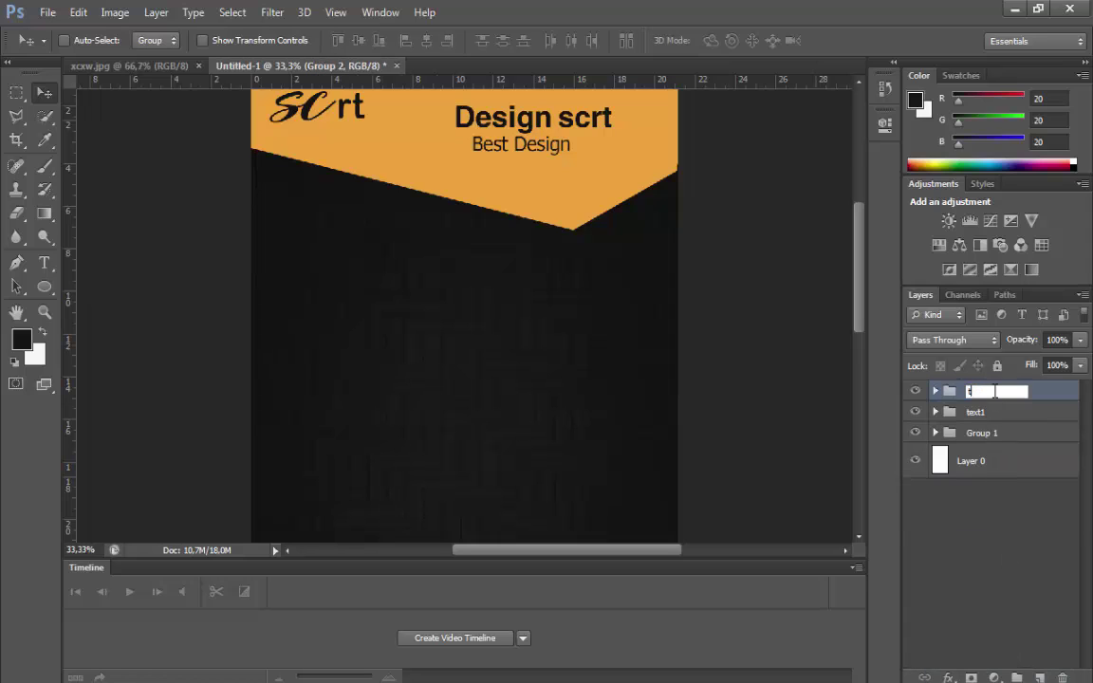
pyautogui.write('ext 2')
pyautogui.press('Return')
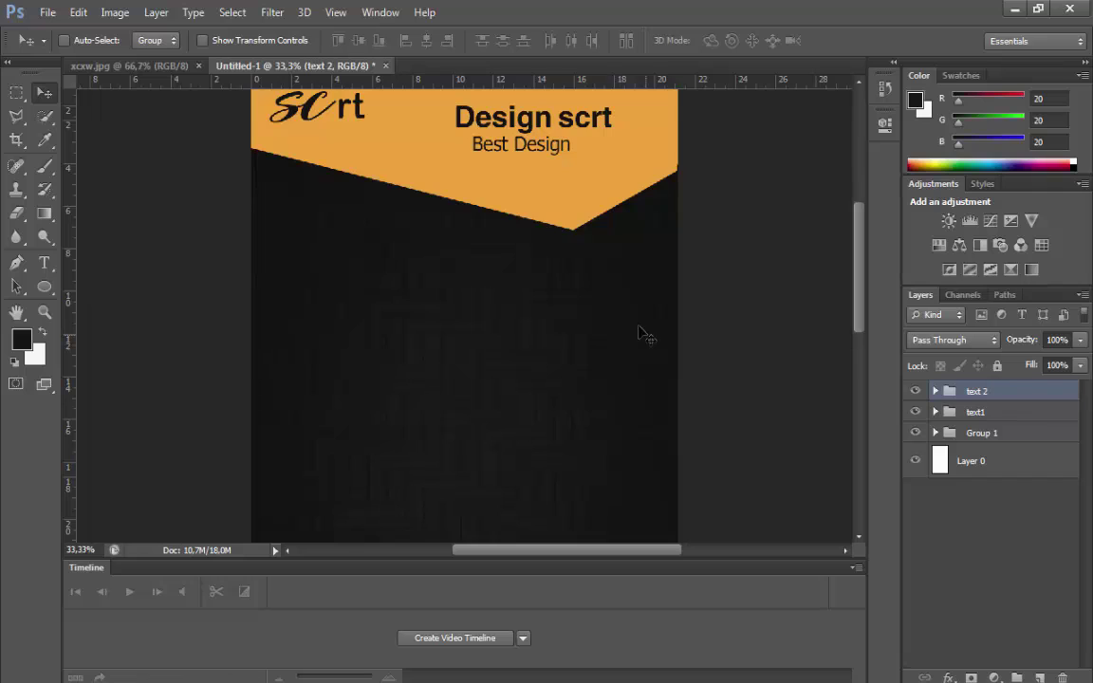
pyautogui.scroll(2, 639, 329)
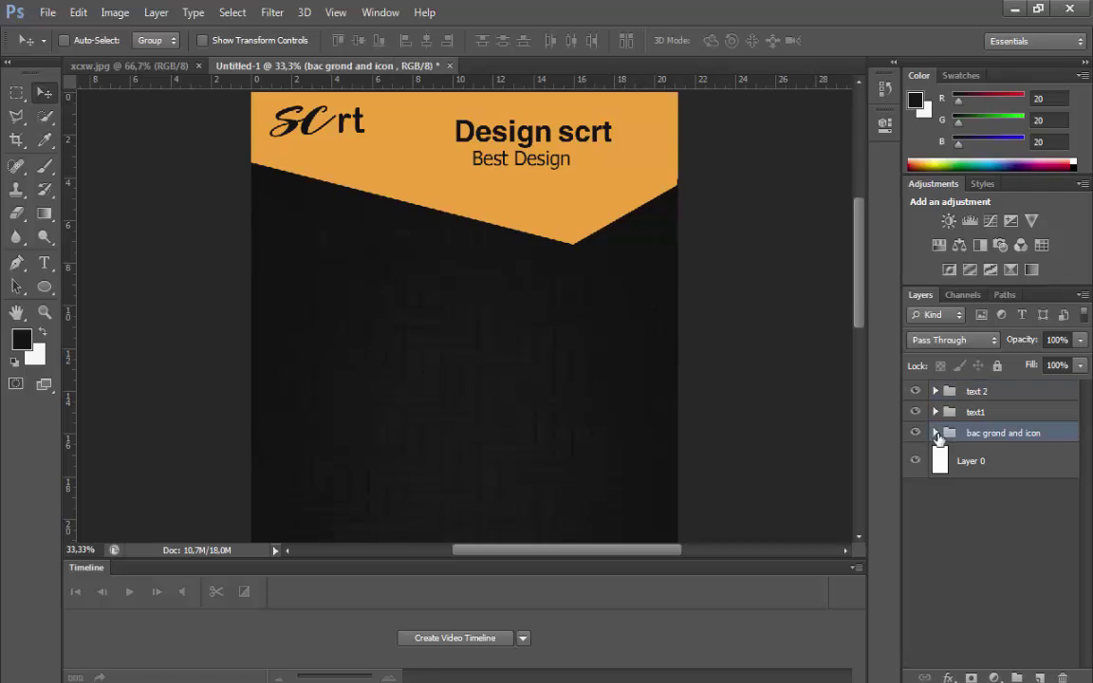
# Copy a wide rectangular area of Layer 1 from the dark woven background below the orange header.
pyautogui.click(936, 433)
pyautogui.click(958, 503)
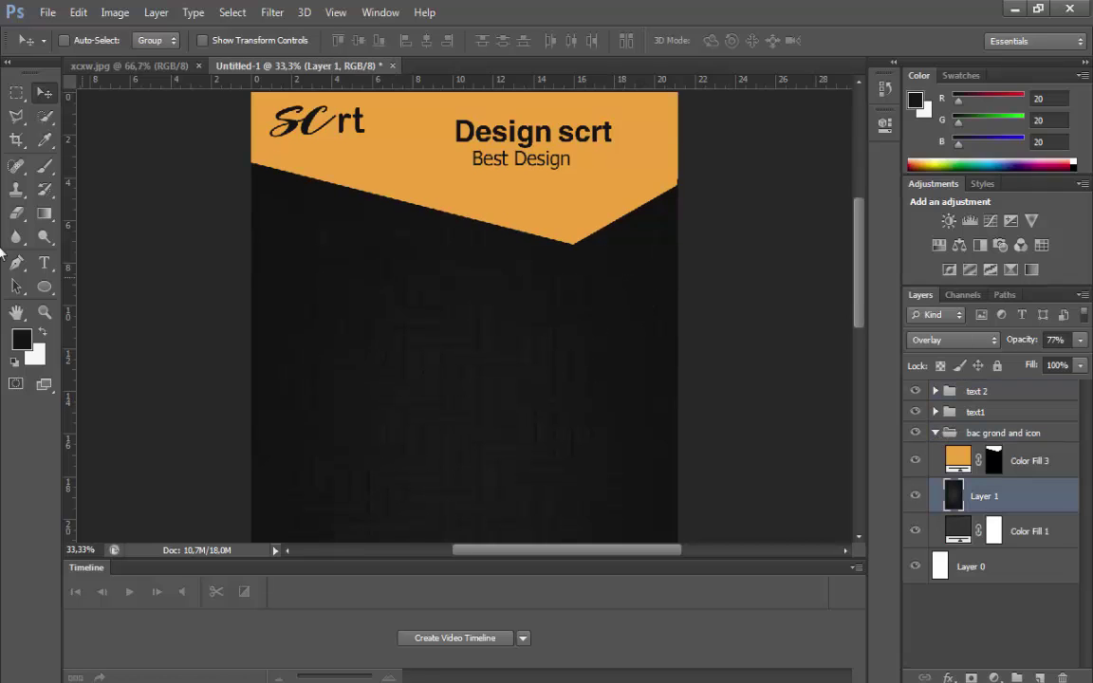
pyautogui.click(18, 95)
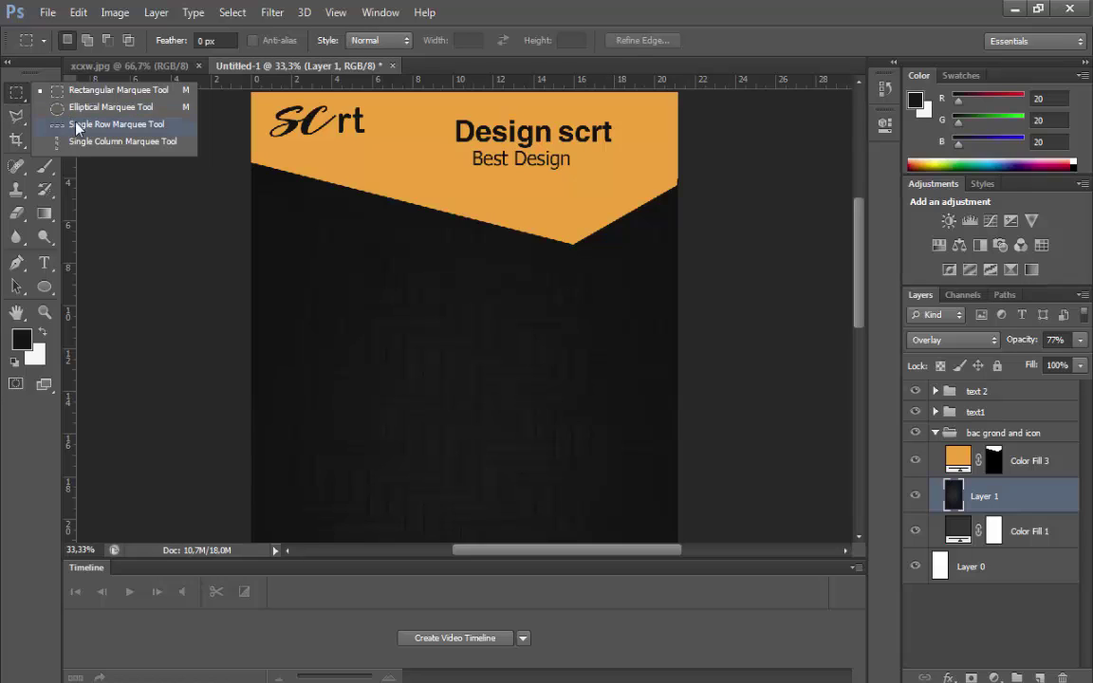
pyautogui.click(84, 92)
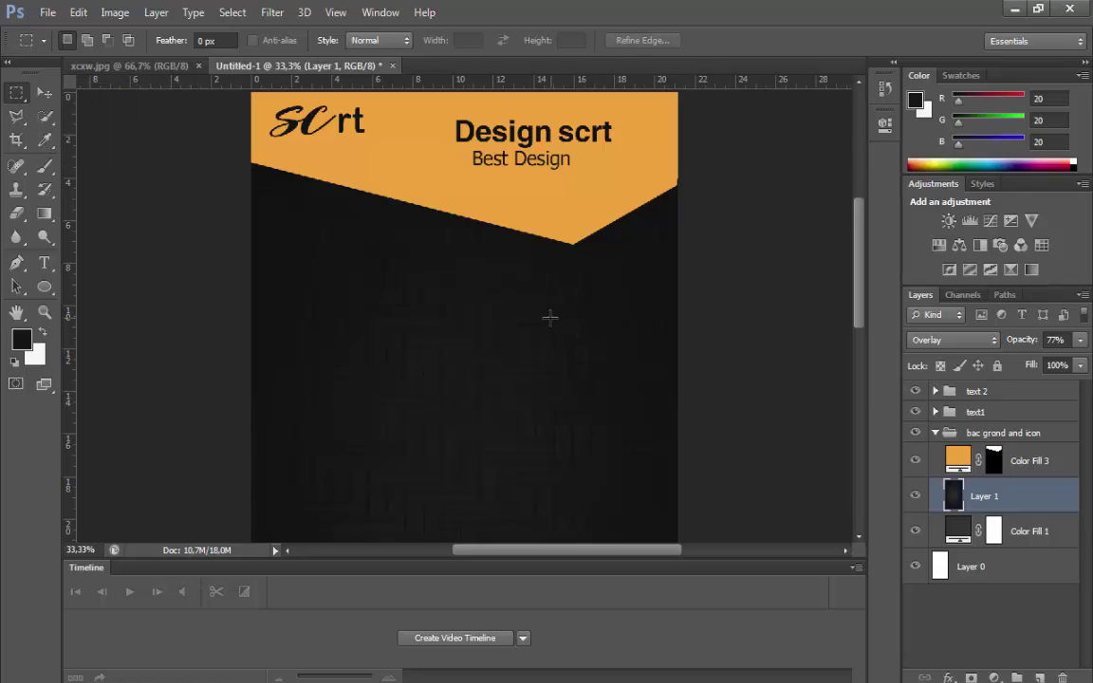
pyautogui.moveTo(549, 316); pyautogui.dragTo(316, 367)
pyautogui.click(78, 11)
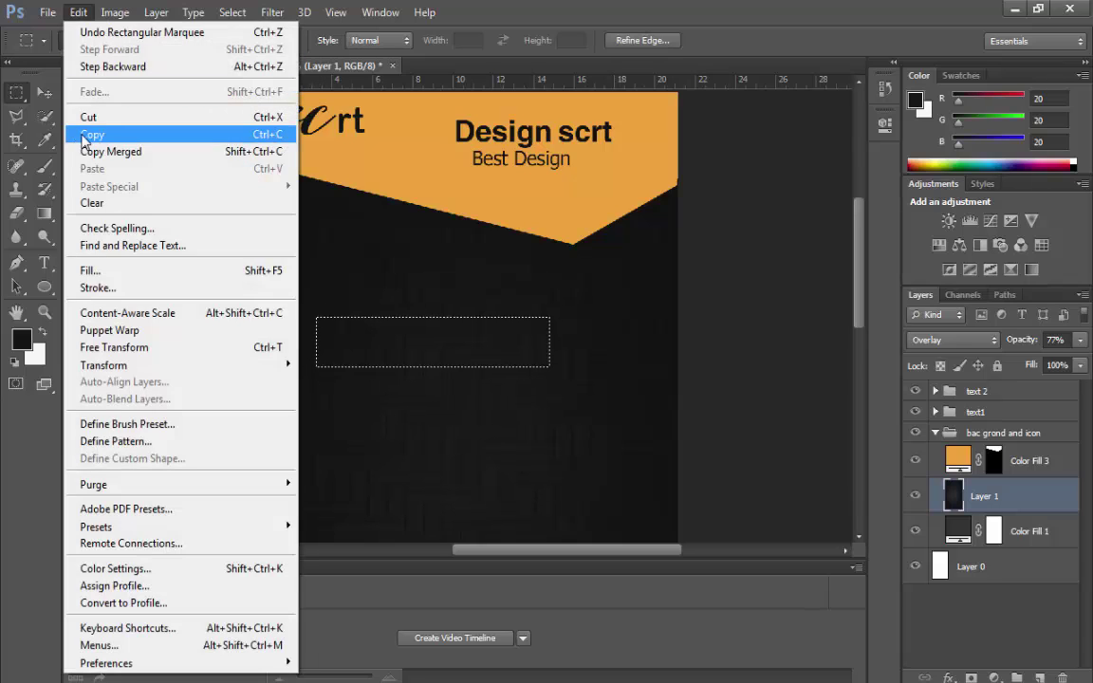
pyautogui.click(85, 133)
pyautogui.press('v')
pyautogui.hotkey('ctrl', 'd')
pyautogui.hotkey('ctrl', 'z')
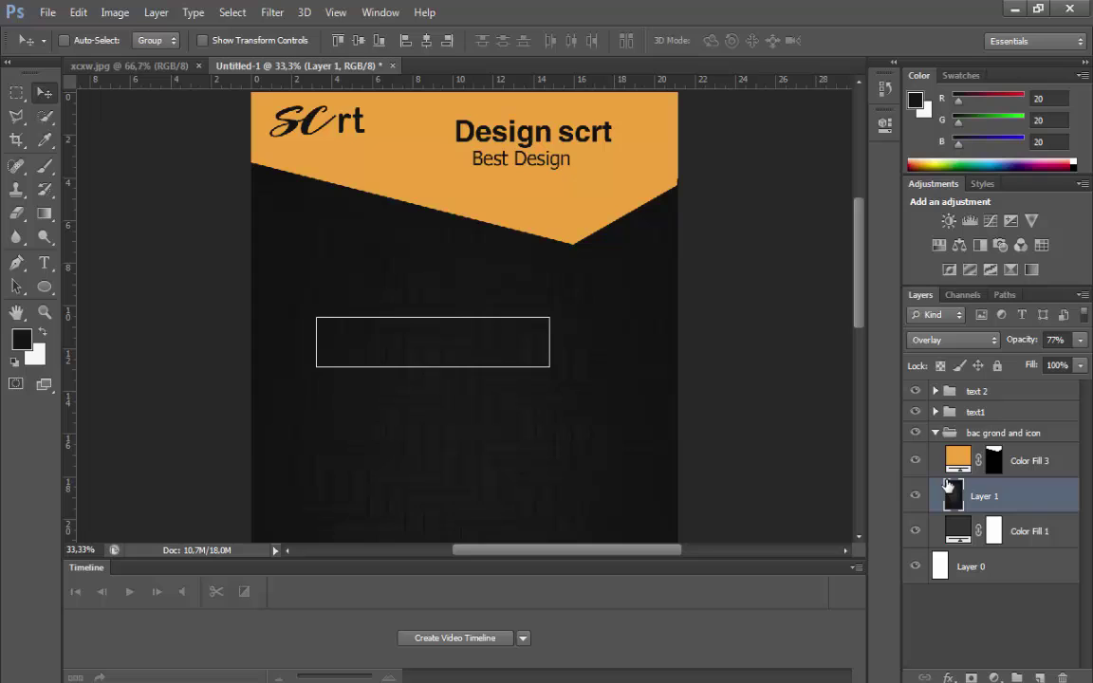
# Clear the selection, paste the copied texture above the "bac grond and icon" group and position it below the header.
pyautogui.click(936, 432)
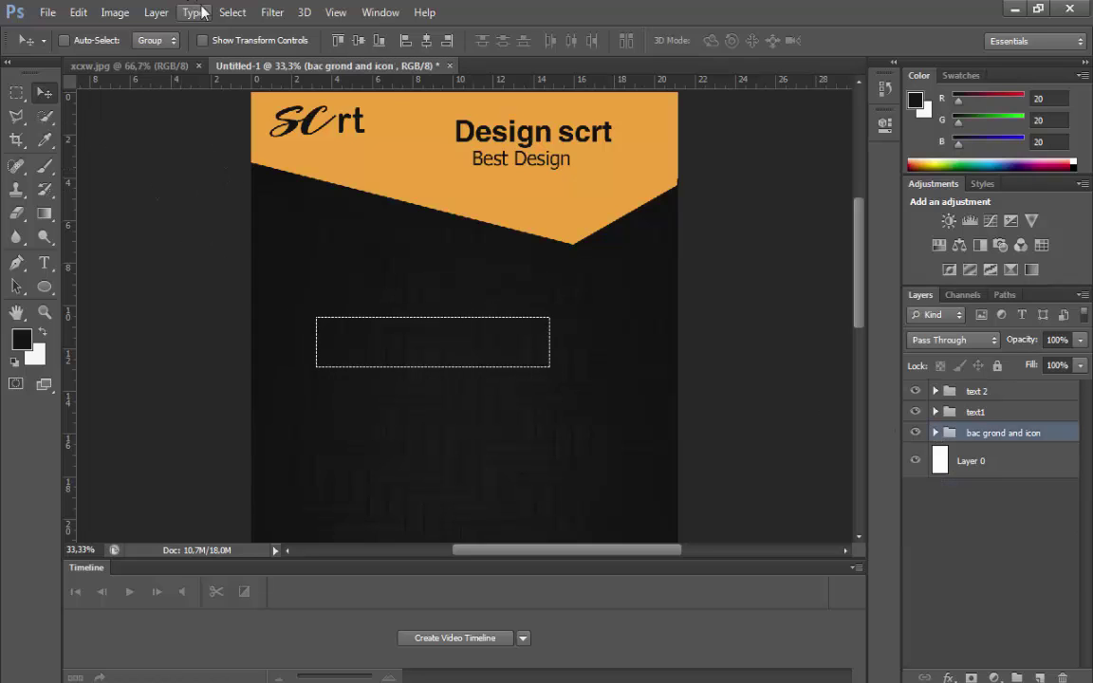
pyautogui.click(232, 11)
pyautogui.click(235, 47)
pyautogui.click(78, 11)
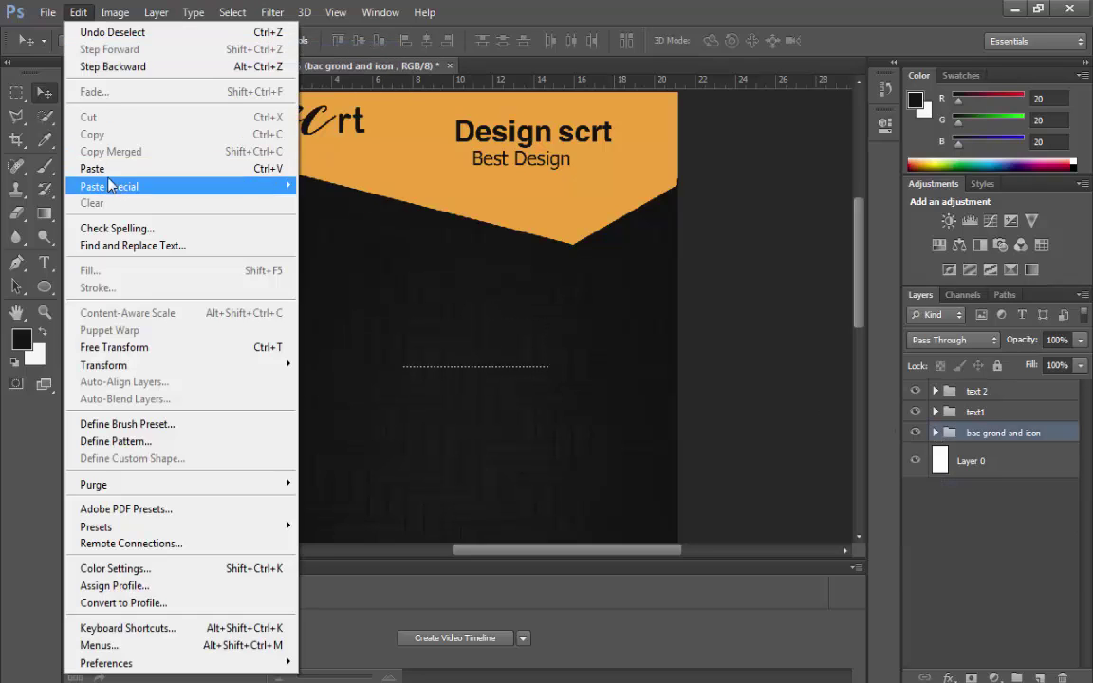
pyautogui.click(103, 171)
pyautogui.moveTo(504, 320); pyautogui.dragTo(510, 337)
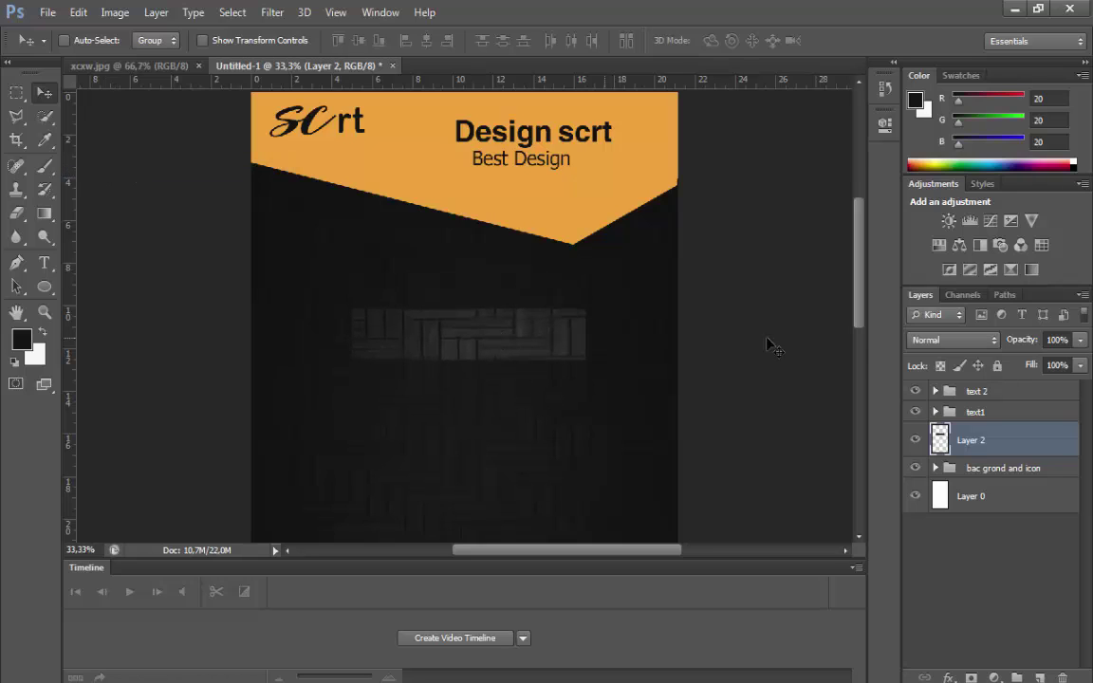
# Try different blend modes on the pasted texture bar and settle on Soft Light.
pyautogui.click(933, 343)
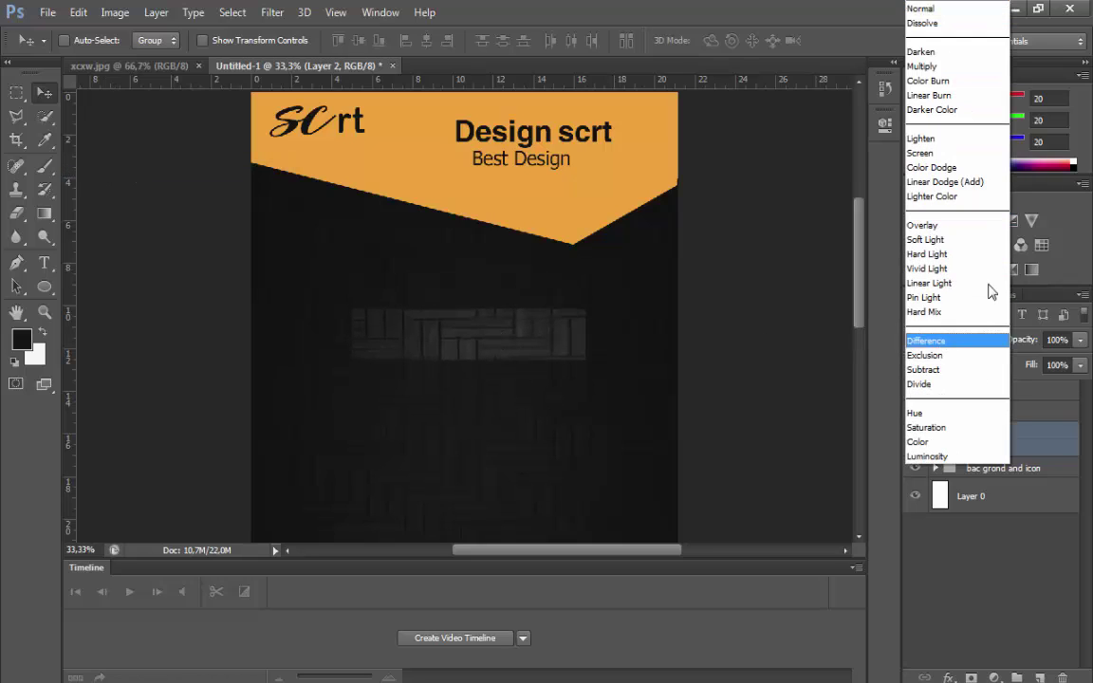
pyautogui.click(975, 66)
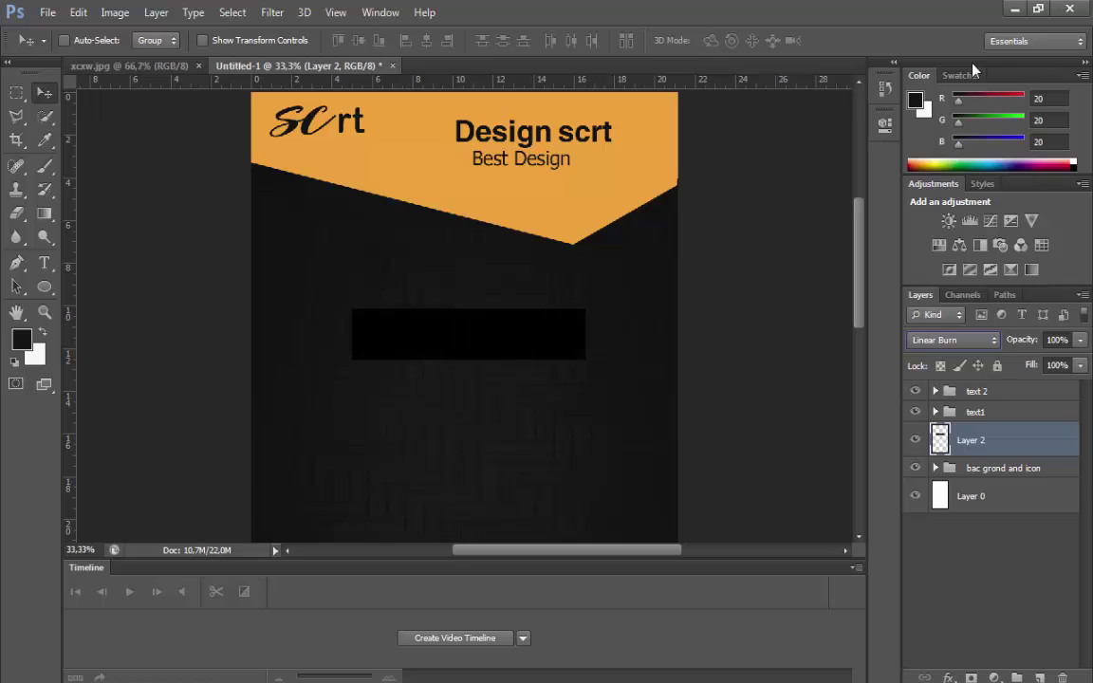
pyautogui.press('Down')
pyautogui.press('Down')
pyautogui.press('Down')
pyautogui.press('Down')
pyautogui.press('Down')
pyautogui.press('Down')
pyautogui.press('Down')
pyautogui.press('Down')
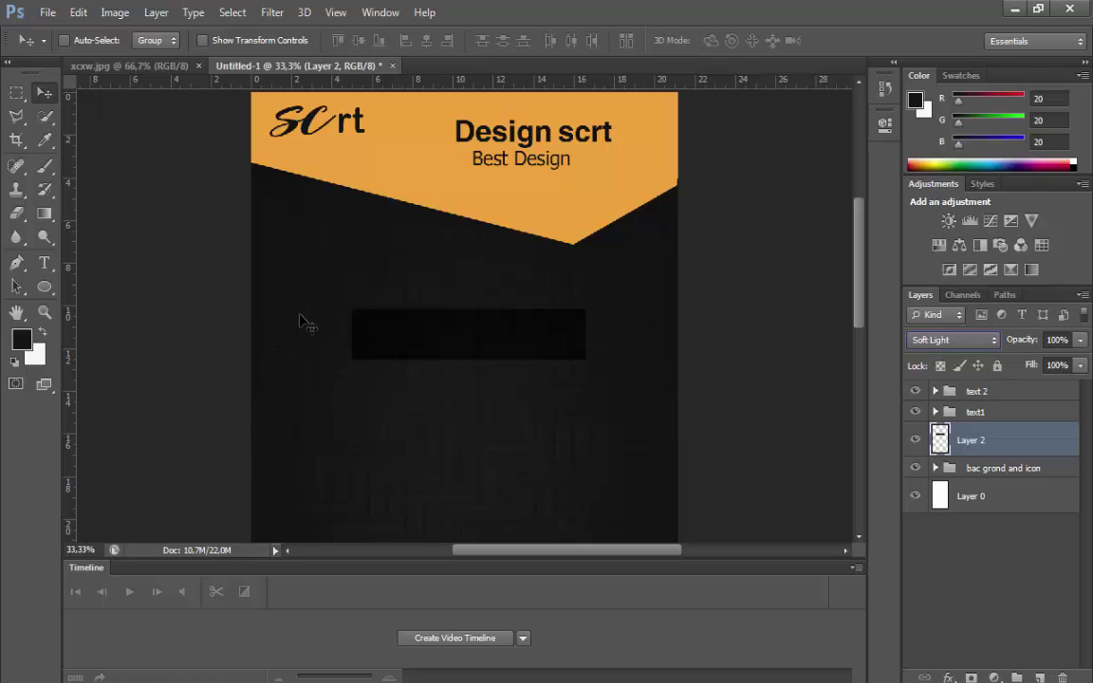
# Add a 9 px outside stroke to the texture bar, using the orange sampled from the header.
pyautogui.click(948, 678)
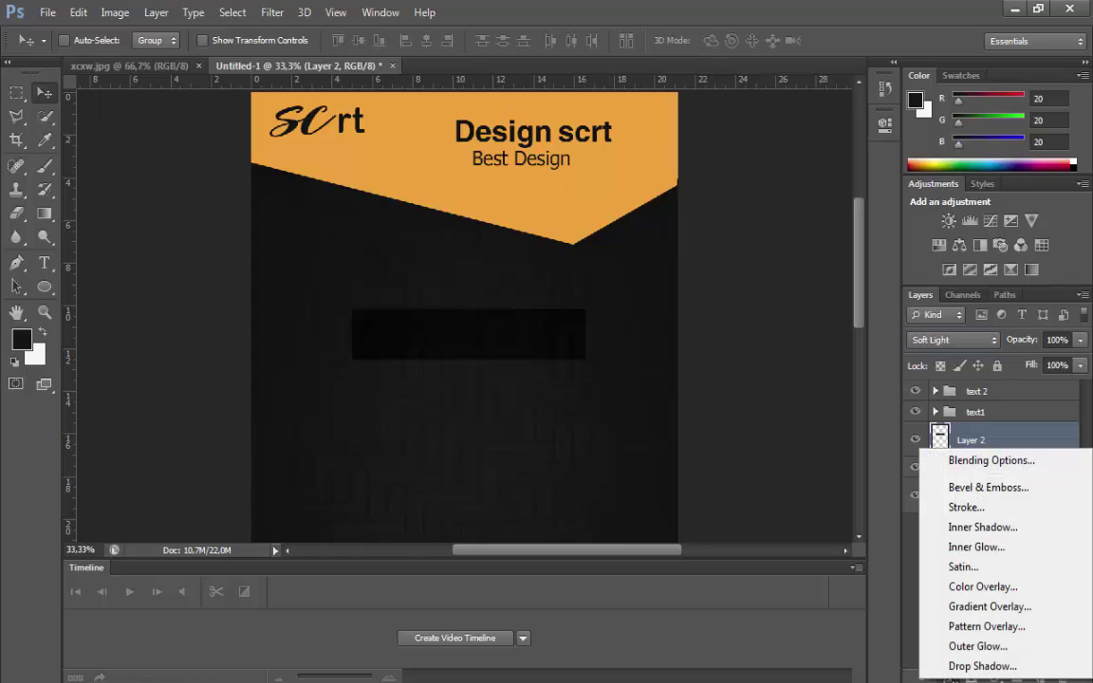
pyautogui.click(977, 510)
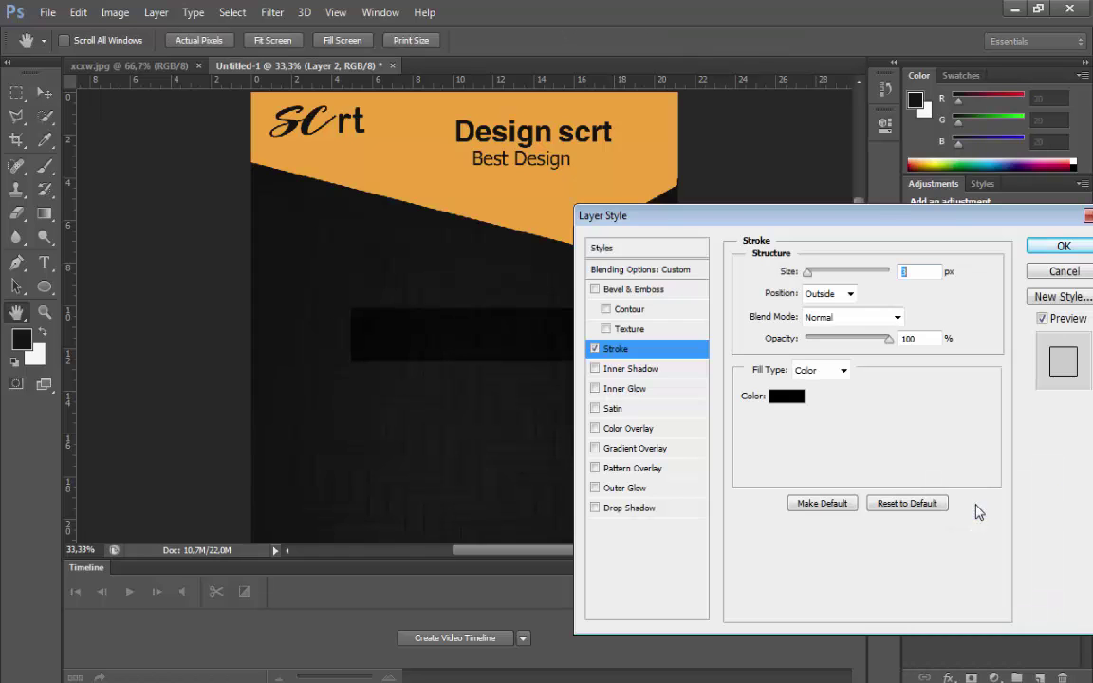
pyautogui.click(777, 397)
pyautogui.click(514, 205)
pyautogui.click(829, 339)
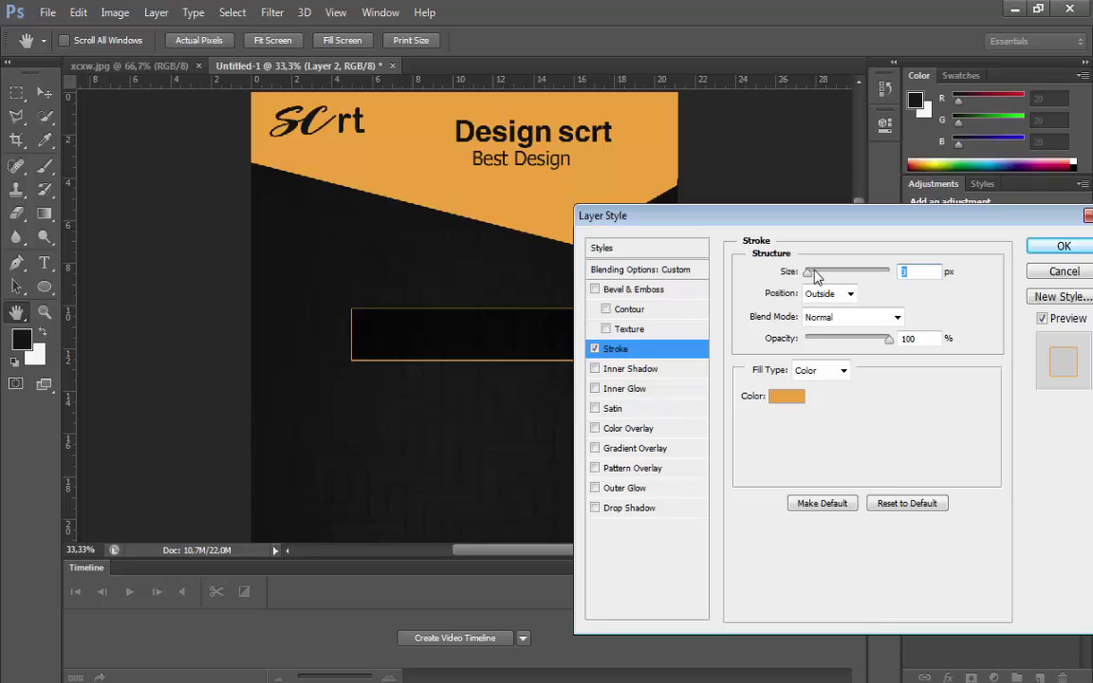
pyautogui.moveTo(814, 275); pyautogui.dragTo(814, 275)
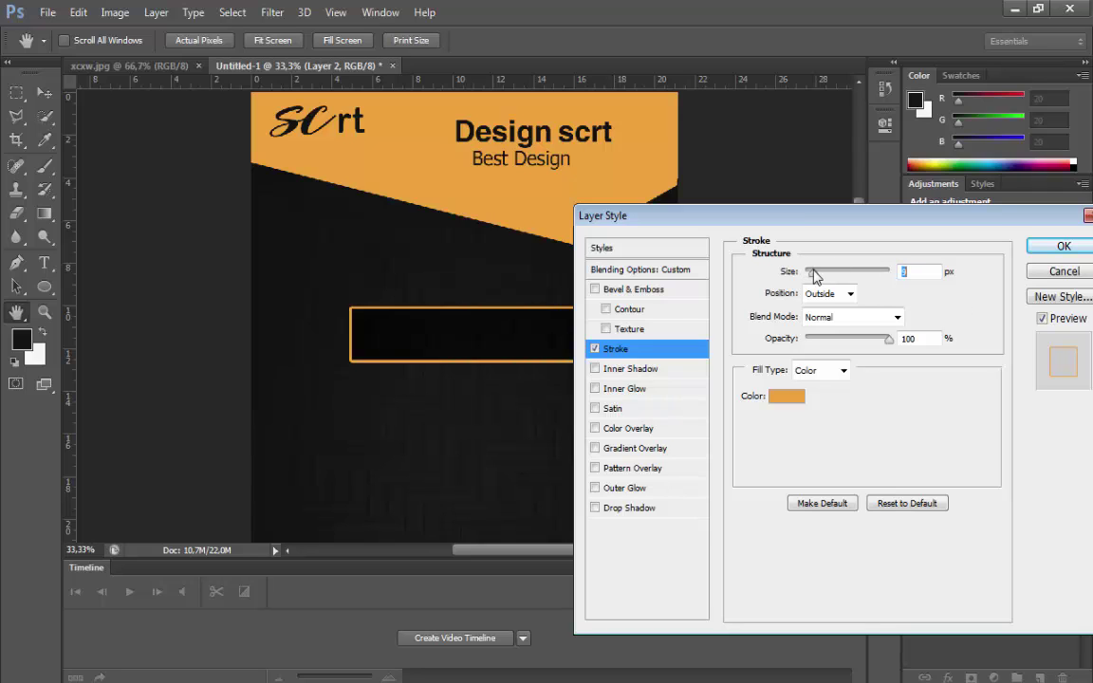
pyautogui.click(1064, 246)
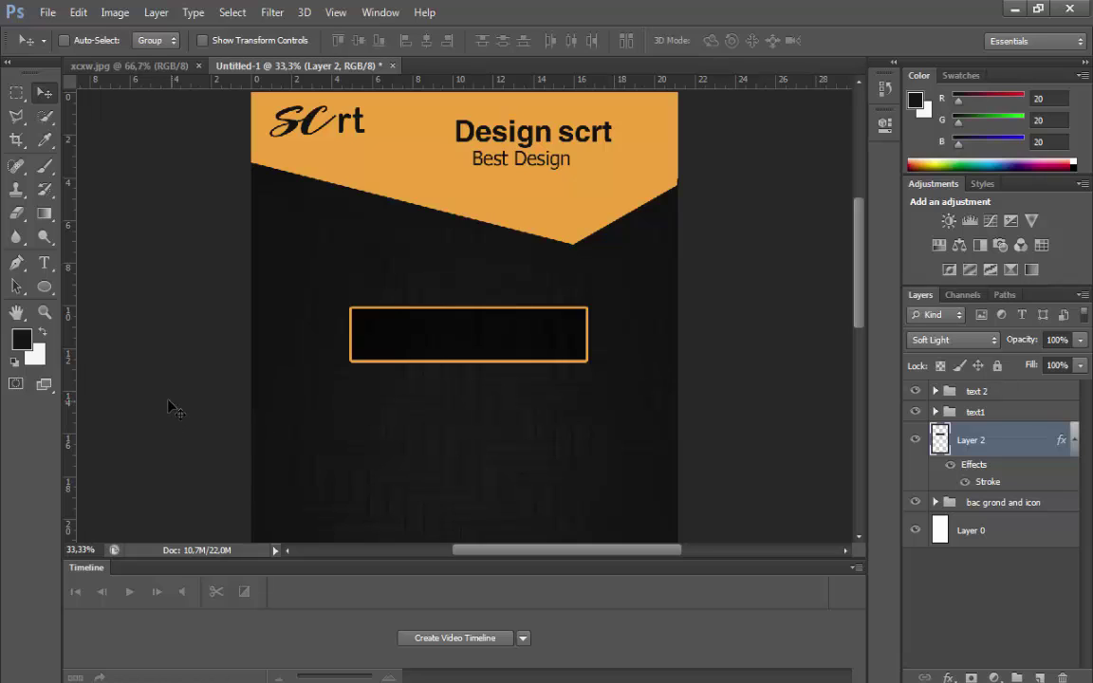
# Draw a dark circle with the Ellipse tool over the upper-left corner of the outlined bar.
pyautogui.click(45, 288)
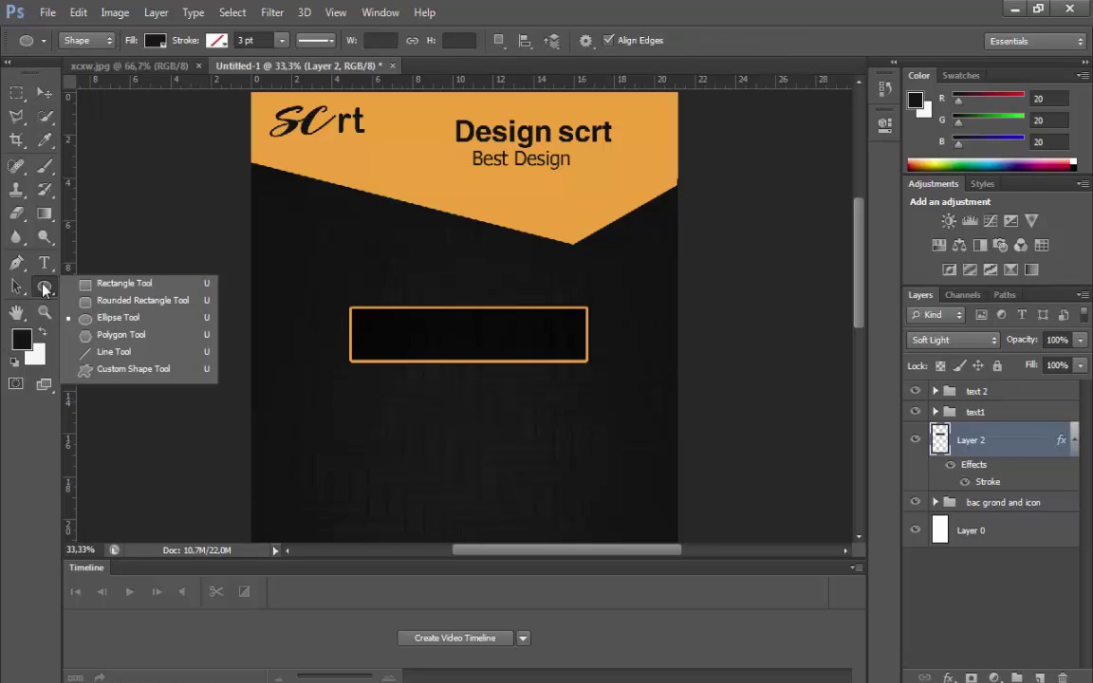
pyautogui.click(92, 319)
pyautogui.moveTo(384, 267); pyautogui.dragTo(322, 327)
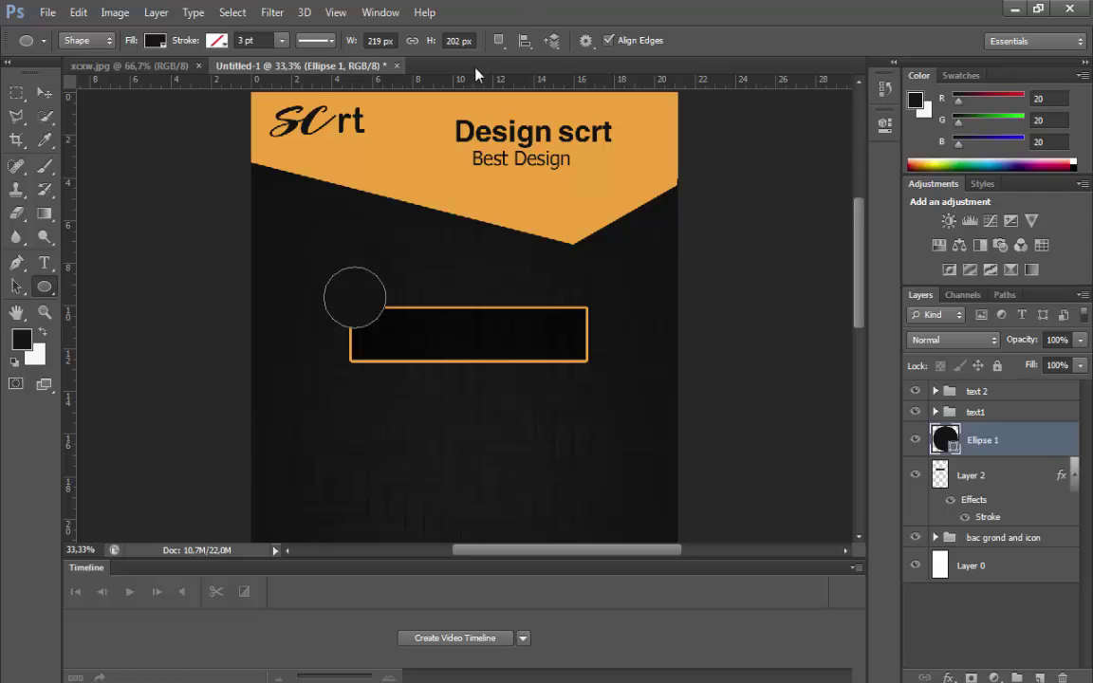
pyautogui.click(49, 94)
# Add a 5 px outside stroke to the circle in the header's orange.
pyautogui.click(946, 678)
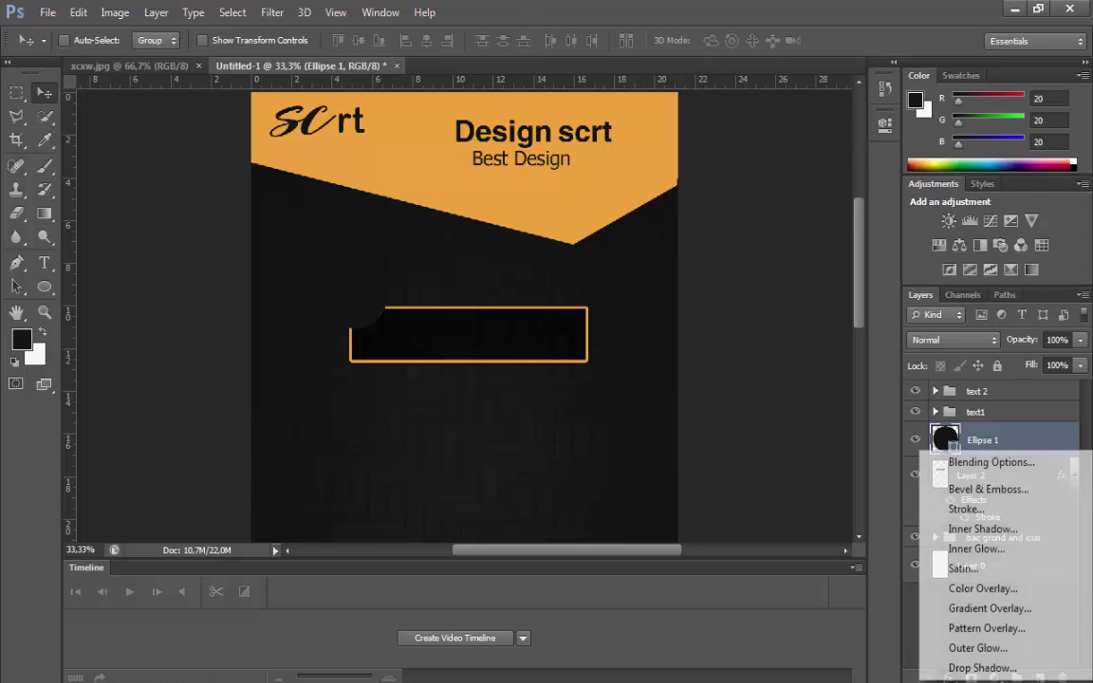
pyautogui.click(963, 508)
pyautogui.click(800, 398)
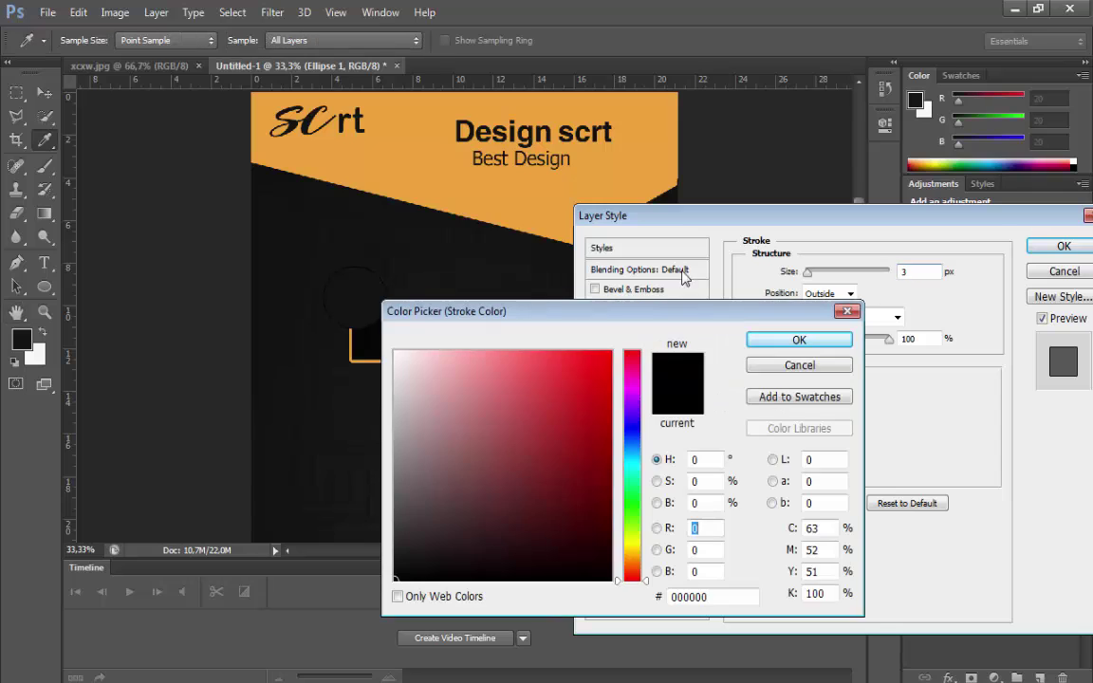
pyautogui.click(555, 195)
pyautogui.click(802, 337)
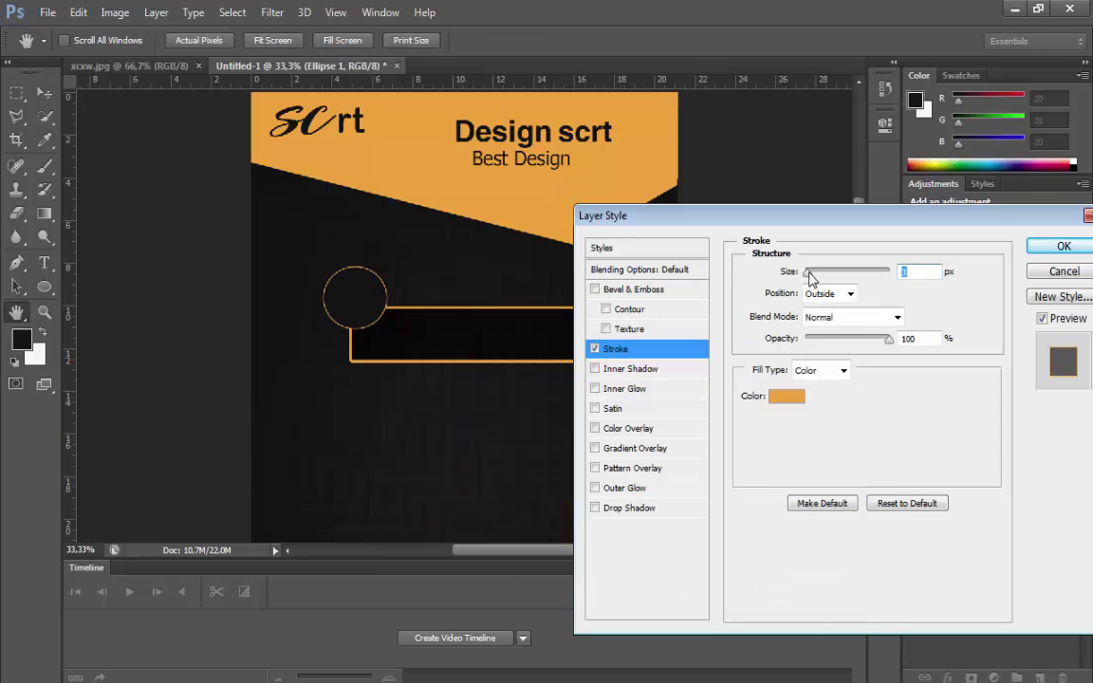
pyautogui.moveTo(807, 272); pyautogui.dragTo(811, 276)
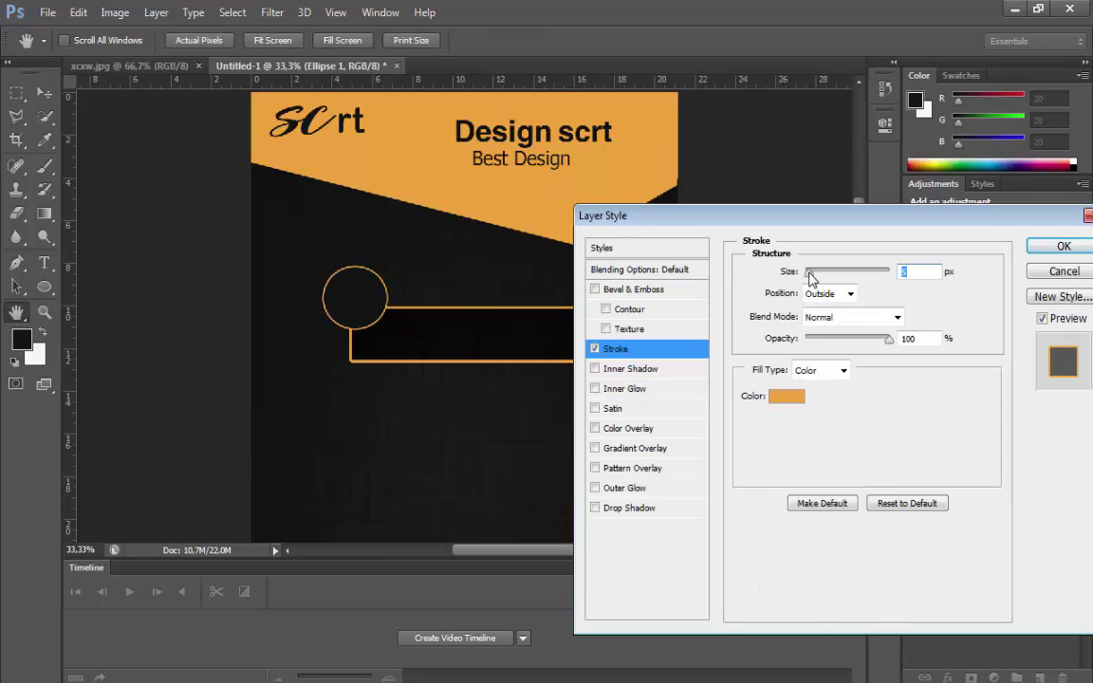
pyautogui.click(1064, 246)
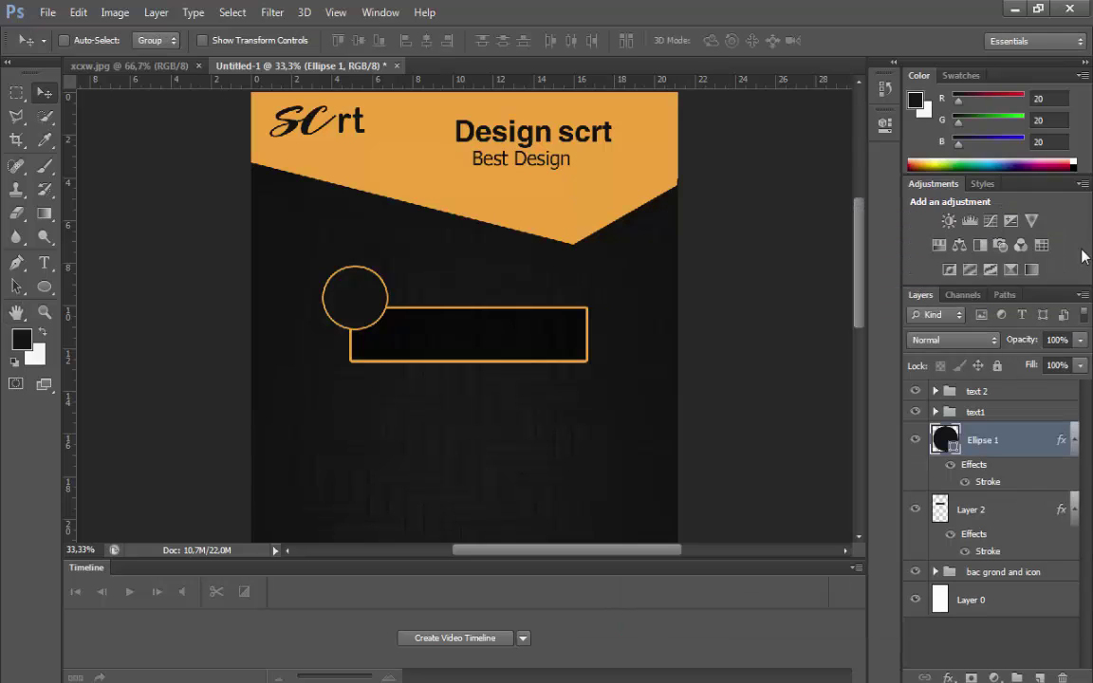
# Set the circle's fill color to 080505.
pyautogui.doubleClick(945, 439)
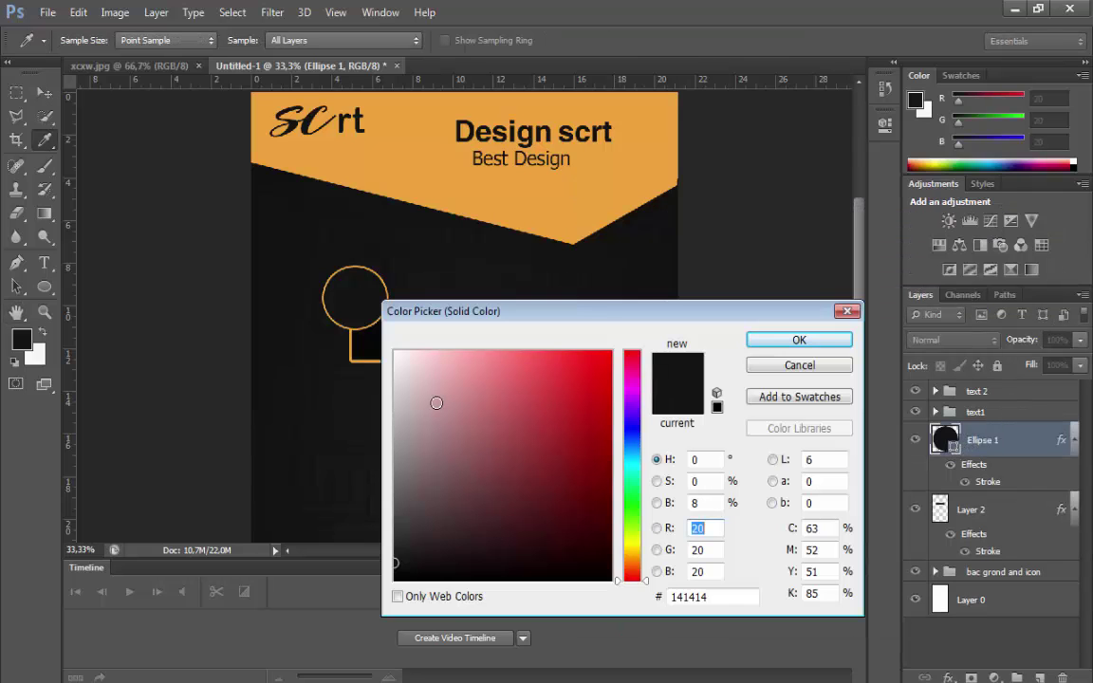
pyautogui.click(482, 572)
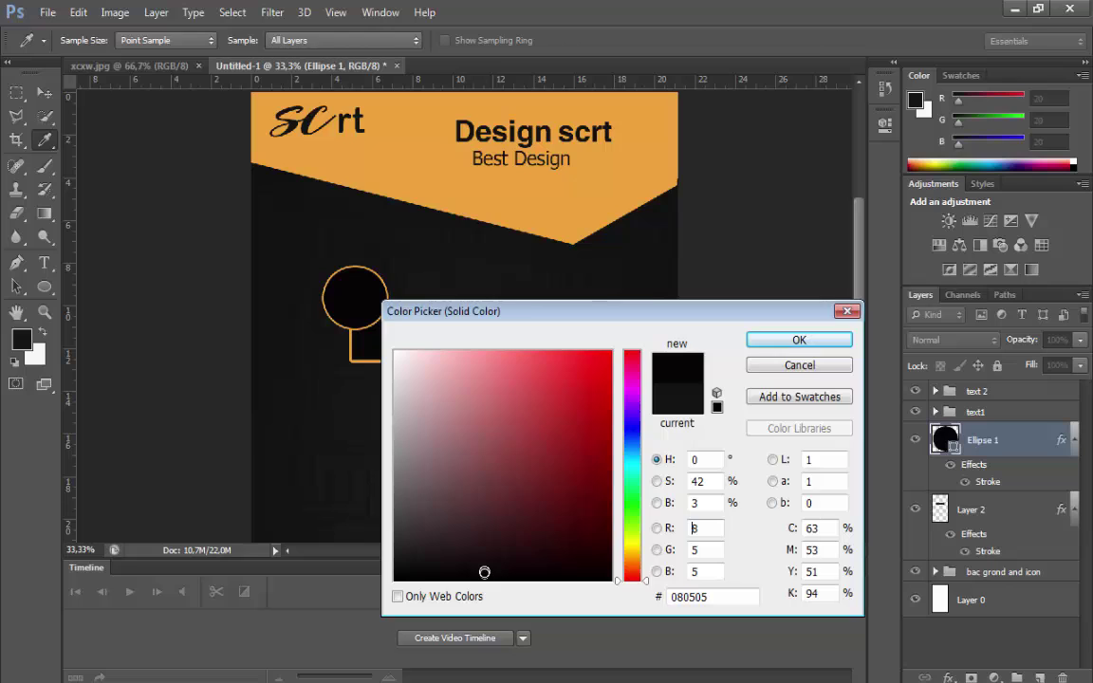
pyautogui.click(788, 340)
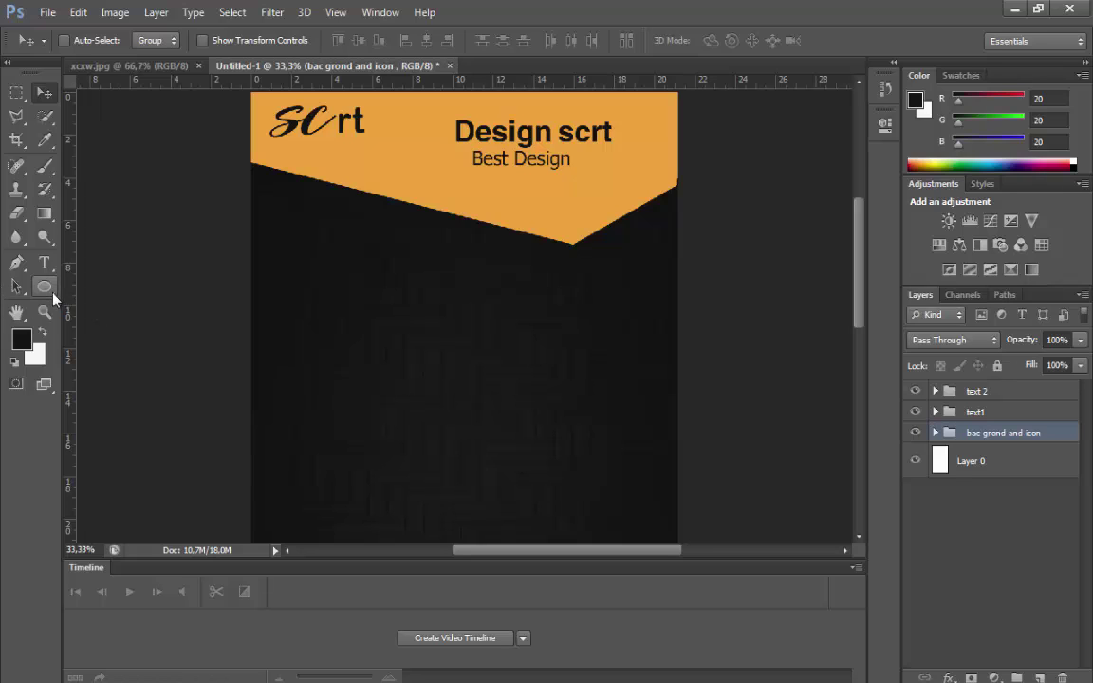
# Draw a wide dark rounded rectangle with a 10 px corner radius on the woven background below the header.
pyautogui.click(43, 316)
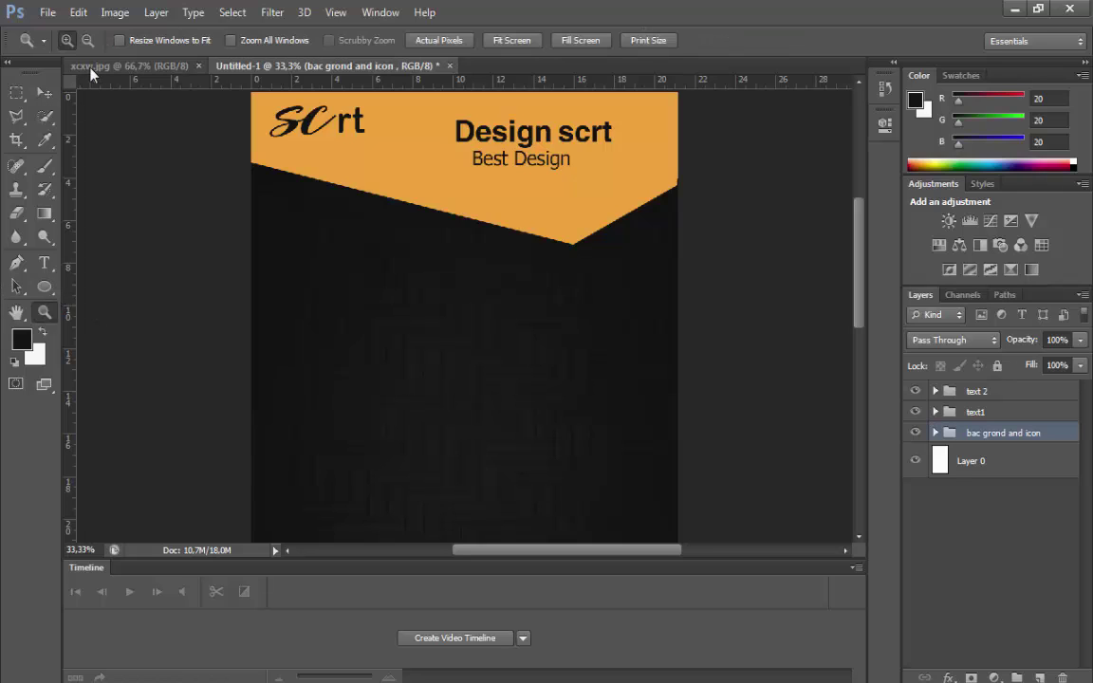
pyautogui.click(304, 329)
pyautogui.moveTo(584, 559); pyautogui.dragTo(612, 564)
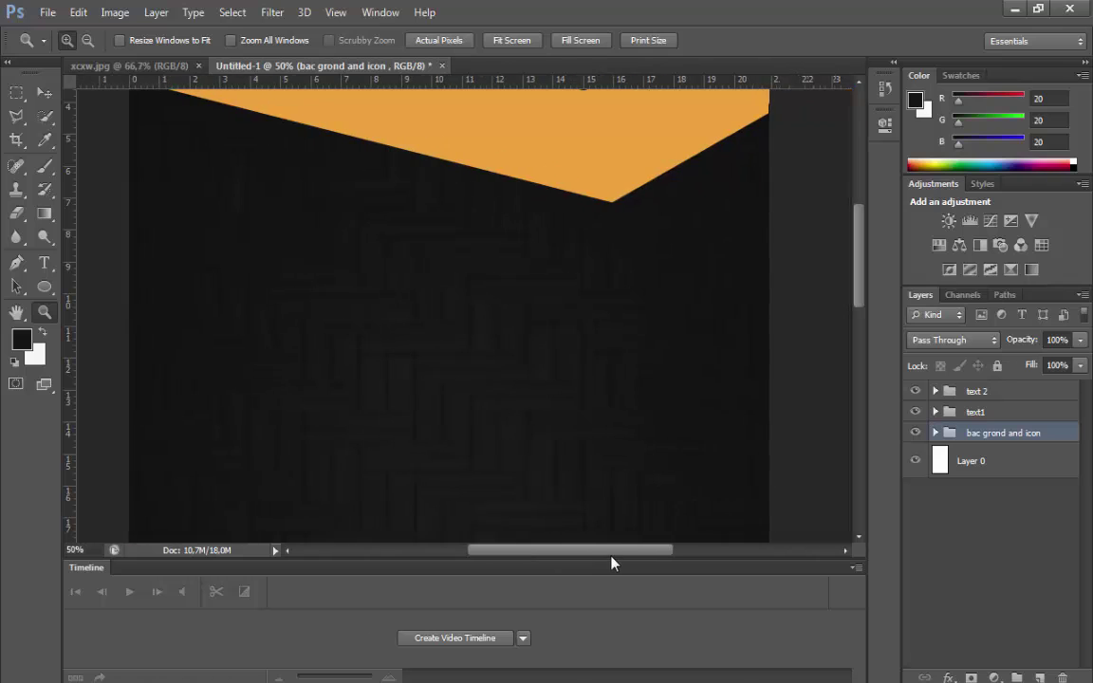
pyautogui.rightClick(44, 287)
pyautogui.click(95, 302)
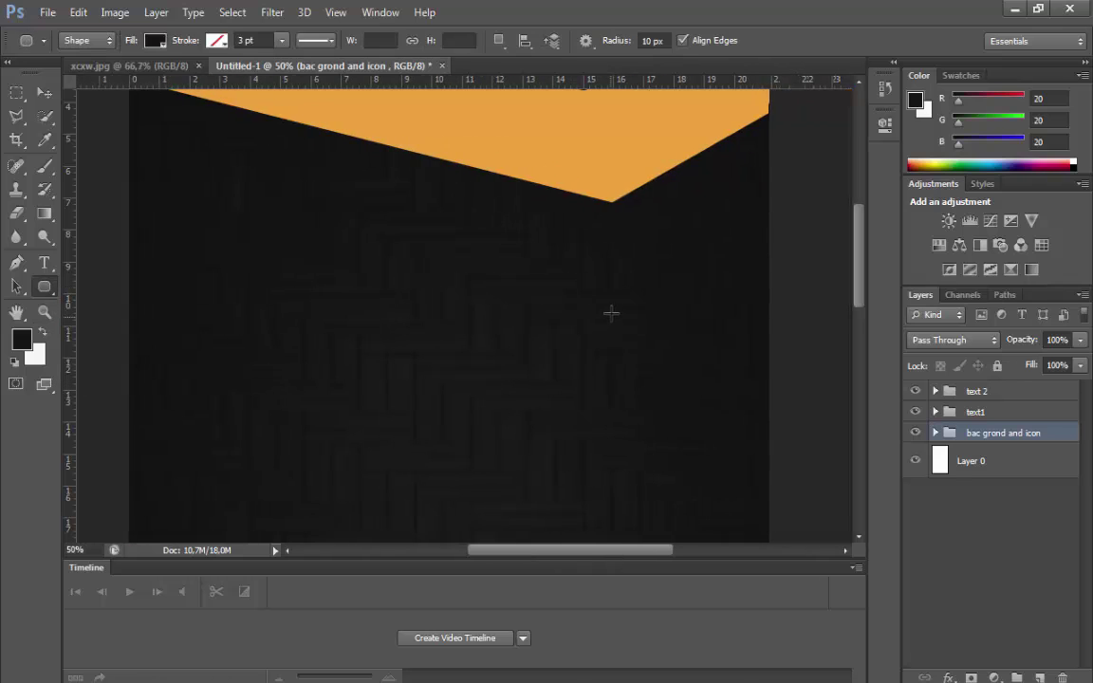
pyautogui.moveTo(615, 314); pyautogui.dragTo(234, 377)
pyautogui.click(44, 92)
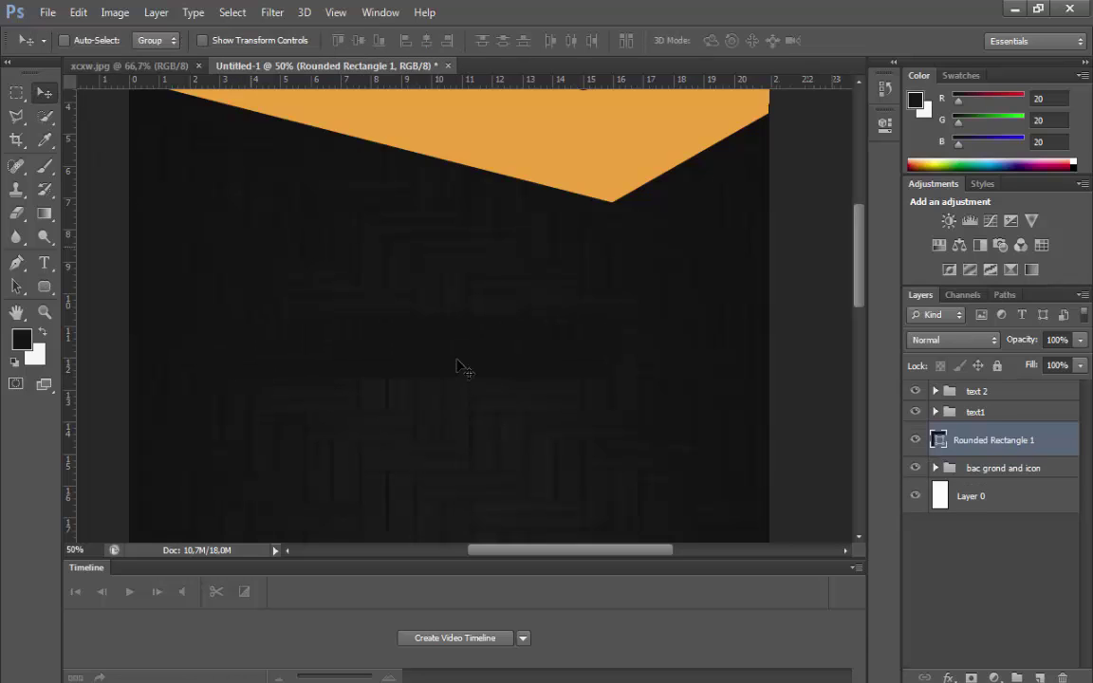
pyautogui.click(993, 678)
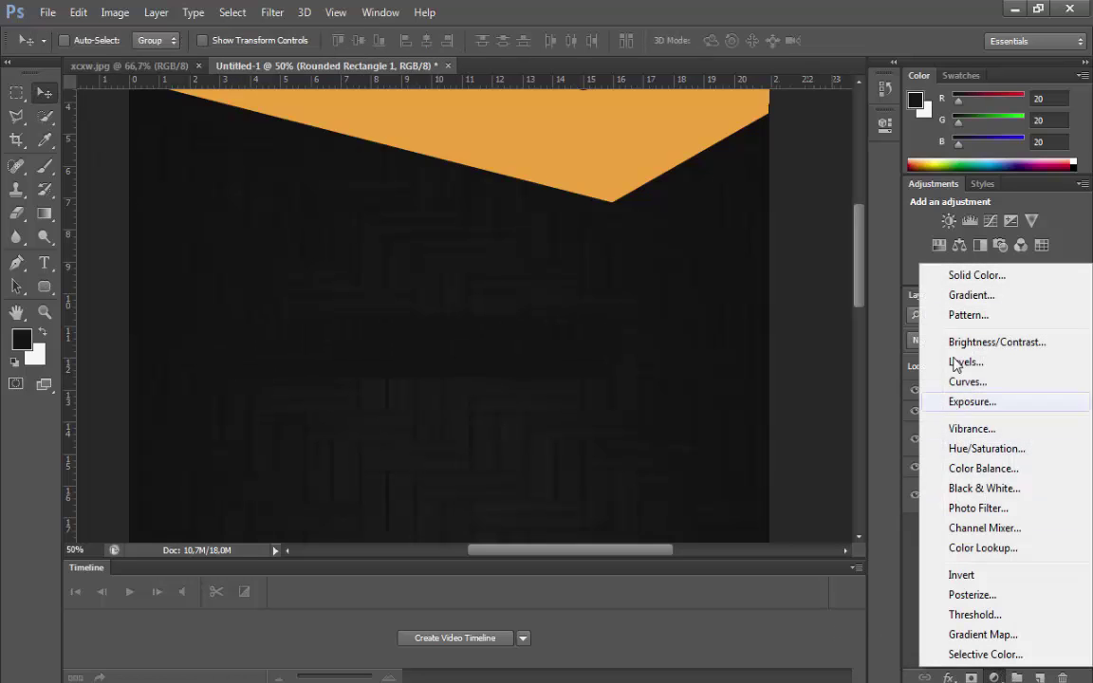
pyautogui.click(797, 608)
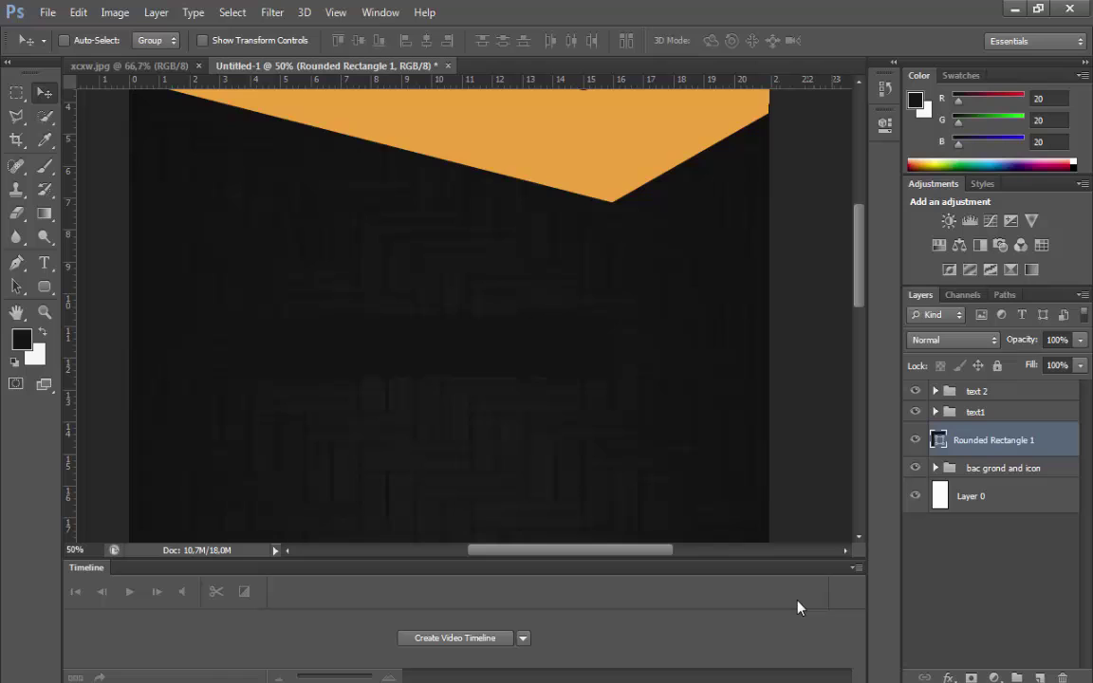
# Add an outside stroke in the header's orange to the rounded rectangle and move the bar slightly to the right.
pyautogui.click(948, 678)
pyautogui.click(960, 510)
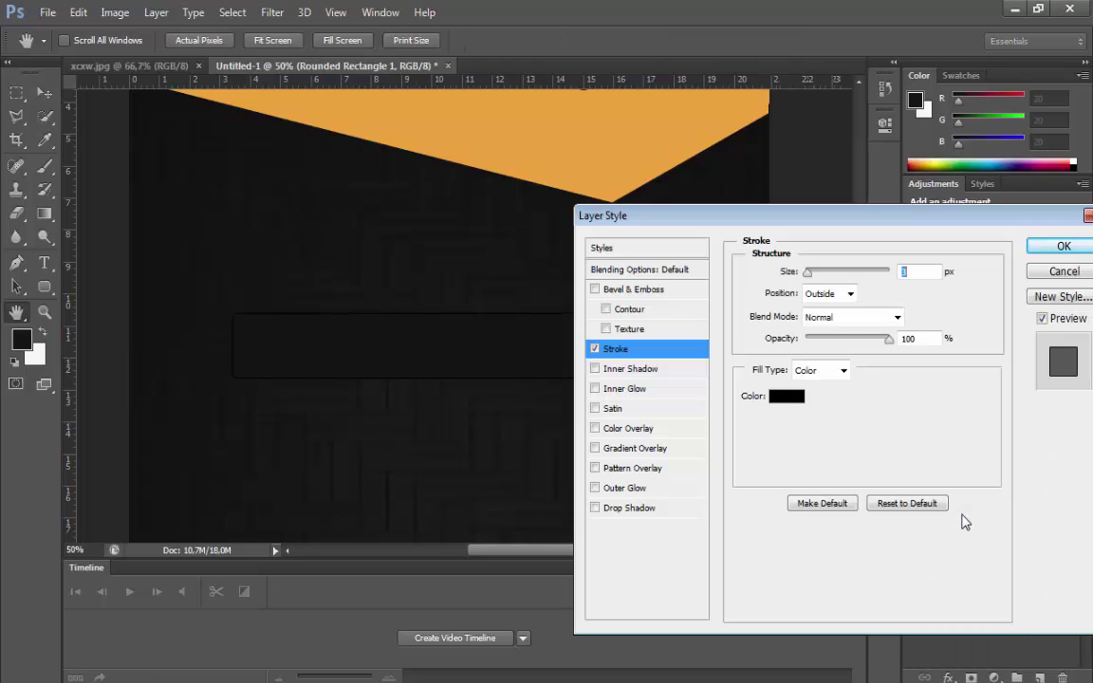
pyautogui.click(786, 396)
pyautogui.click(556, 112)
pyautogui.click(770, 340)
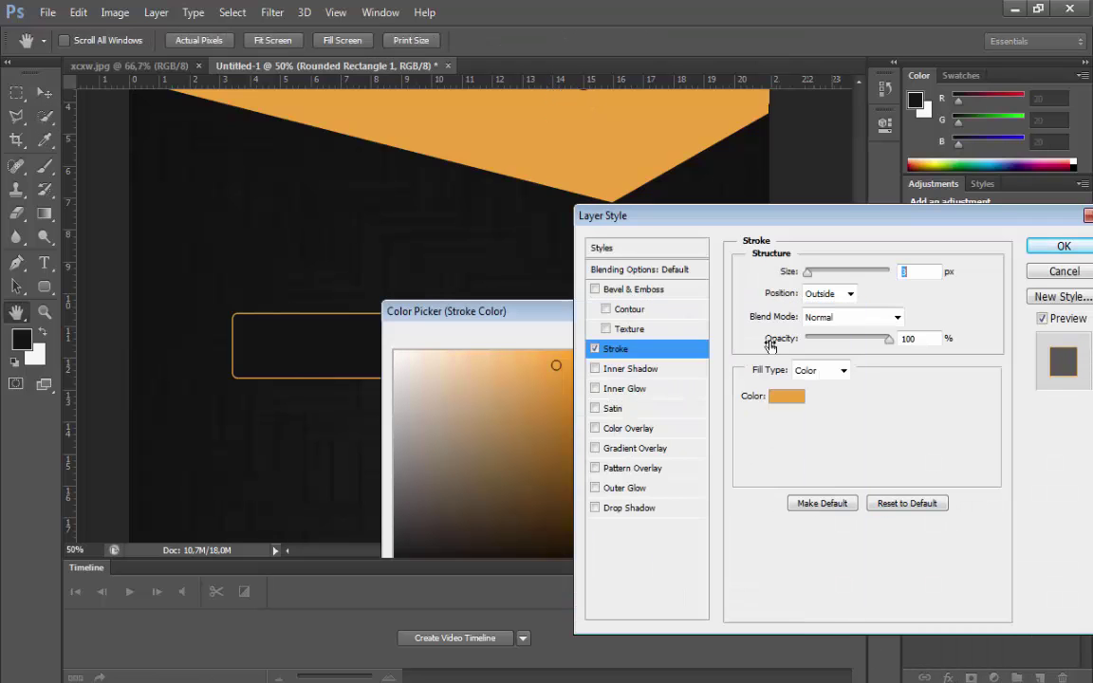
pyautogui.click(1057, 245)
pyautogui.moveTo(486, 320); pyautogui.dragTo(524, 340)
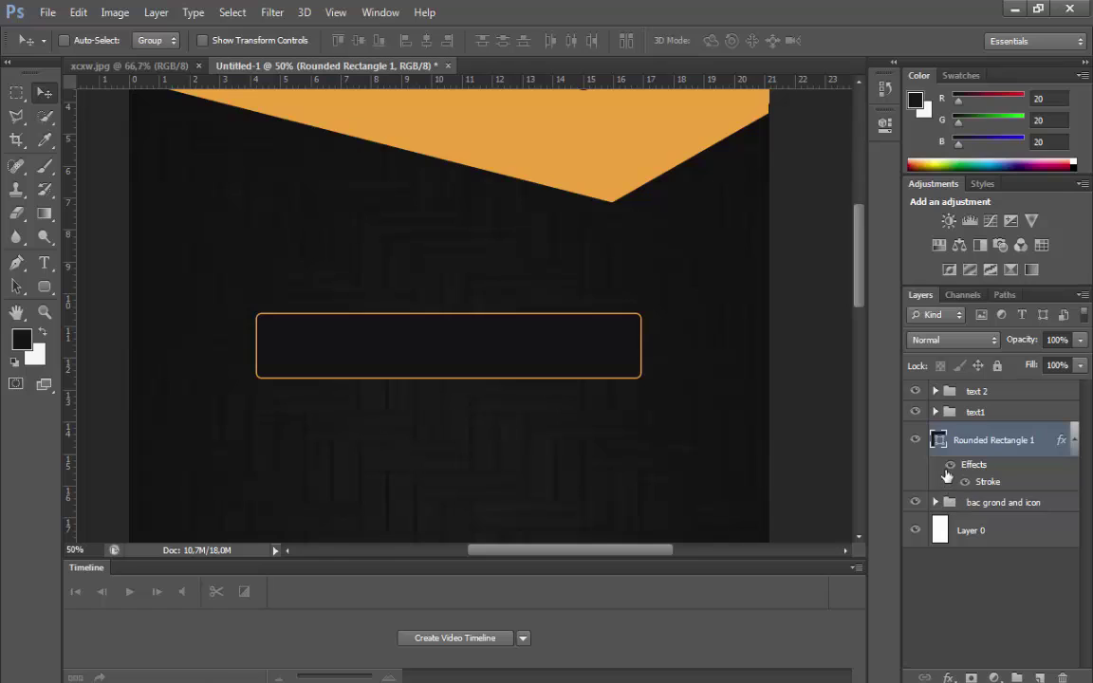
# Set the rounded rectangle's stroke size to 4 px.
pyautogui.doubleClick(987, 482)
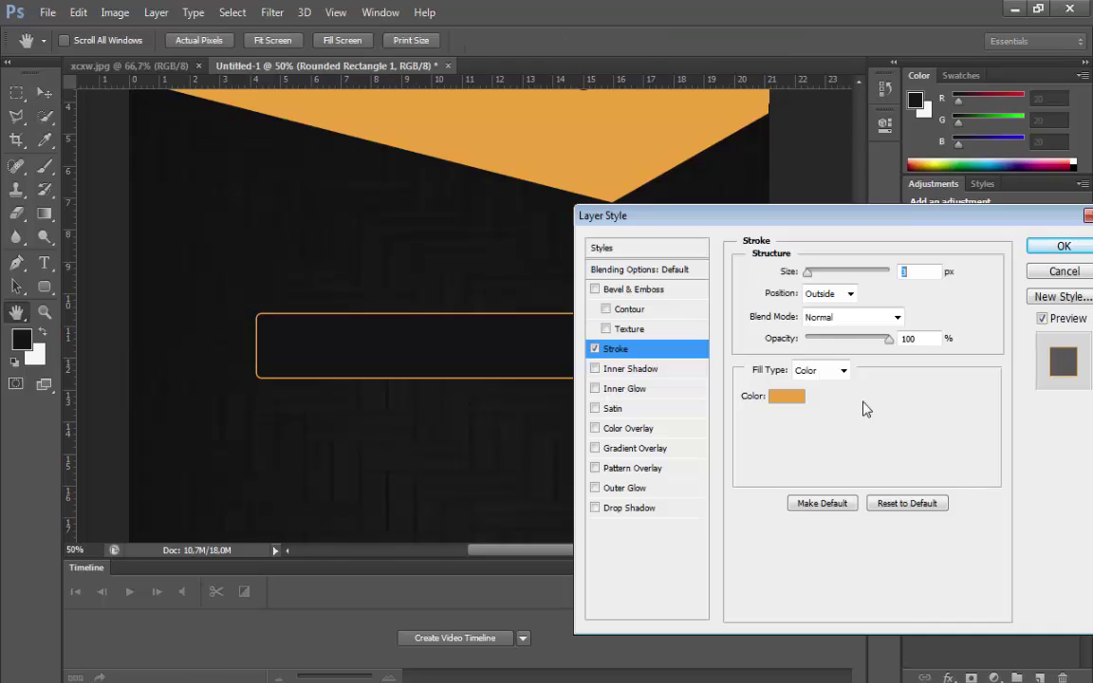
pyautogui.write('4')
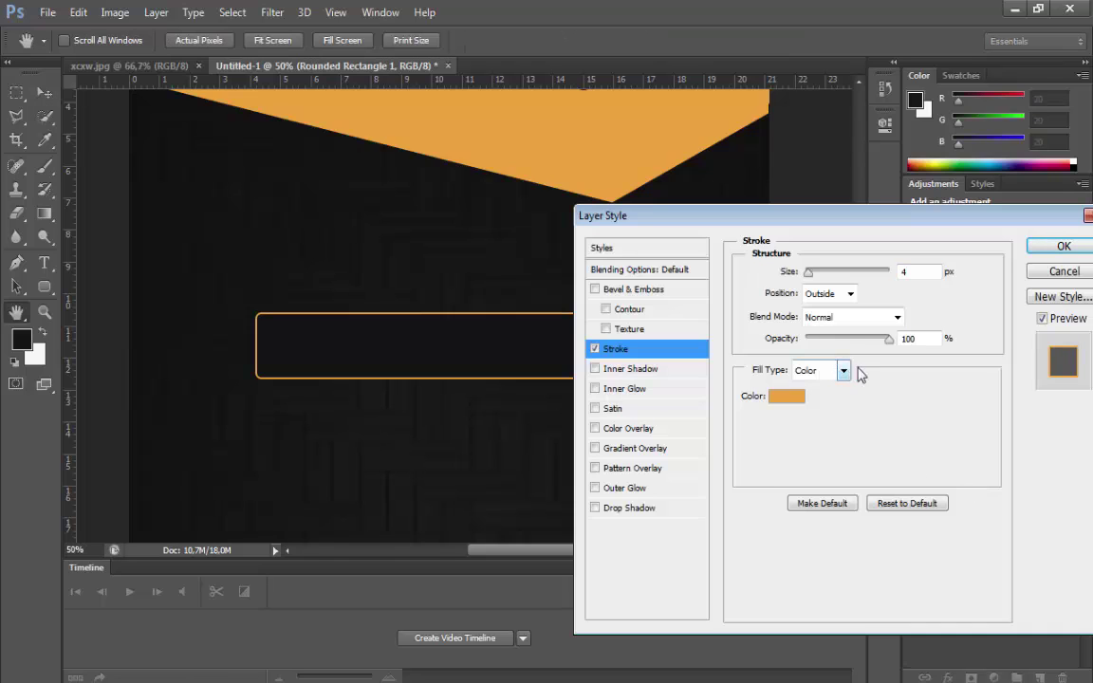
pyautogui.click(1044, 246)
# Draw an ellipse about 158 by 142 px over the bar's upper-left corner and fill it with the header's orange.
pyautogui.click(44, 289)
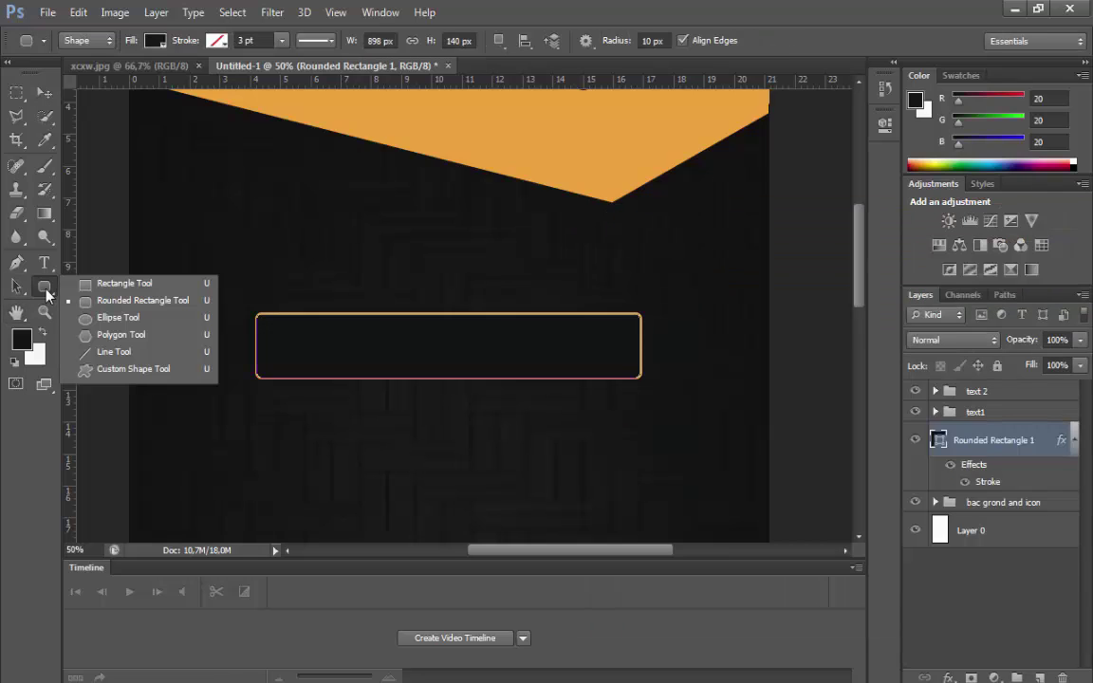
pyautogui.click(90, 320)
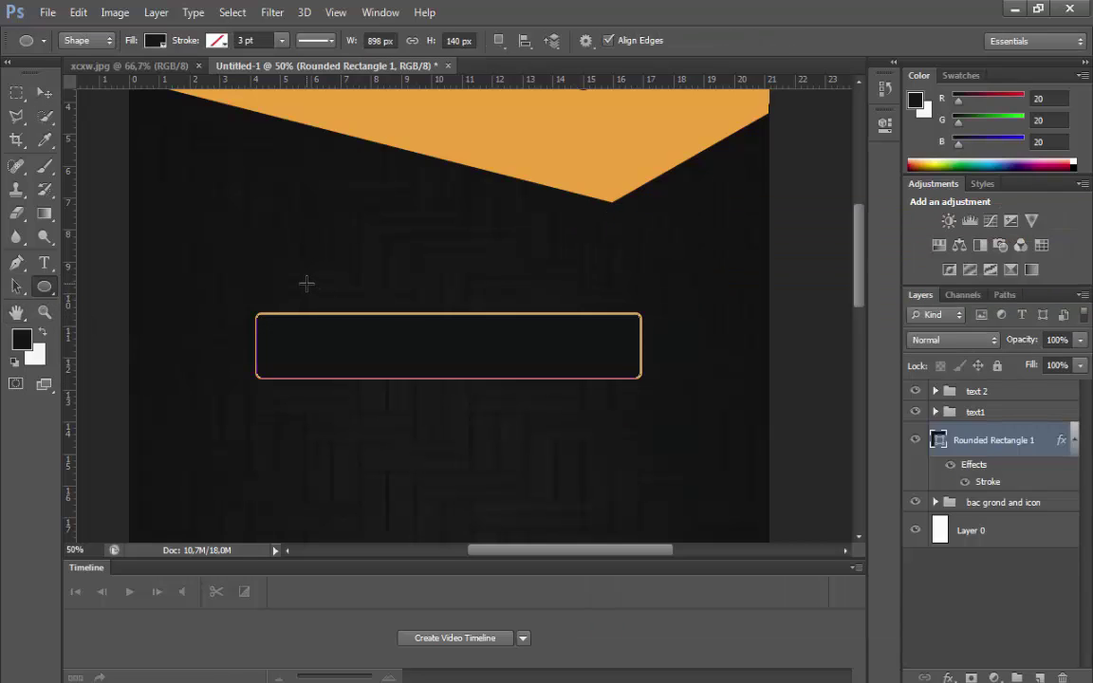
pyautogui.moveTo(305, 285); pyautogui.dragTo(237, 350)
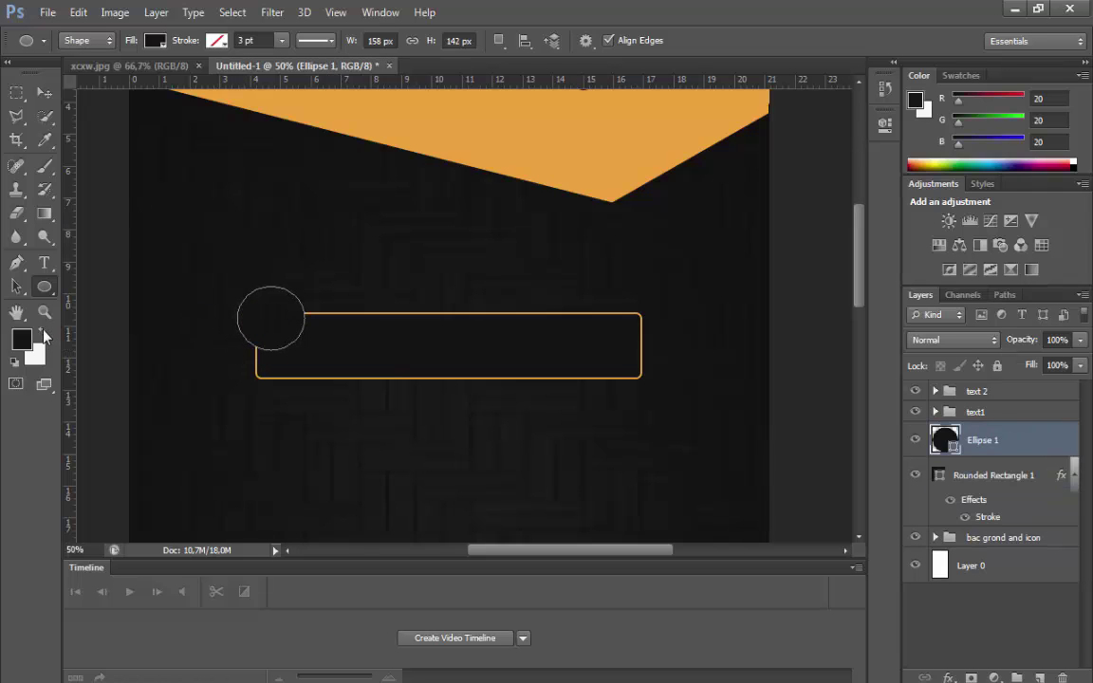
pyautogui.doubleClick(952, 448)
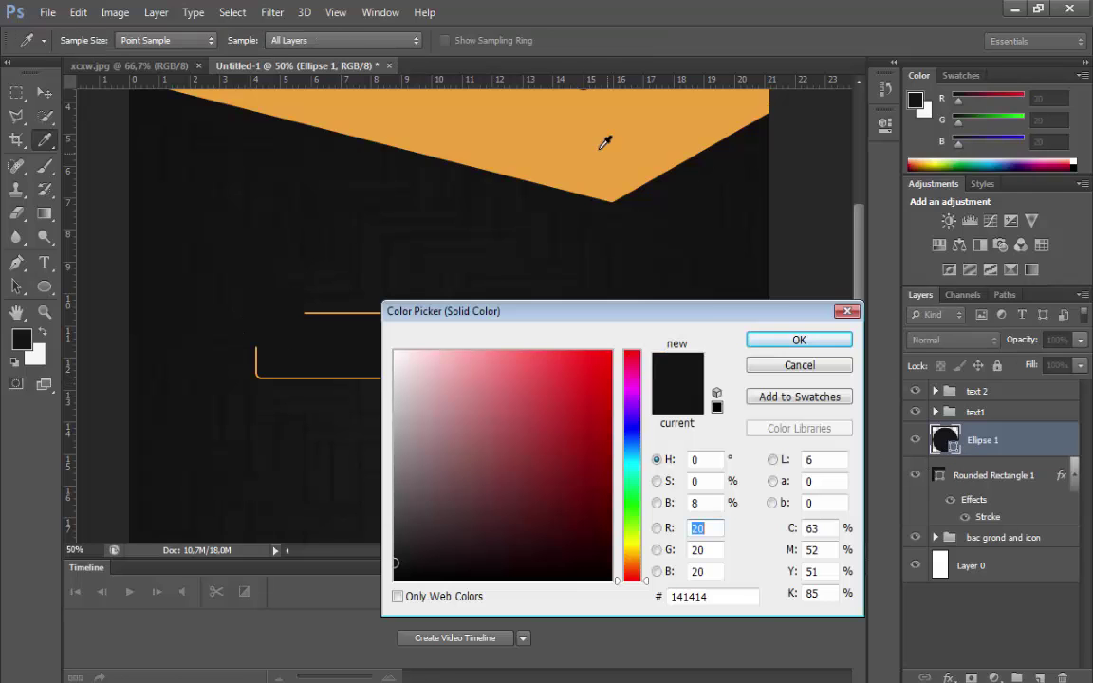
pyautogui.click(605, 146)
pyautogui.press('Return')
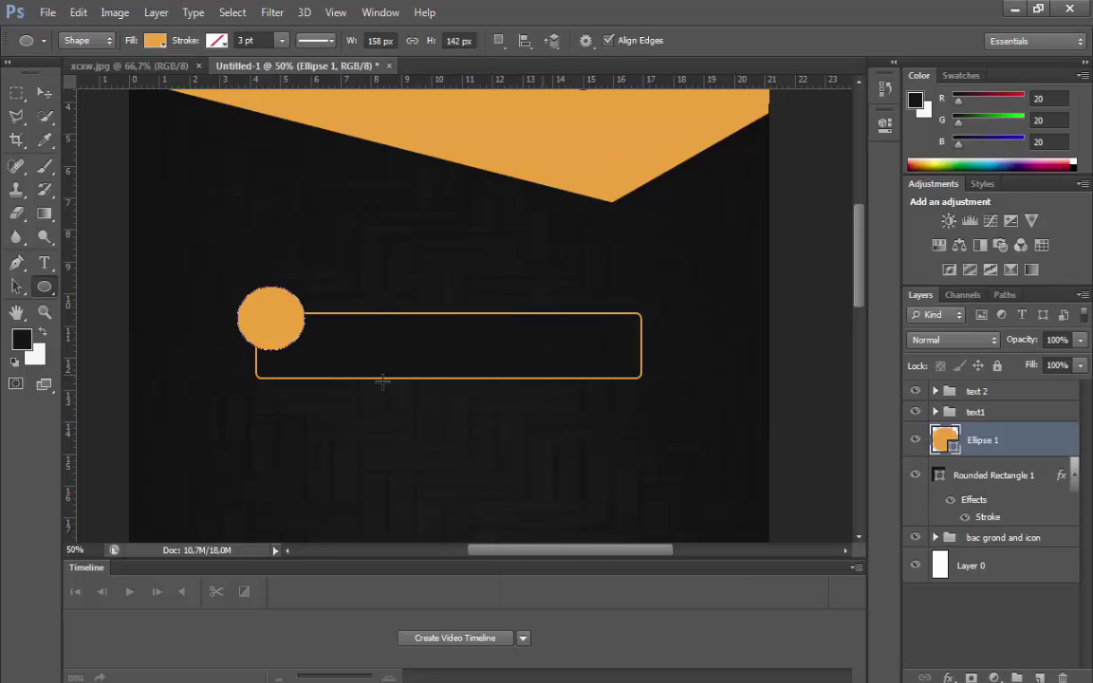
# Reshape the orange ellipse with Free Transform to about 98.73% width and 107.04% height.
pyautogui.click(44, 312)
pyautogui.click(299, 374)
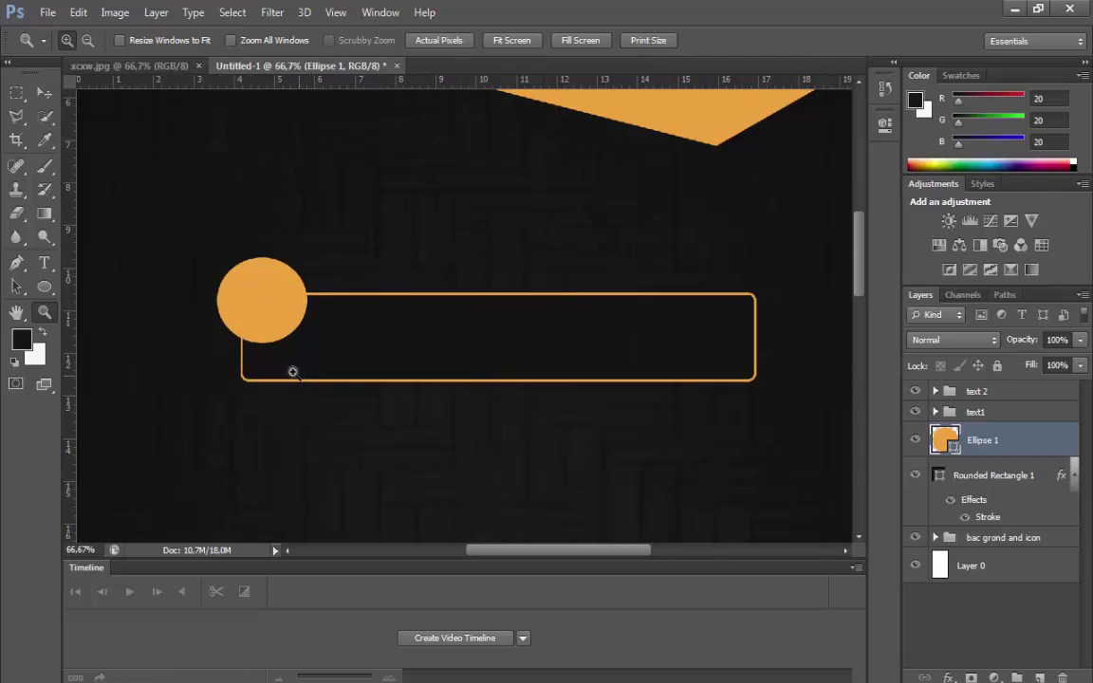
pyautogui.click(285, 372)
pyautogui.click(78, 12)
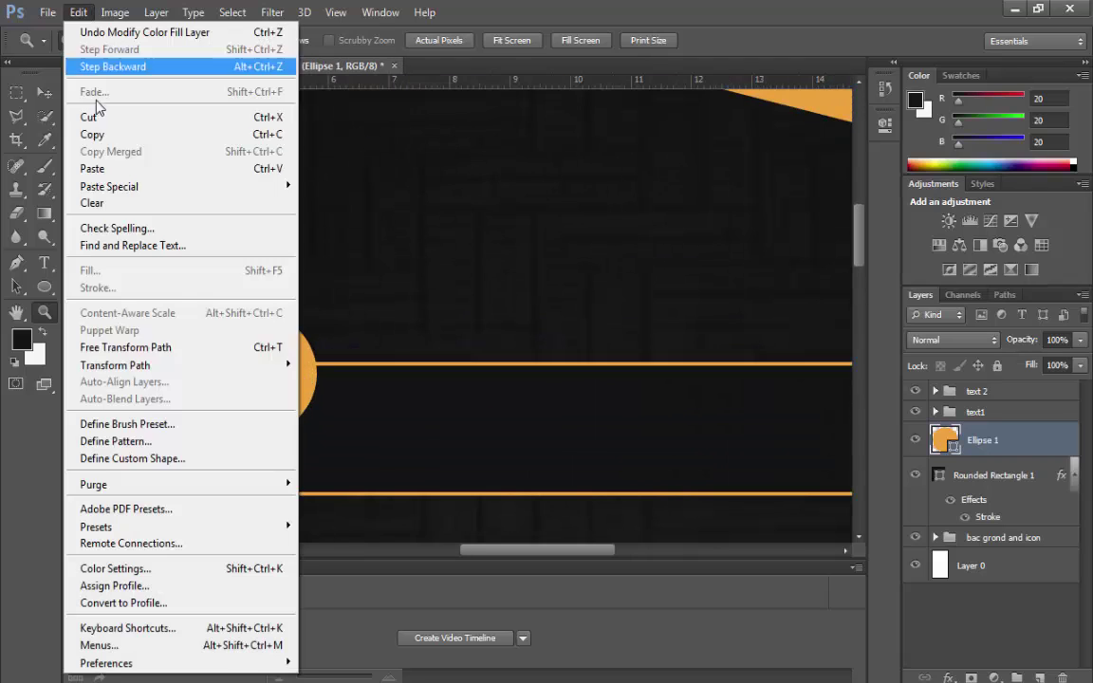
pyautogui.click(140, 347)
pyautogui.moveTo(308, 436); pyautogui.dragTo(283, 432)
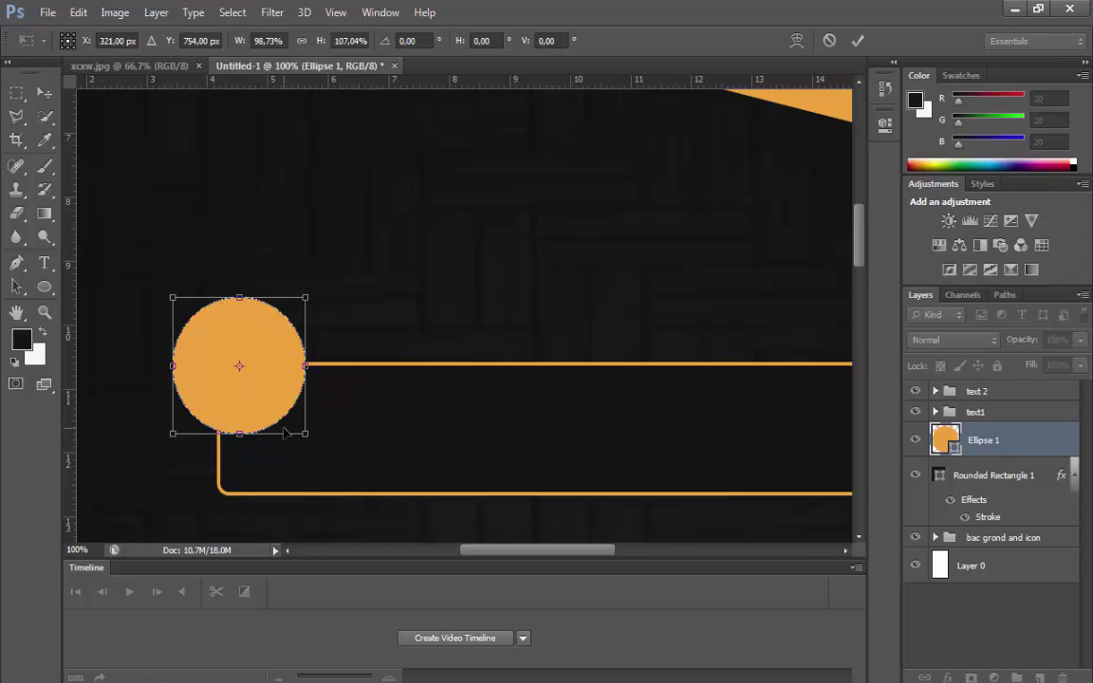
pyautogui.press('Return')
# Select the circle and bar layers together and enlarge them with Free Transform to about 112.79% width and 113.89% height.
pyautogui.press('z')
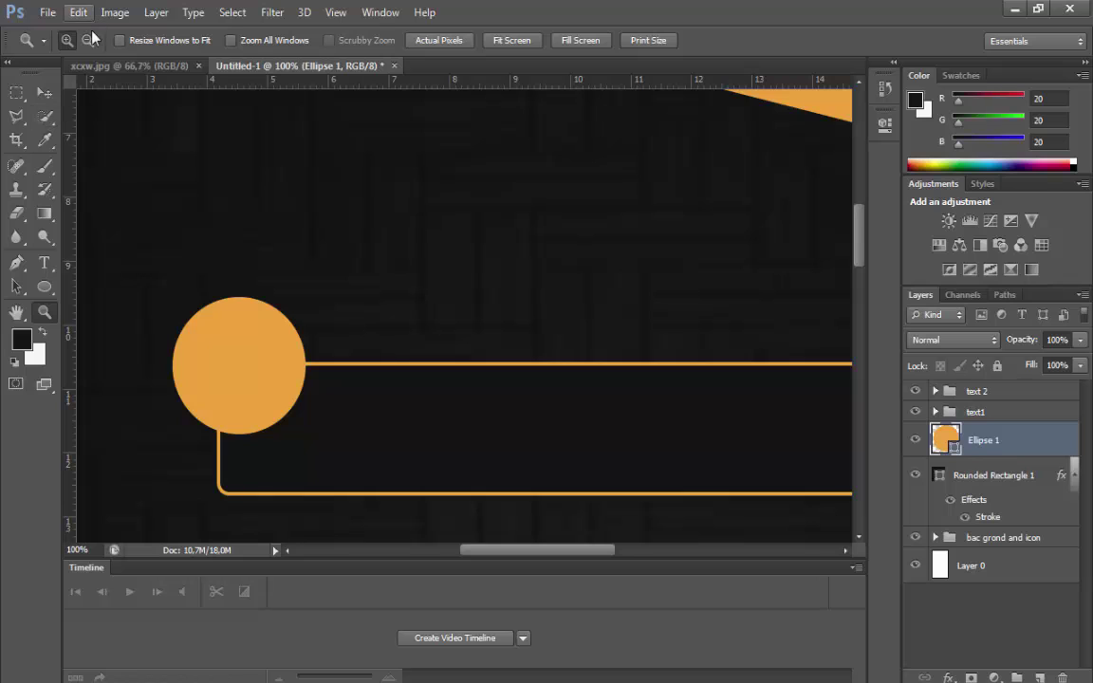
pyautogui.keyDown('alt'); pyautogui.click(454, 273); pyautogui.keyUp('alt')
pyautogui.keyDown('alt'); pyautogui.click(452, 270); pyautogui.keyUp('alt')
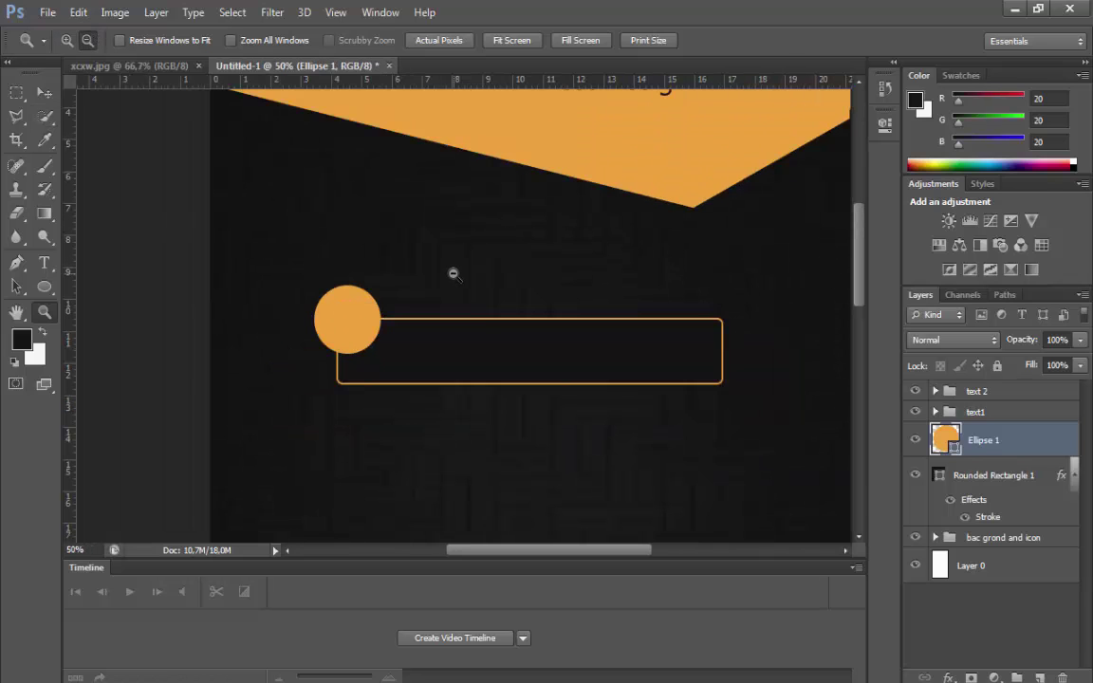
pyautogui.keyDown('alt'); pyautogui.click(488, 322); pyautogui.keyUp('alt')
pyautogui.scroll(-1, 560, 334)
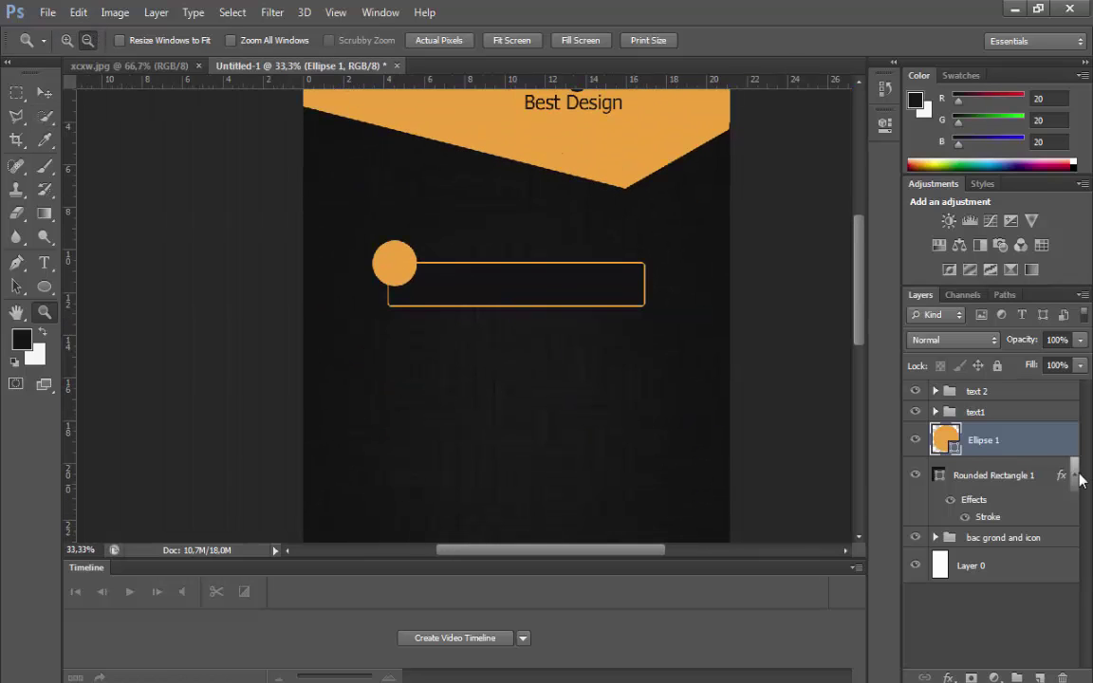
pyautogui.click(316, 258)
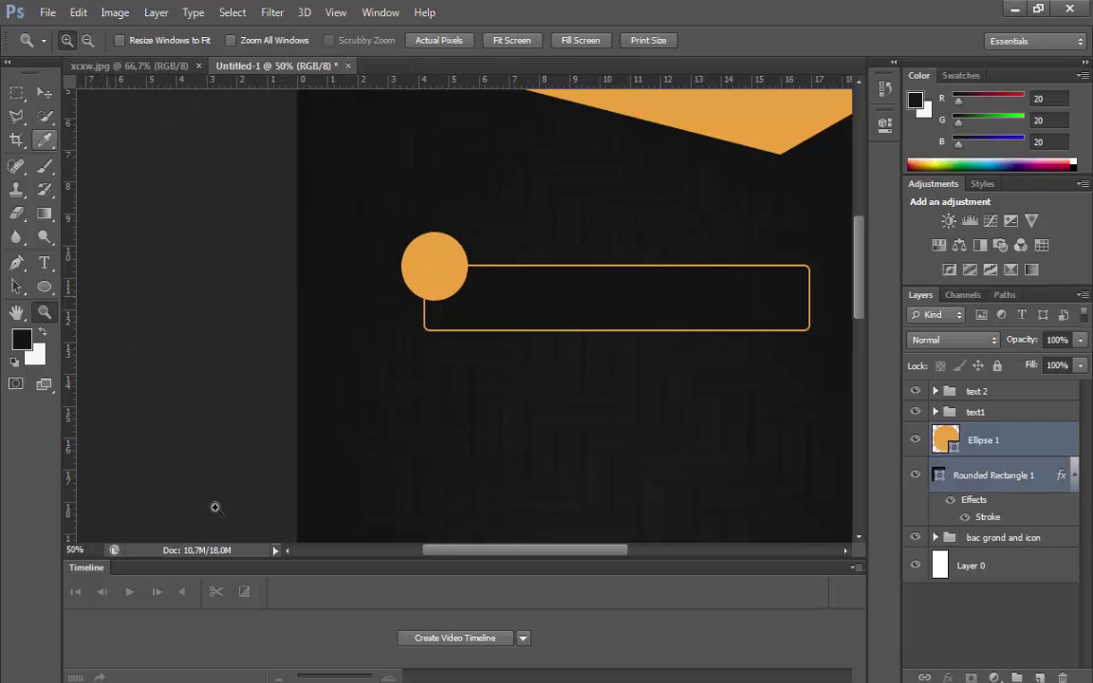
pyautogui.click(78, 12)
pyautogui.click(152, 347)
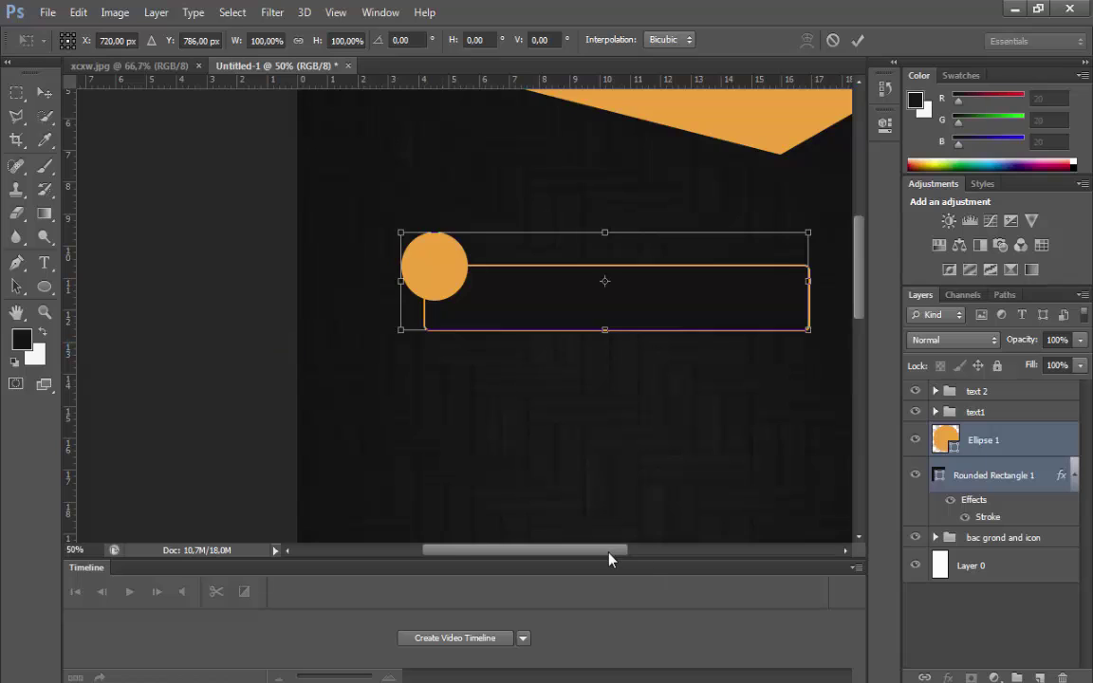
pyautogui.moveTo(610, 549); pyautogui.dragTo(678, 549)
pyautogui.moveTo(593, 333)
pyautogui.mouseDown()
pyautogui.moveTo(646, 351)
pyautogui.moveTo(583, 317)
pyautogui.mouseUp()
pyautogui.moveTo(651, 550); pyautogui.dragTo(609, 549)
pyautogui.moveTo(636, 319); pyautogui.dragTo(641, 307)
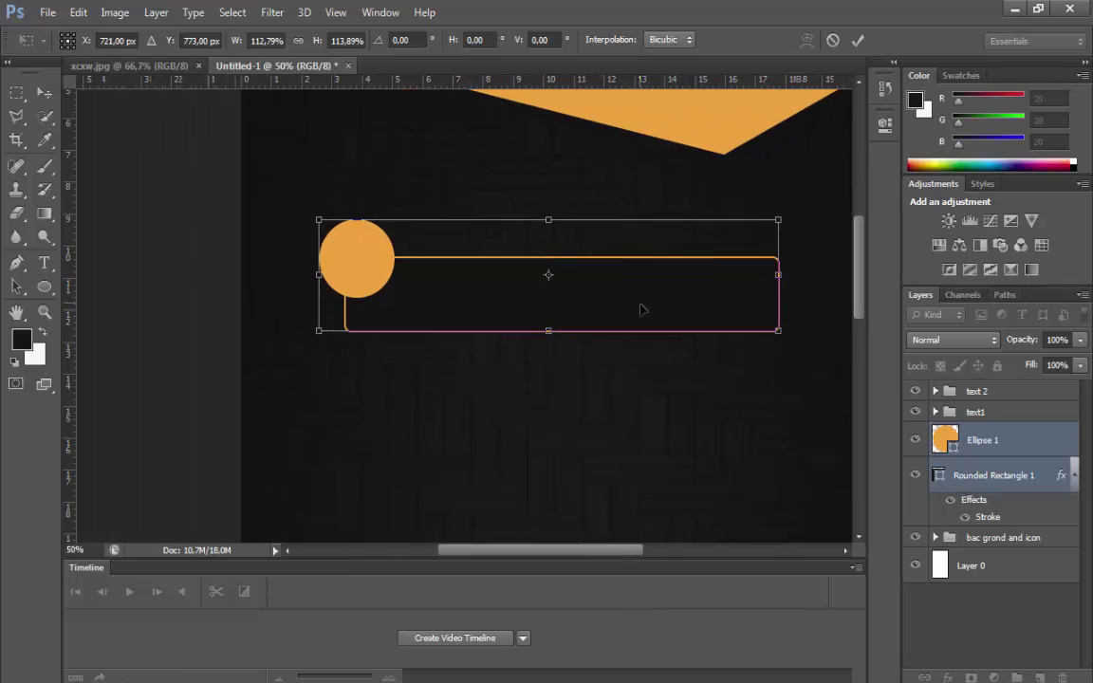
pyautogui.press('Return')
pyautogui.press('z')
# Group the circle and bar layers.
pyautogui.moveTo(995, 446); pyautogui.dragTo(1015, 678)
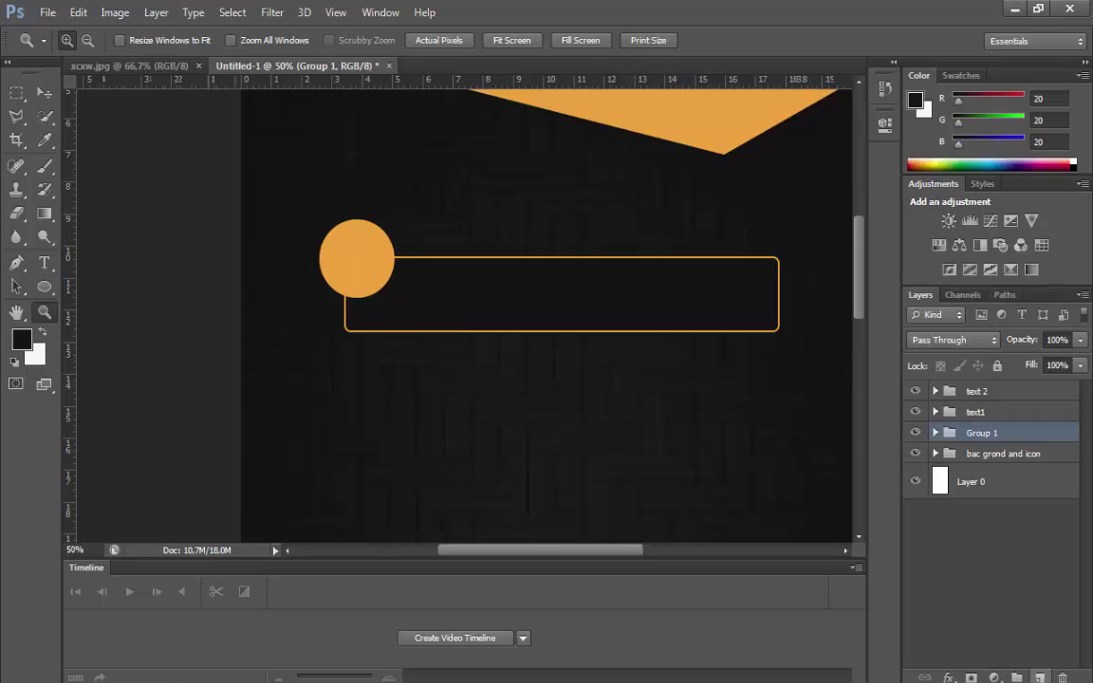
pyautogui.doubleClick(1014, 443)
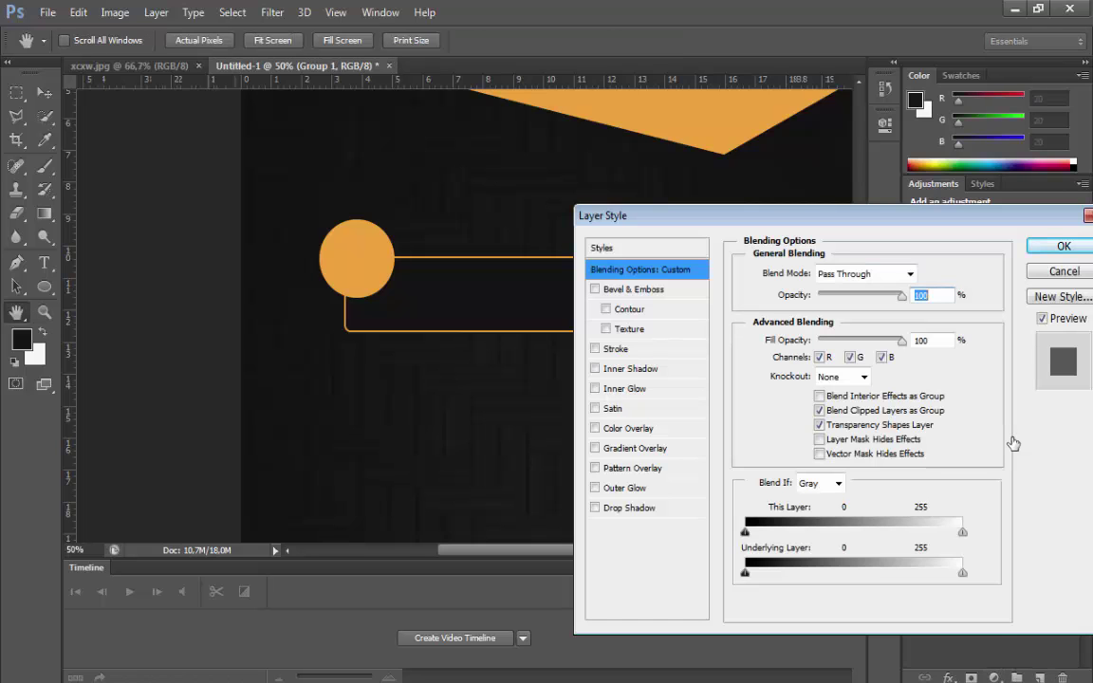
pyautogui.click(1049, 266)
pyautogui.doubleClick(956, 433)
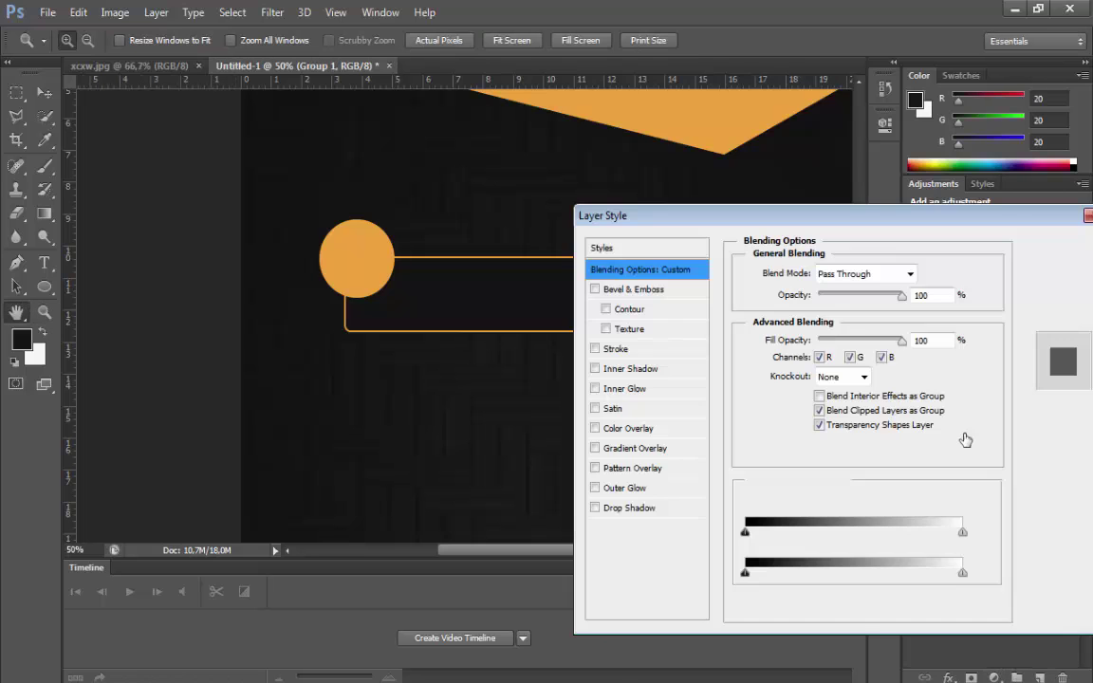
pyautogui.click(1032, 271)
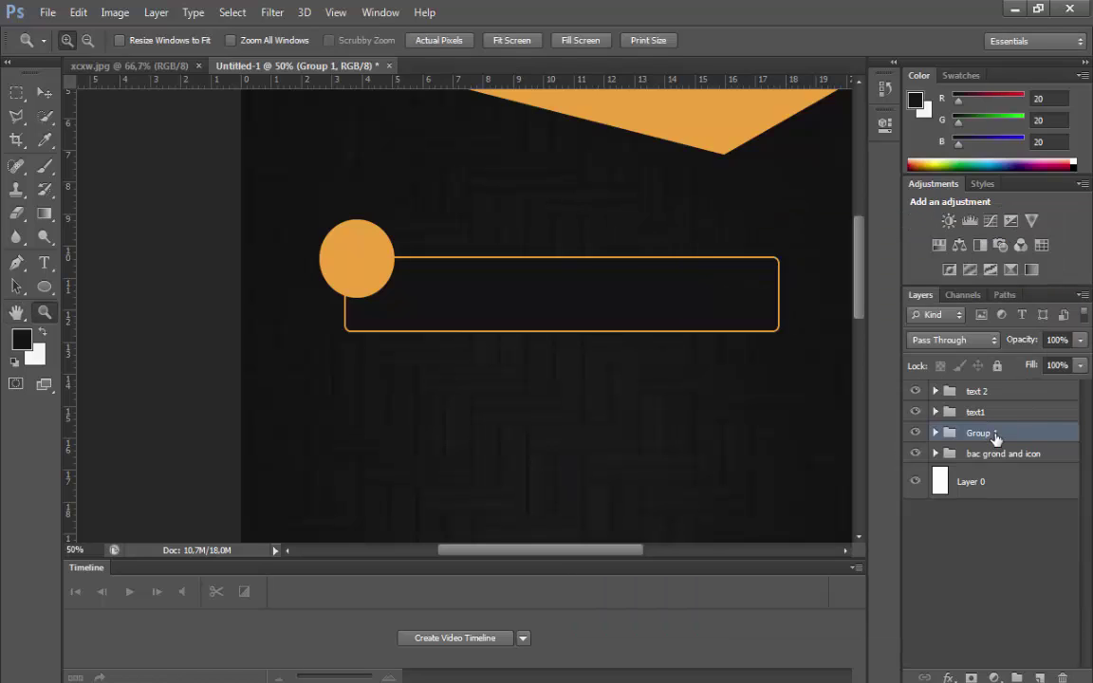
# Rename the group containing the circle and bar as "buton 1".
pyautogui.doubleClick(995, 435)
pyautogui.write('buton')
pyautogui.press('Return')
# Duplicate the buton 1 group and move the copy directly below the original.
pyautogui.rightClick(993, 439)
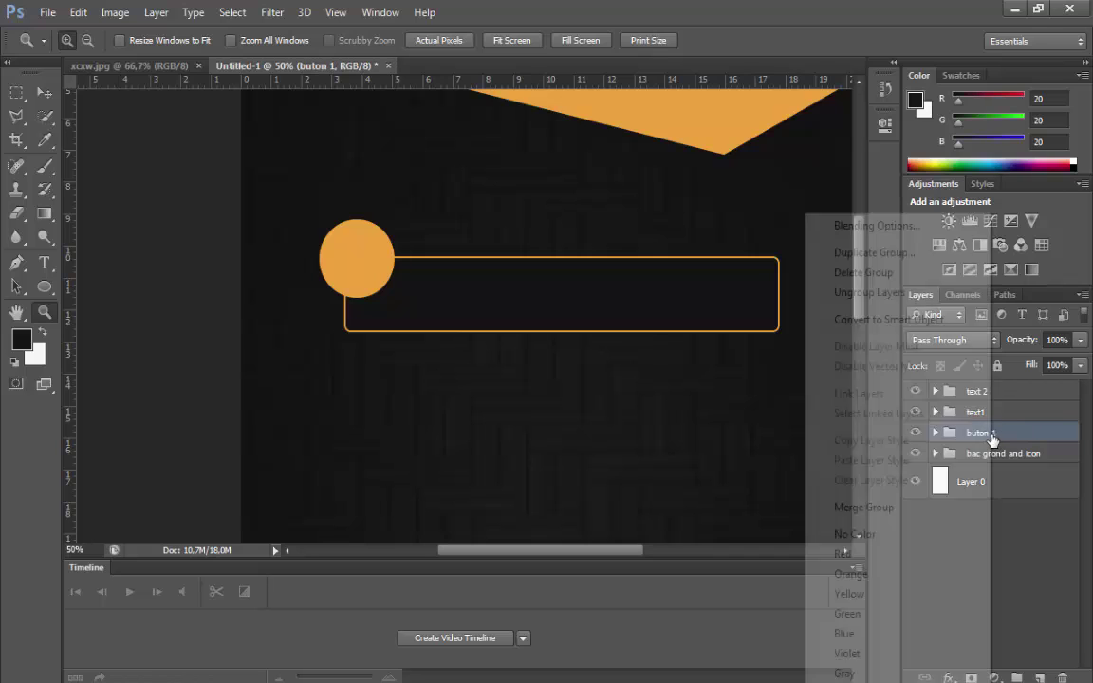
pyautogui.click(859, 244)
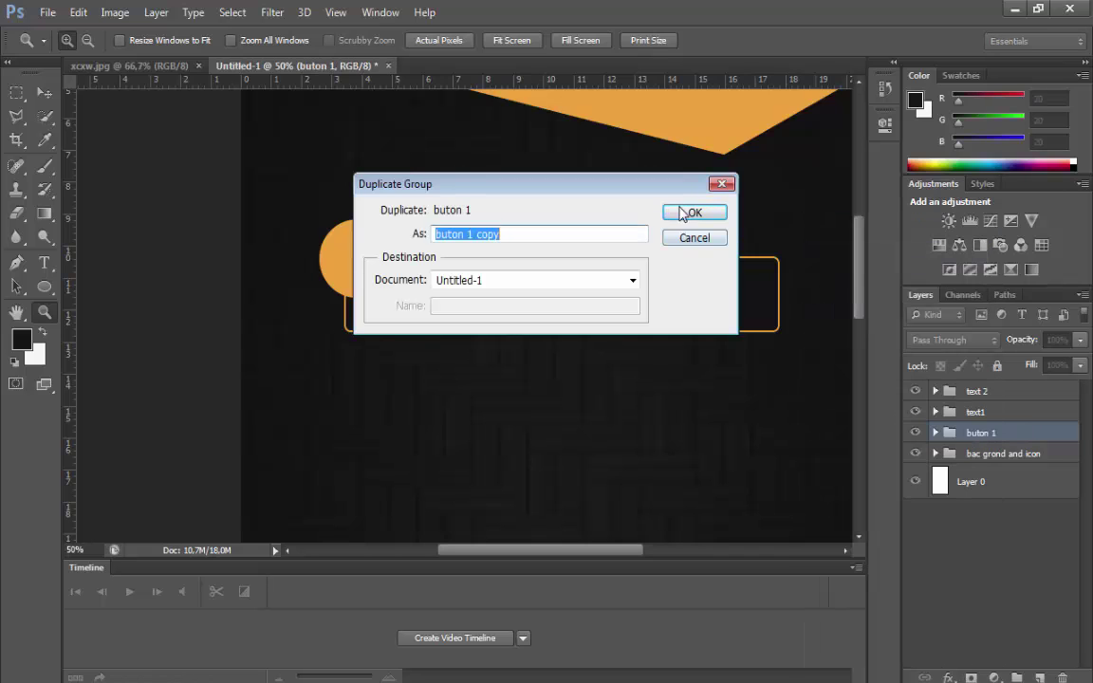
pyautogui.click(693, 212)
pyautogui.click(44, 94)
pyautogui.moveTo(505, 286); pyautogui.dragTo(505, 434)
# Duplicate the second button group and place the copy below it as the third row.
pyautogui.scroll(-10, 524, 377)
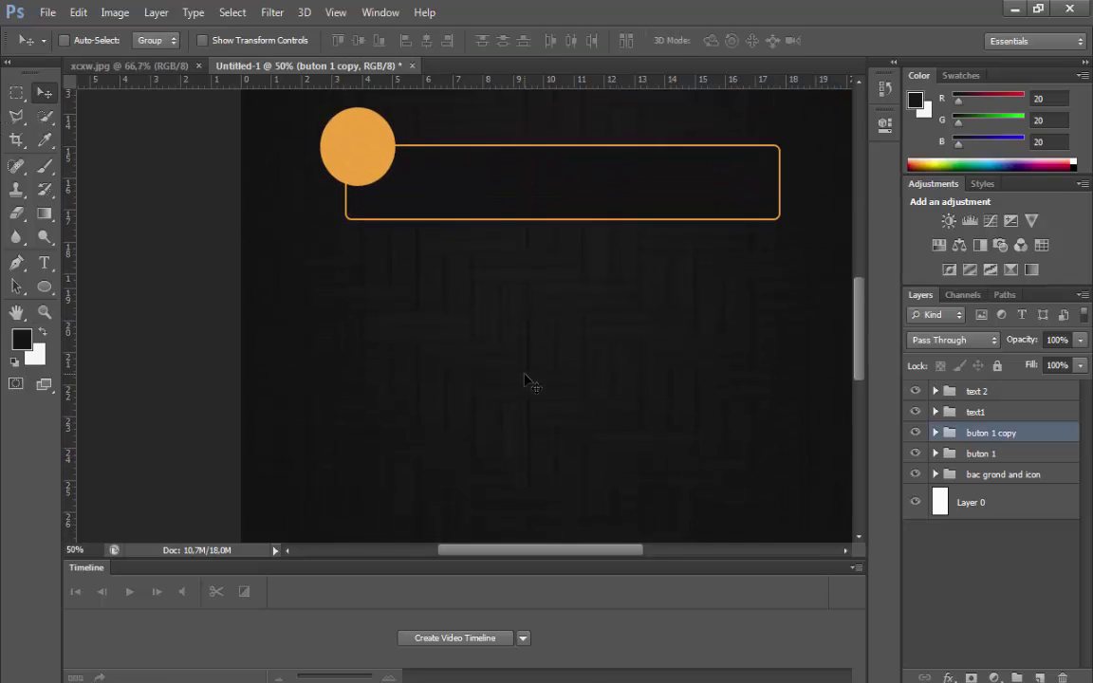
pyautogui.scroll(2, 537, 385)
pyautogui.rightClick(942, 433)
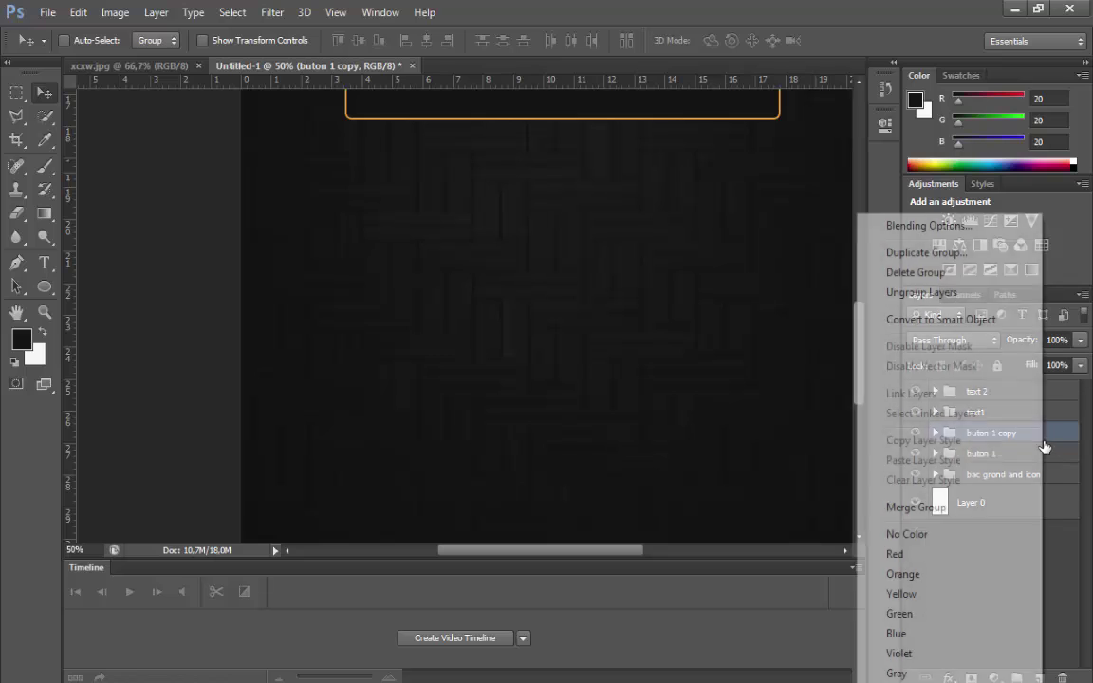
pyautogui.click(817, 249)
pyautogui.click(694, 213)
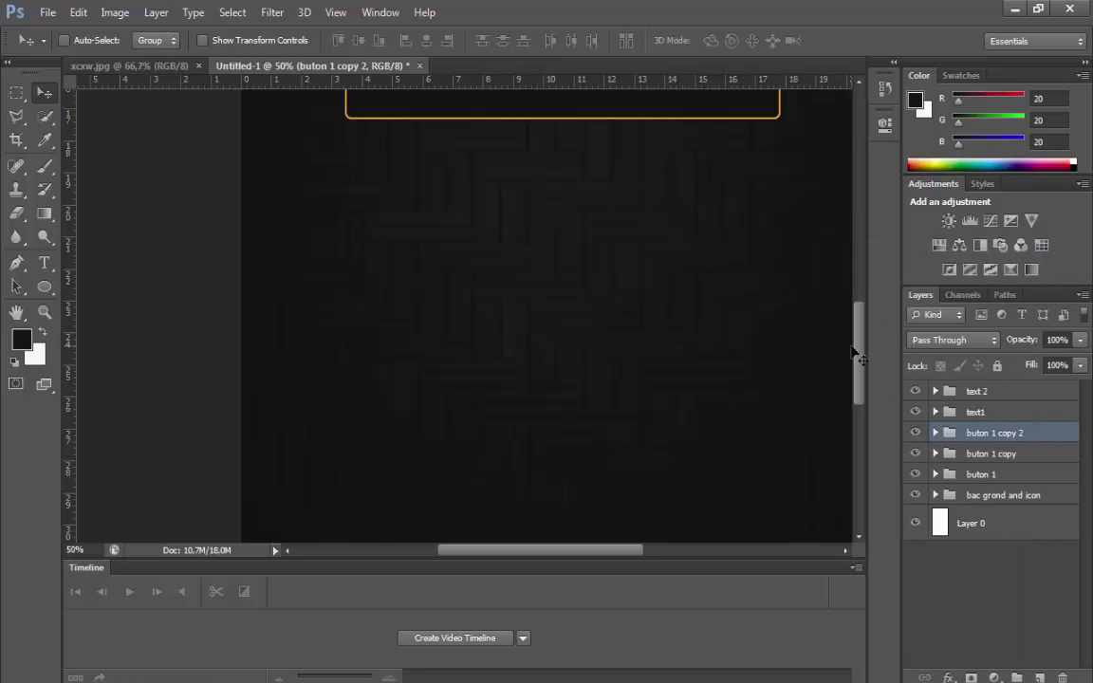
pyautogui.scroll(5, 806, 313)
pyautogui.scroll(-2, 773, 262)
pyautogui.moveTo(675, 343); pyautogui.dragTo(674, 448)
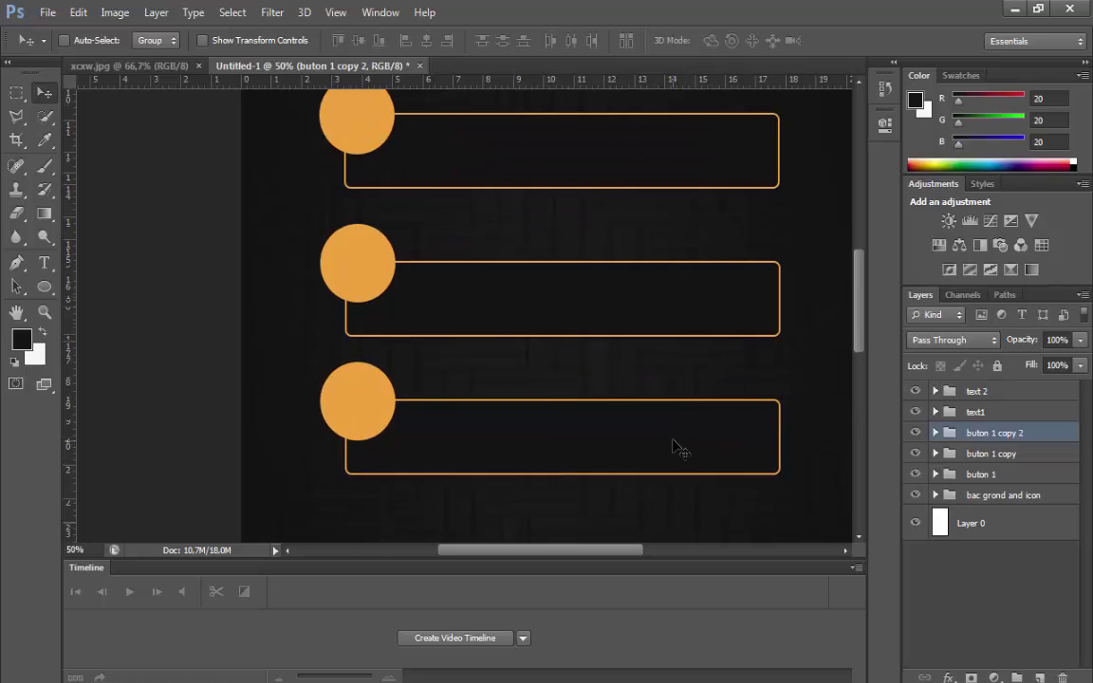
# Duplicate the third button group and place the copy below it as the fourth row, aligned with the others.
pyautogui.scroll(4, 674, 448)
pyautogui.scroll(4, 679, 449)
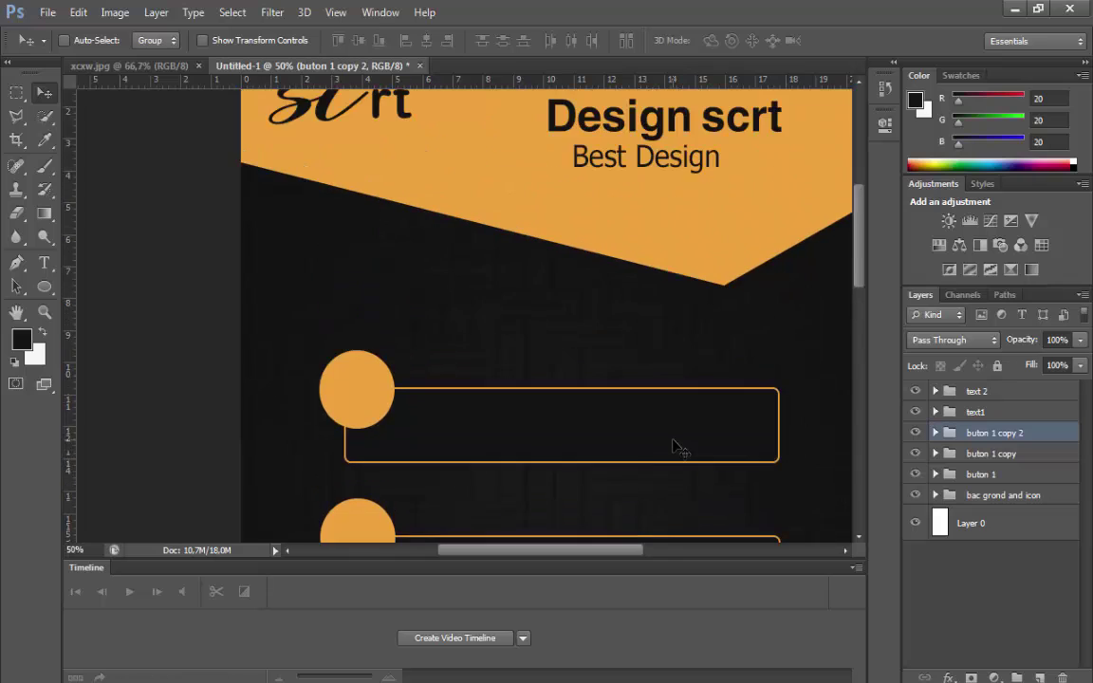
pyautogui.scroll(-12, 676, 446)
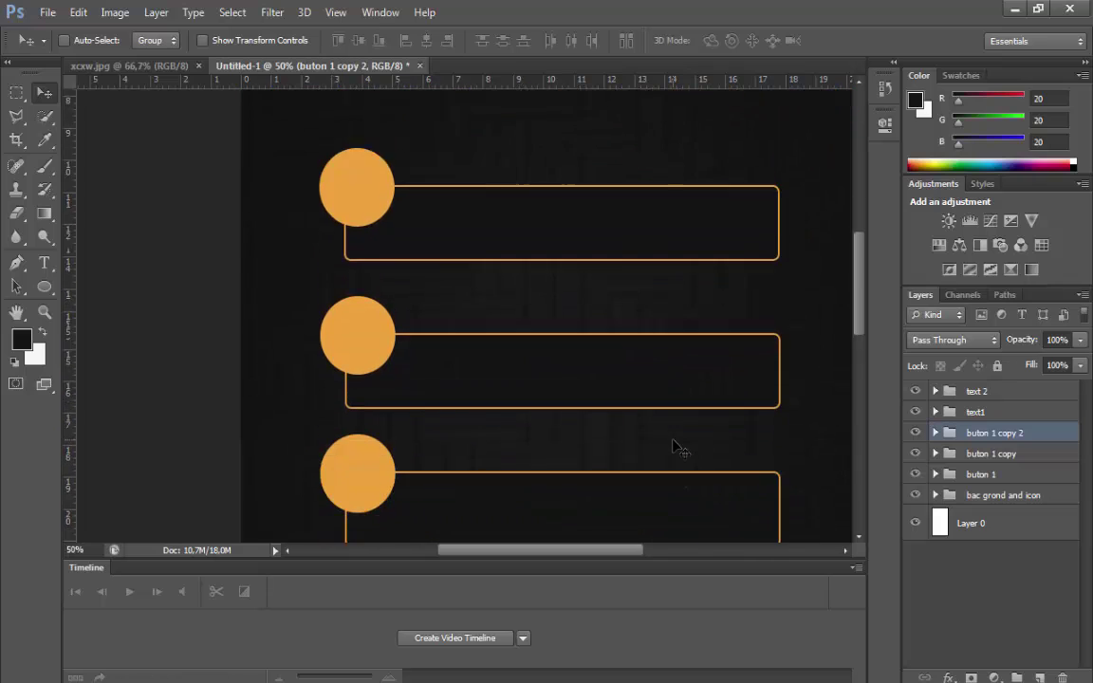
pyautogui.rightClick(1022, 441)
pyautogui.click(887, 246)
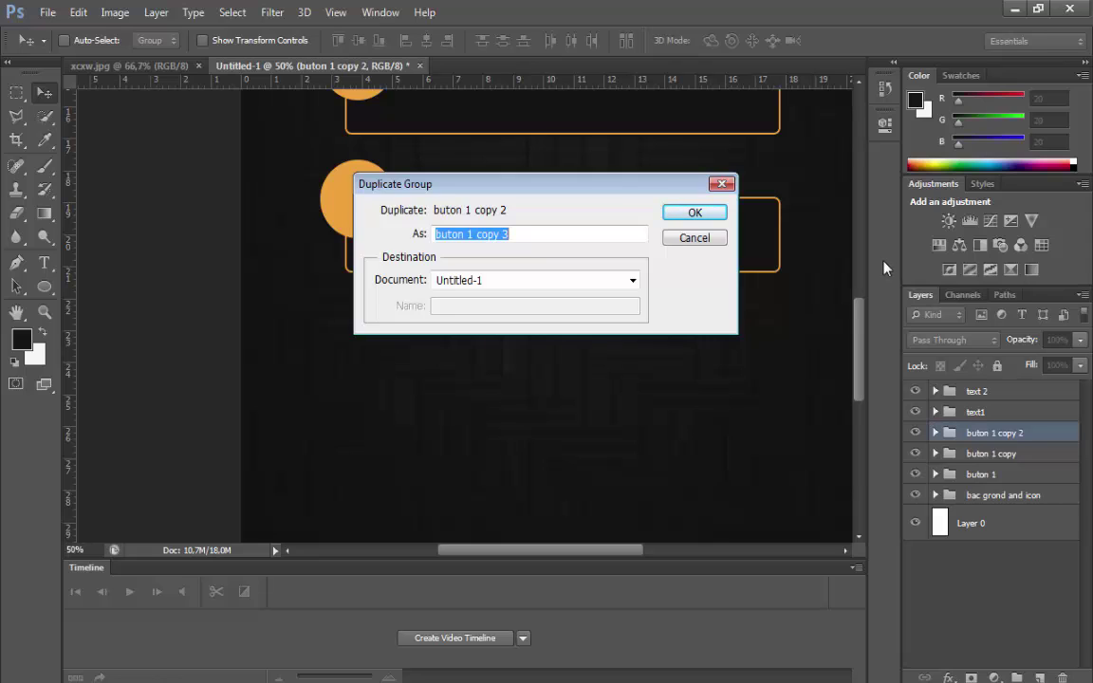
pyautogui.click(695, 213)
pyautogui.moveTo(660, 254); pyautogui.dragTo(663, 403)
pyautogui.scroll(4, 663, 404)
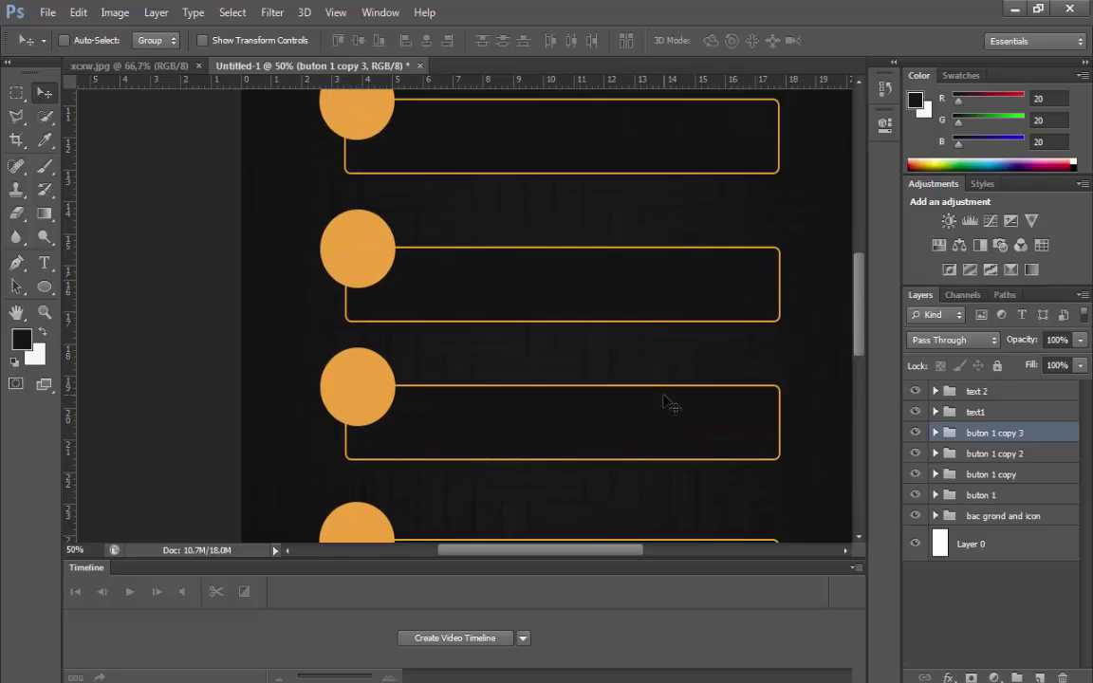
pyautogui.scroll(-3, 670, 403)
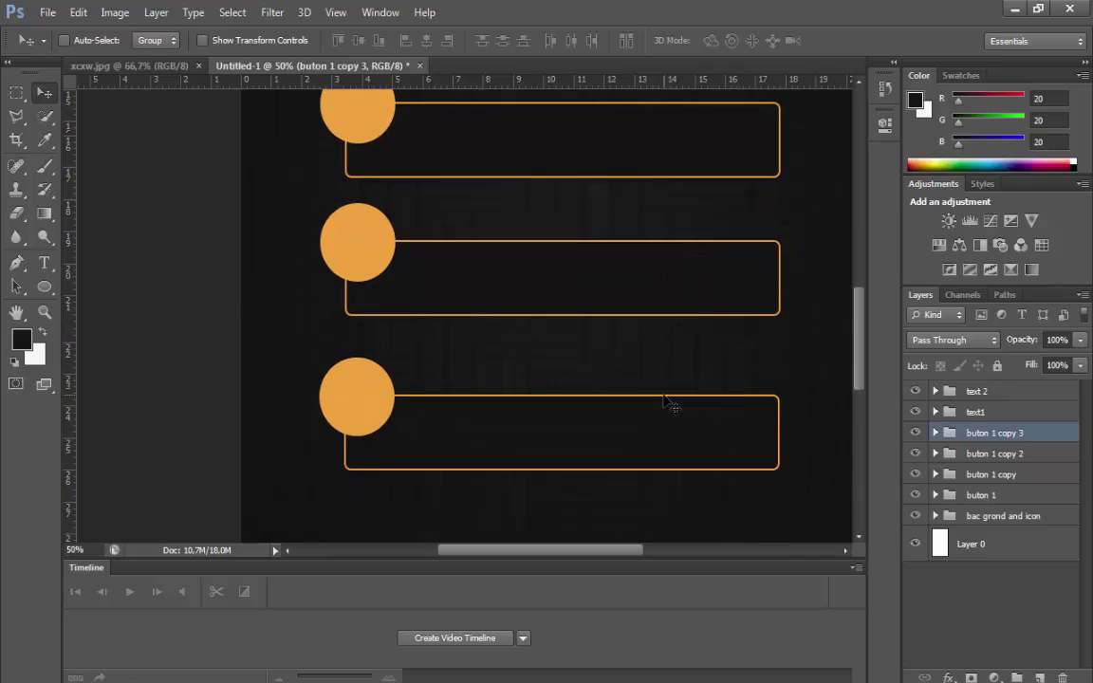
pyautogui.moveTo(663, 398); pyautogui.dragTo(661, 397)
pyautogui.scroll(-6, 662, 396)
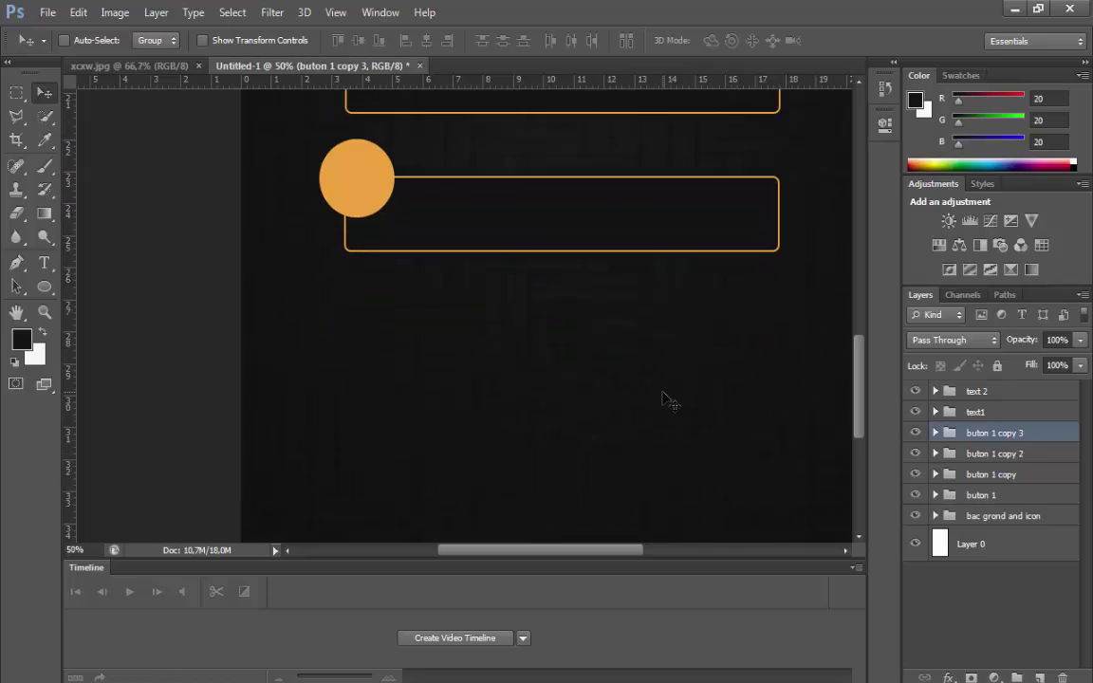
# Add the text "scrt Graphic" in white inside the first button bar.
pyautogui.scroll(6, 669, 404)
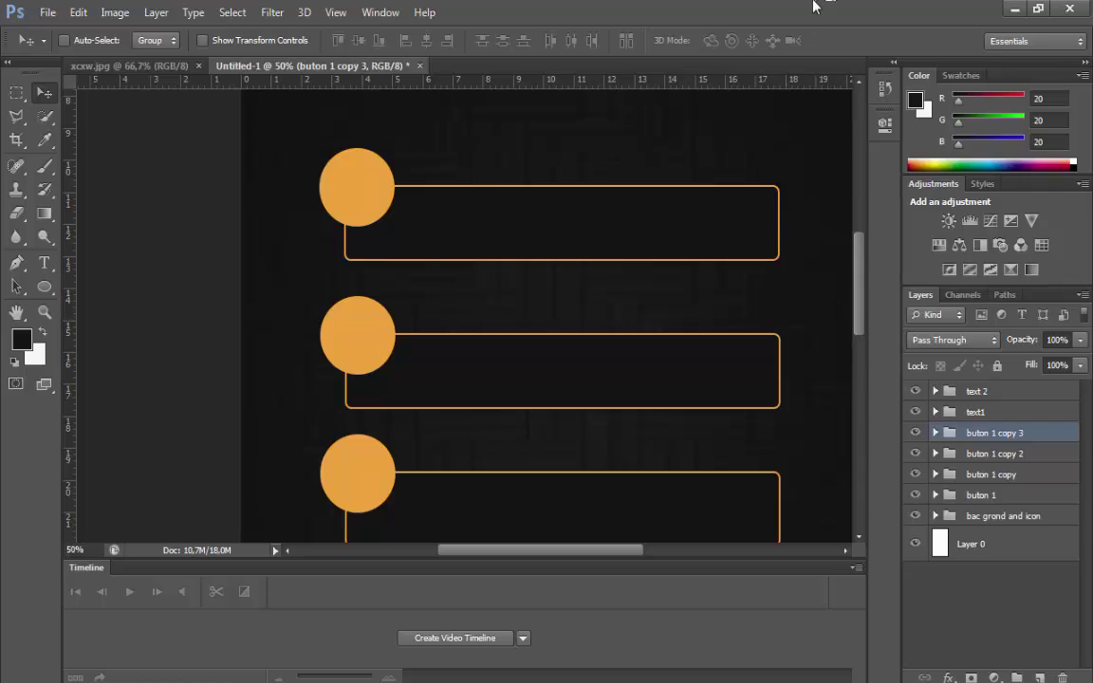
pyautogui.click(44, 263)
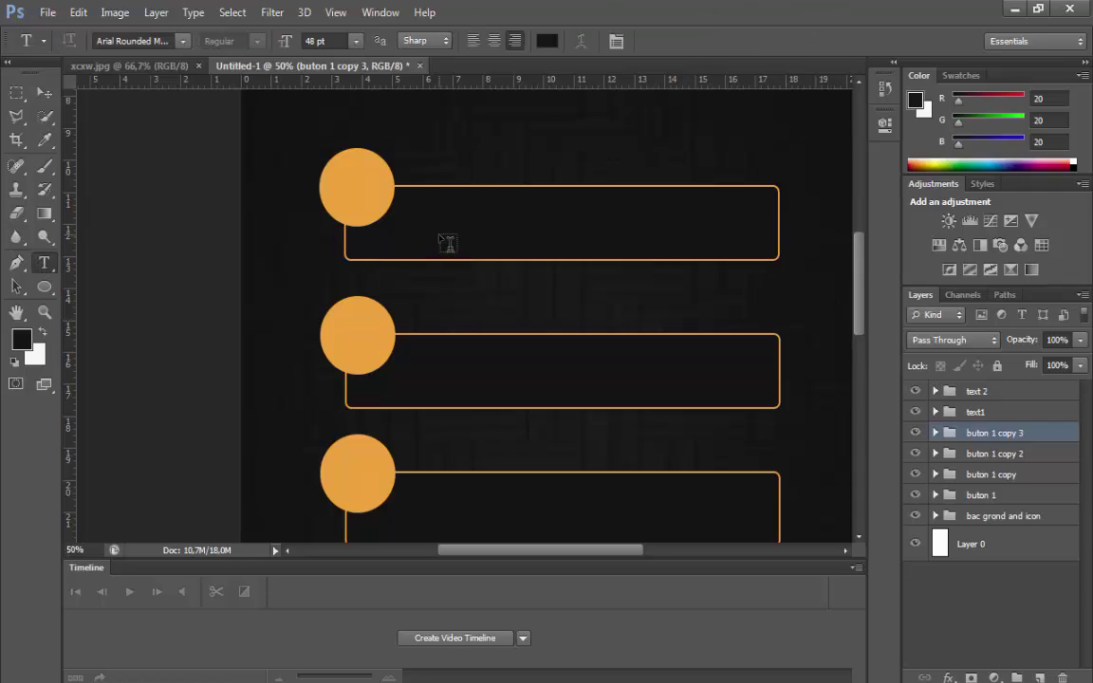
pyautogui.click(440, 237)
pyautogui.write('A')
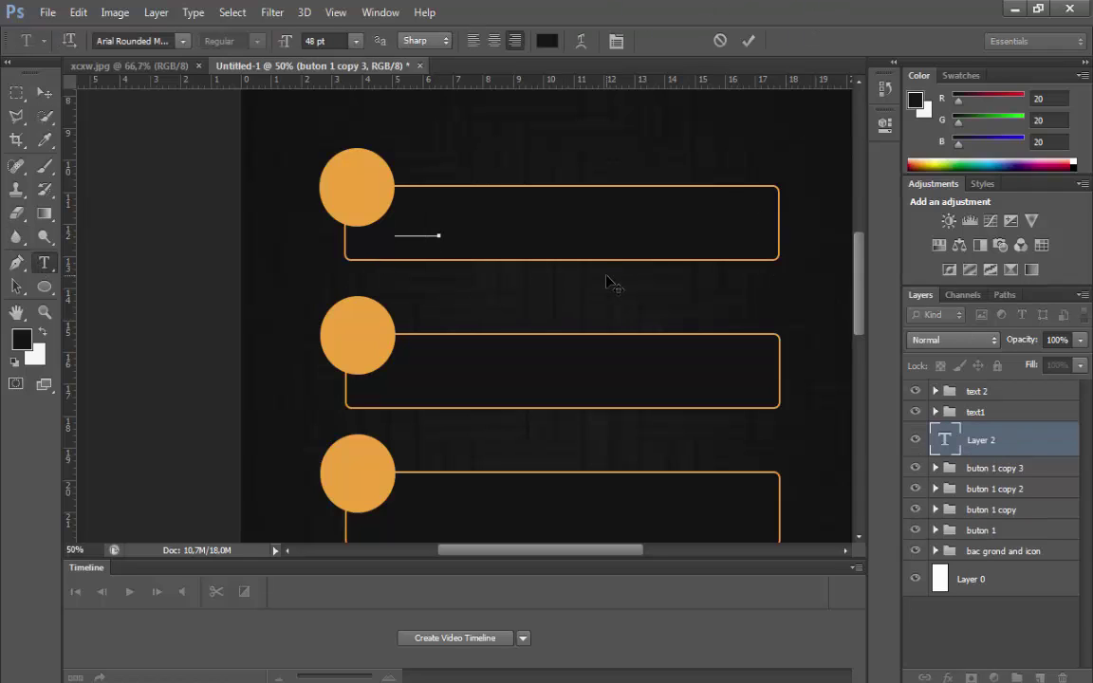
pyautogui.doubleClick(427, 226)
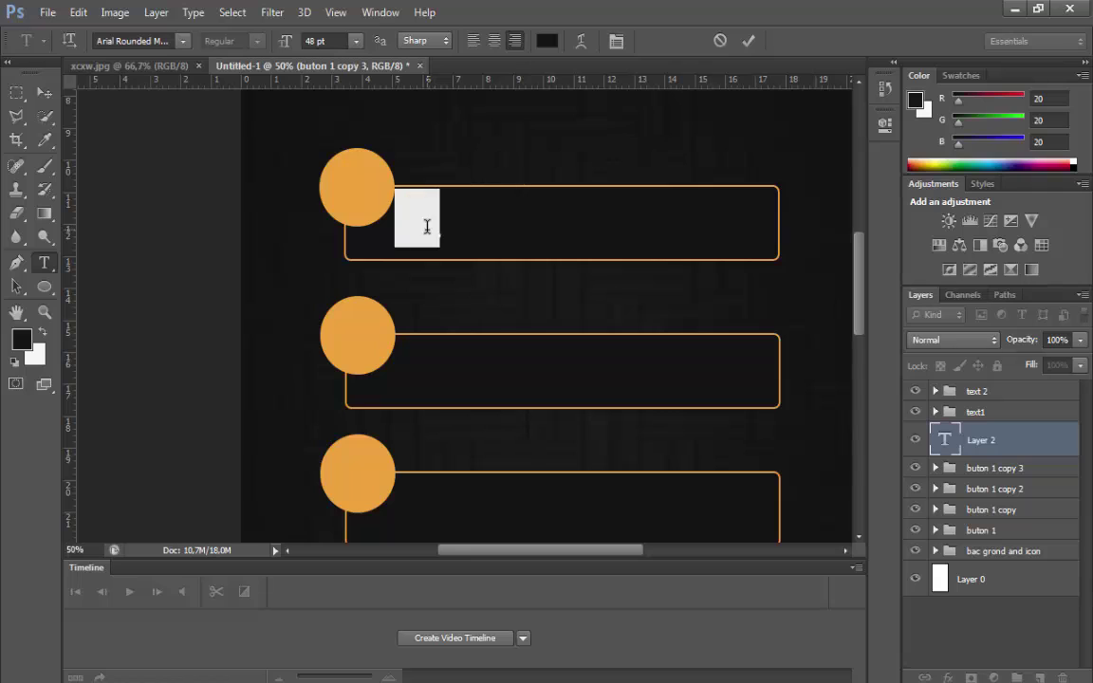
pyautogui.click(43, 332)
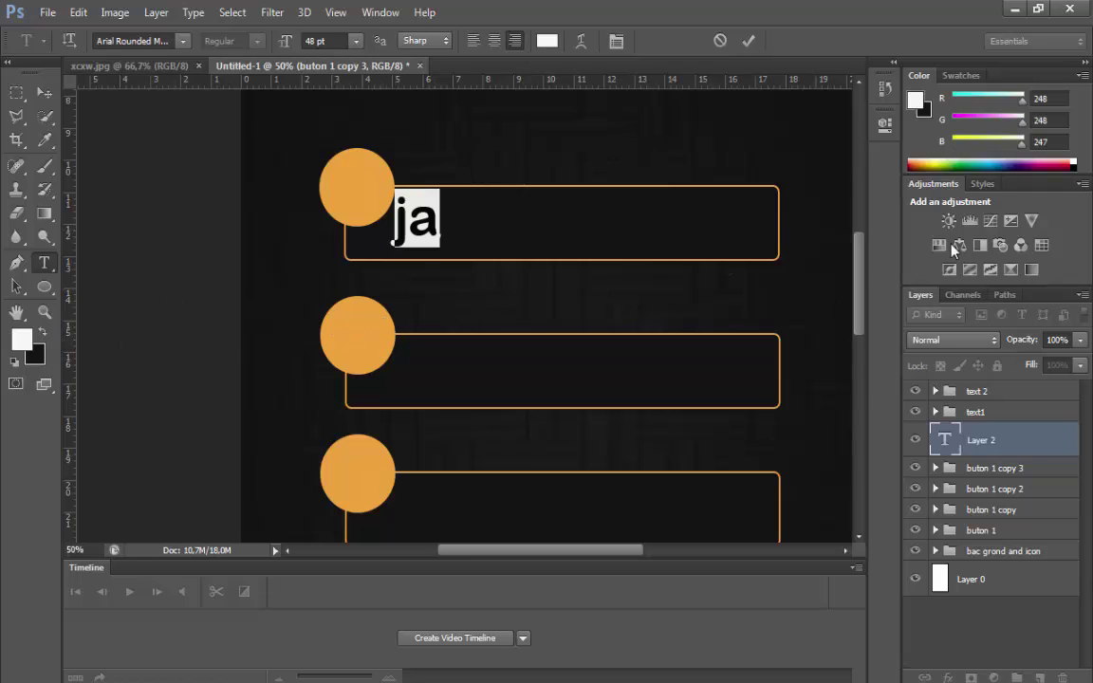
pyautogui.write('scrt')
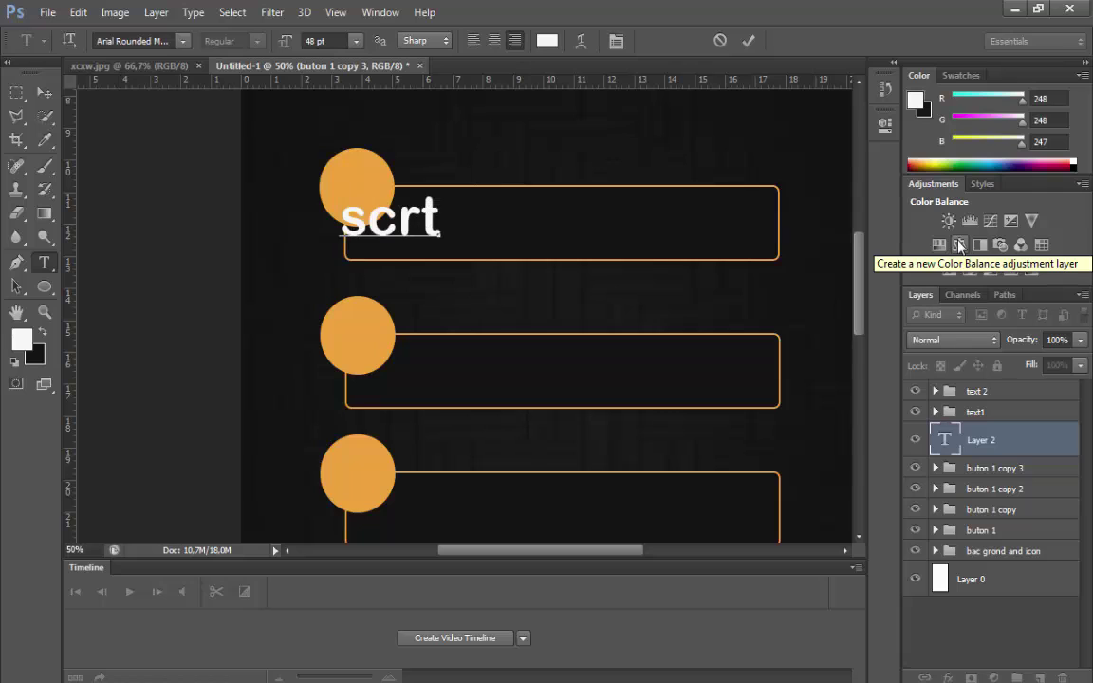
pyautogui.moveTo(350, 214); pyautogui.dragTo(463, 224)
pyautogui.write('S')
pyautogui.write('scrt')
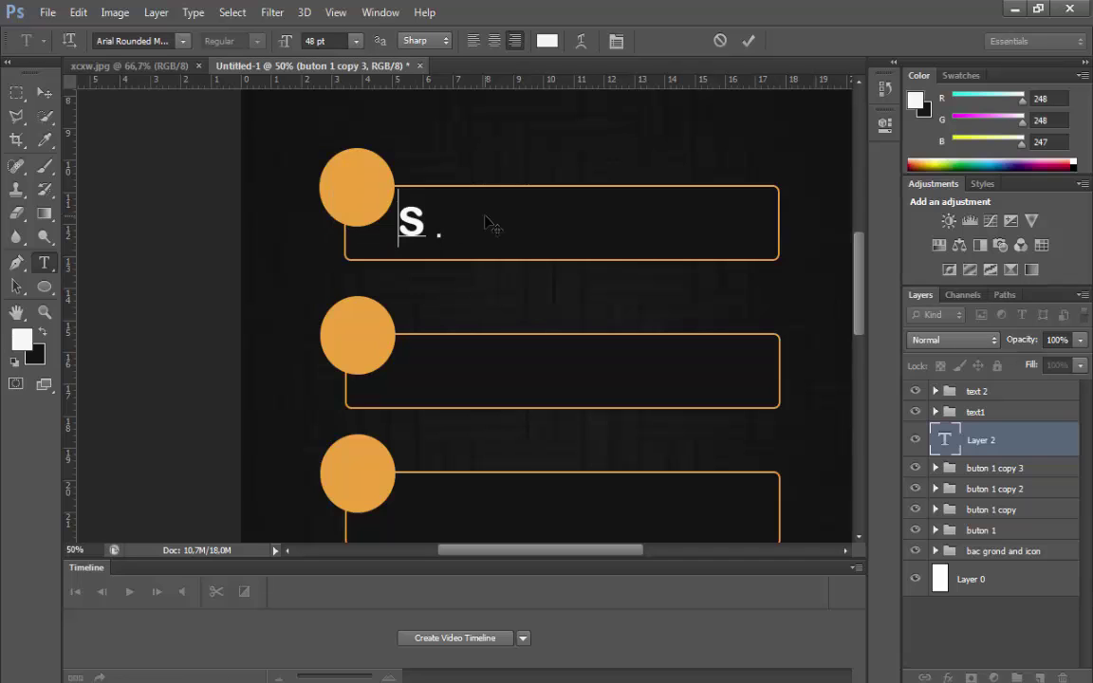
pyautogui.write(' Graphic')
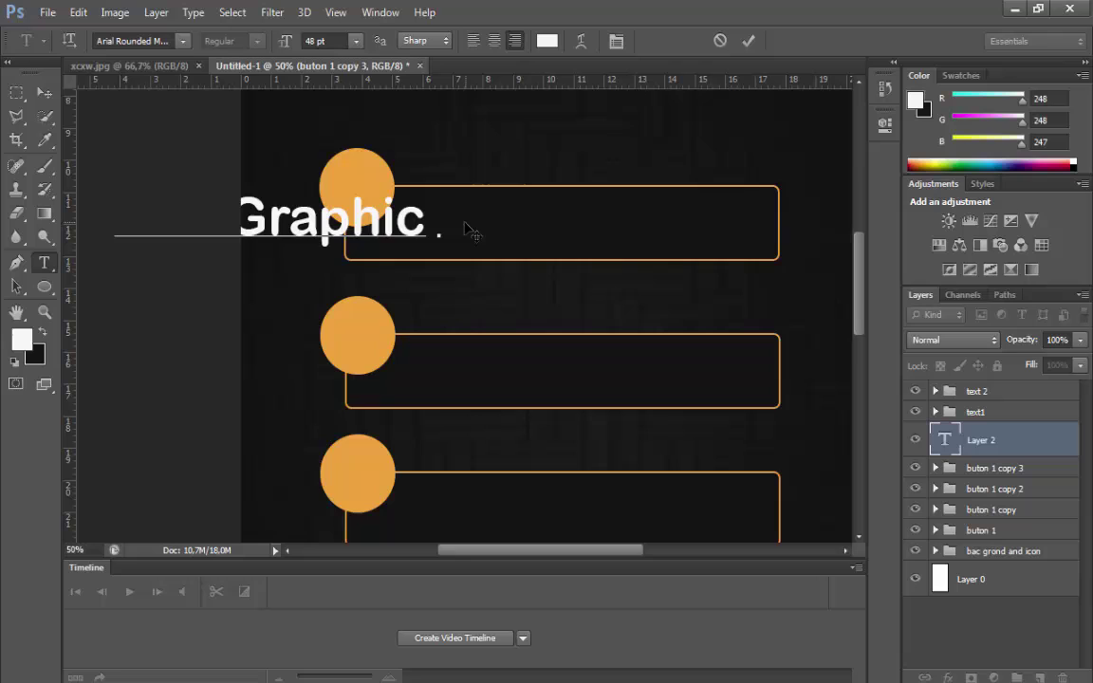
# Scale the "scrt Graphic" text to about 58% width and 57% height and place it in the upper part of the first bar.
pyautogui.moveTo(472, 232); pyautogui.dragTo(104, 227)
pyautogui.click(78, 13)
pyautogui.click(114, 347)
pyautogui.moveTo(427, 233); pyautogui.dragTo(601, 211)
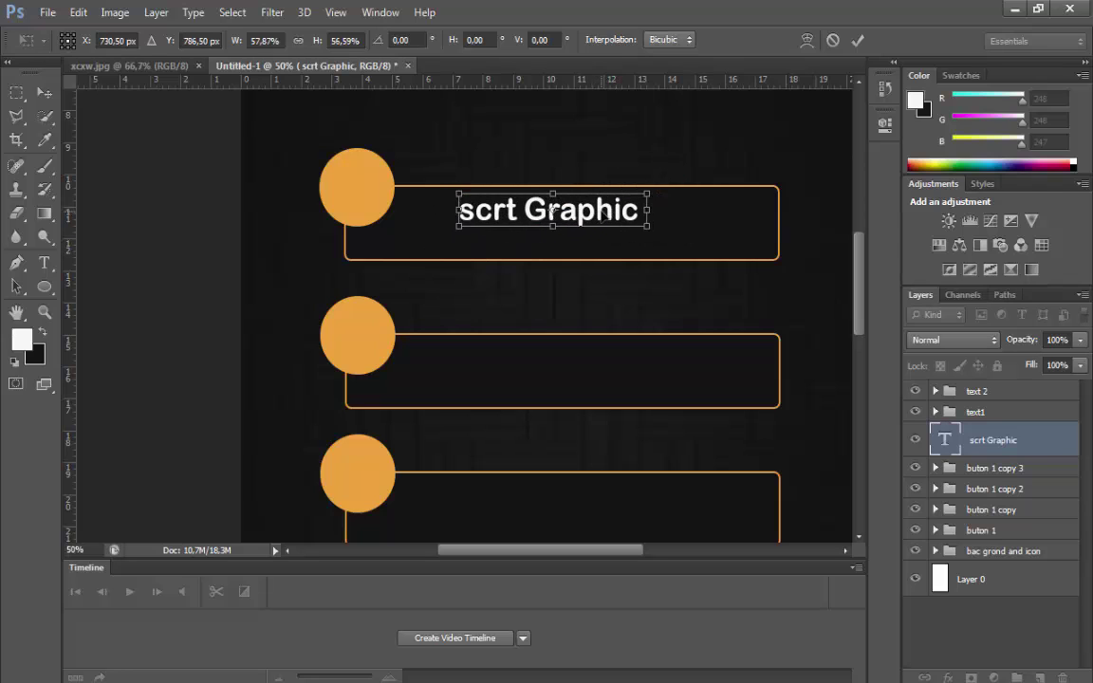
pyautogui.press('Return')
# Capitalize the first letter of the first bar's text so it reads "Scrt Graphic".
pyautogui.press('t')
pyautogui.click(474, 211)
pyautogui.moveTo(475, 210); pyautogui.dragTo(461, 210)
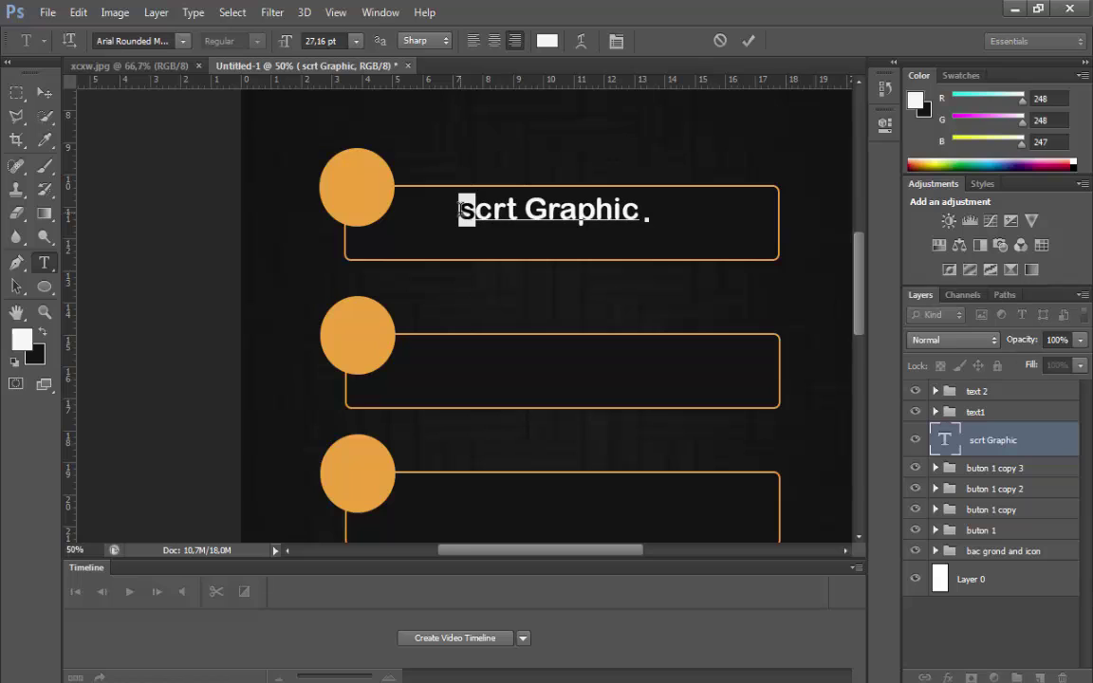
pyautogui.write('S')
# Nudge the "Scrt Graphic" text slightly down inside the first bar.
pyautogui.click(50, 93)
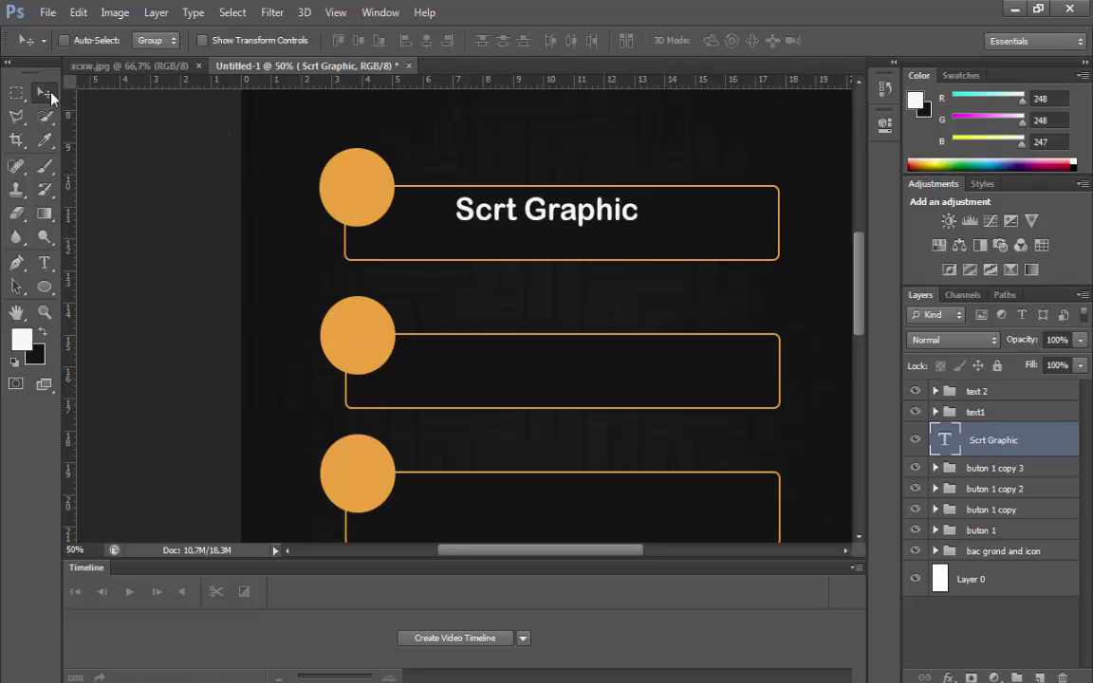
pyautogui.press('Down')
pyautogui.press('Down')
pyautogui.press('Down')
pyautogui.press('Down')
pyautogui.press('Down')
pyautogui.press('Down')
pyautogui.press('Down')
pyautogui.press('Down')
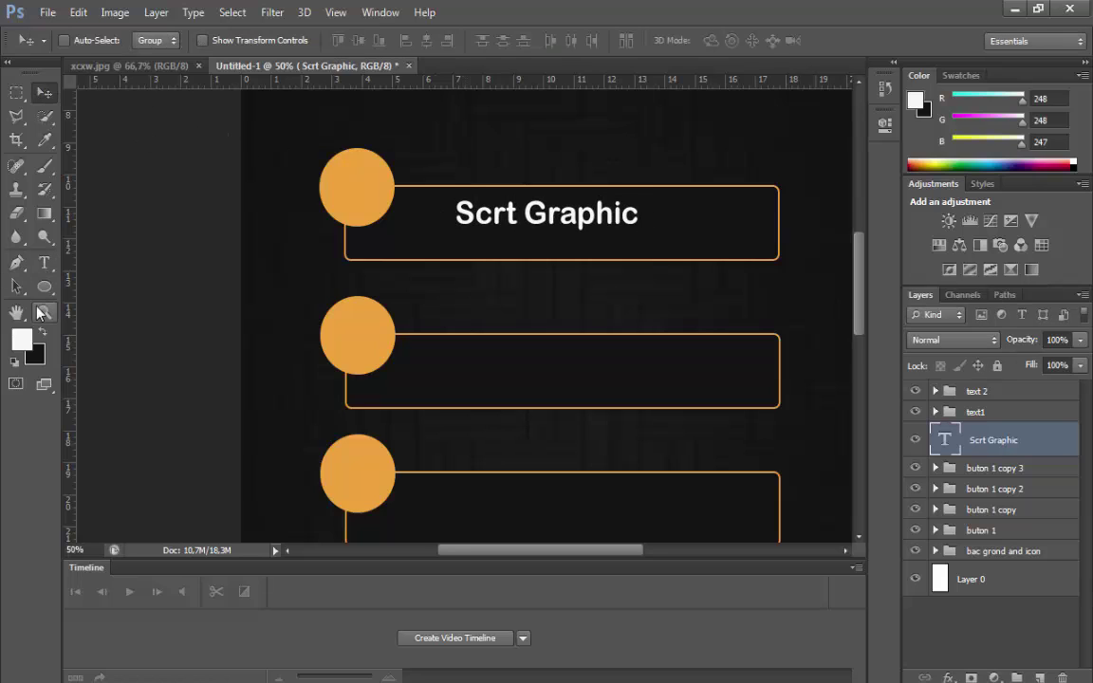
# Add a second text layer reading "CREATIVE DESIGN" over the first button.
pyautogui.press('z')
pyautogui.click(593, 275)
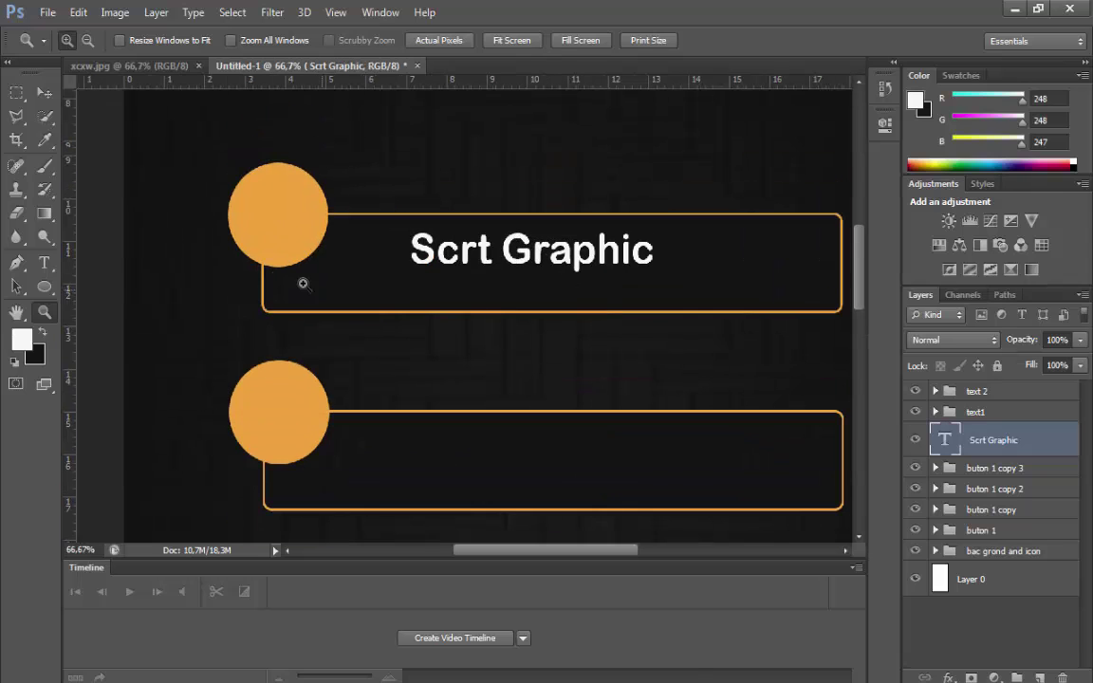
pyautogui.click(44, 263)
pyautogui.click(323, 290)
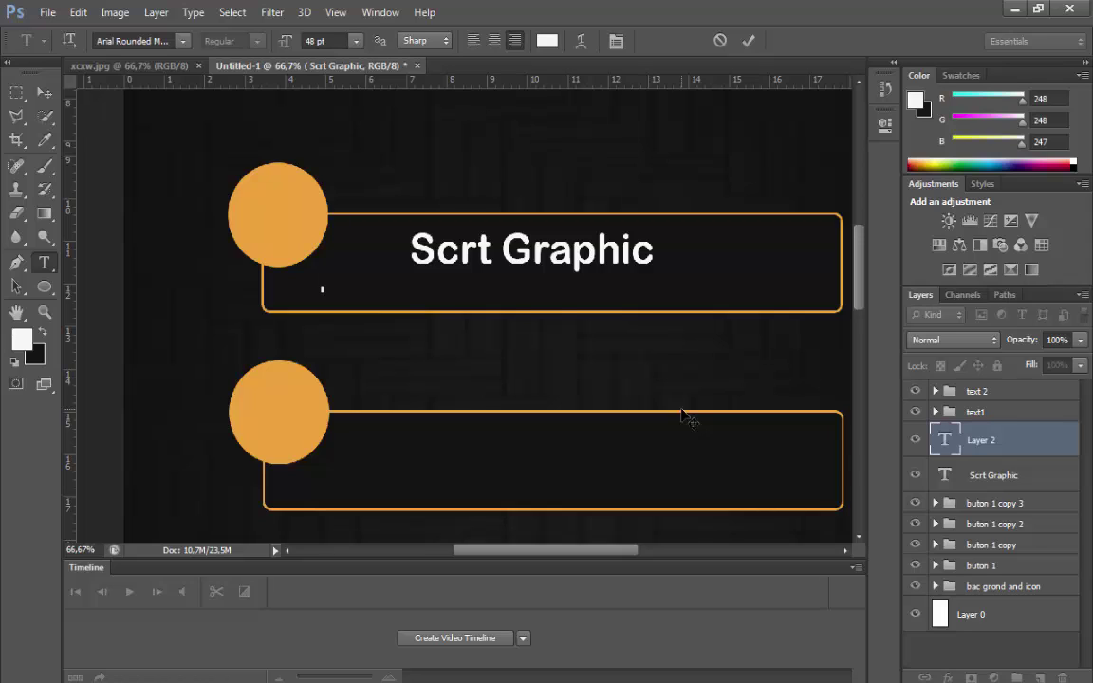
pyautogui.write('CR')
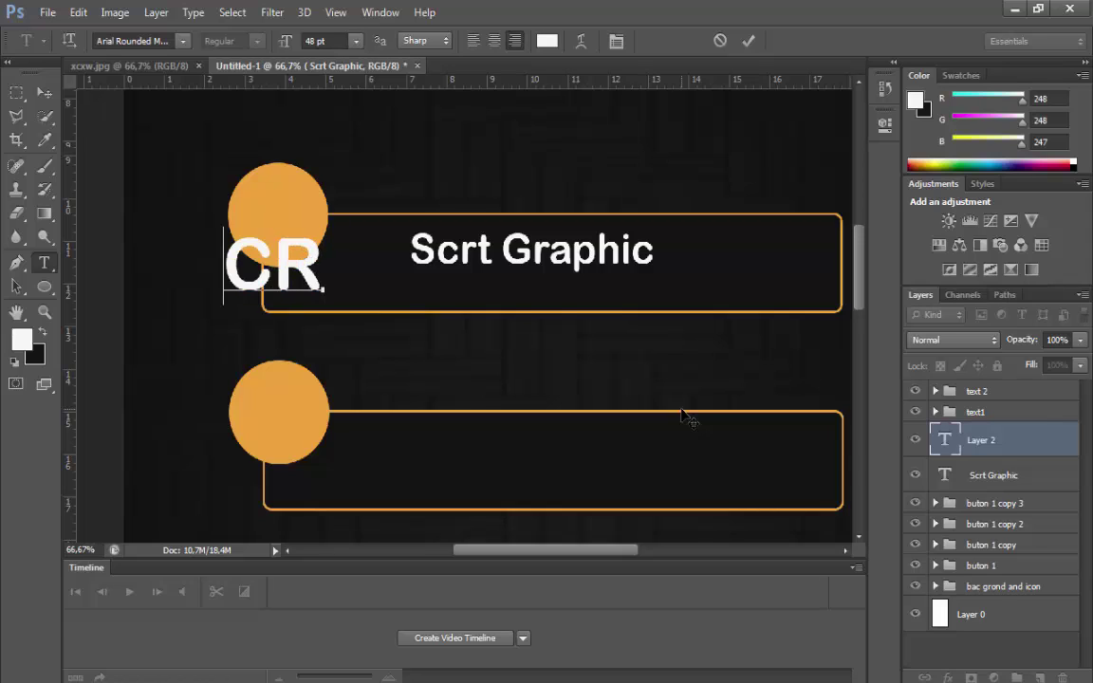
pyautogui.write('EAT')
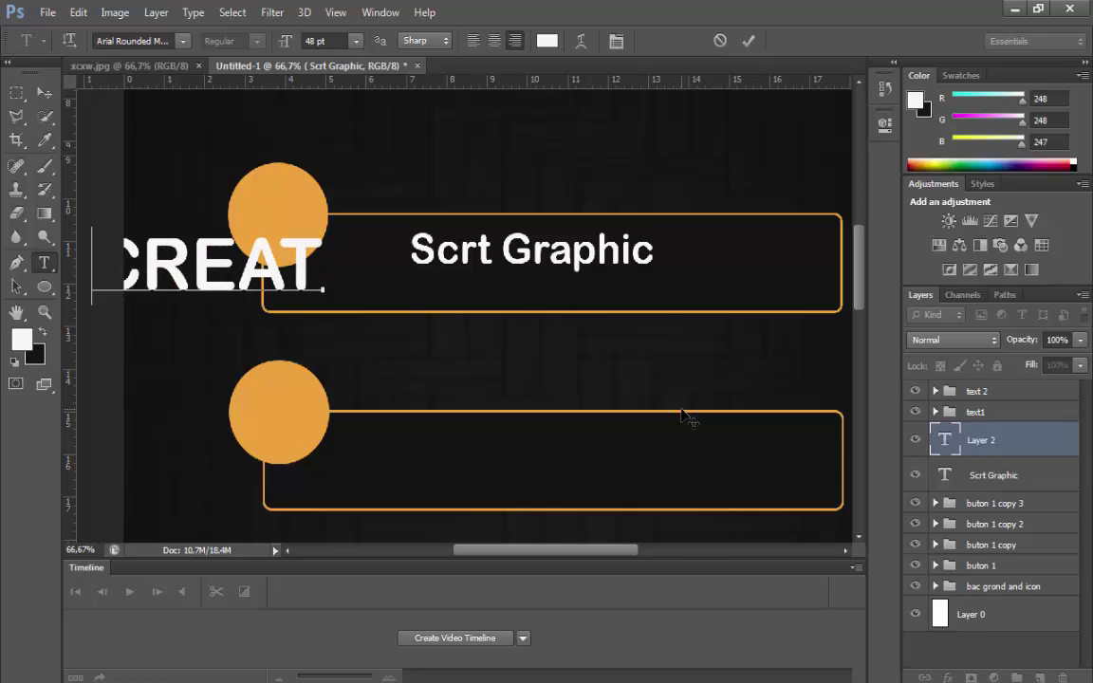
pyautogui.write('IVE S')
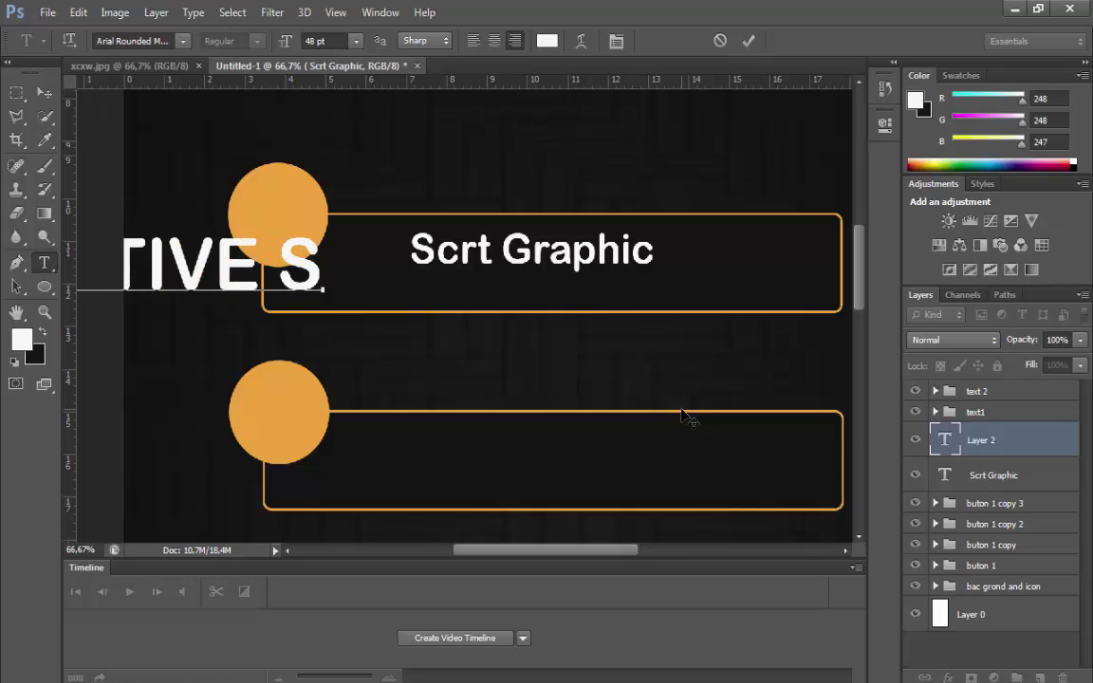
pyautogui.press('BackSpace')
pyautogui.press('BackSpace')
pyautogui.write('DESIGN')
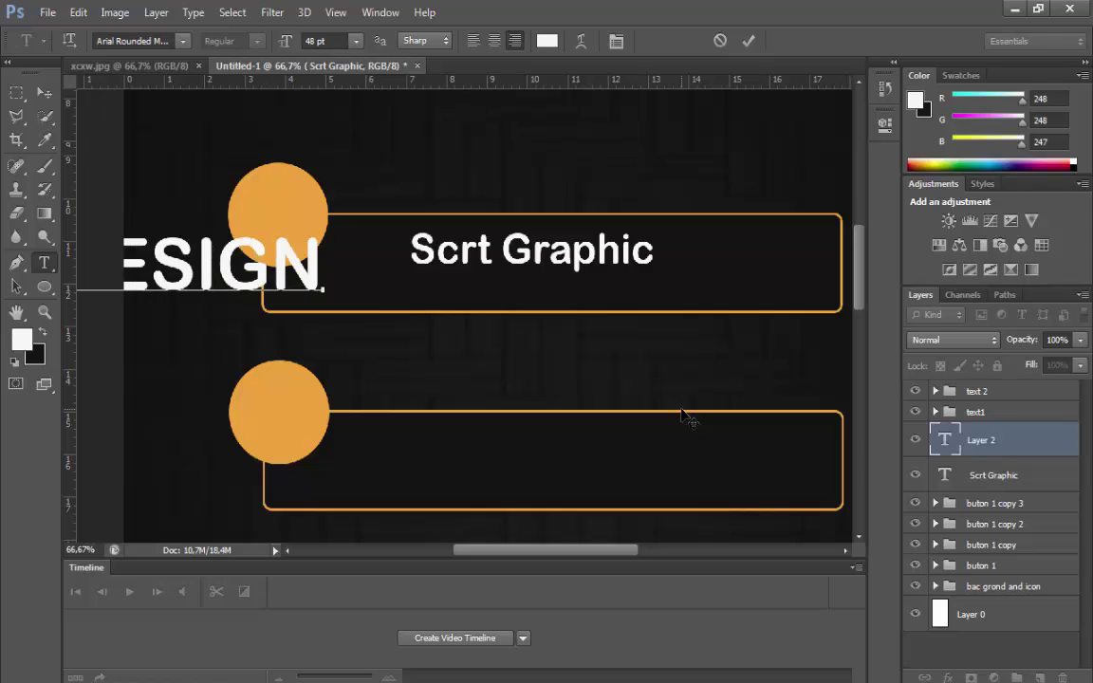
# Shrink the "CREATIVE DESIGN" text to about 10.79 pt and place it beneath "Scrt Graphic" in the first bar.
pyautogui.hotkey('ctrl', 'a')
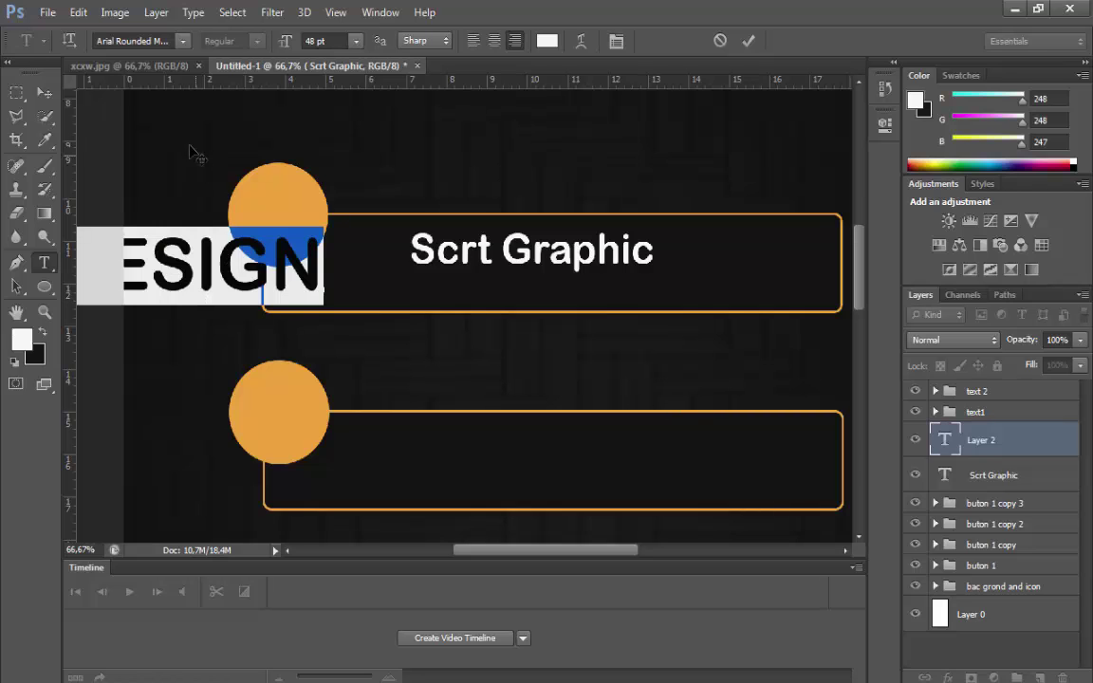
pyautogui.click(78, 11)
pyautogui.click(105, 346)
pyautogui.moveTo(224, 311); pyautogui.dragTo(728, 374)
pyautogui.moveTo(825, 368); pyautogui.dragTo(570, 249)
pyautogui.press('Return')
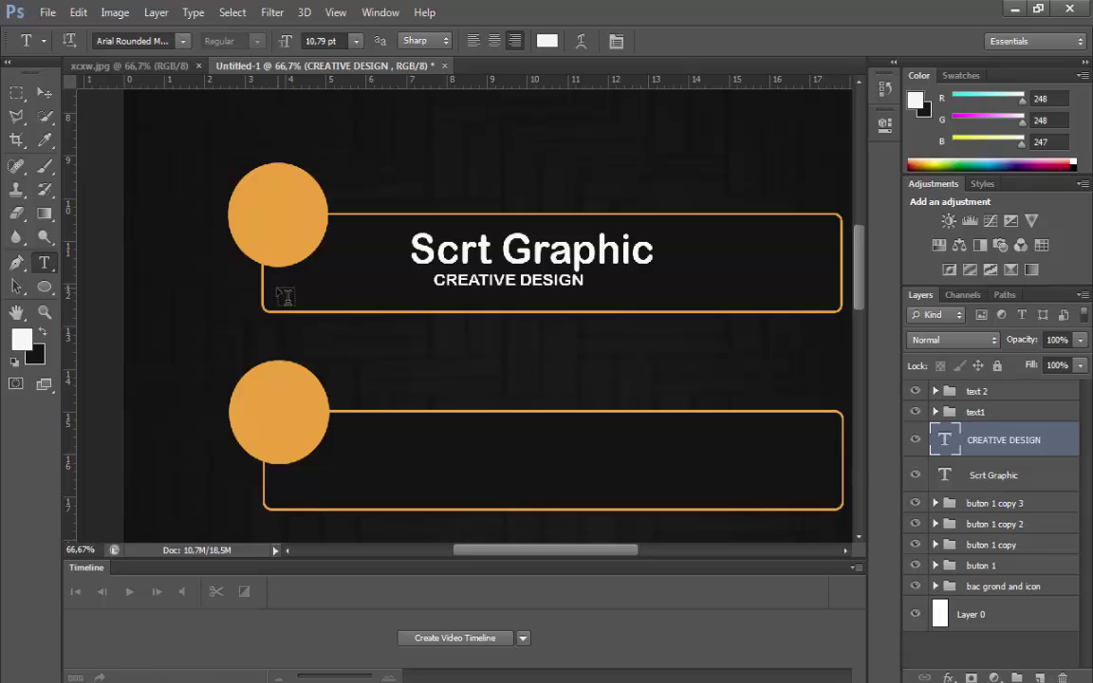
# Rescale the "CREATIVE DESIGN" text to about 99.6% width and 103.5% height.
pyautogui.click(78, 12)
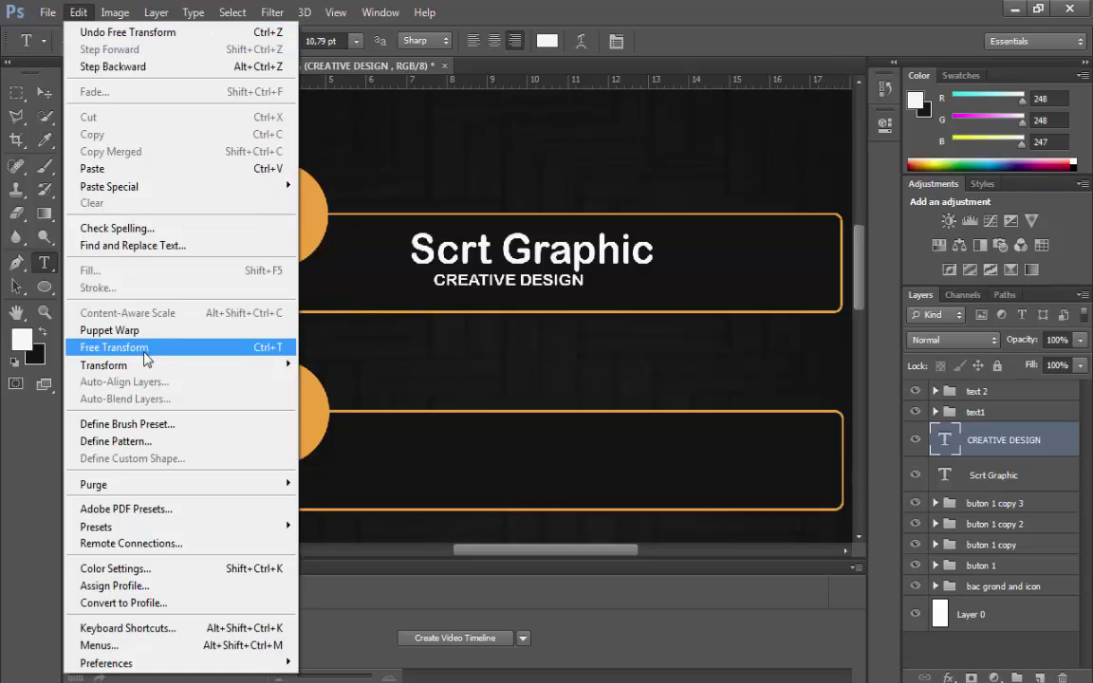
pyautogui.click(114, 347)
pyautogui.moveTo(584, 288); pyautogui.dragTo(581, 293)
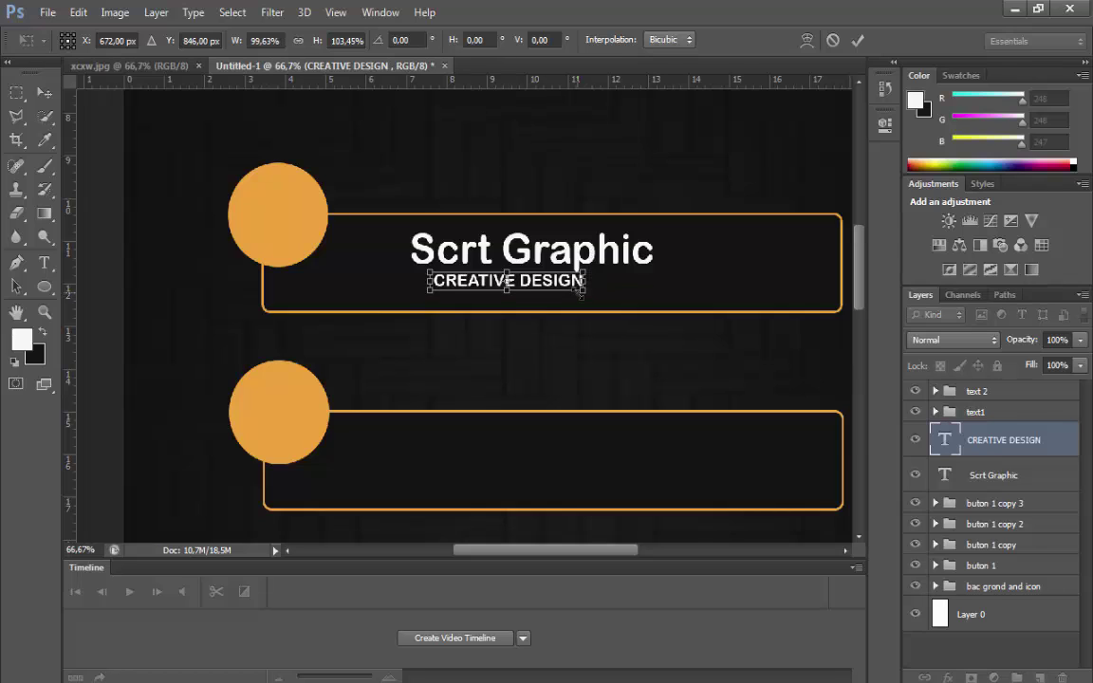
pyautogui.press('Return')
# Nudge "CREATIVE DESIGN" left and slightly up so it sits close under the start of "Scrt Graphic".
pyautogui.click(44, 95)
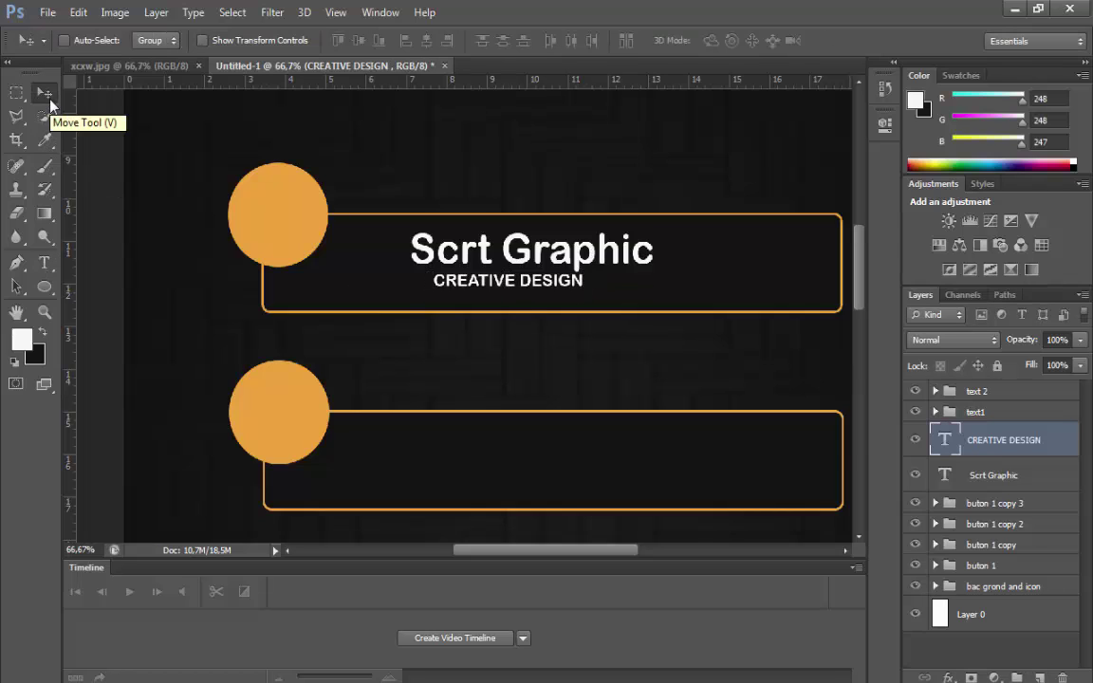
pyautogui.press('Down')
pyautogui.press('Down')
pyautogui.press('Down')
pyautogui.press('Down')
pyautogui.press('Down')
pyautogui.press('Down')
pyautogui.press('Left')
pyautogui.press('Left')
pyautogui.press('Left')
pyautogui.press('Left')
pyautogui.press('Left')
pyautogui.press('Left')
pyautogui.press('Left')
pyautogui.press('Left')
pyautogui.press('Left')
pyautogui.press('Left')
pyautogui.press('Up')
pyautogui.press('Up')
pyautogui.press('Up')
pyautogui.press('Up')
pyautogui.press('Up')
pyautogui.press('Up')
pyautogui.press('Up')
pyautogui.press('Up')
pyautogui.press('Up')
pyautogui.press('Up')
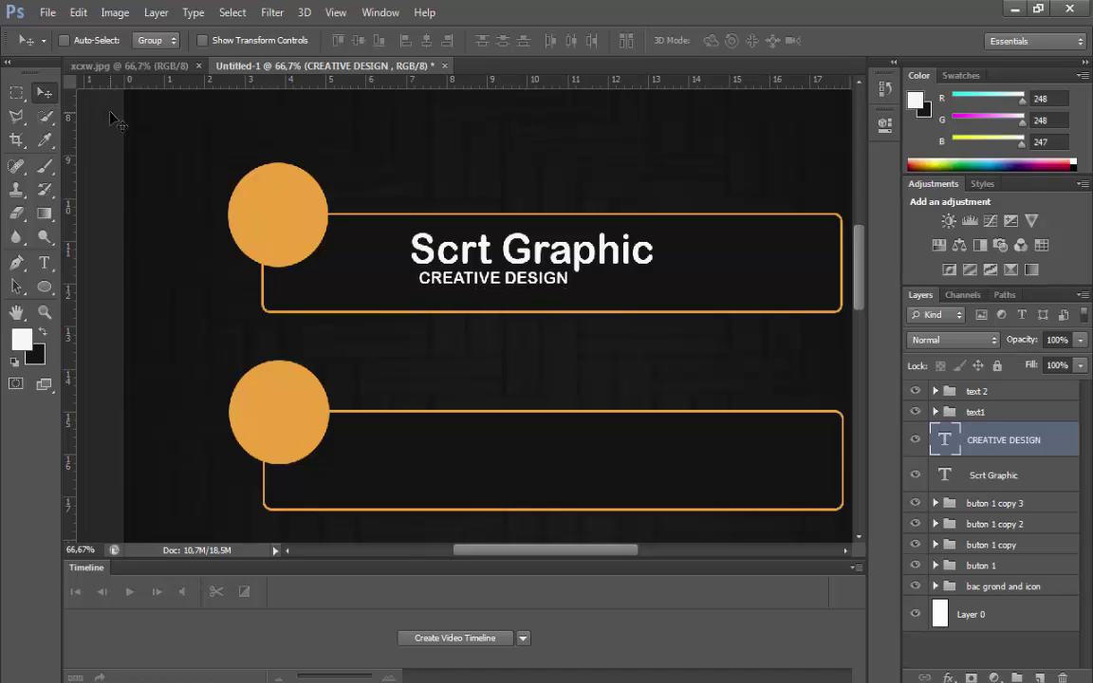
# Add a white "+" at 18 pt in the second button bar and place it just right of the circle.
pyautogui.click(43, 262)
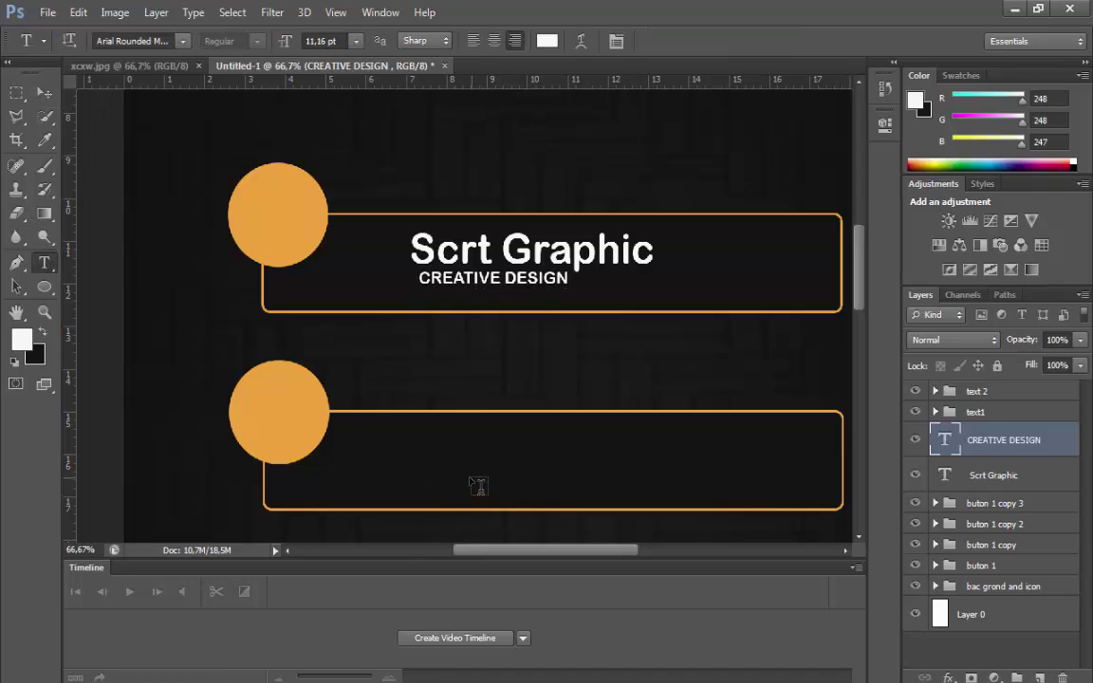
pyautogui.click(432, 471)
pyautogui.write('+')
pyautogui.hotkey('ctrl', 'a')
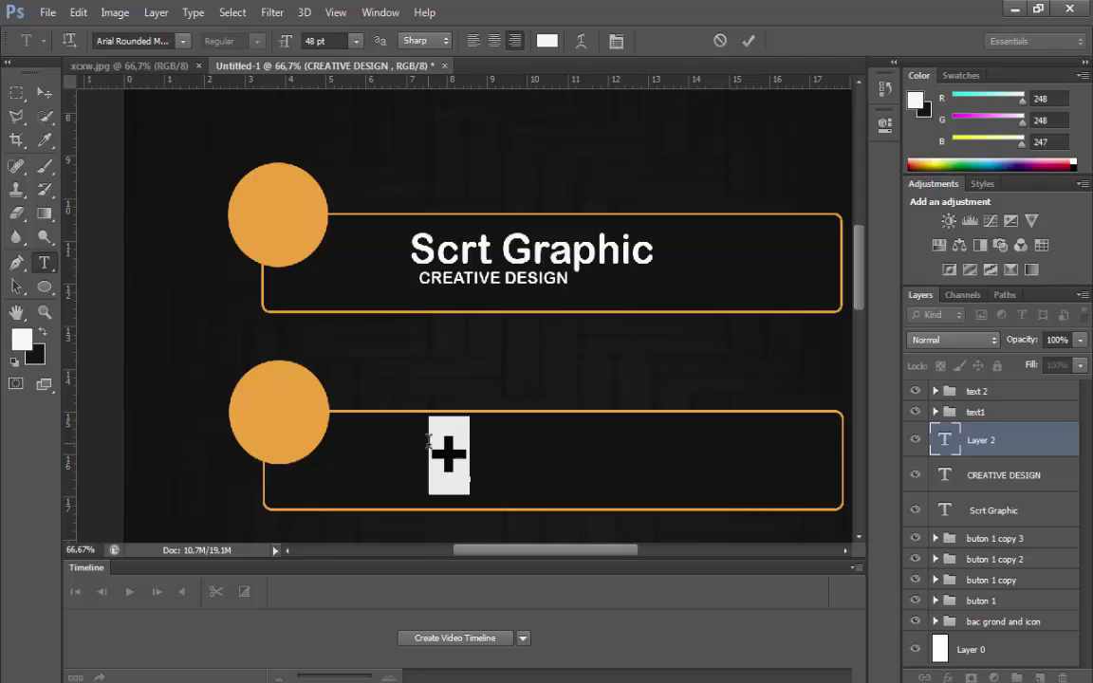
pyautogui.click(356, 42)
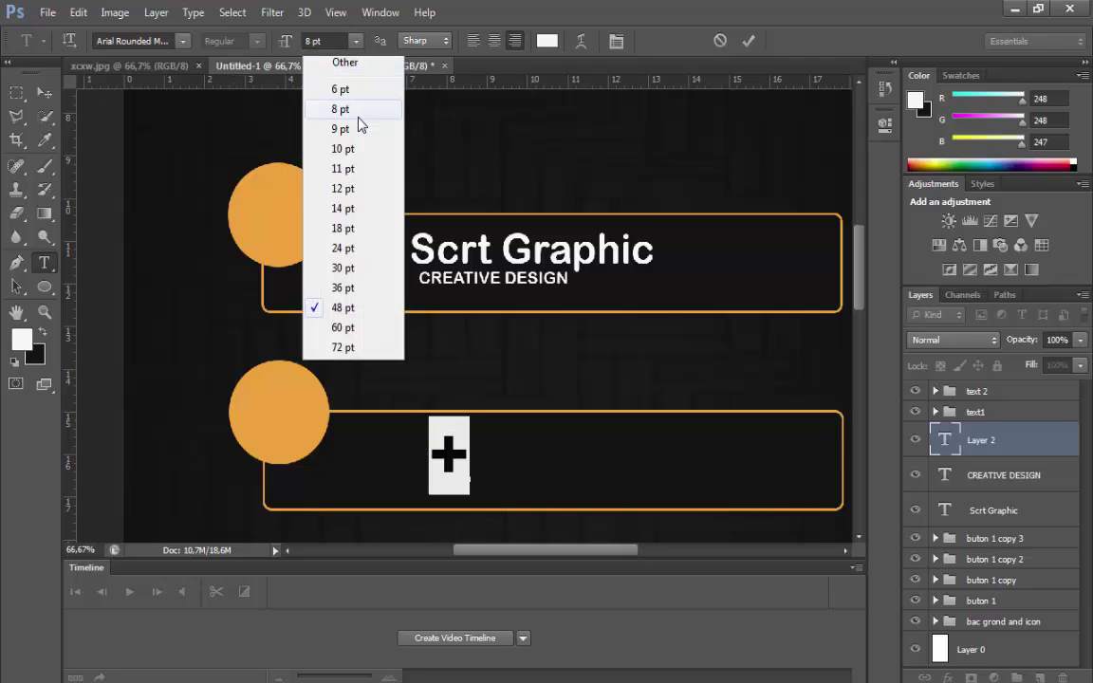
pyautogui.click(339, 108)
pyautogui.click(355, 41)
pyautogui.click(353, 235)
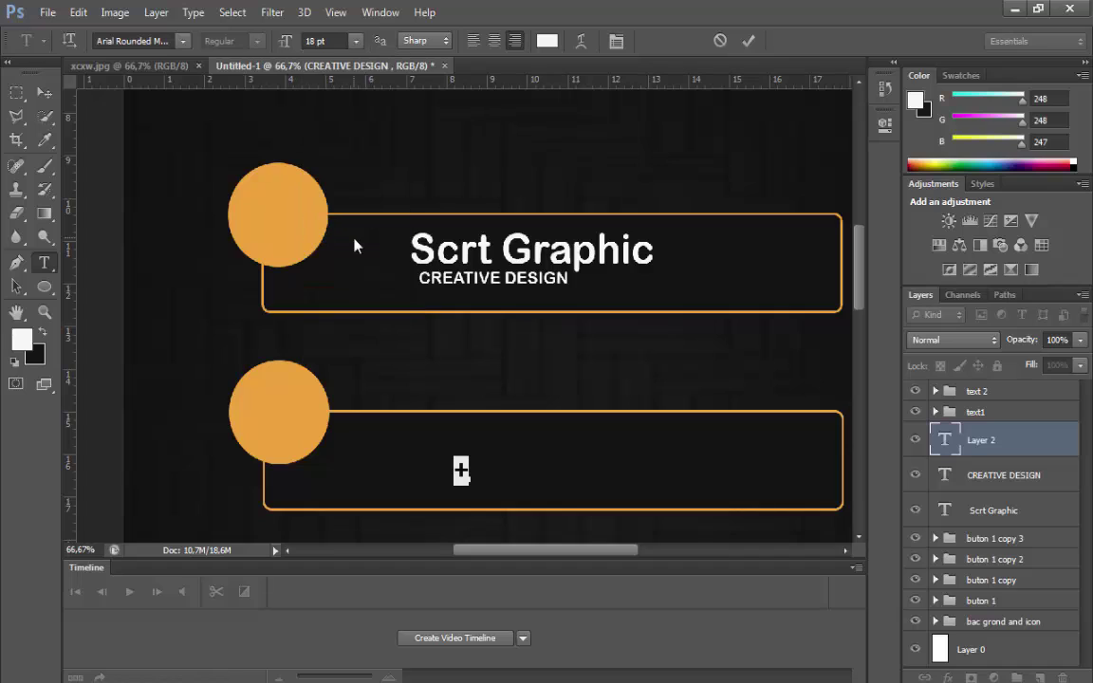
pyautogui.click(45, 92)
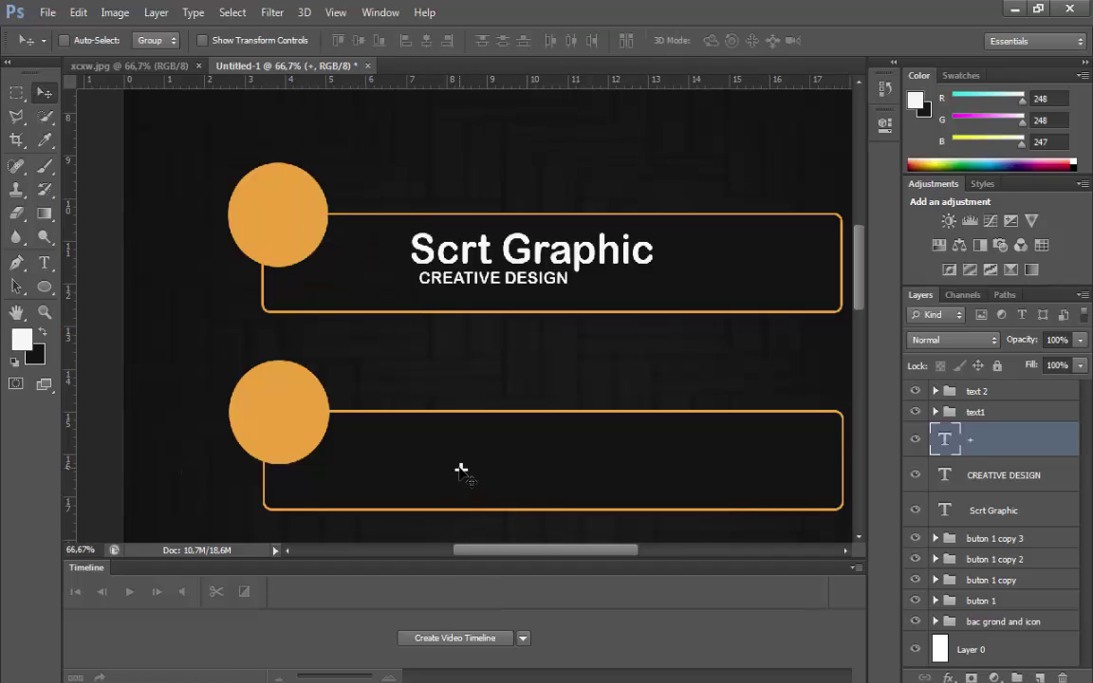
pyautogui.moveTo(461, 471); pyautogui.dragTo(380, 442)
# Add the number "02" as a separate text layer right beside the plus sign in the second bar.
pyautogui.click(44, 263)
pyautogui.click(400, 452)
pyautogui.write('02')
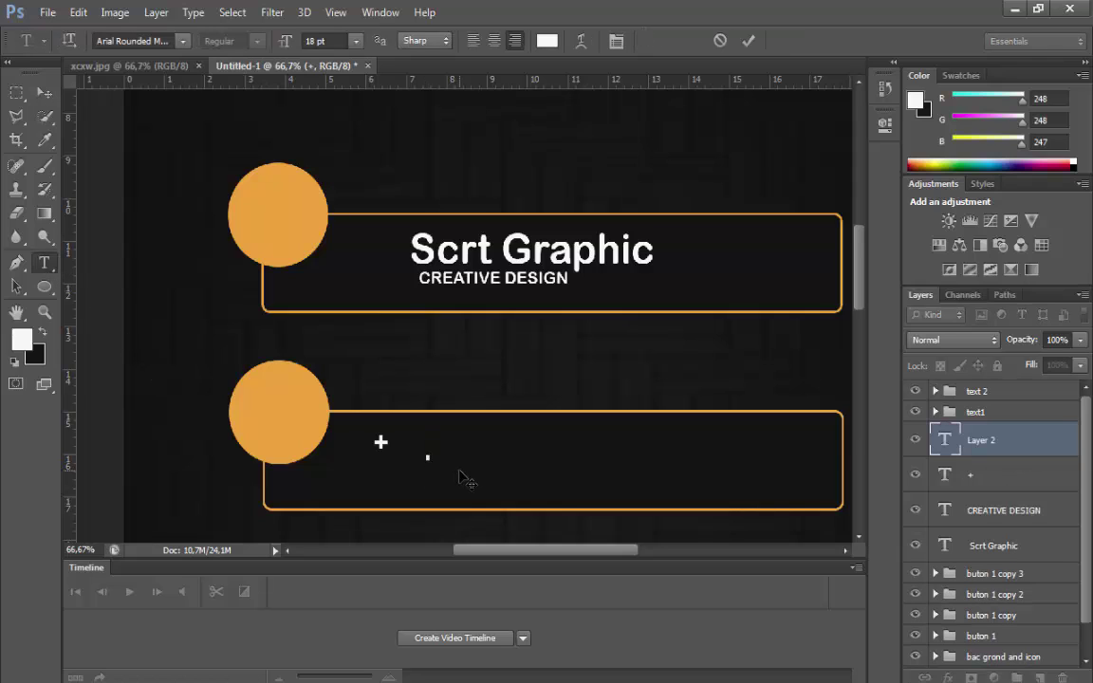
pyautogui.click(44, 92)
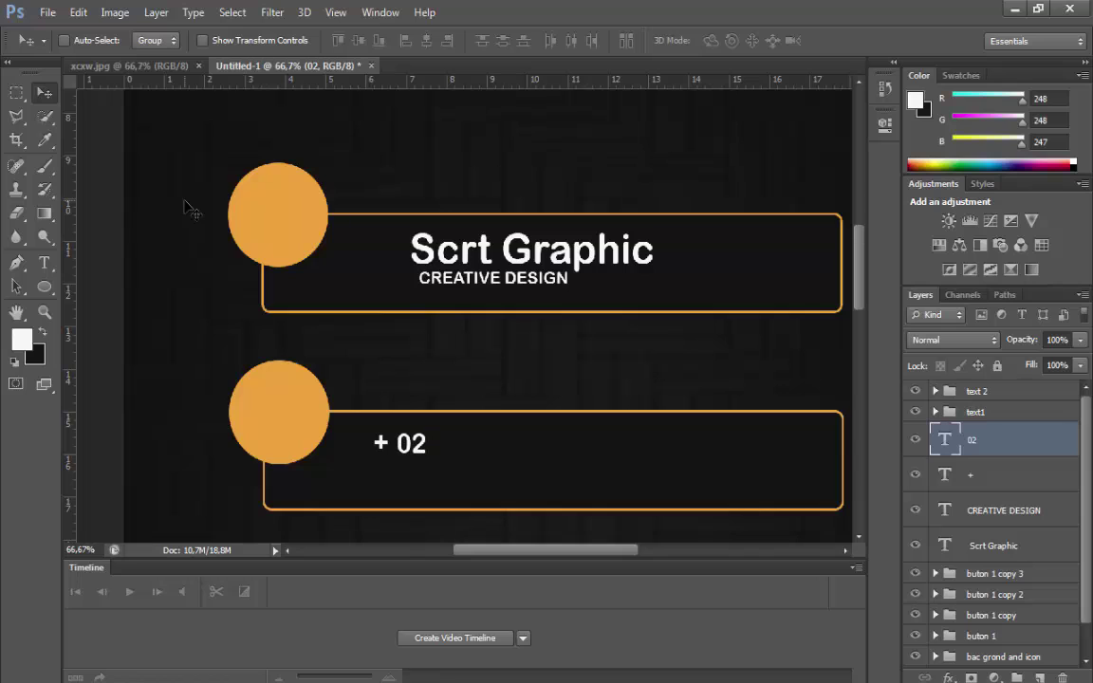
# Duplicate the "+" and "02" text layers together and move the copies directly below the originals.
pyautogui.keyDown('shift'); pyautogui.click(968, 474); pyautogui.keyUp('shift')
pyautogui.rightClick(968, 444)
pyautogui.press('Down')
pyautogui.press('Return')
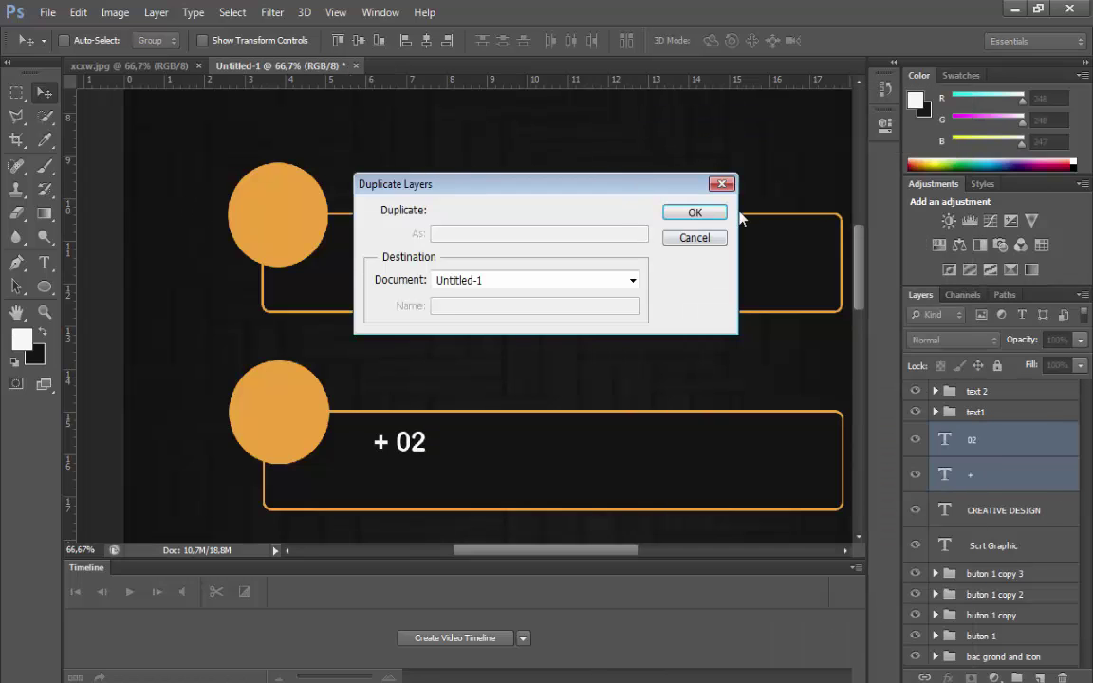
pyautogui.click(720, 214)
pyautogui.hotkey('shift', 'Down')
pyautogui.hotkey('shift', 'Down')
pyautogui.hotkey('shift', 'Down')
pyautogui.hotkey('shift', 'Down')
pyautogui.hotkey('shift', 'Down')
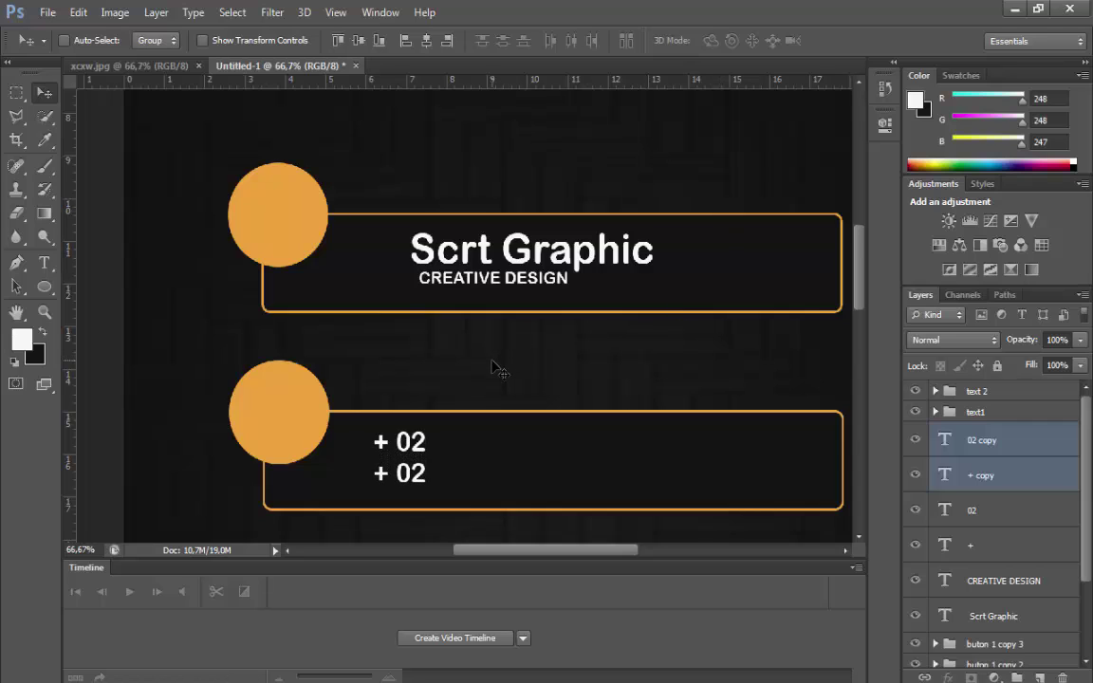
# Change the copied number in the lower line of the second bar to "03".
pyautogui.click(44, 263)
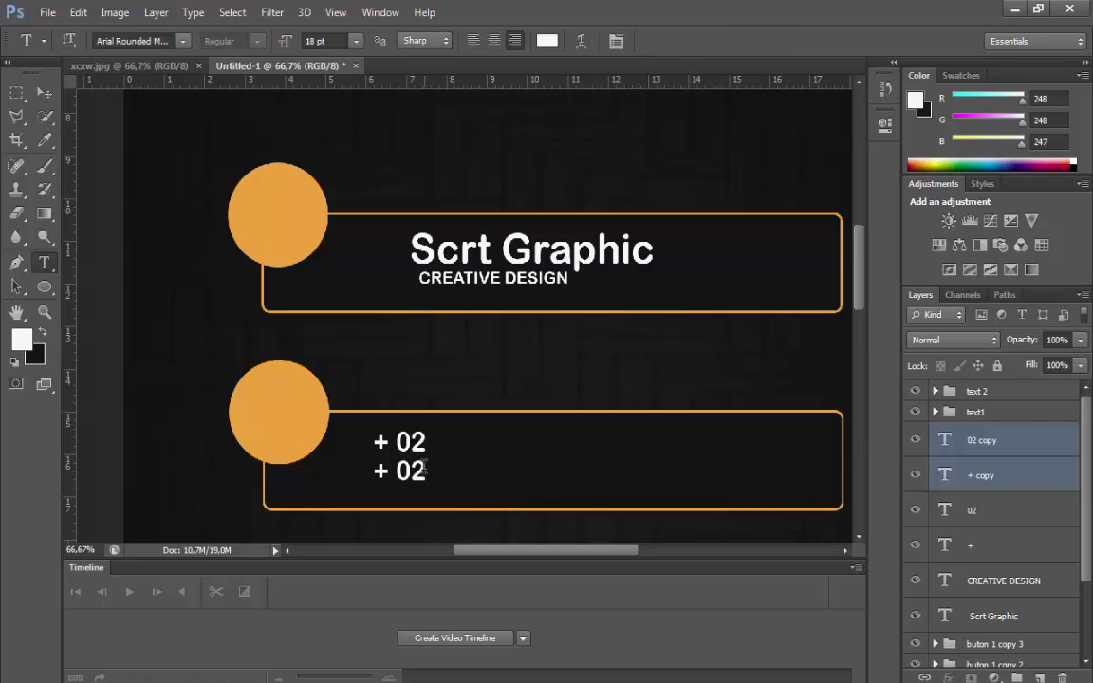
pyautogui.moveTo(425, 468); pyautogui.dragTo(412, 468)
pyautogui.write('3')
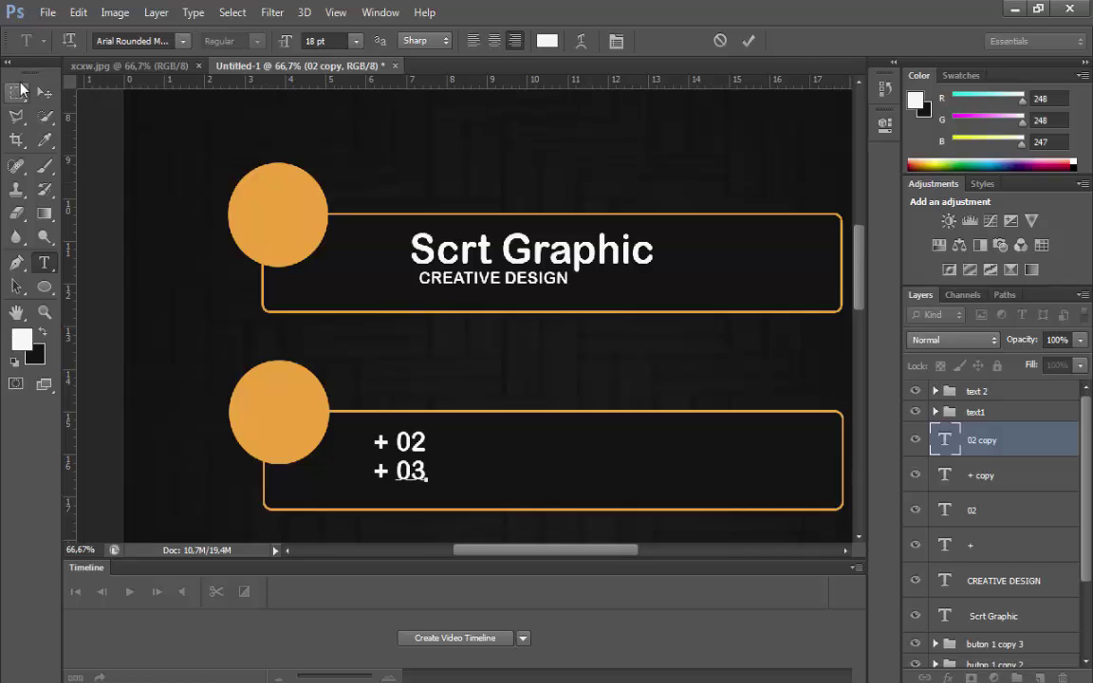
# Add the phone number's next three-digit group as a separate white text layer and place it just right of "02" in the second bar.
pyautogui.click(42, 93)
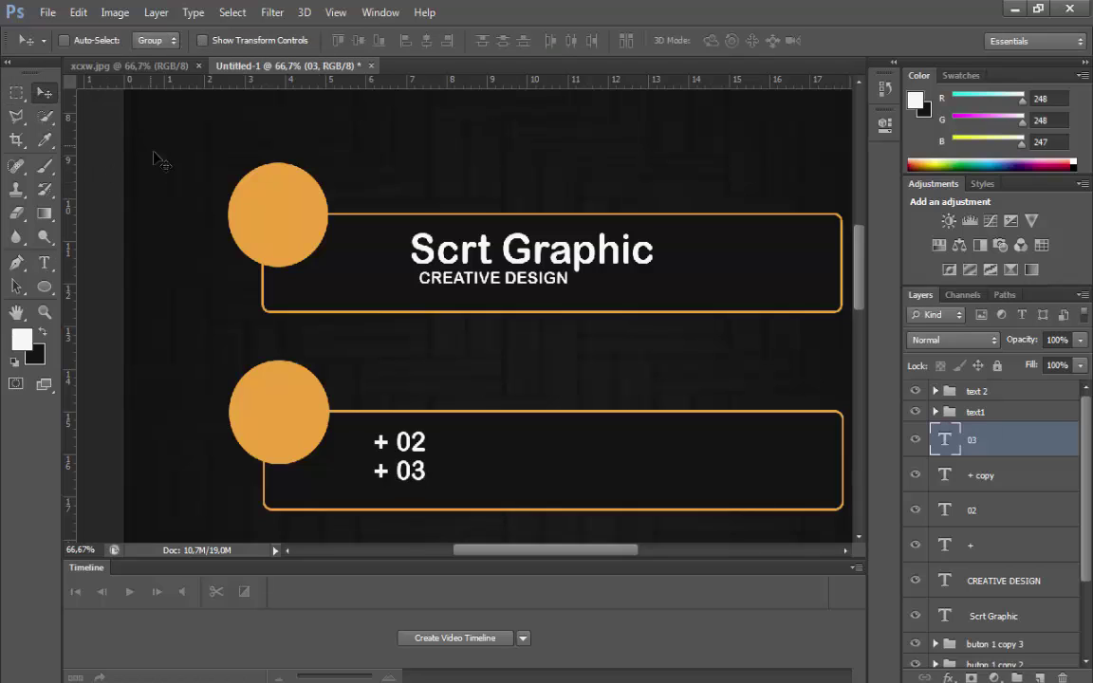
pyautogui.click(44, 263)
pyautogui.click(491, 474)
pyautogui.write('4')
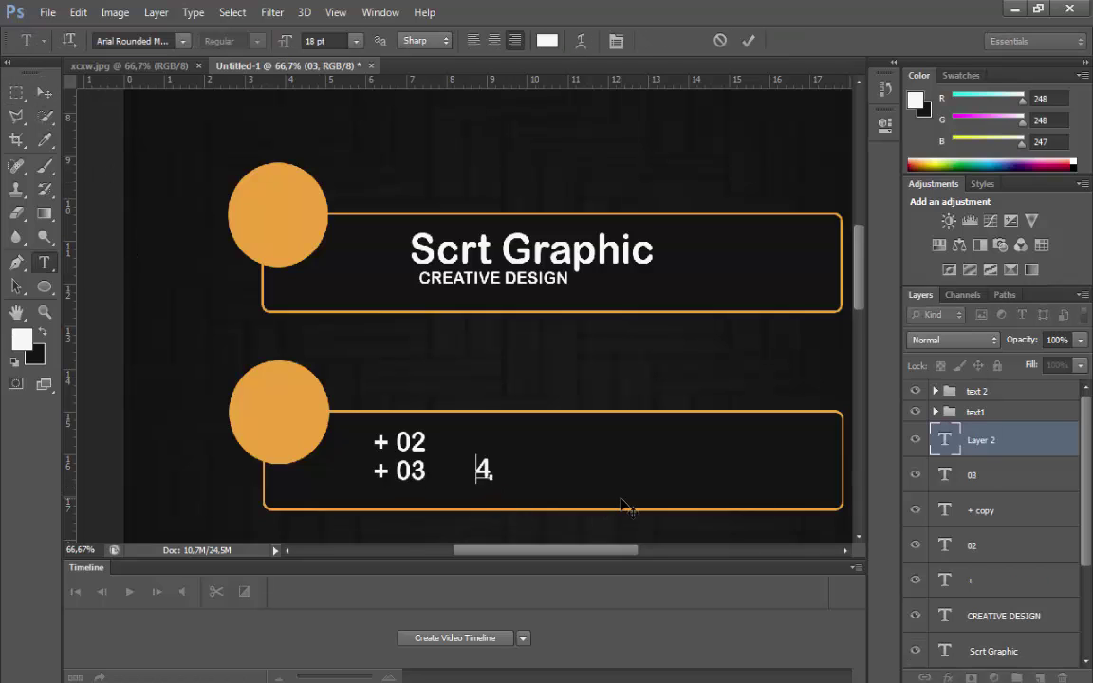
pyautogui.write('76')
pyautogui.click(44, 92)
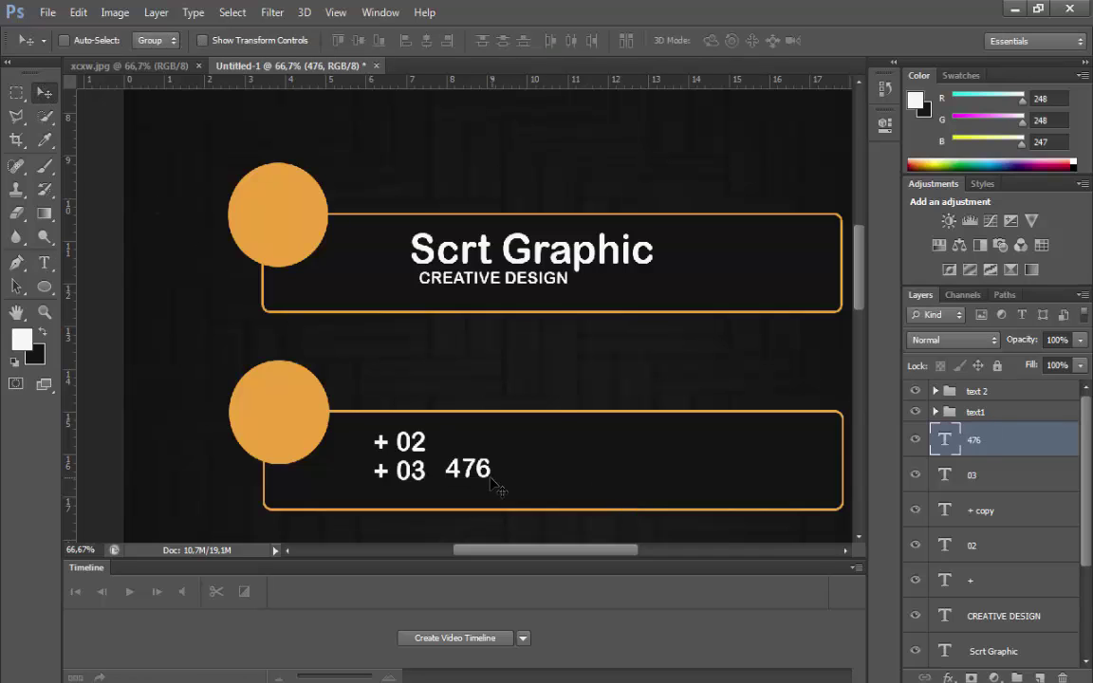
pyautogui.moveTo(494, 484); pyautogui.dragTo(484, 459)
# Duplicate the three-digit text layer and move the copy straight down beside "03".
pyautogui.rightClick(987, 444)
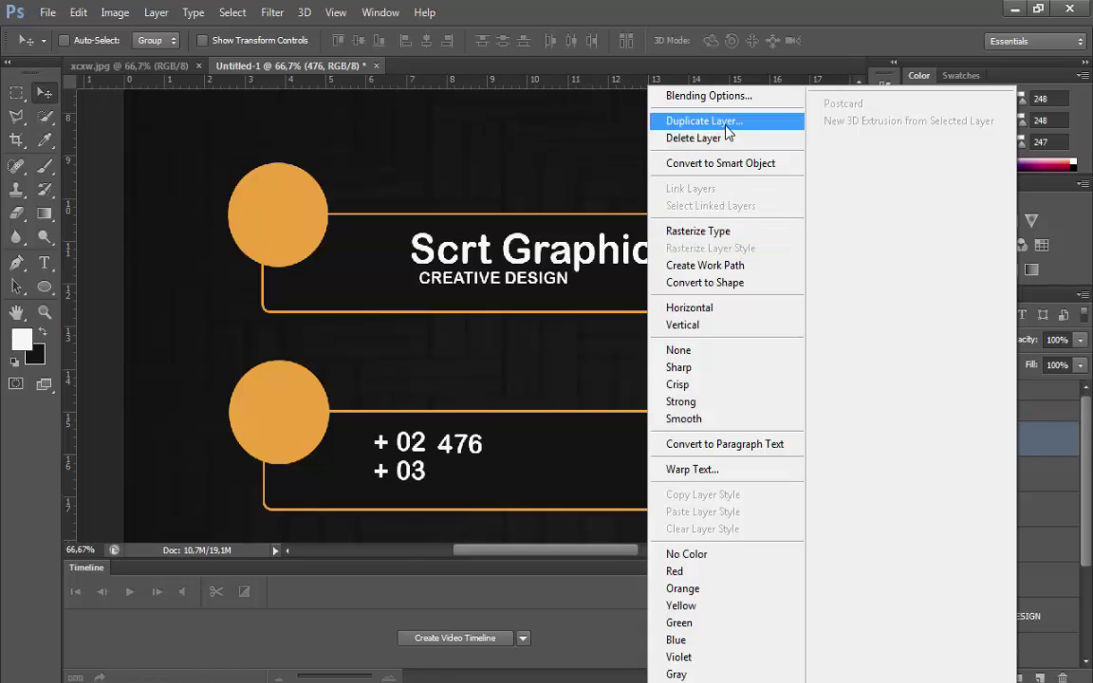
pyautogui.click(702, 120)
pyautogui.click(698, 213)
pyautogui.hotkey('shift', 'Down')
pyautogui.hotkey('shift', 'Down')
pyautogui.hotkey('shift', 'Down')
pyautogui.hotkey('shift', 'Down')
pyautogui.hotkey('shift', 'Down')
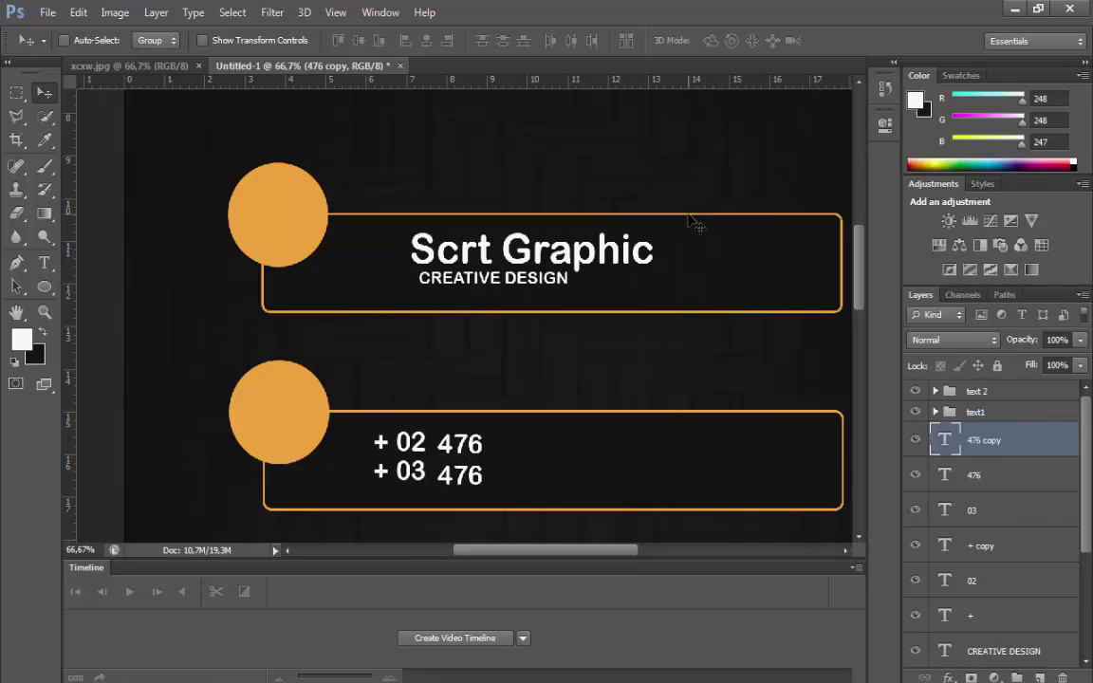
# Duplicate both three-digit text layers together and place the copies just right of the originals as a second column.
pyautogui.keyDown('shift'); pyautogui.click(974, 479); pyautogui.keyUp('shift')
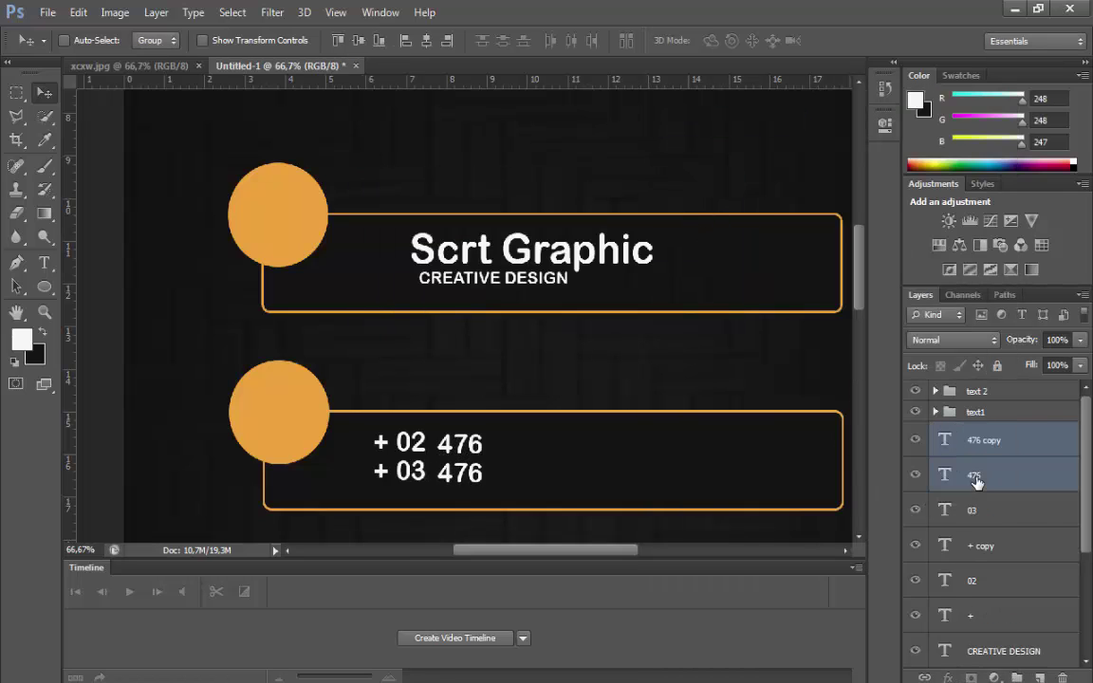
pyautogui.rightClick(975, 477)
pyautogui.click(664, 121)
pyautogui.click(667, 211)
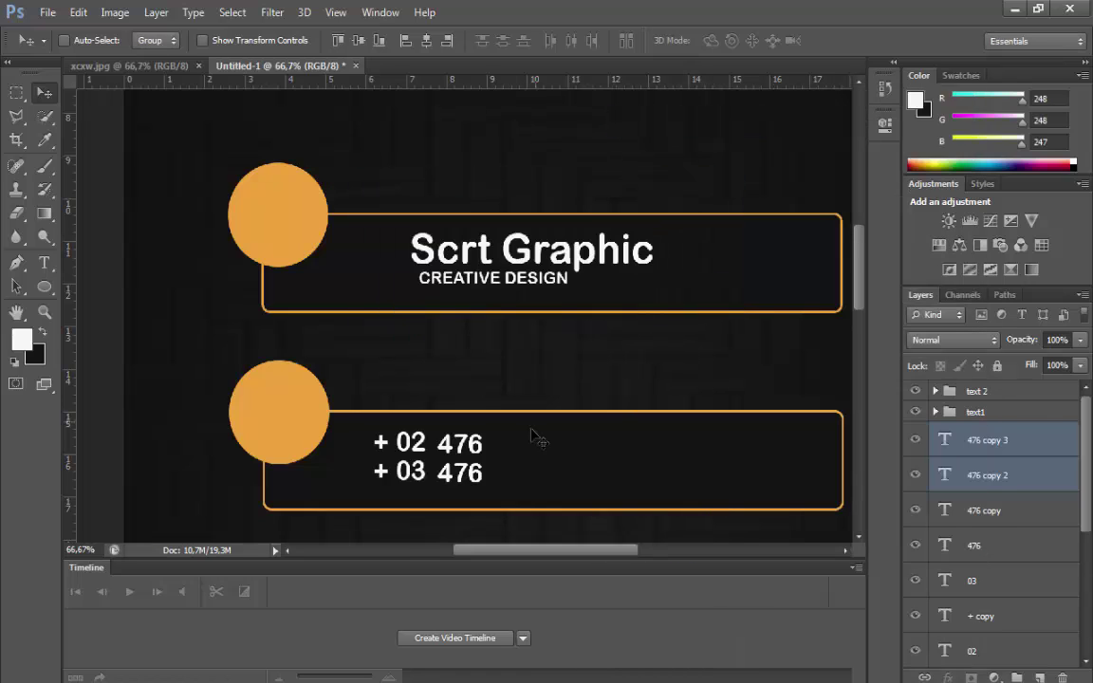
pyautogui.moveTo(501, 458); pyautogui.dragTo(557, 460)
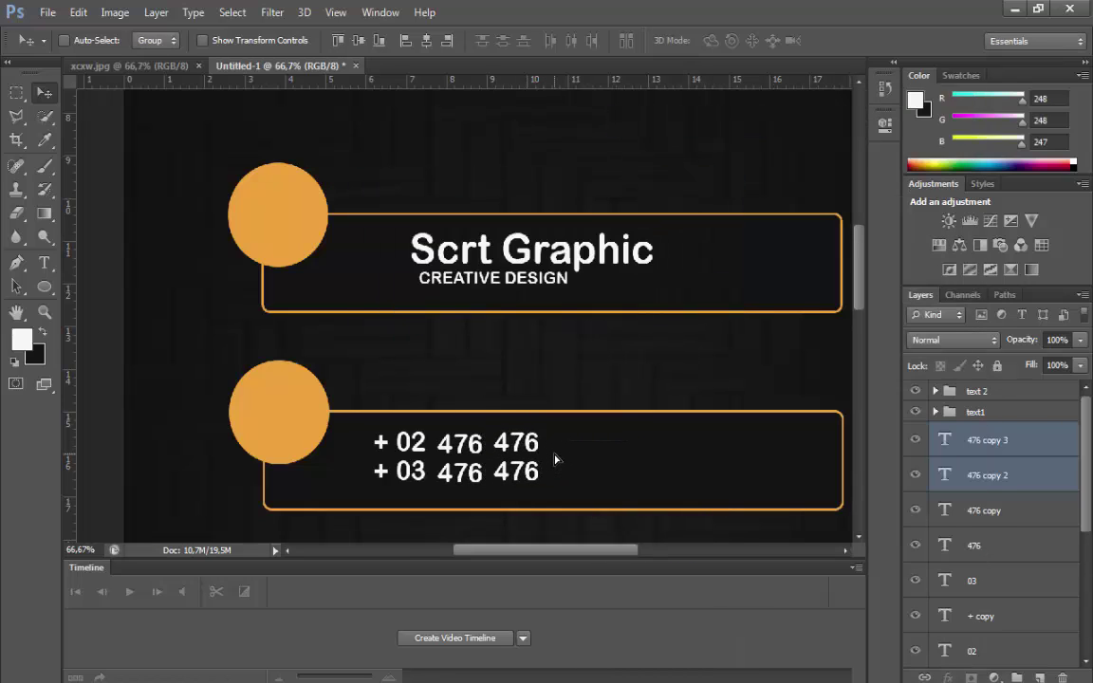
pyautogui.press('Right')
pyautogui.press('Right')
pyautogui.press('Right')
pyautogui.press('Right')
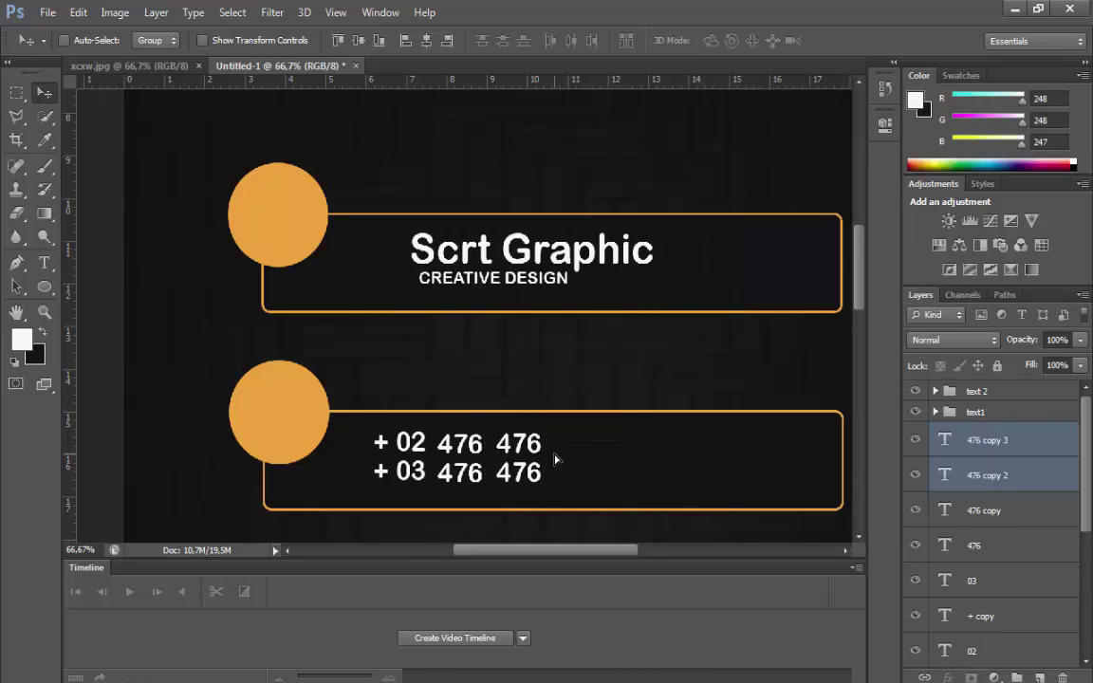
# Duplicate the second column of digit groups and place the copies to its right as a third column with equal spacing.
pyautogui.rightClick(995, 460)
pyautogui.click(707, 117)
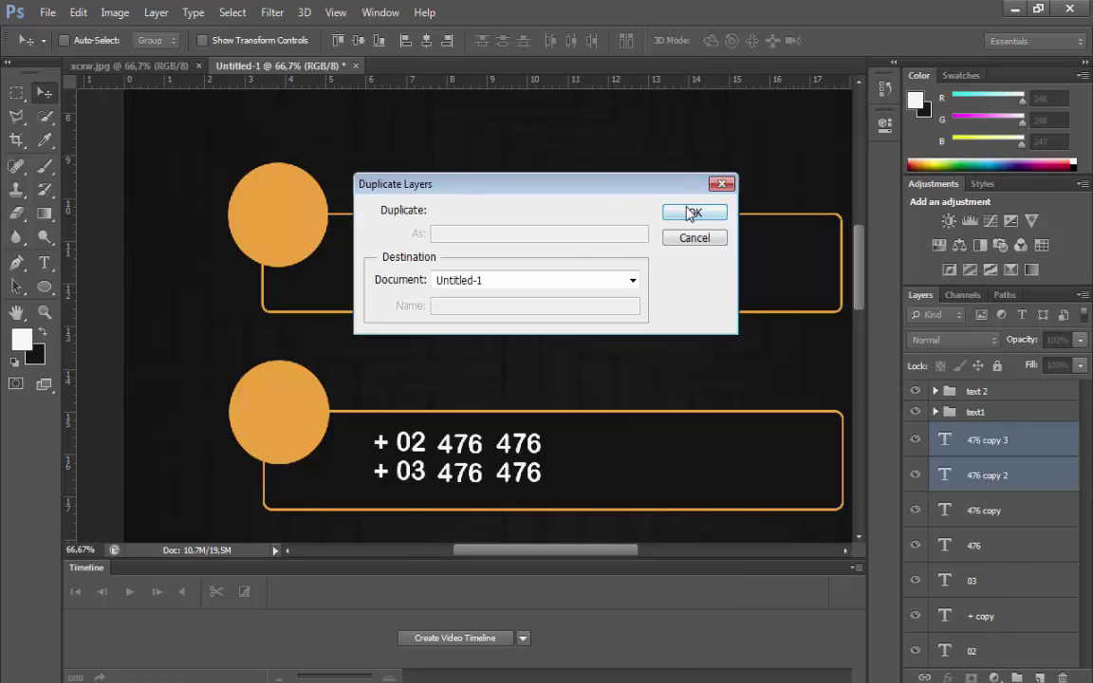
pyautogui.click(692, 212)
pyautogui.moveTo(536, 465); pyautogui.dragTo(592, 466)
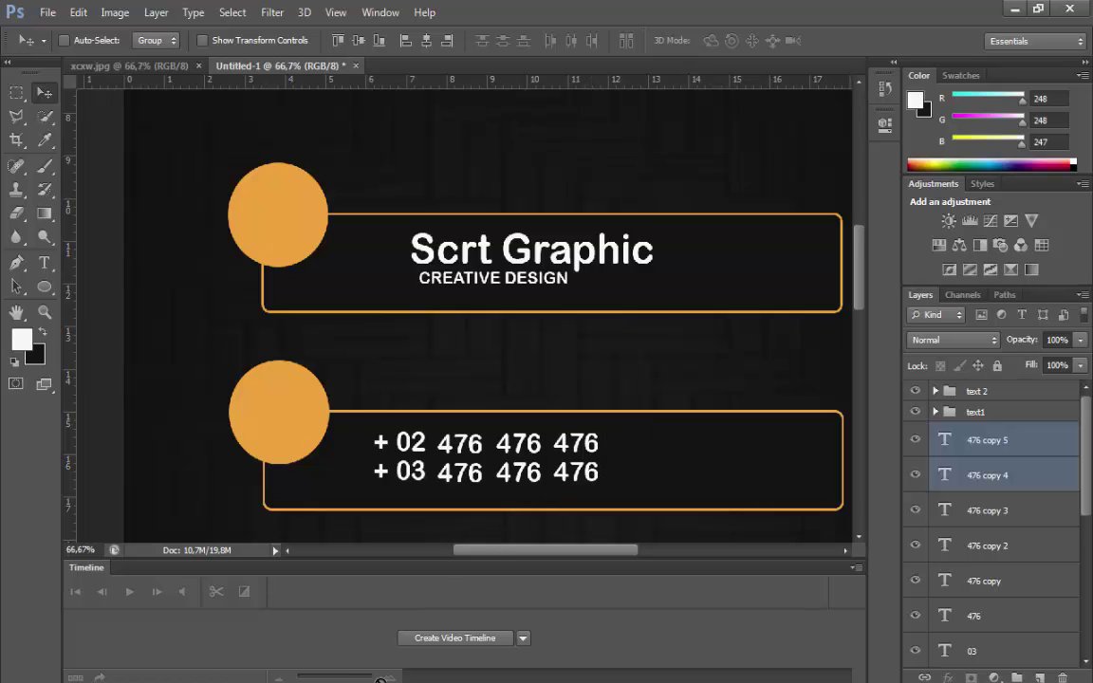
# Add a white 18 pt text layer with the placeholder e-mail address in the third button bar.
pyautogui.scroll(-5, 664, 418)
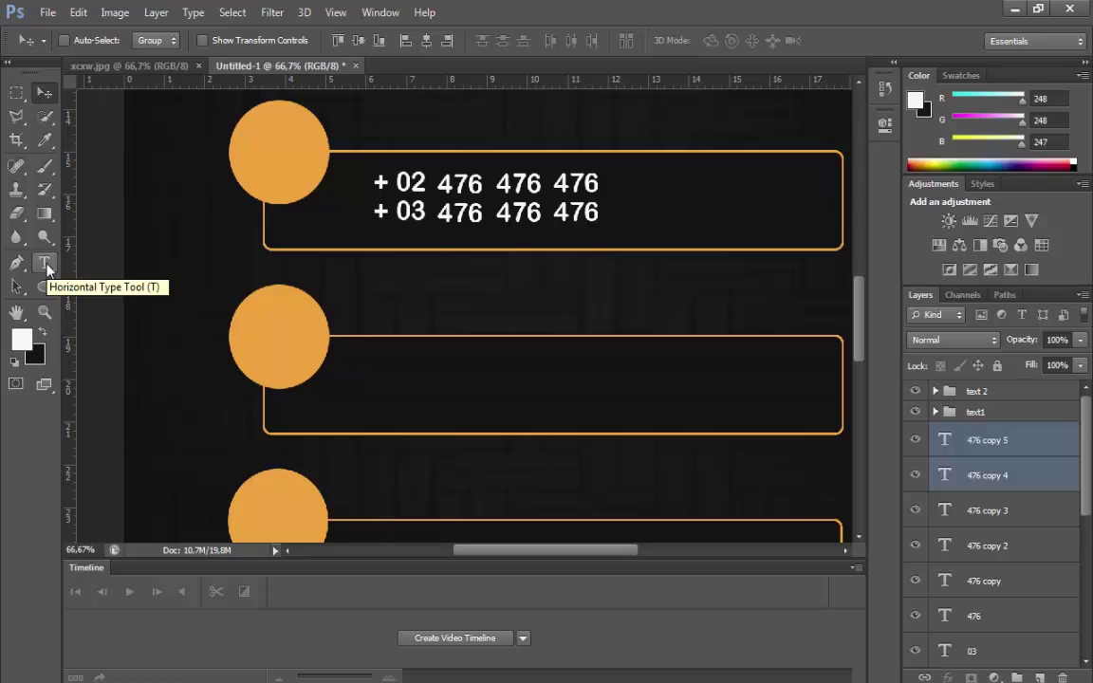
pyautogui.click(45, 266)
pyautogui.click(381, 366)
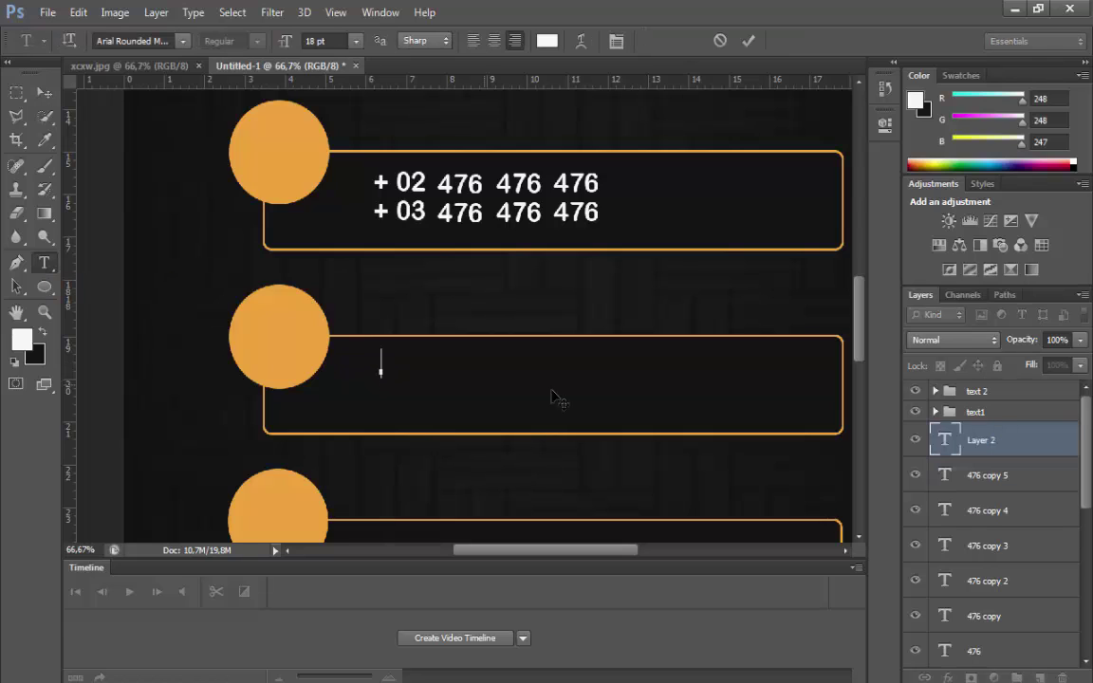
pyautogui.write('UR')
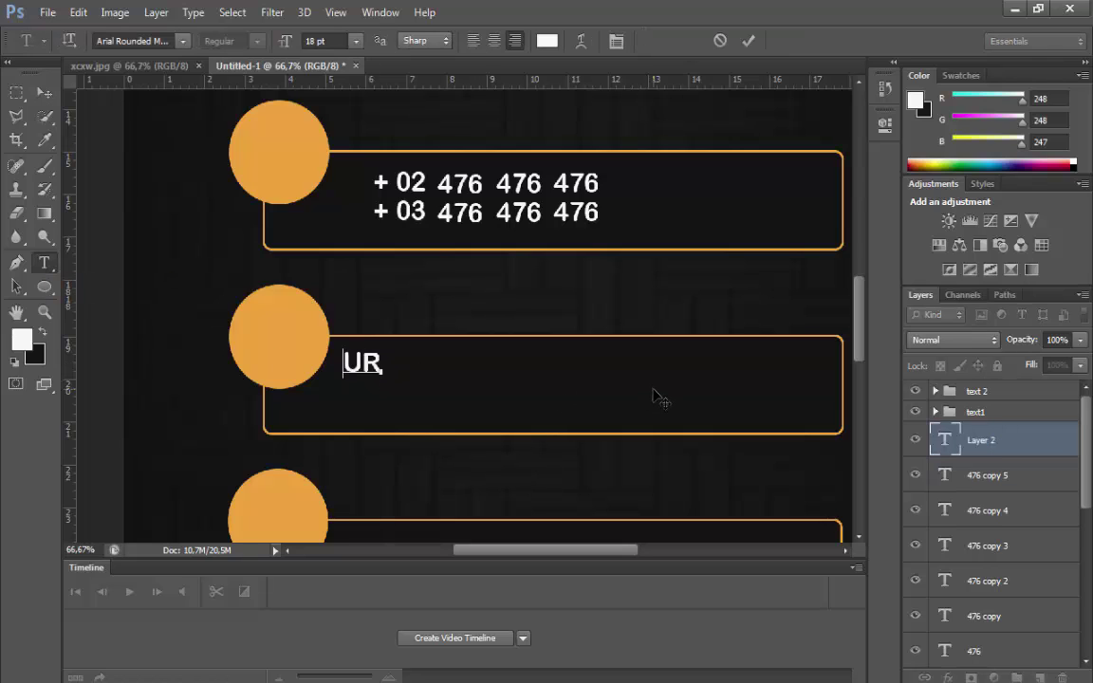
pyautogui.write('NAM')
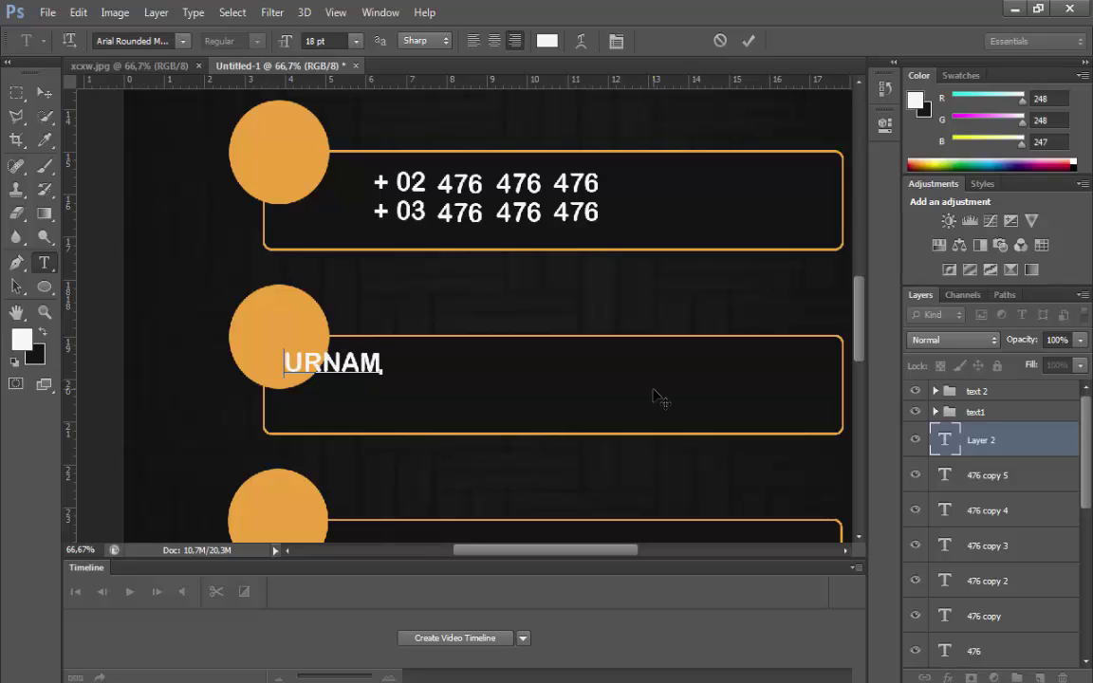
pyautogui.write('@EMAIL.COM')
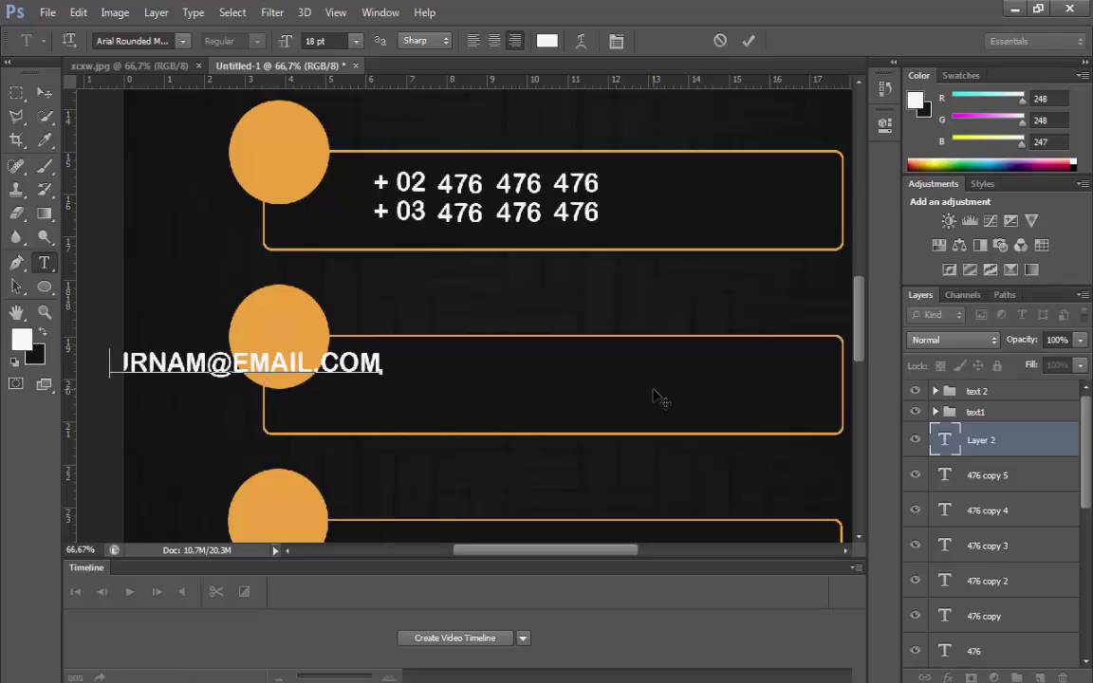
# Free Transform the e-mail text to about 91% and place it in the third bar's upper half, left-aligned with the phone lines above.
pyautogui.click(79, 13)
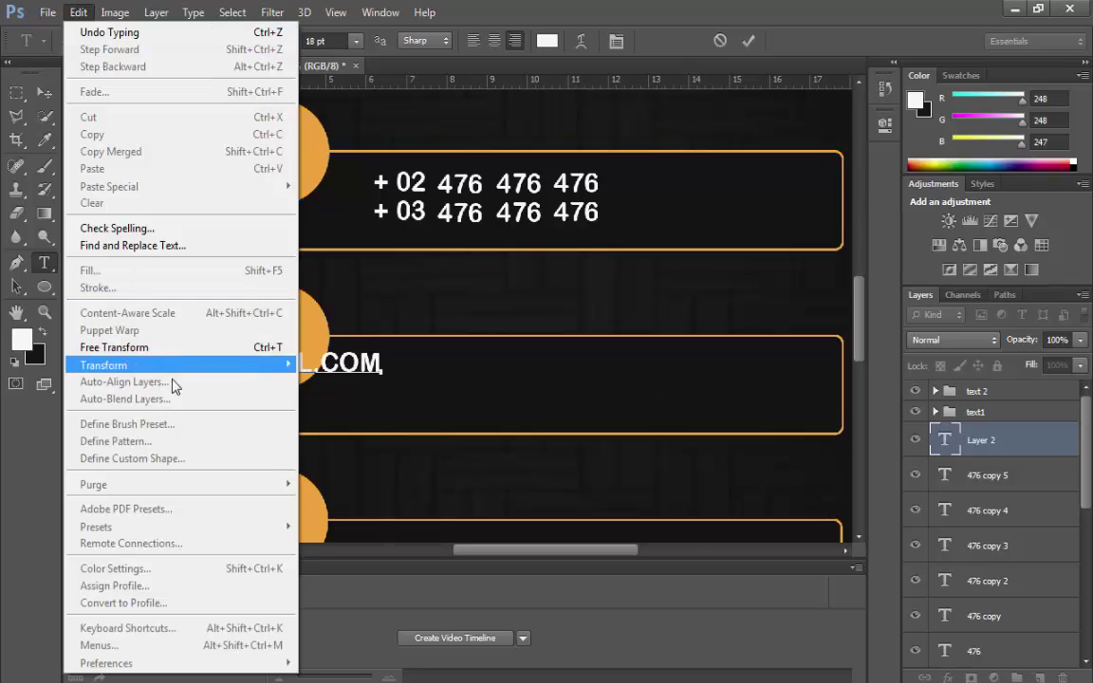
pyautogui.click(275, 346)
pyautogui.moveTo(417, 362); pyautogui.dragTo(590, 368)
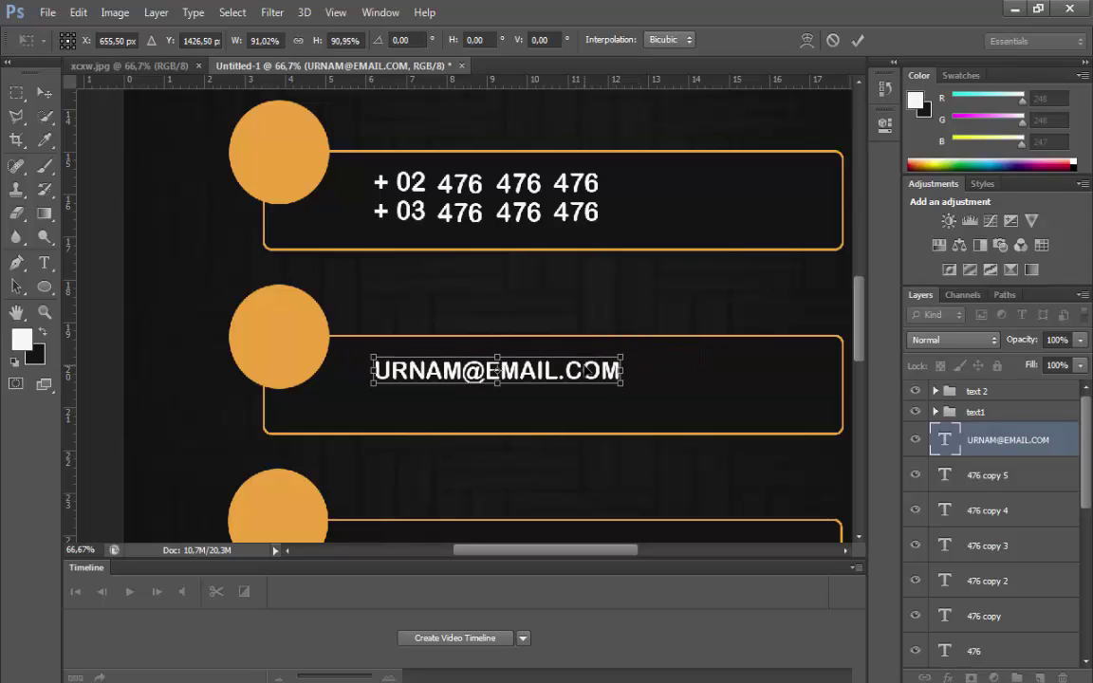
pyautogui.press('Return')
# Add the text "URWEBSITENAME.COM" in the third bar and place it directly below the e-mail line, aligned to its left edge.
pyautogui.press('t')
pyautogui.click(432, 419)
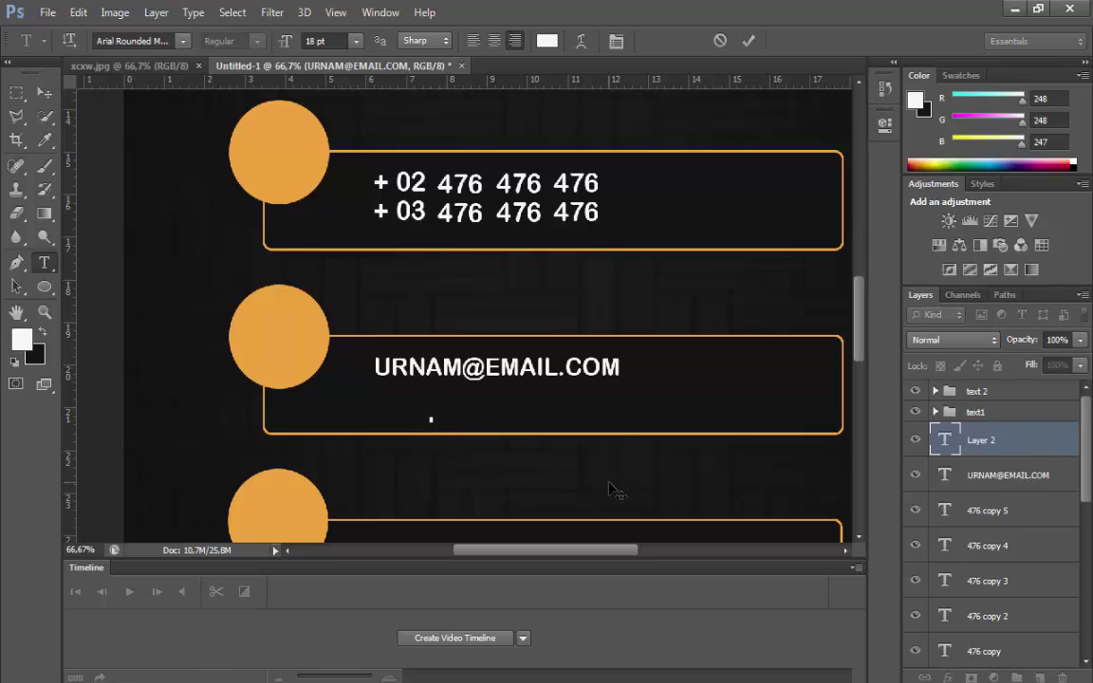
pyautogui.write('URWEBSITENAME.COM')
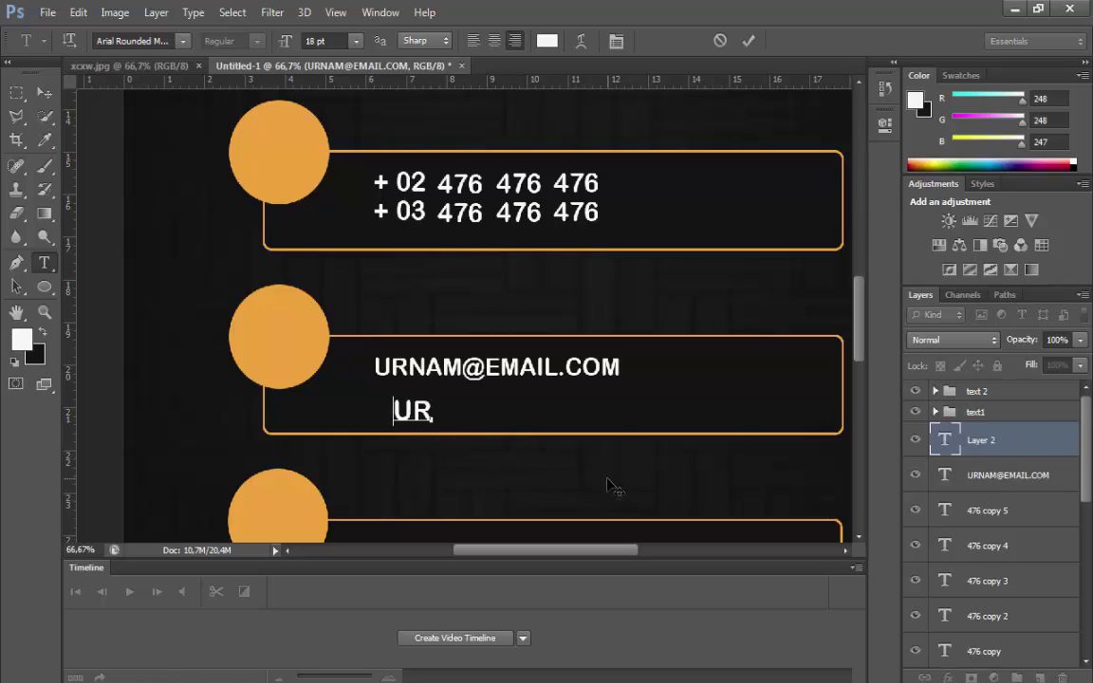
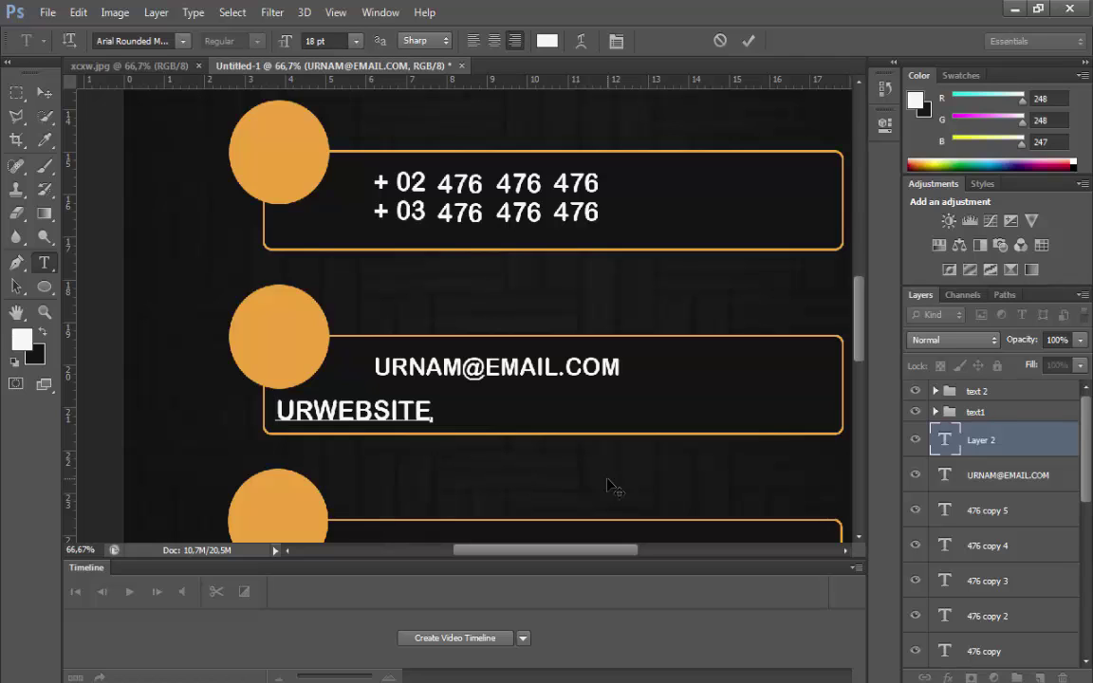
pyautogui.write('NAME')
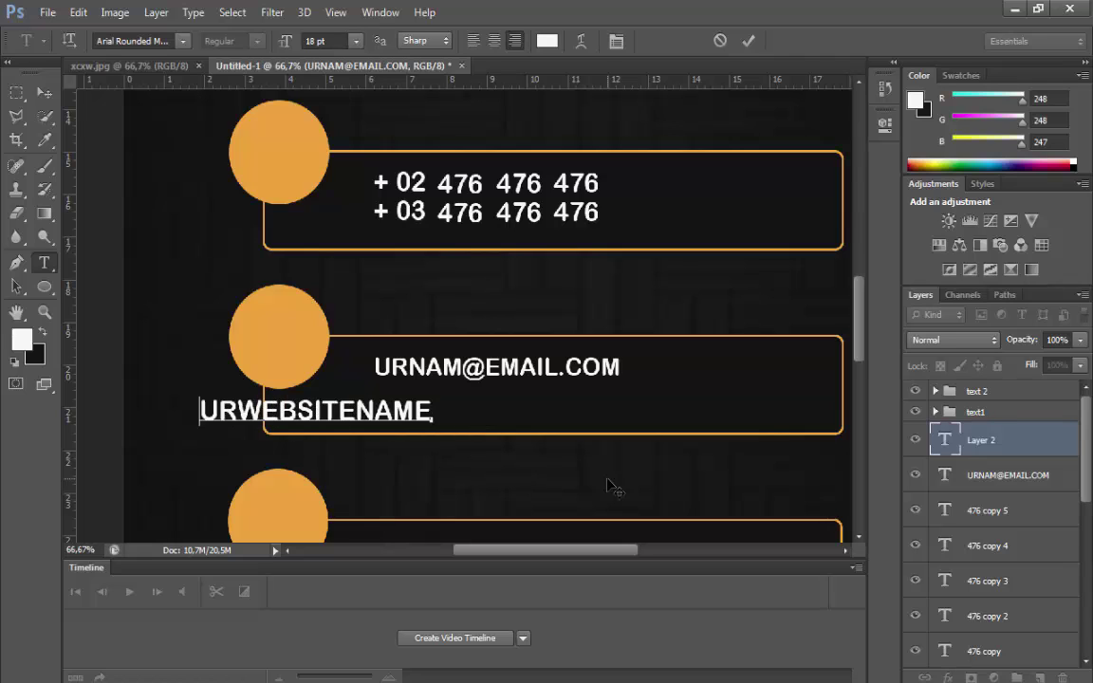
pyautogui.write('.COM')
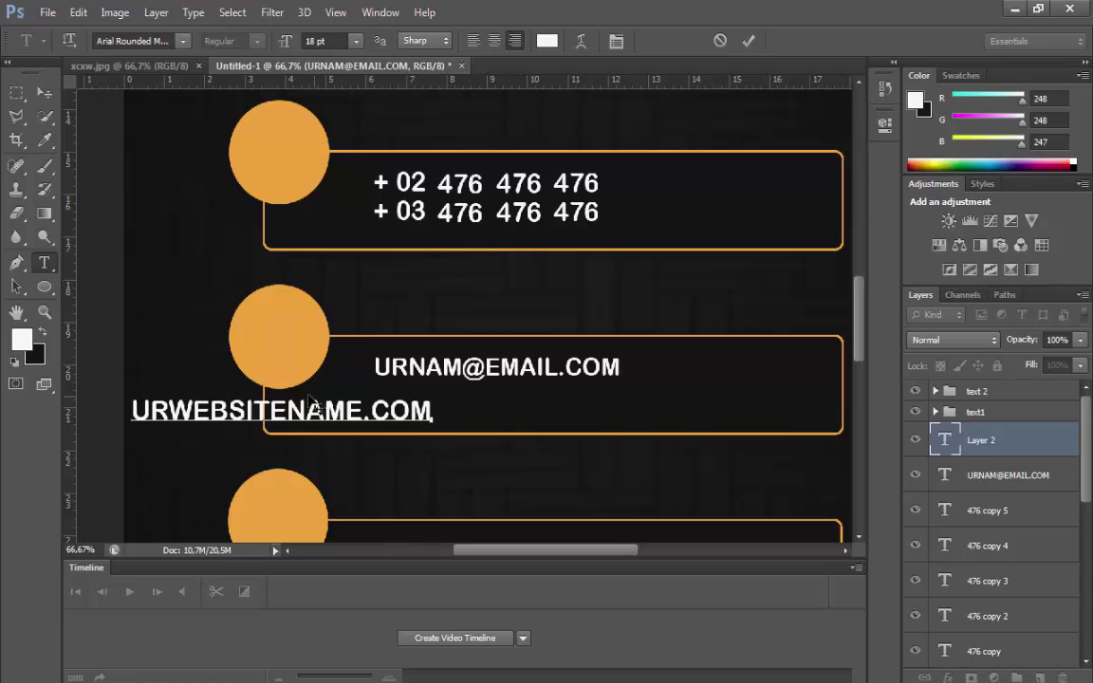
pyautogui.click(45, 92)
pyautogui.moveTo(407, 390); pyautogui.dragTo(622, 344)
pyautogui.scroll(1, 590, 435)
pyautogui.moveTo(588, 435); pyautogui.dragTo(614, 435)
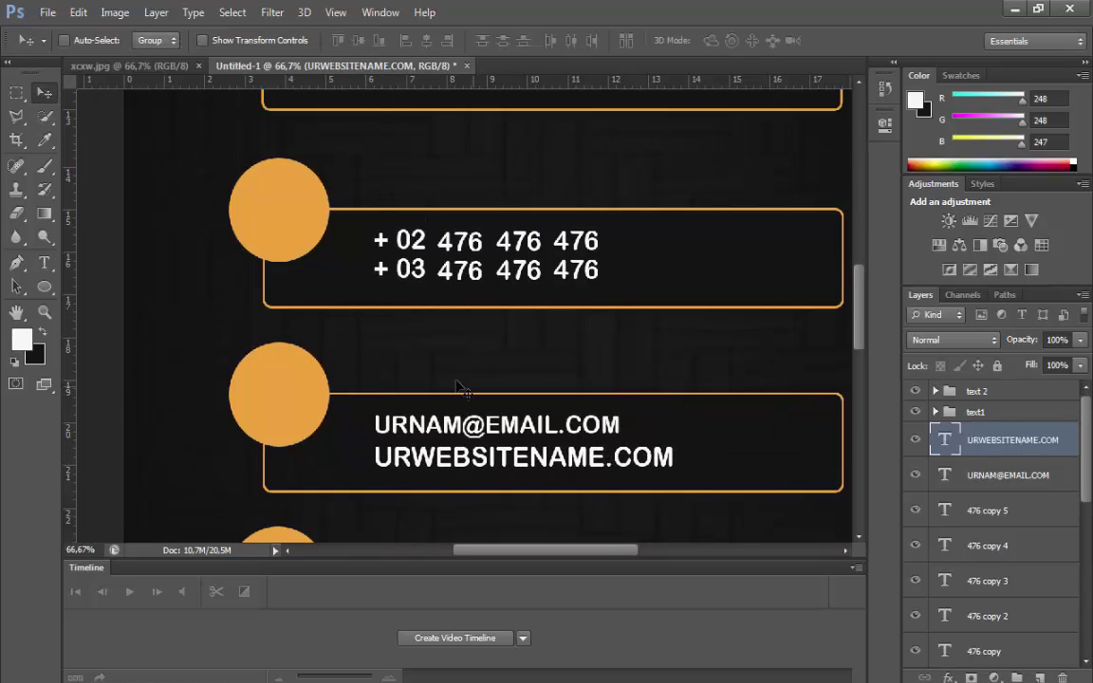
# Scale the website text down with Free Transform to about 82% width and 68% height, matching the e-mail line's width.
pyautogui.click(81, 12)
pyautogui.click(171, 348)
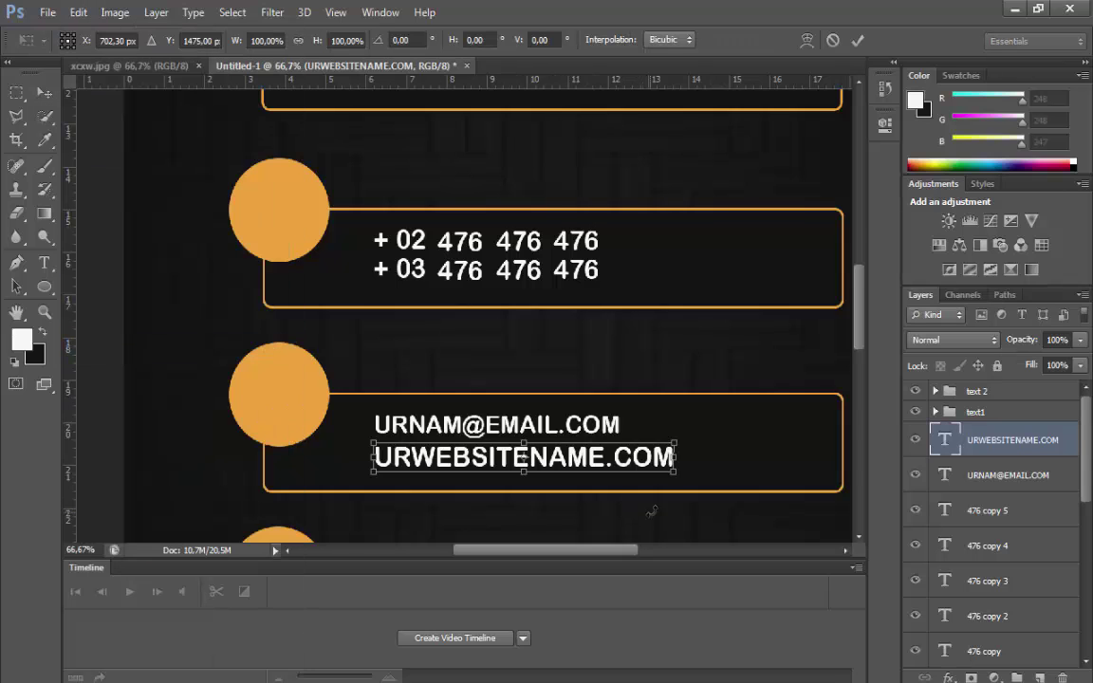
pyautogui.moveTo(673, 472); pyautogui.dragTo(626, 465)
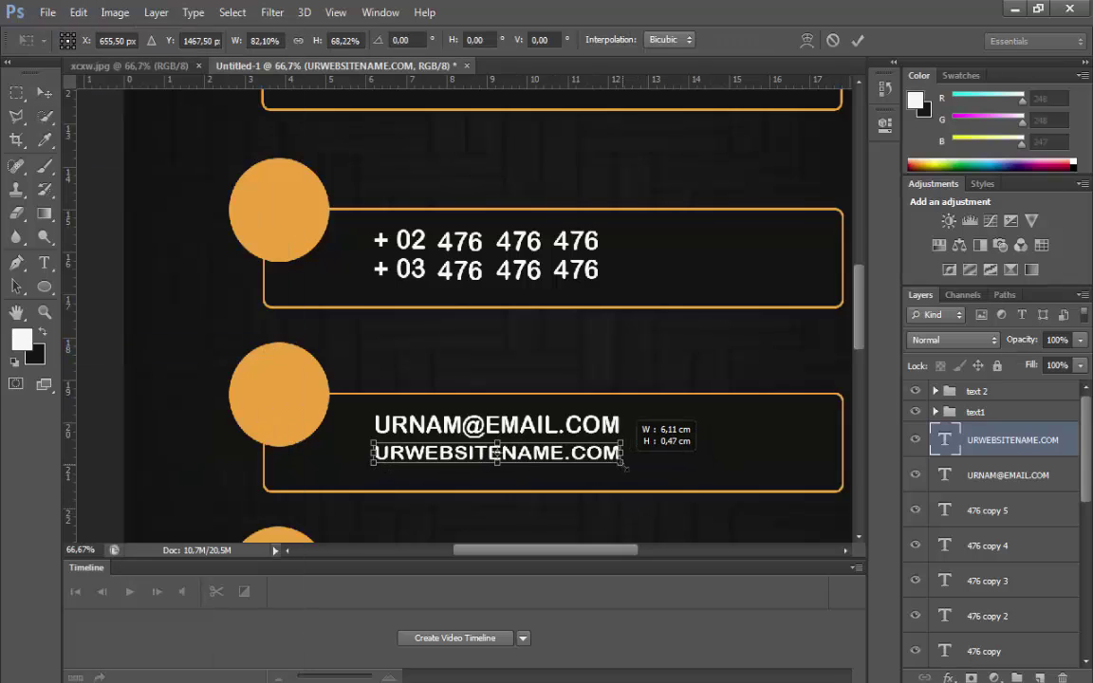
pyautogui.press('Return')
# Add the address's house number as a white 18 pt text layer in the fourth bar and place it right of the circle.
pyautogui.scroll(-5, 612, 477)
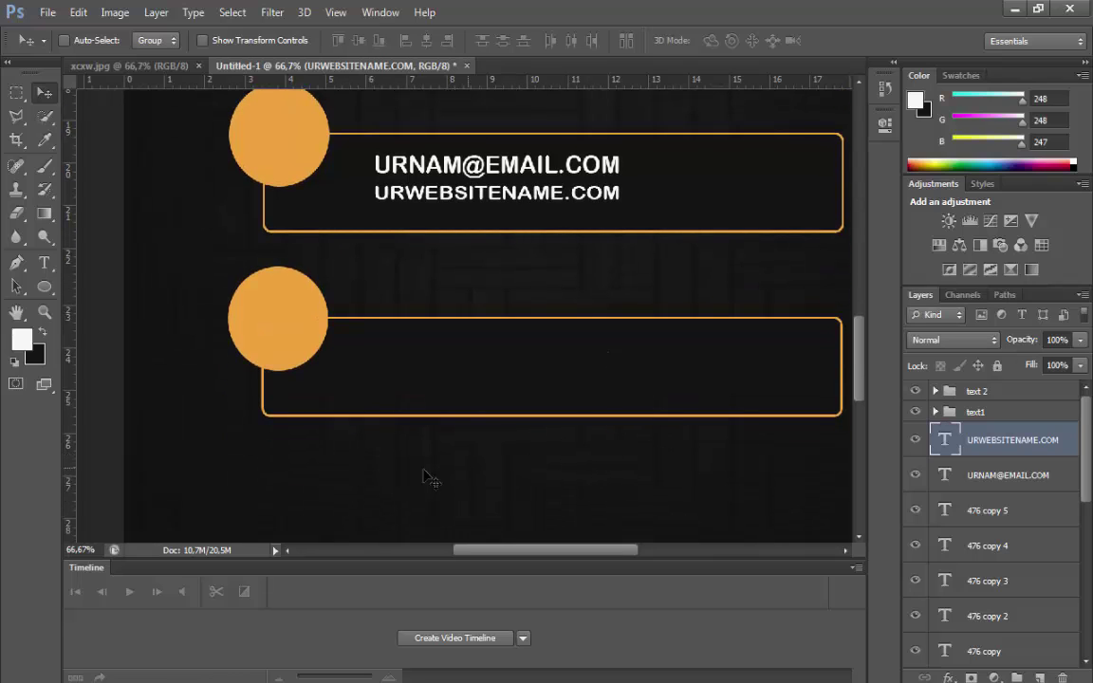
pyautogui.click(45, 263)
pyautogui.click(372, 357)
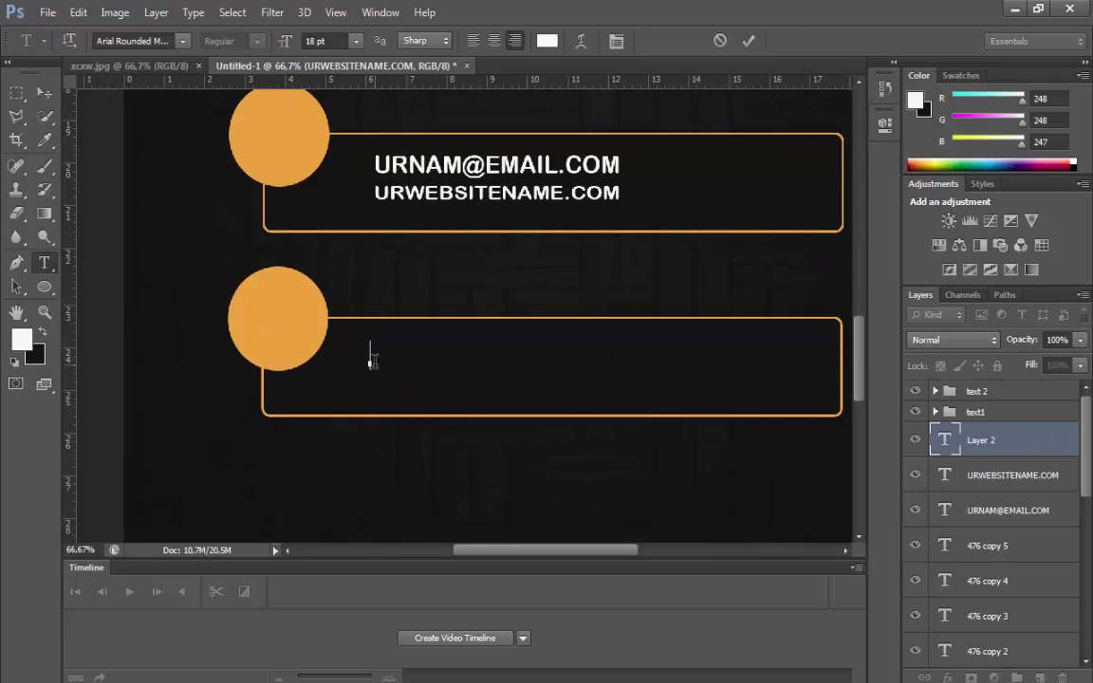
pyautogui.write('123.')
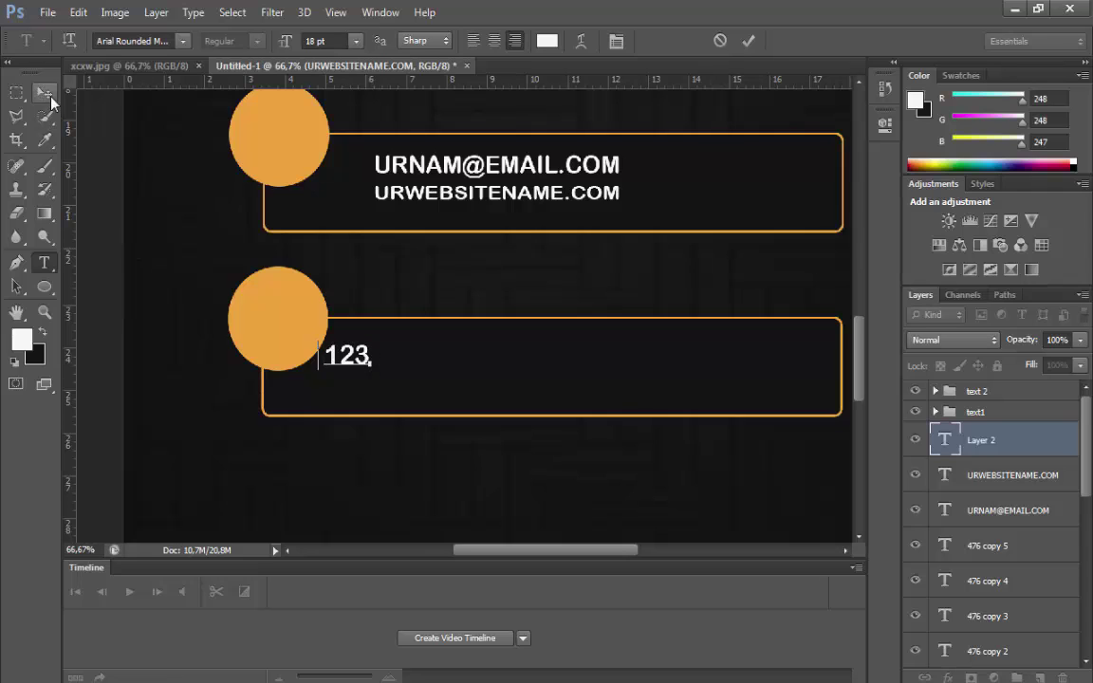
pyautogui.click(45, 93)
pyautogui.moveTo(325, 336); pyautogui.dragTo(391, 330)
# Duplicate the house number text layer and move the copy to the right, slightly below the original.
pyautogui.rightClick(1008, 444)
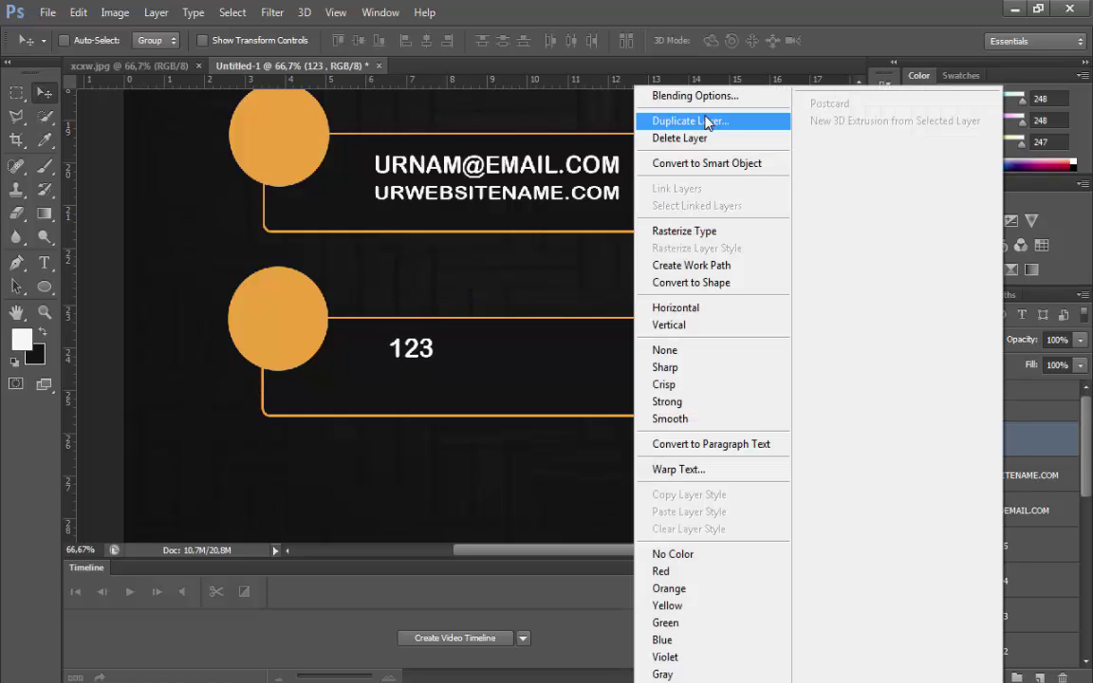
pyautogui.click(674, 117)
pyautogui.press('Return')
pyautogui.moveTo(461, 351); pyautogui.dragTo(525, 370)
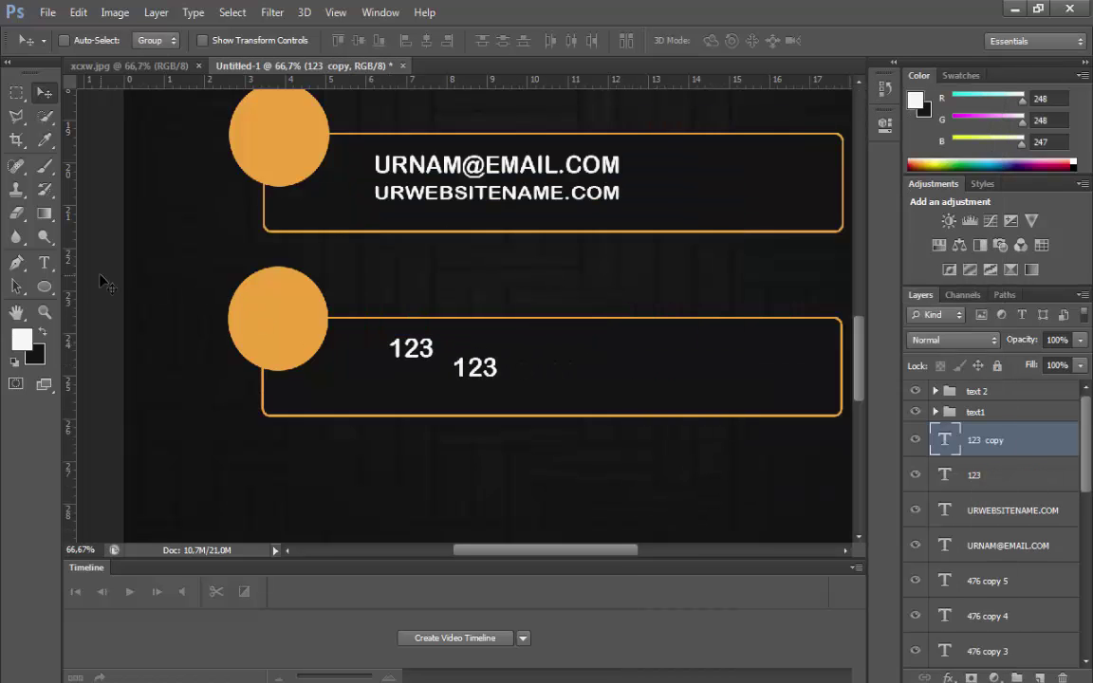
# Replace the duplicated house number text with the address's street name and place it beside the original number in the fourth bar.
pyautogui.click(44, 263)
pyautogui.doubleClick(474, 368)
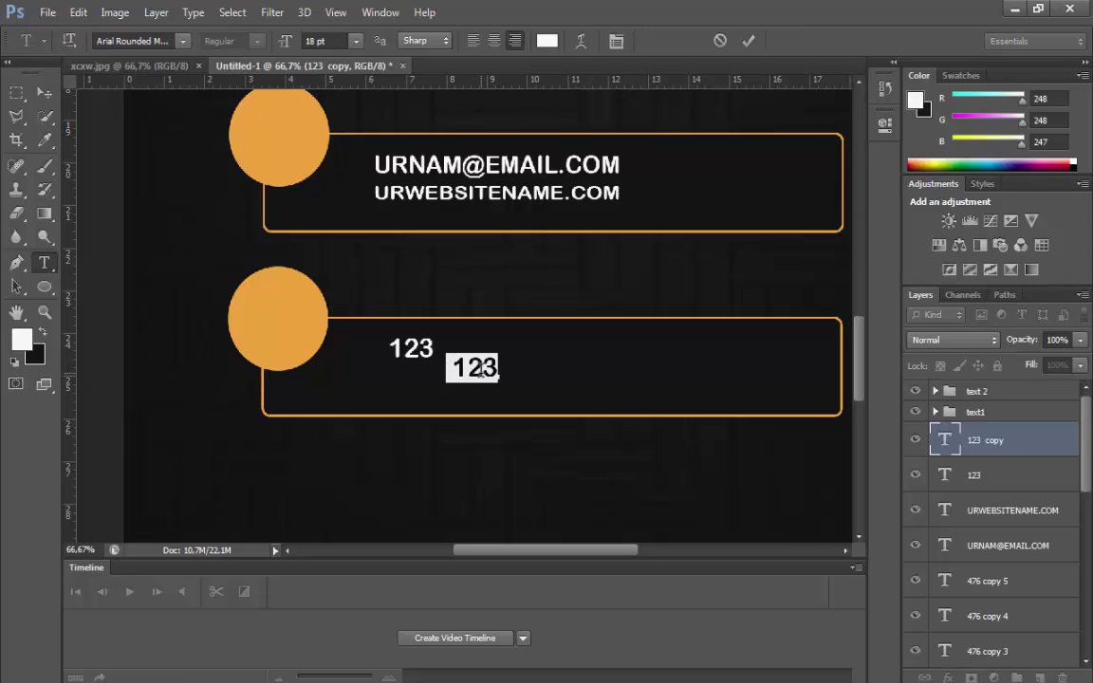
pyautogui.write('COLLA')
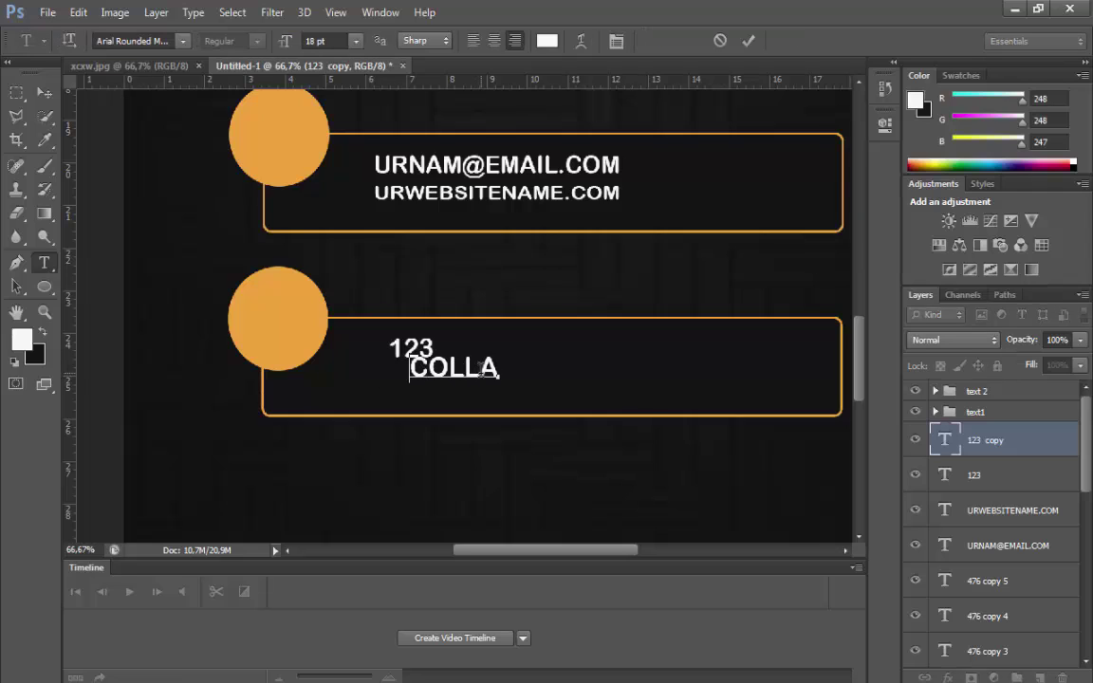
pyautogui.write('GE ST.')
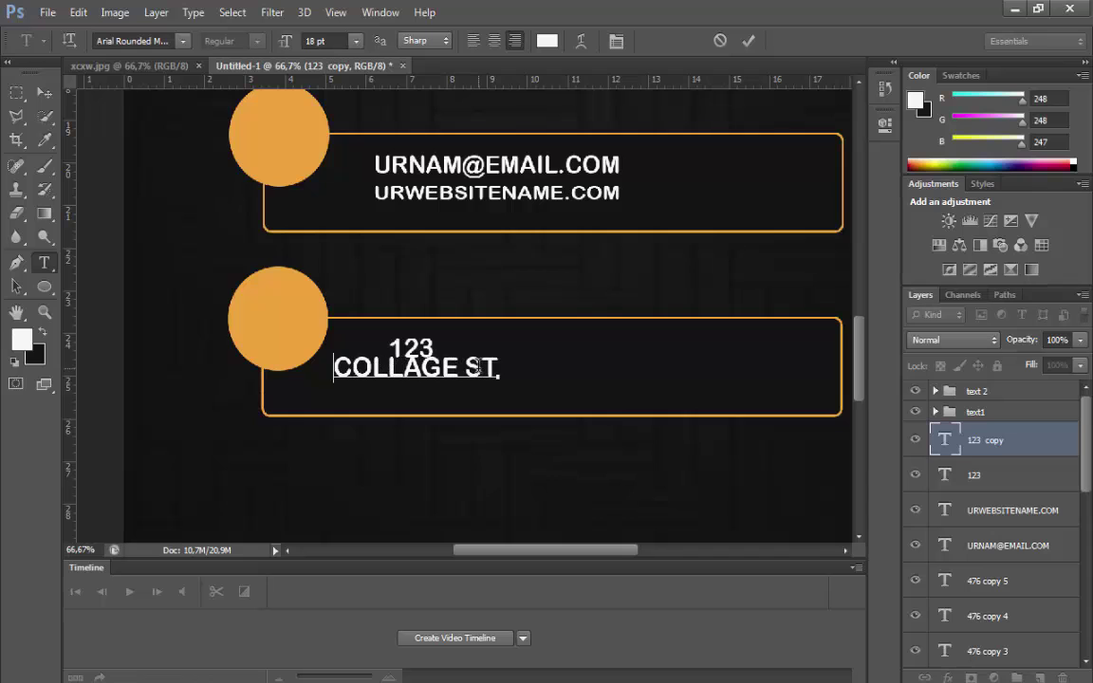
pyautogui.click(43, 92)
pyautogui.moveTo(517, 389); pyautogui.dragTo(619, 383)
# Scale the street name text down with Free Transform, making it narrower and slightly shorter beside the house number.
pyautogui.click(78, 12)
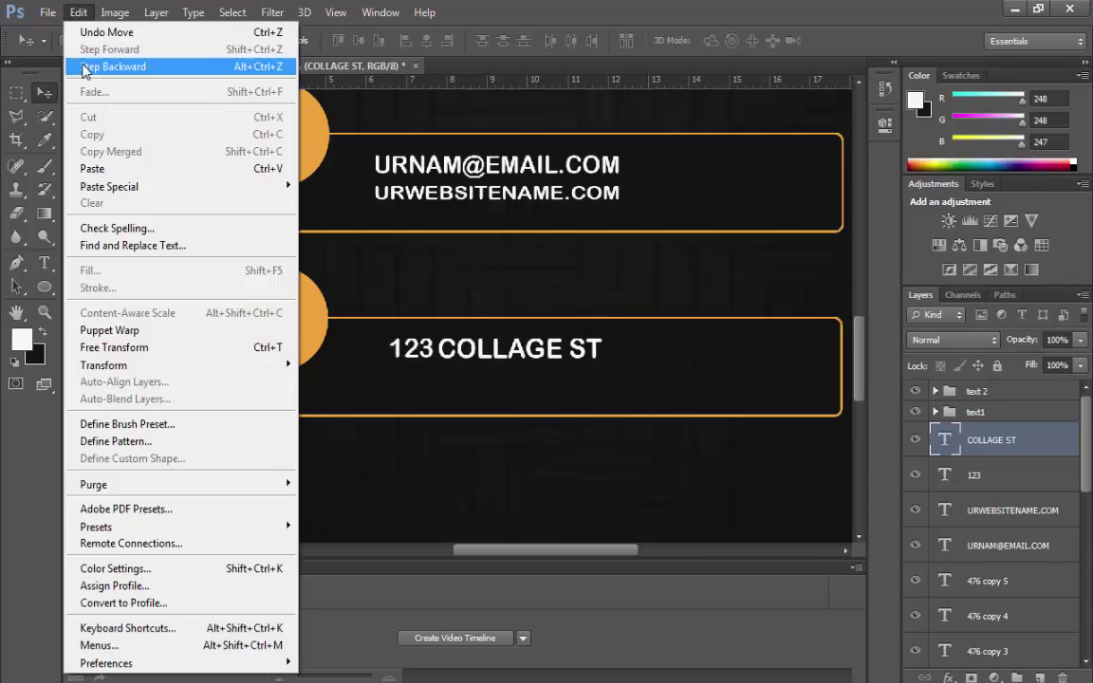
pyautogui.click(114, 347)
pyautogui.moveTo(596, 372); pyautogui.dragTo(534, 361)
pyautogui.press('Return')
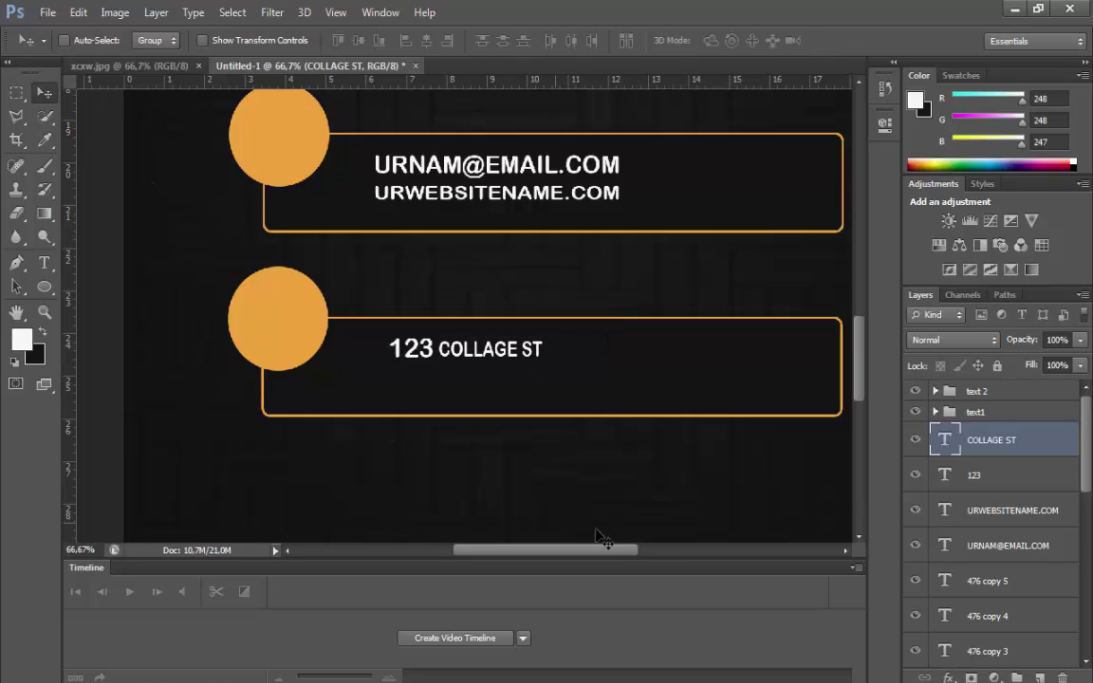
# Duplicate the street name text layer and move the copy directly below the original.
pyautogui.rightClick(996, 444)
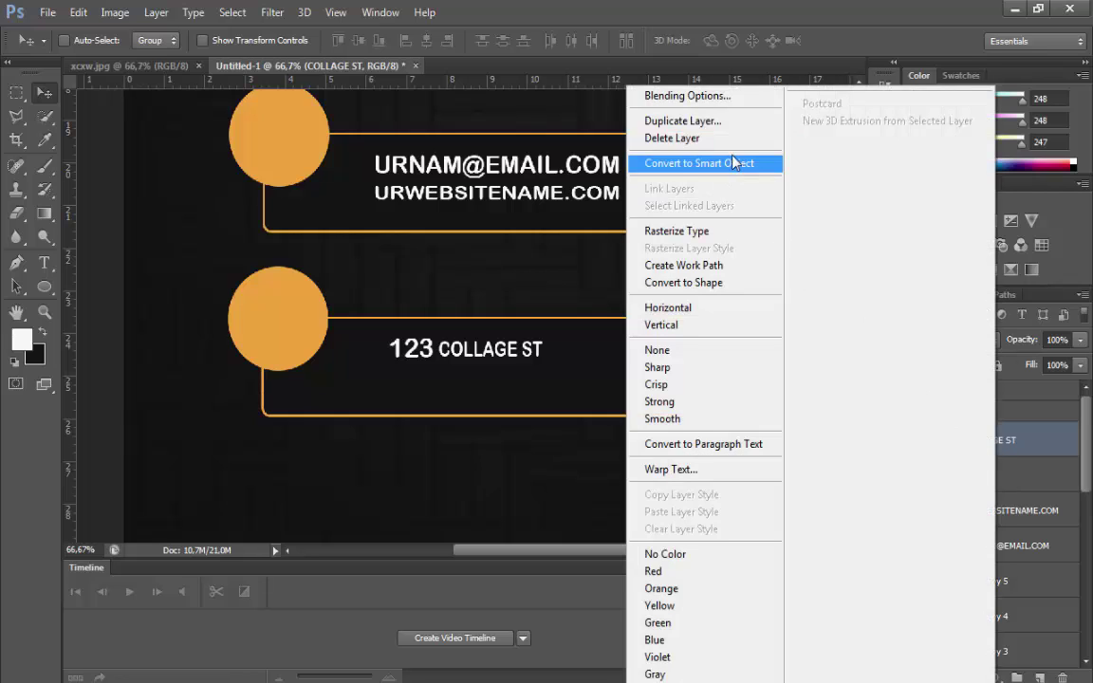
pyautogui.click(732, 122)
pyautogui.press('Return')
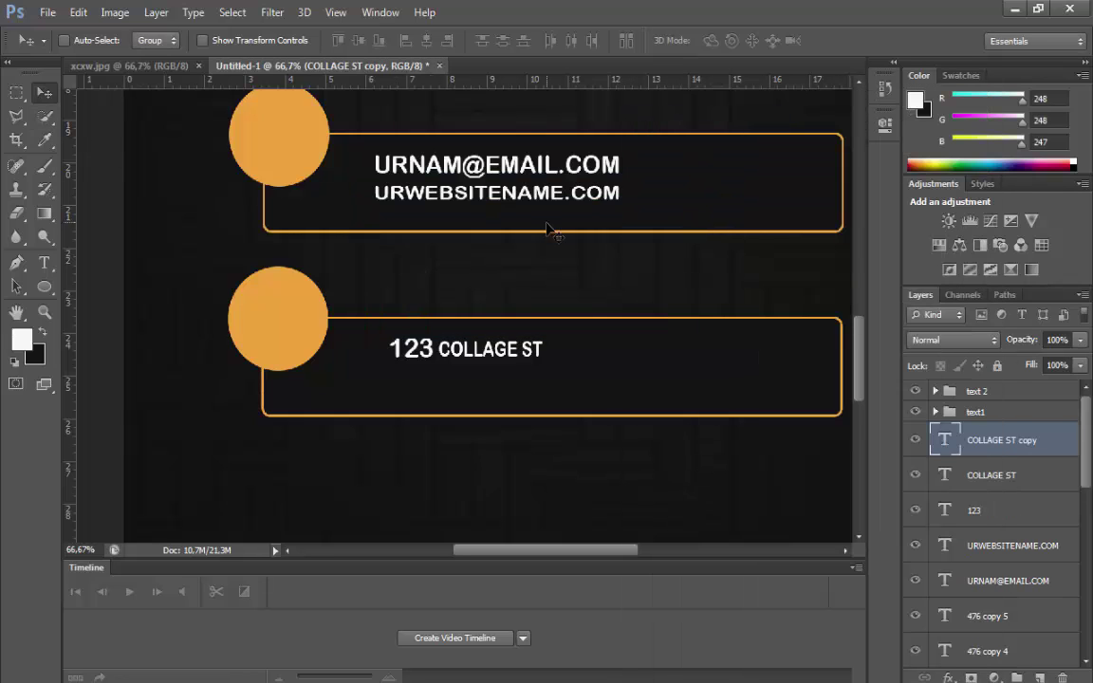
pyautogui.moveTo(549, 230)
pyautogui.mouseDown()
pyautogui.moveTo(559, 239)
pyautogui.moveTo(539, 248)
pyautogui.mouseUp()
# Replace the copied street name text with the address's city and country.
pyautogui.click(44, 262)
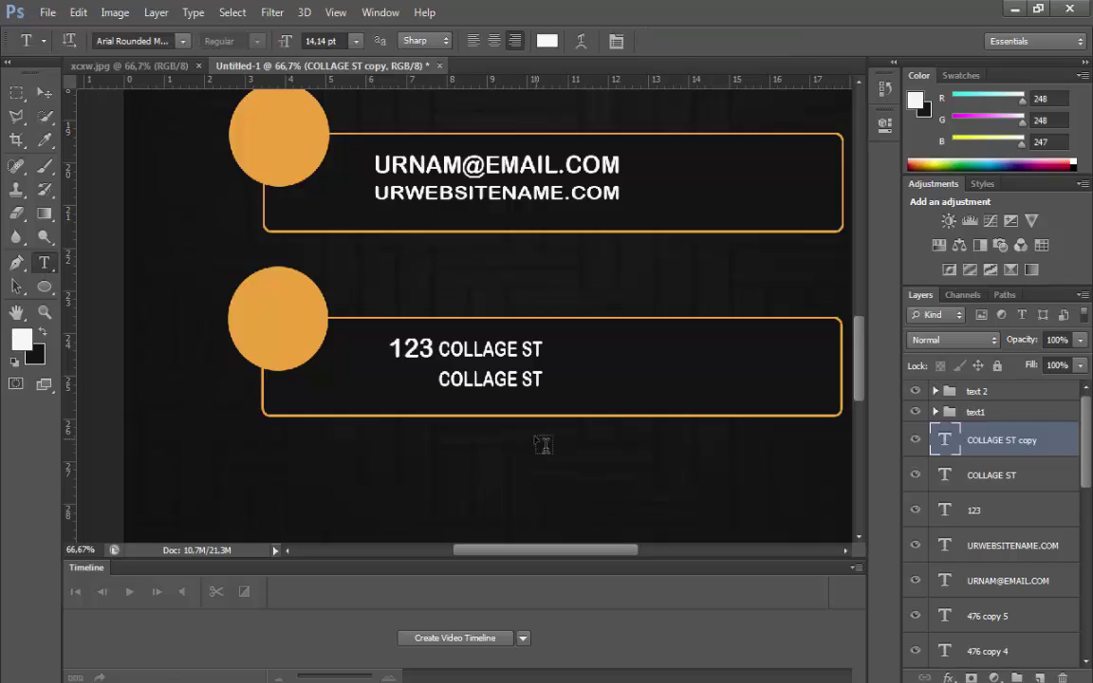
pyautogui.tripleClick(486, 380)
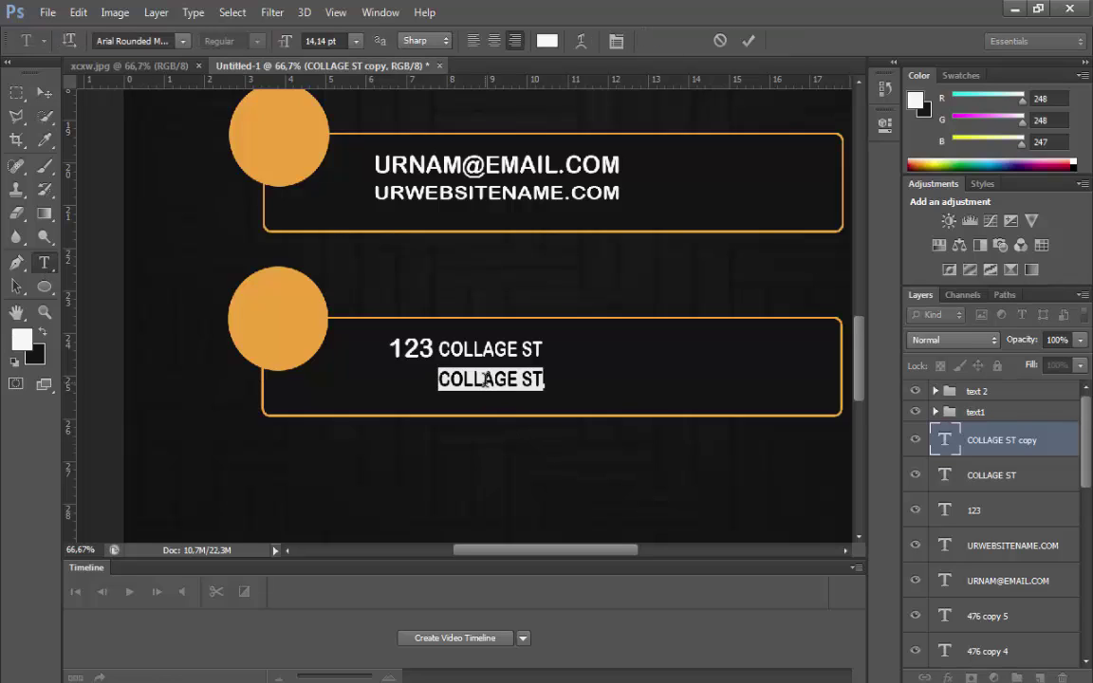
pyautogui.write('TORO')
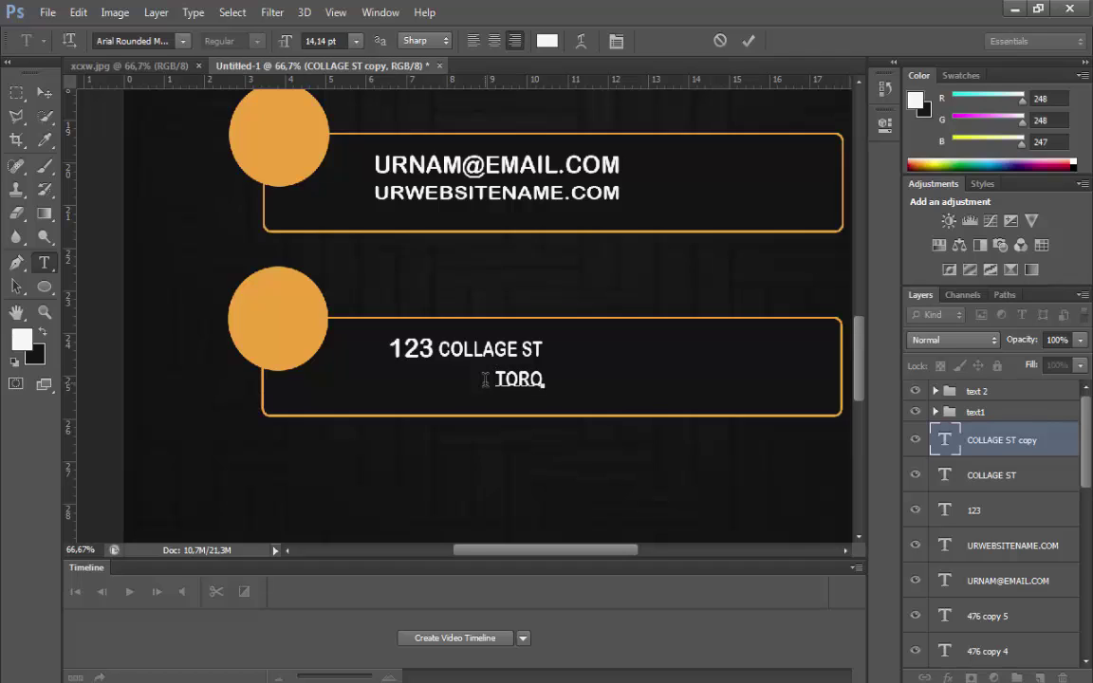
pyautogui.write('NTO')
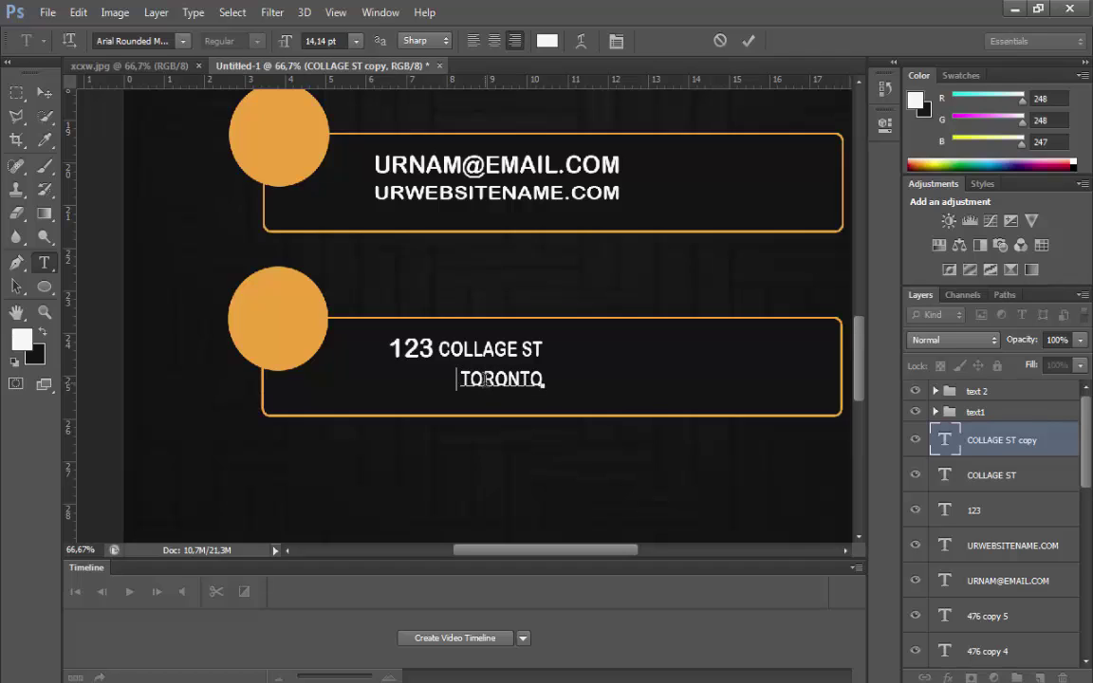
pyautogui.write(' CANADA')
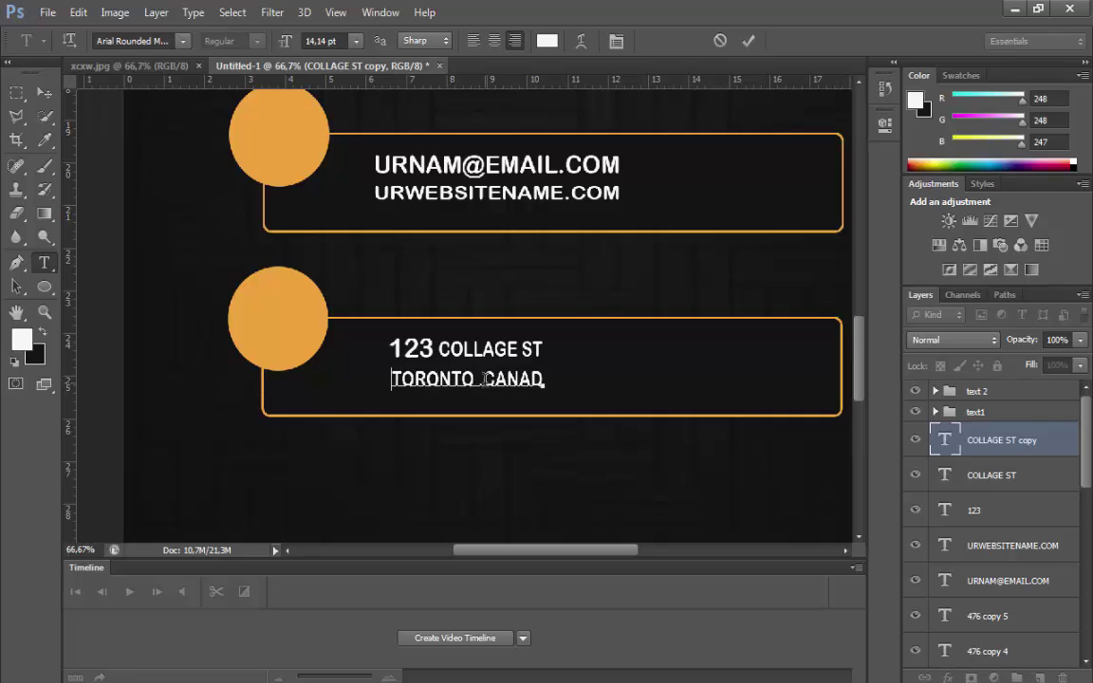
# Scale the city and country text with Free Transform to about 114% width and 97% height.
pyautogui.click(78, 13)
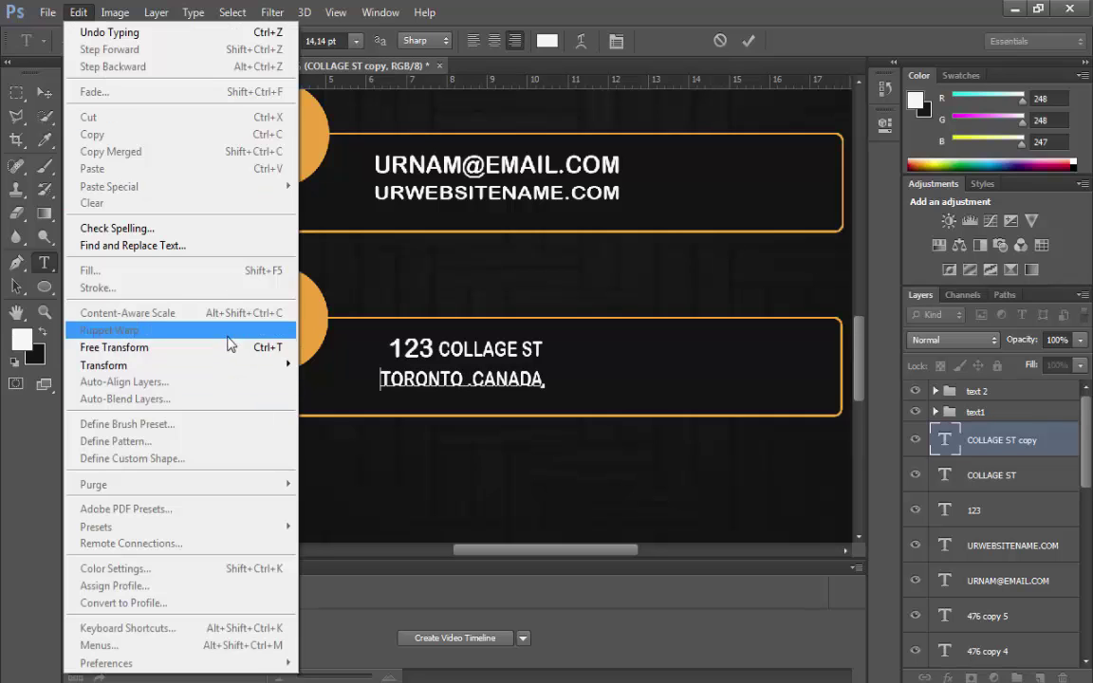
pyautogui.click(232, 344)
pyautogui.moveTo(543, 389); pyautogui.dragTo(565, 389)
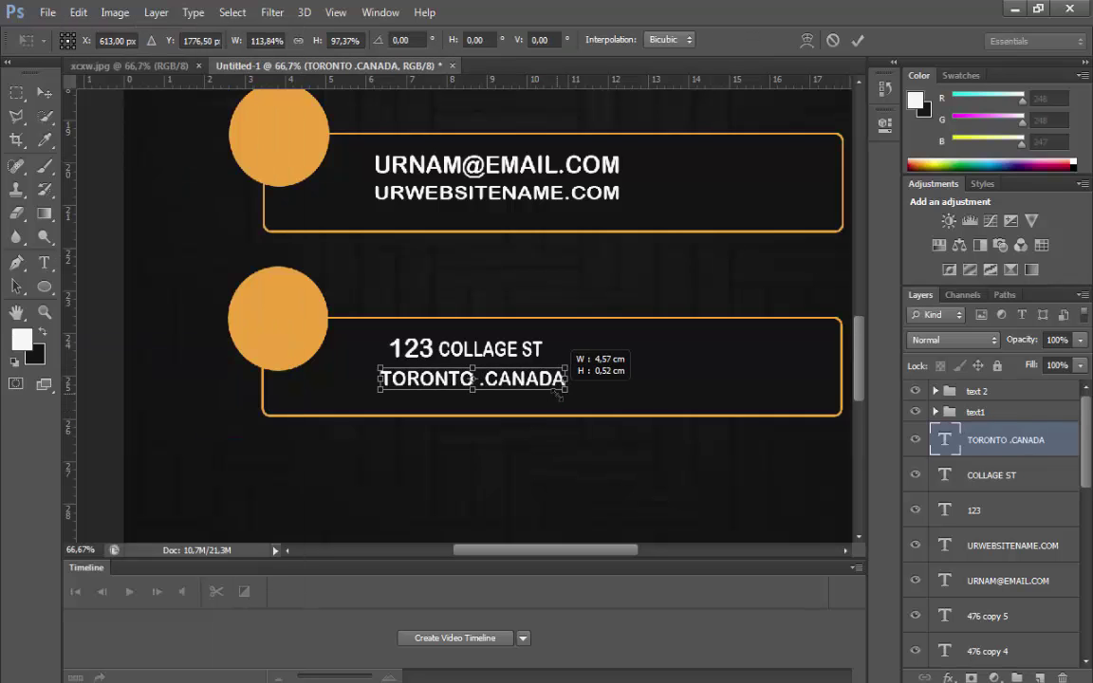
pyautogui.press('Return')
# Set the city and country text layer's opacity to 0% and delete the layer.
pyautogui.click(44, 92)
pyautogui.press('0')
pyautogui.press('0')
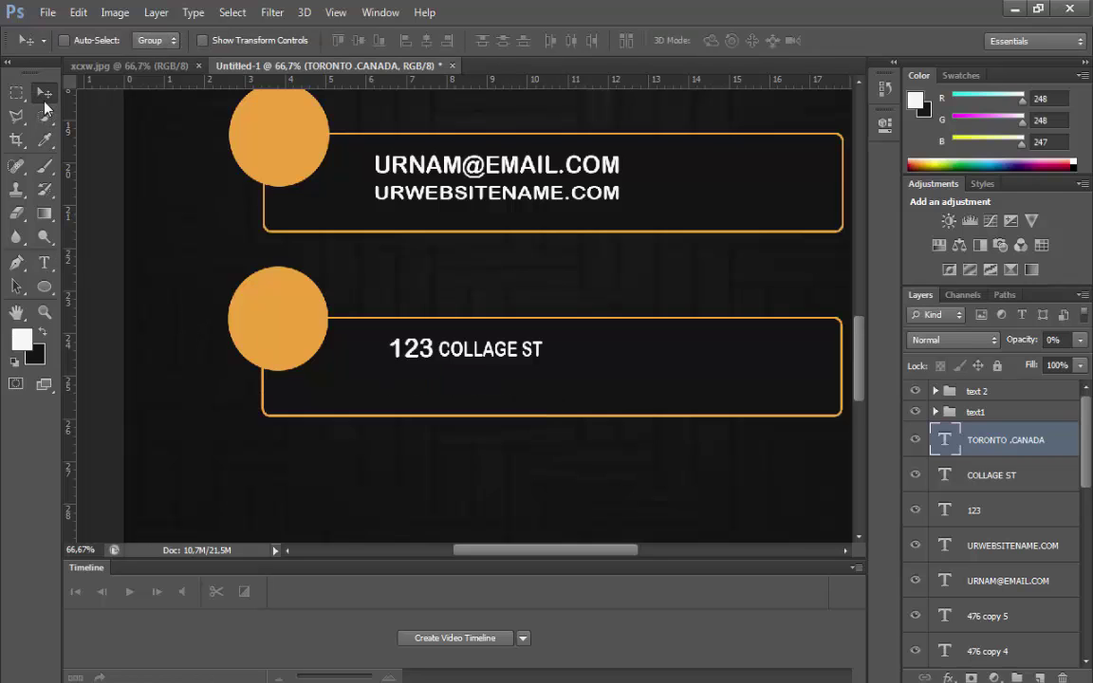
pyautogui.moveTo(471, 326); pyautogui.dragTo(304, 395)
pyautogui.press('Delete')
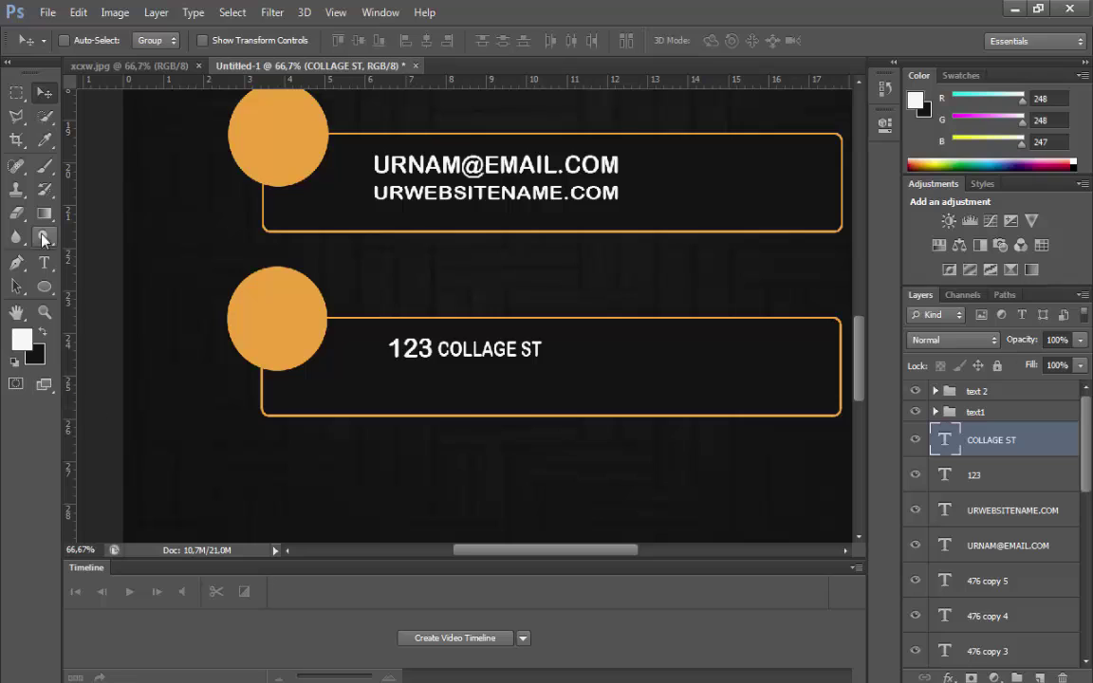
# Add the address's city and country as a new white 18 pt text layer below the street line in the fourth bar.
pyautogui.press('t')
pyautogui.click(487, 404)
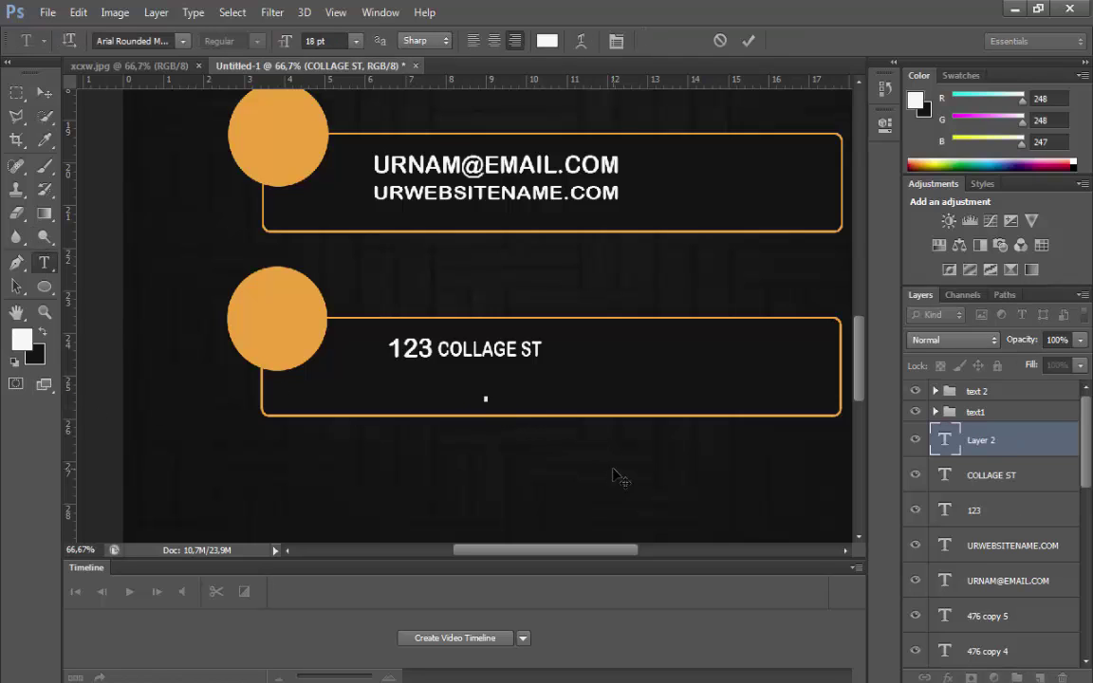
pyautogui.write('TONOR')
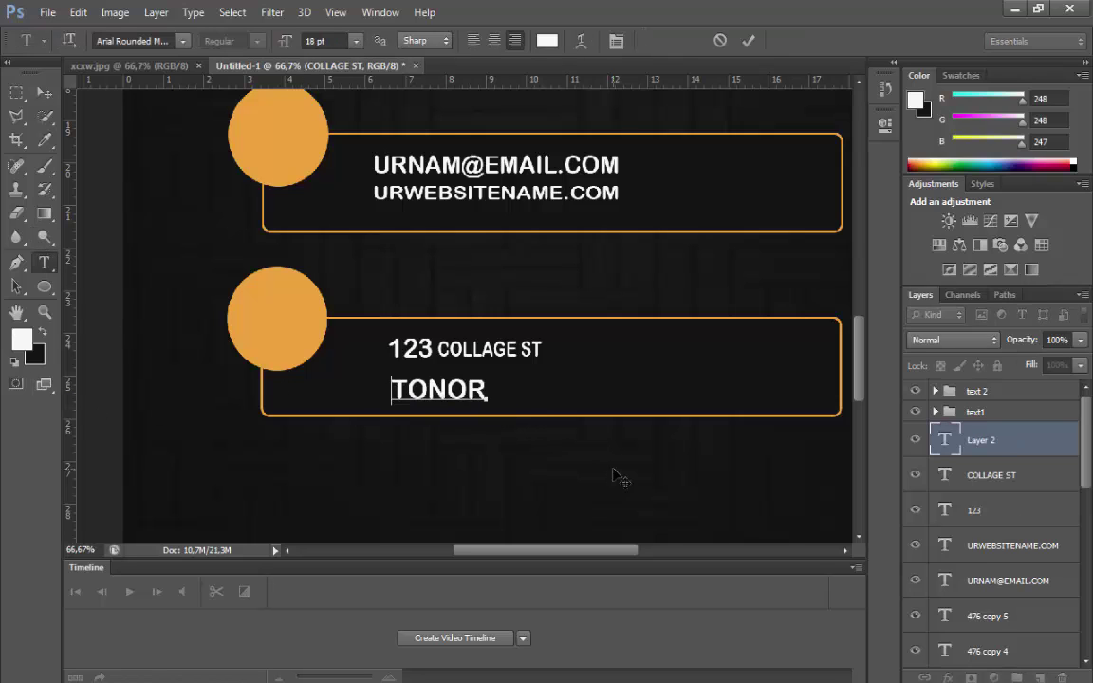
pyautogui.write(' .CANADA')
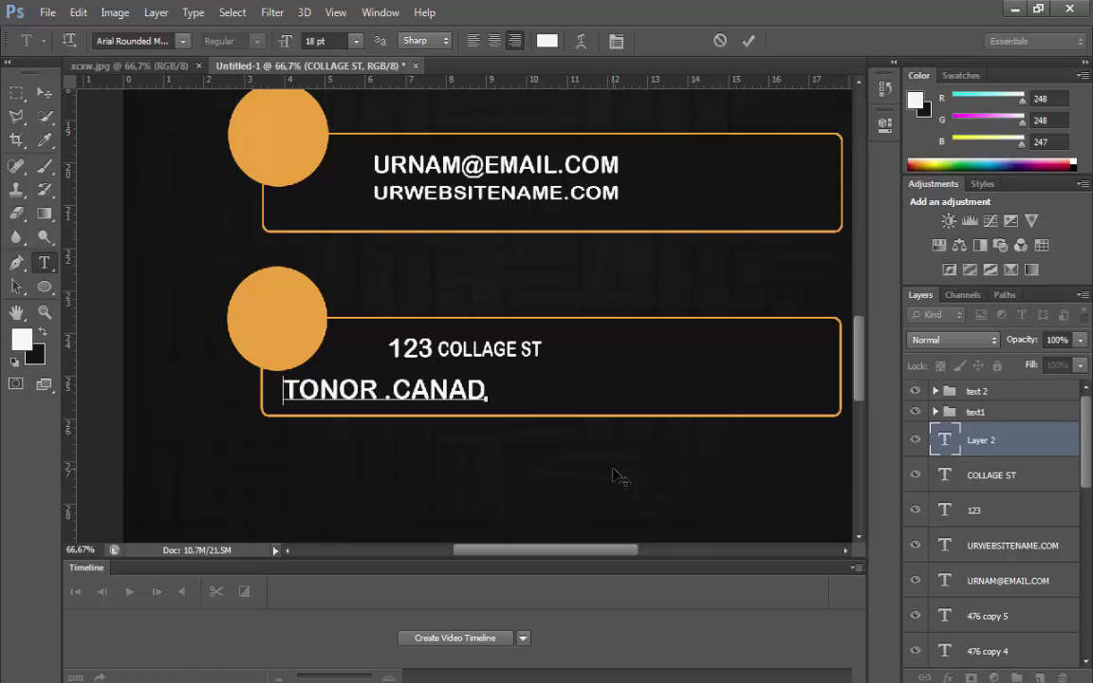
# Scale the city and country text down with Free Transform and place it under the street line, matching that line's width.
pyautogui.doubleClick(454, 393)
pyautogui.hotkey('ctrl', 'a')
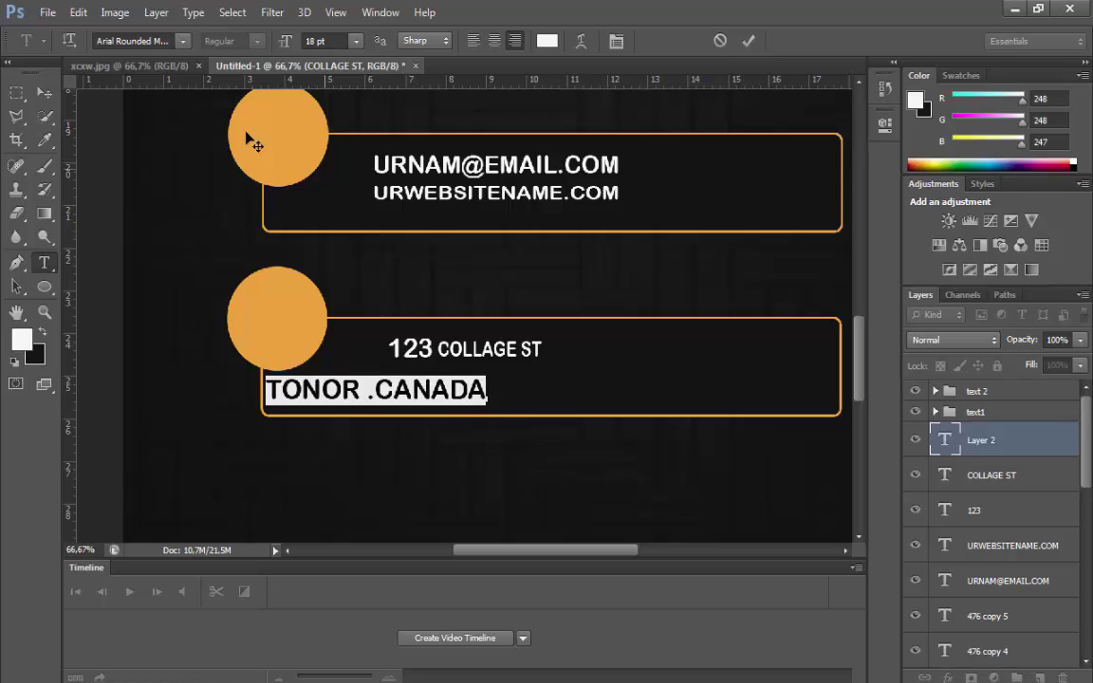
pyautogui.click(77, 12)
pyautogui.click(114, 347)
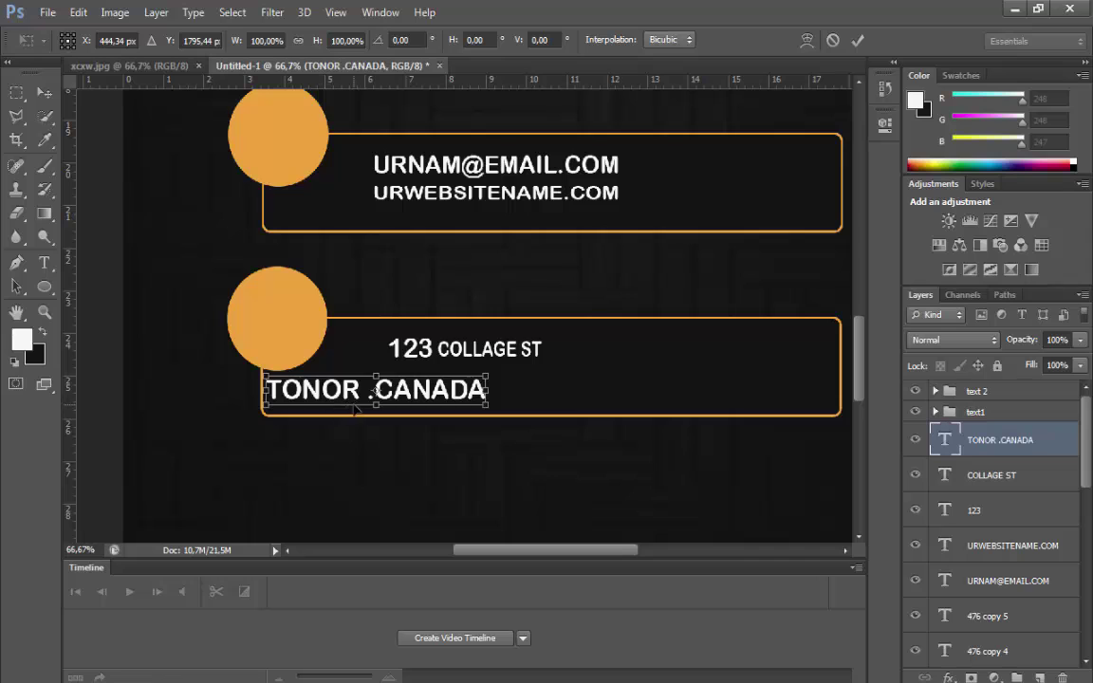
pyautogui.moveTo(357, 410); pyautogui.dragTo(543, 391)
pyautogui.press('Return')
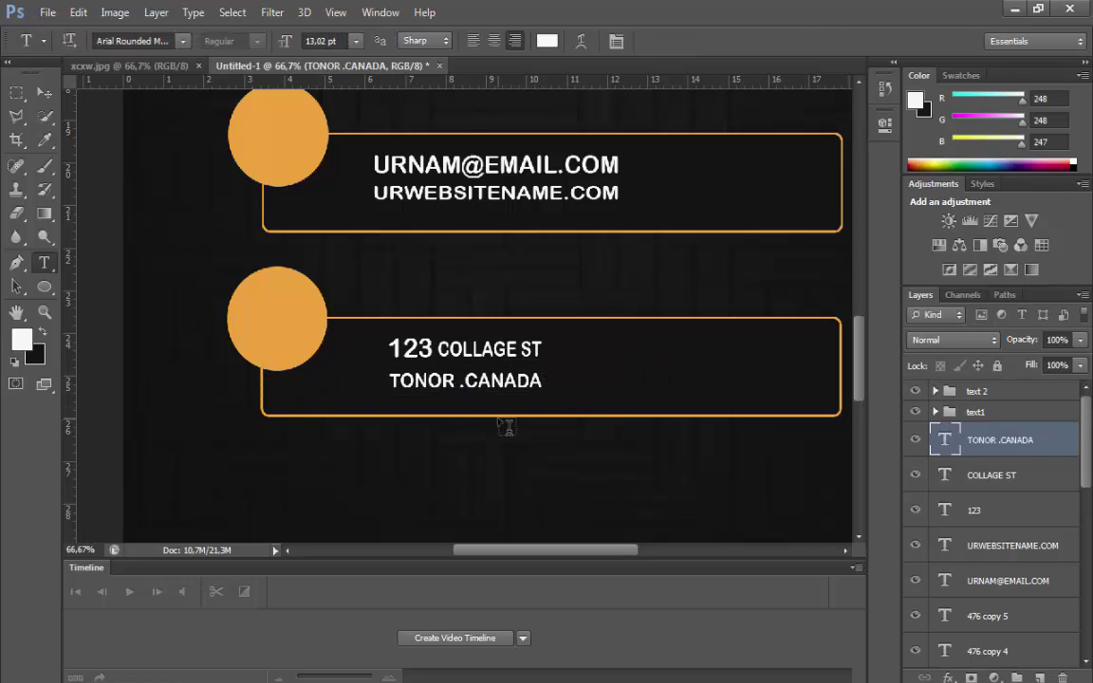
# Nudge the city and country text up, closer to the street line above it.
pyautogui.press('p')
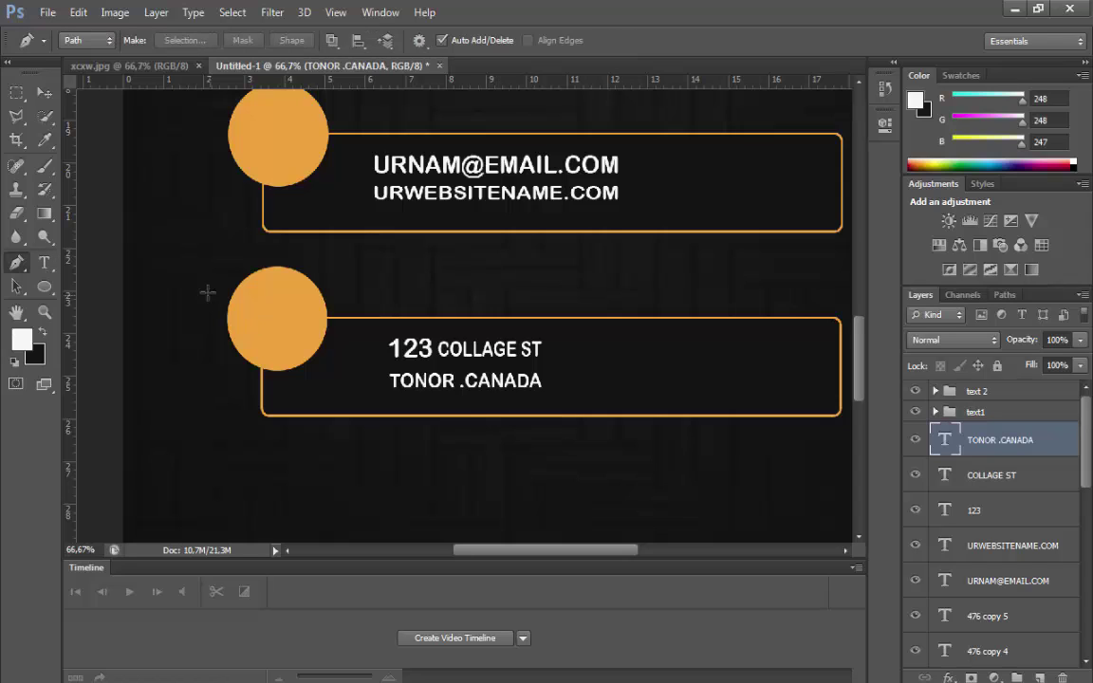
pyautogui.click(45, 99)
pyautogui.press('Up')
pyautogui.press('Up')
pyautogui.press('Up')
pyautogui.press('Up')
pyautogui.press('Up')
pyautogui.press('Up')
pyautogui.press('Up')
pyautogui.press('Up')
pyautogui.press('Up')
pyautogui.press('Up')
pyautogui.press('Up')
pyautogui.press('Up')
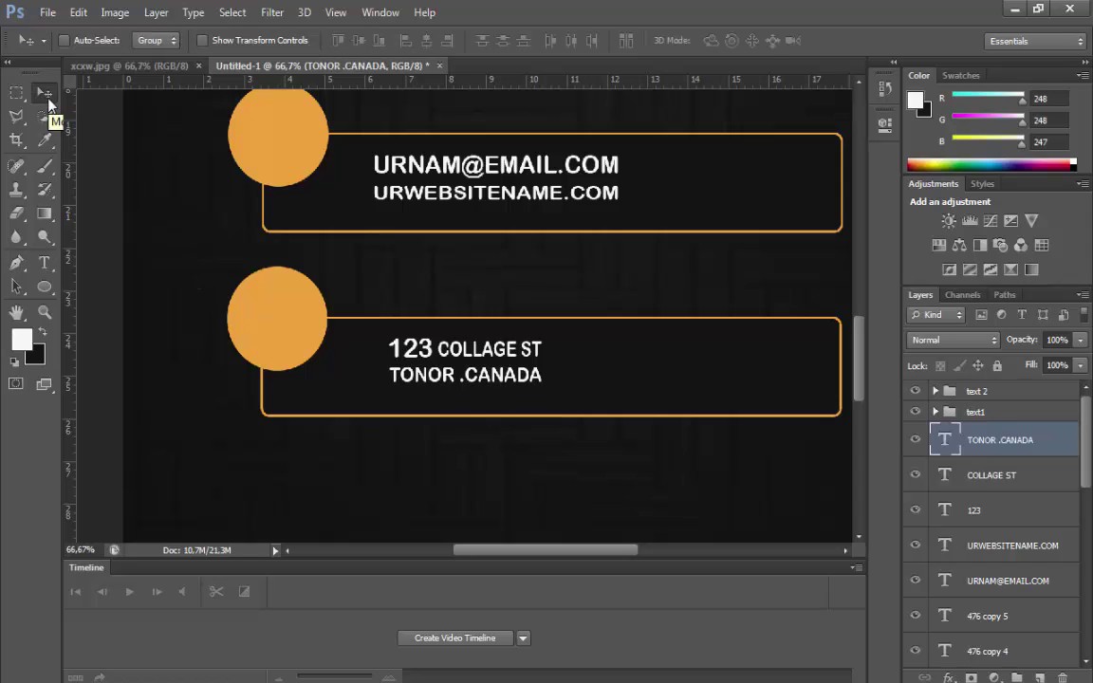
# Copy the envelope icon from 3.png into the Untitled-1 design.
pyautogui.scroll(6, 275, 520)
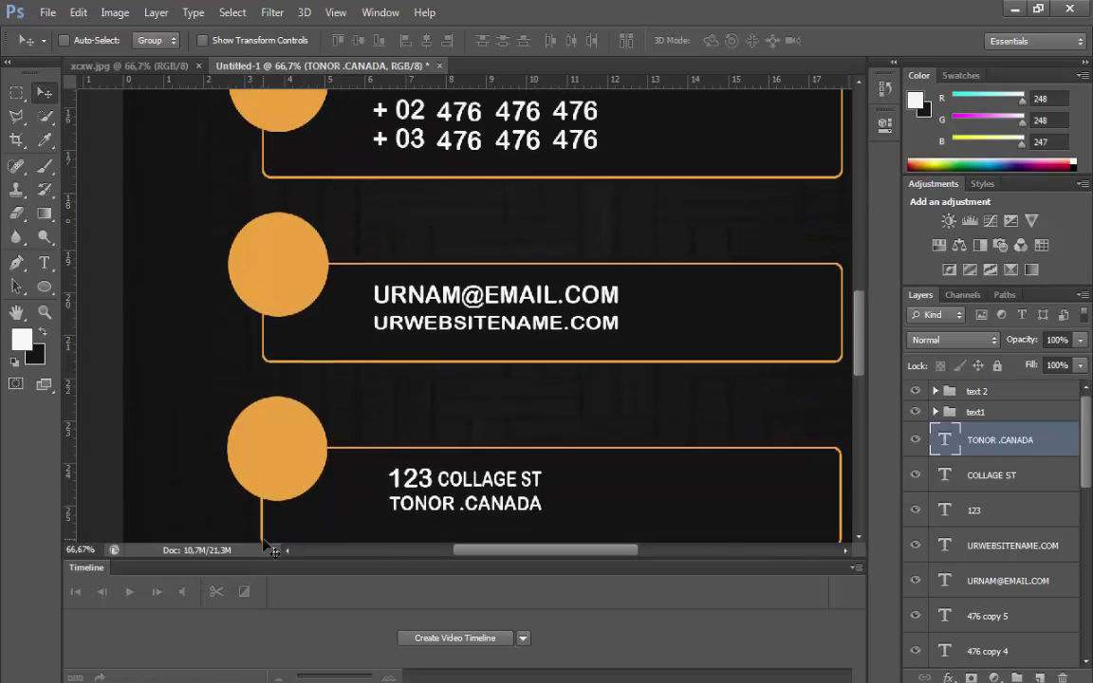
pyautogui.scroll(5, 276, 520)
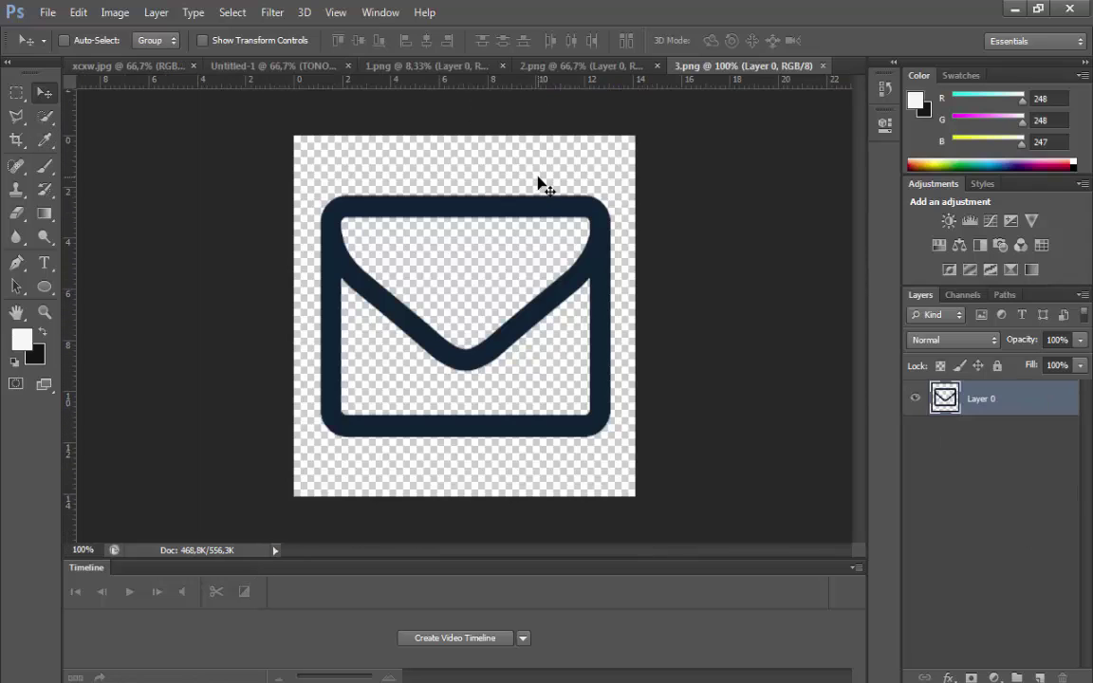
pyautogui.moveTo(539, 183); pyautogui.dragTo(380, 340)
pyautogui.scroll(-5, 659, 360)
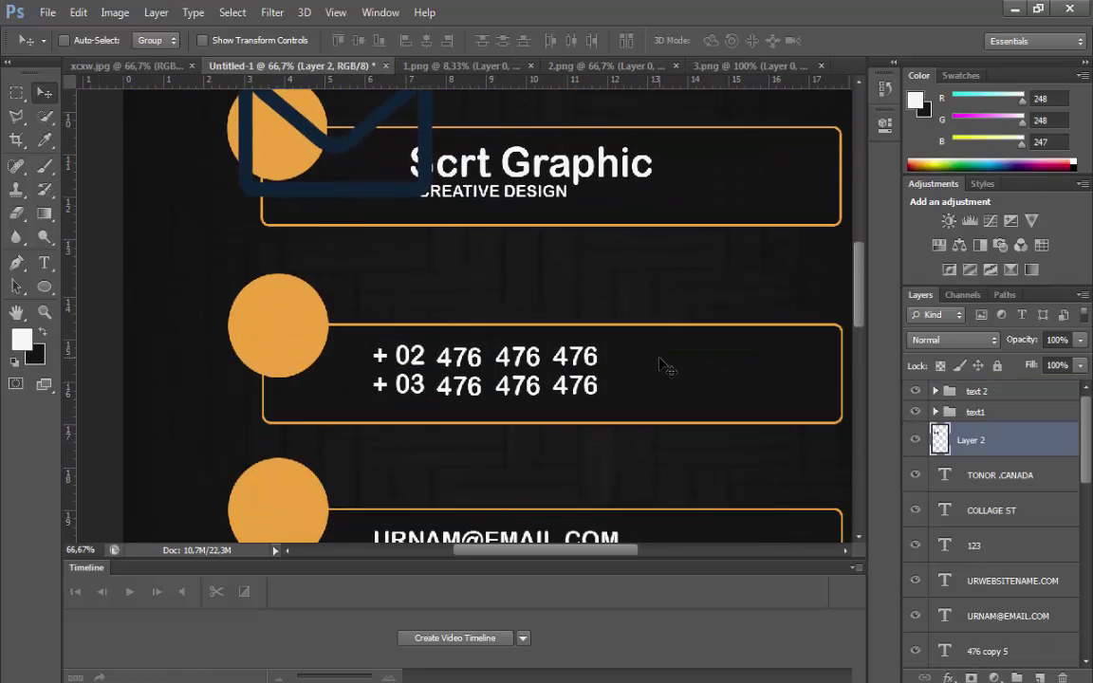
# Scale the envelope icon down with Free Transform and center it in the orange circle beside the e-mail line.
pyautogui.click(78, 12)
pyautogui.click(143, 322)
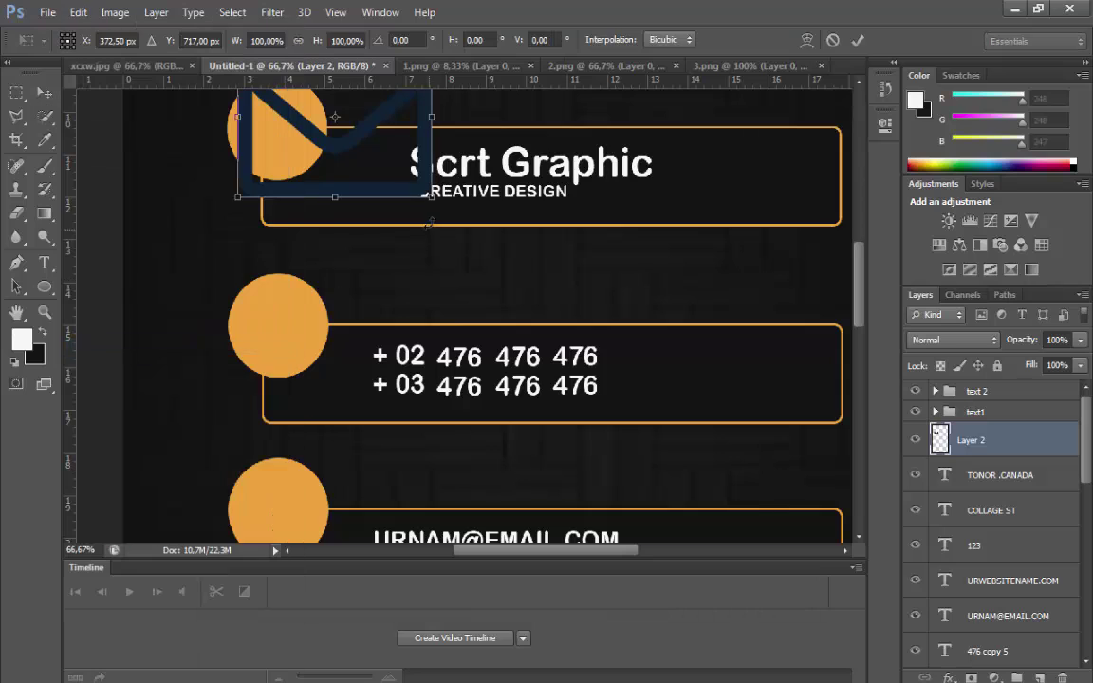
pyautogui.moveTo(402, 146); pyautogui.dragTo(289, 361)
pyautogui.scroll(-3, 432, 380)
pyautogui.press('Return')
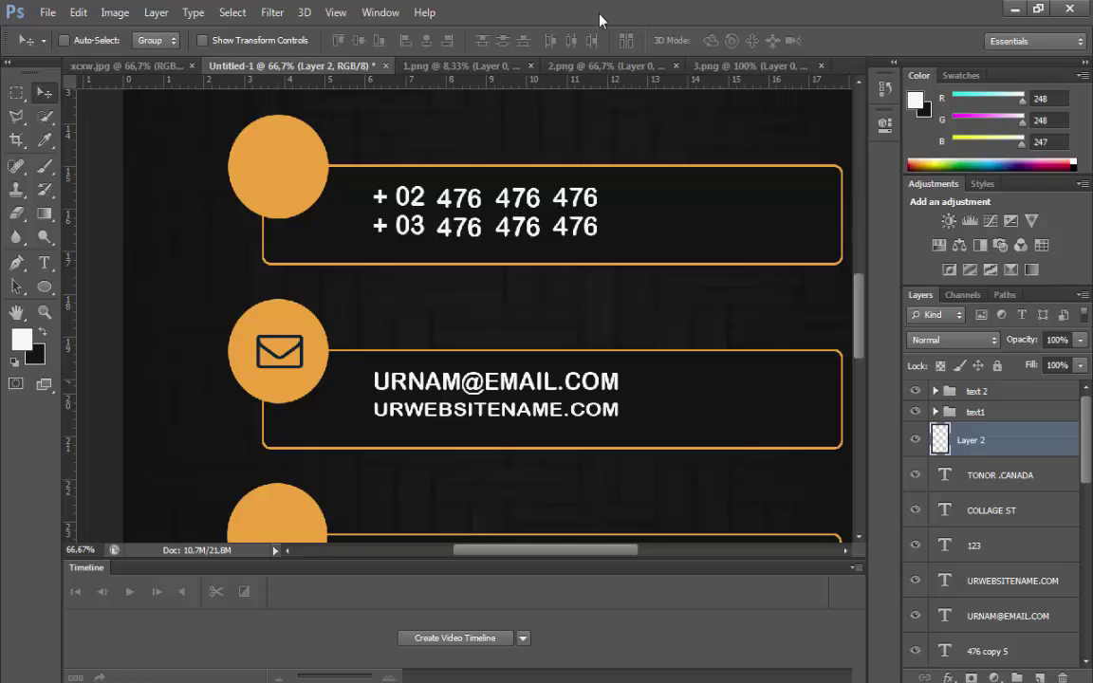
# Close 3.png and copy the location pin icon from 2.png into the Untitled-1 design.
pyautogui.click(749, 66)
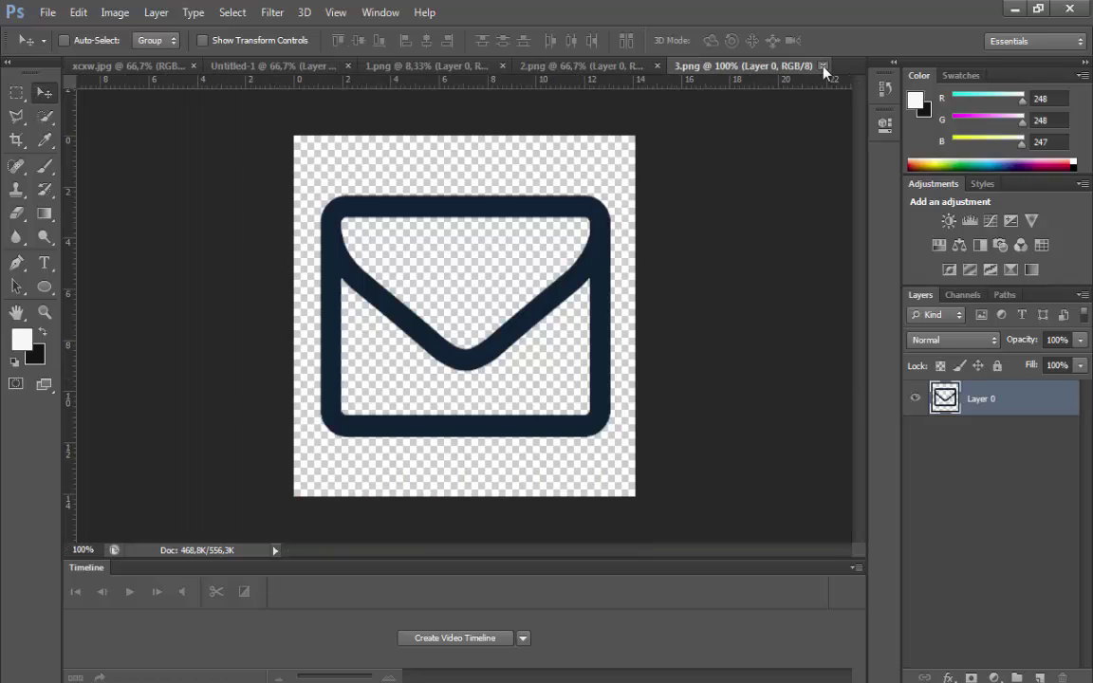
pyautogui.click(821, 65)
pyautogui.click(589, 65)
pyautogui.moveTo(545, 169); pyautogui.dragTo(277, 313)
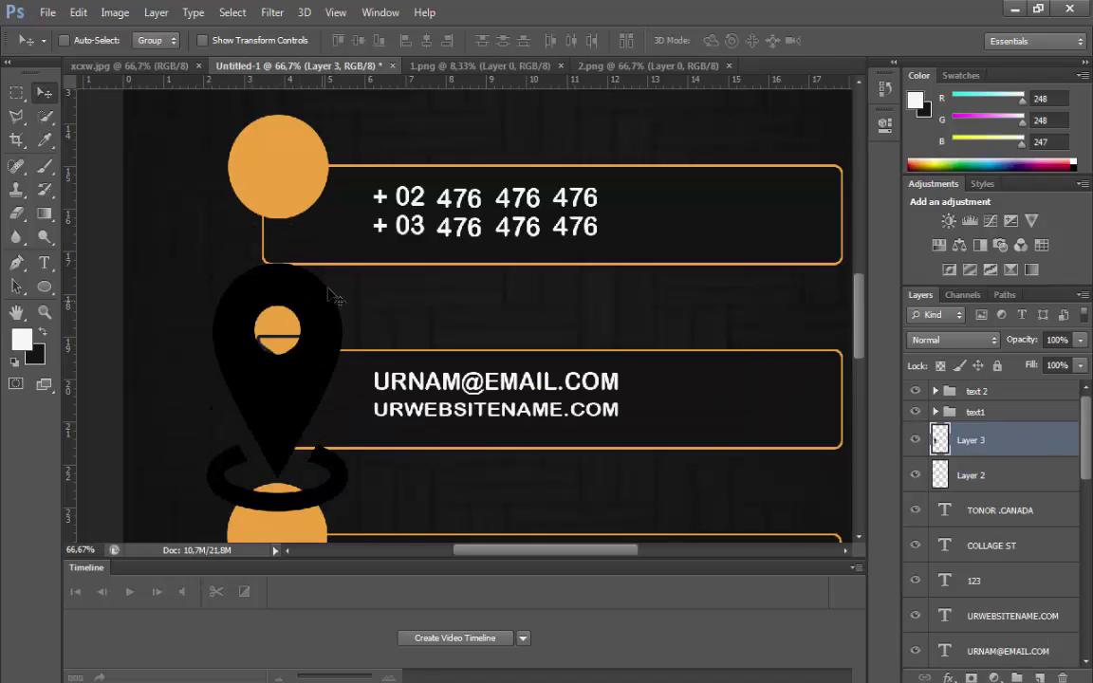
# Scale the location pin icon down with Free Transform and center it in the orange circle of the address bar.
pyautogui.scroll(-5, 285, 313)
pyautogui.moveTo(316, 253); pyautogui.dragTo(320, 312)
pyautogui.click(80, 13)
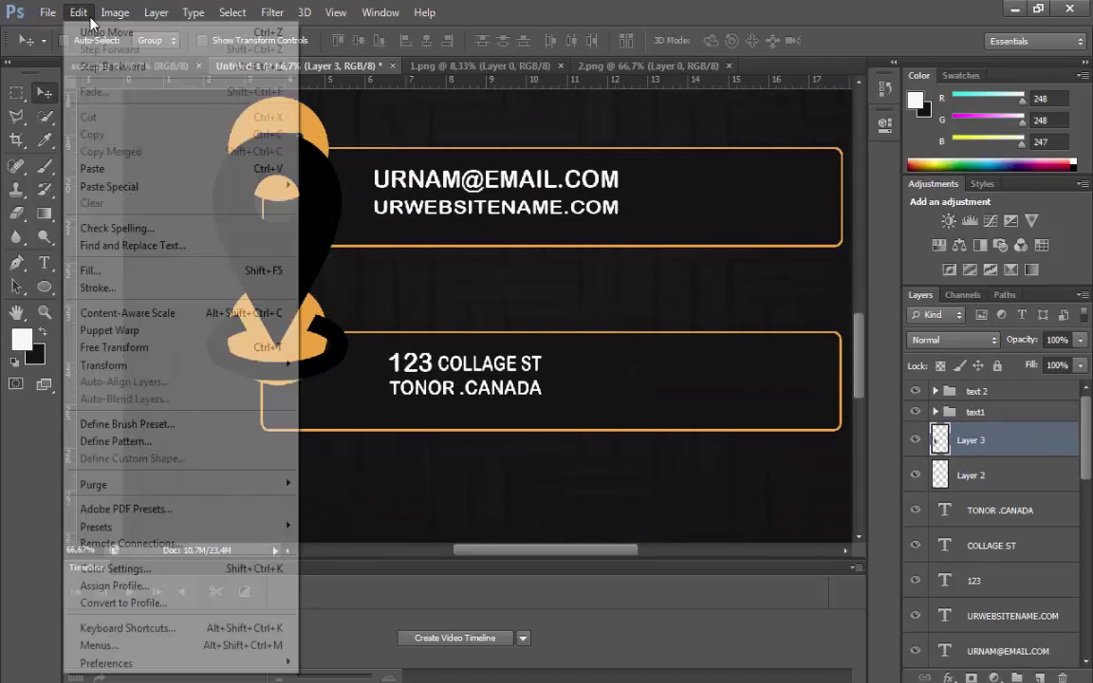
pyautogui.click(189, 350)
pyautogui.moveTo(348, 381); pyautogui.dragTo(292, 353)
pyautogui.press('Return')
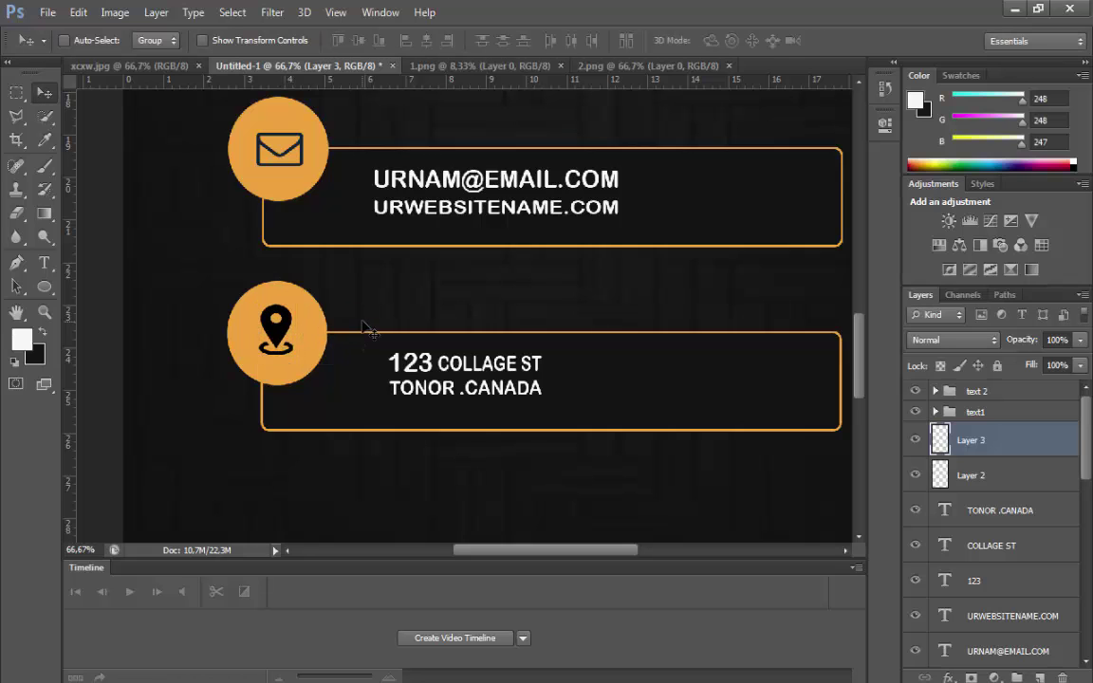
# Close 2.png and copy the black icon from 1.png into the Untitled-1 design.
pyautogui.scroll(5, 325, 283)
pyautogui.click(647, 65)
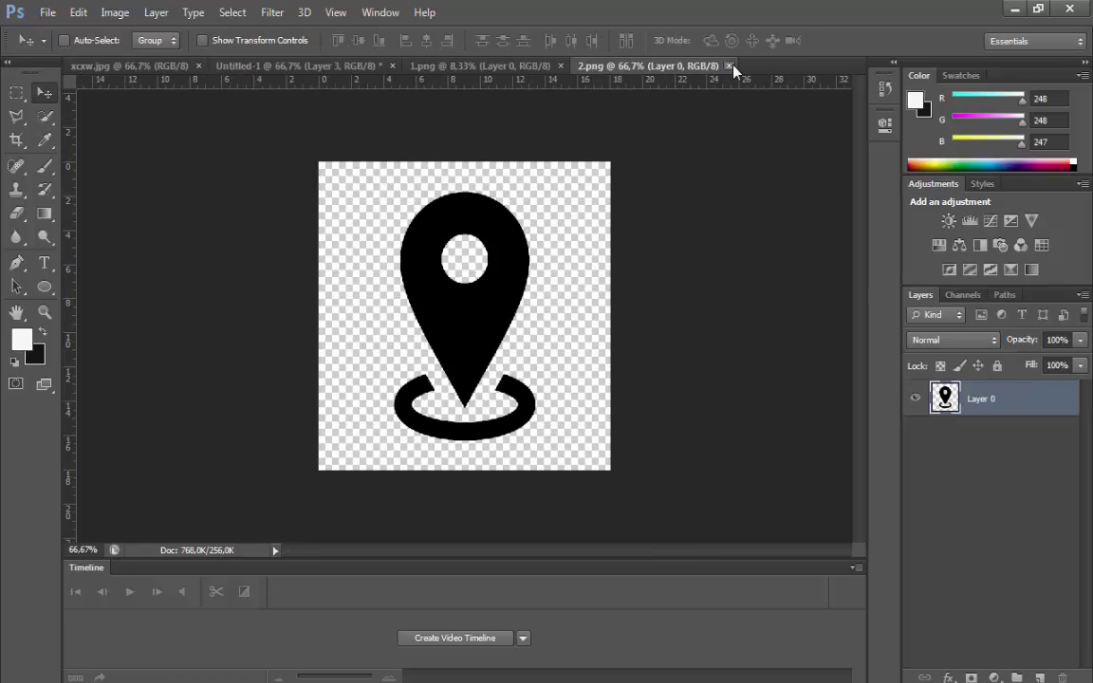
pyautogui.click(728, 65)
pyautogui.click(479, 65)
pyautogui.moveTo(475, 219); pyautogui.dragTo(652, 427)
pyautogui.press('z')
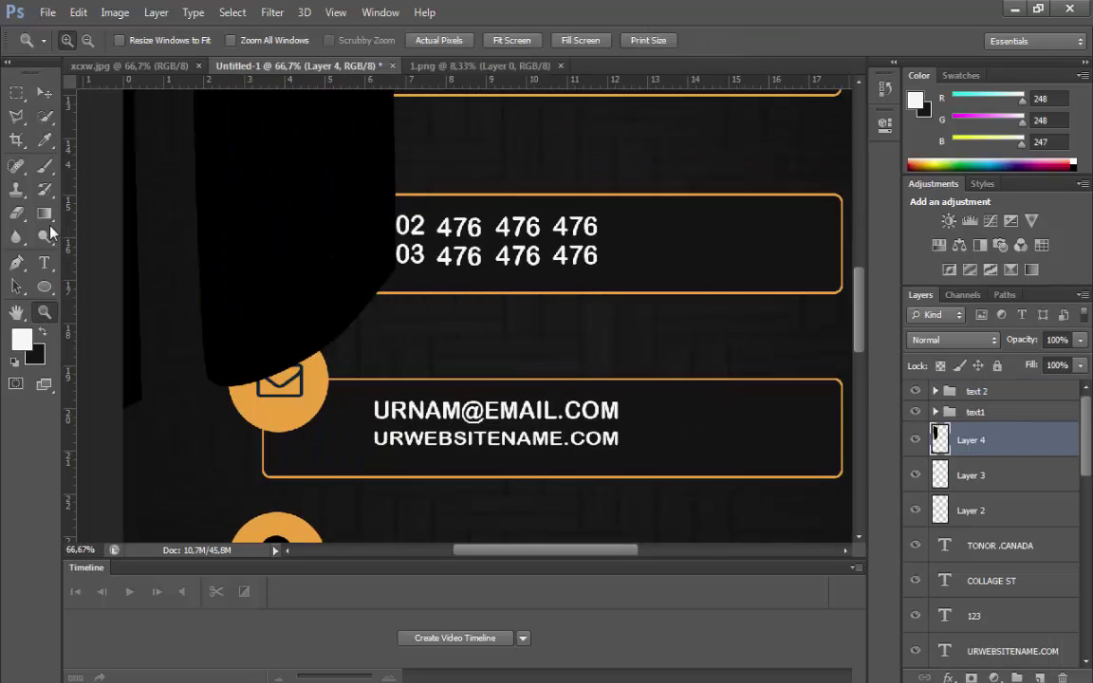
# Scale the oversized black phone icon down to about 5% with Free Transform and move it onto the phone bar's orange circle.
pyautogui.click(88, 40)
pyautogui.click(341, 237)
pyautogui.click(341, 237)
pyautogui.click(341, 237)
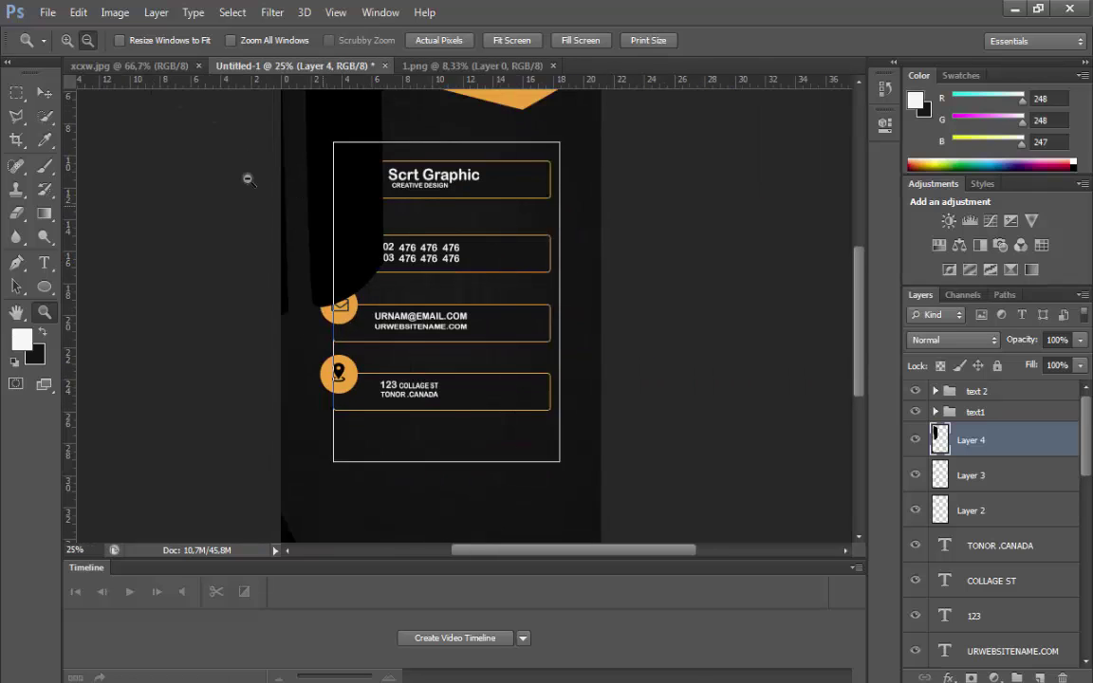
pyautogui.click(248, 178)
pyautogui.click(78, 12)
pyautogui.moveTo(135, 365)
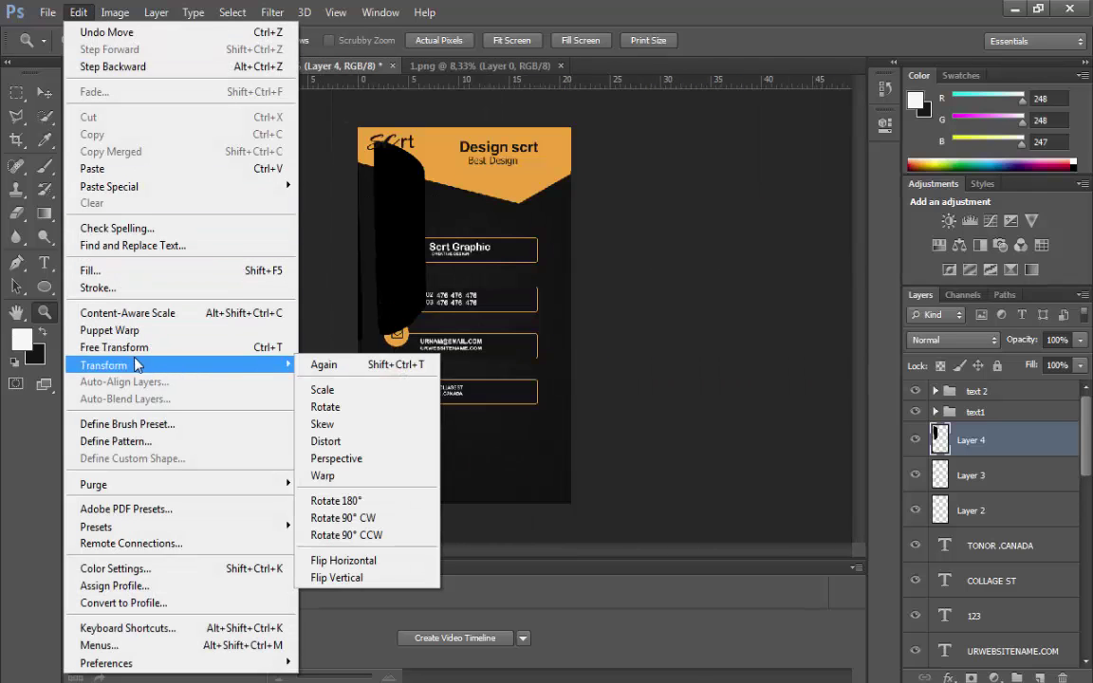
pyautogui.click(119, 347)
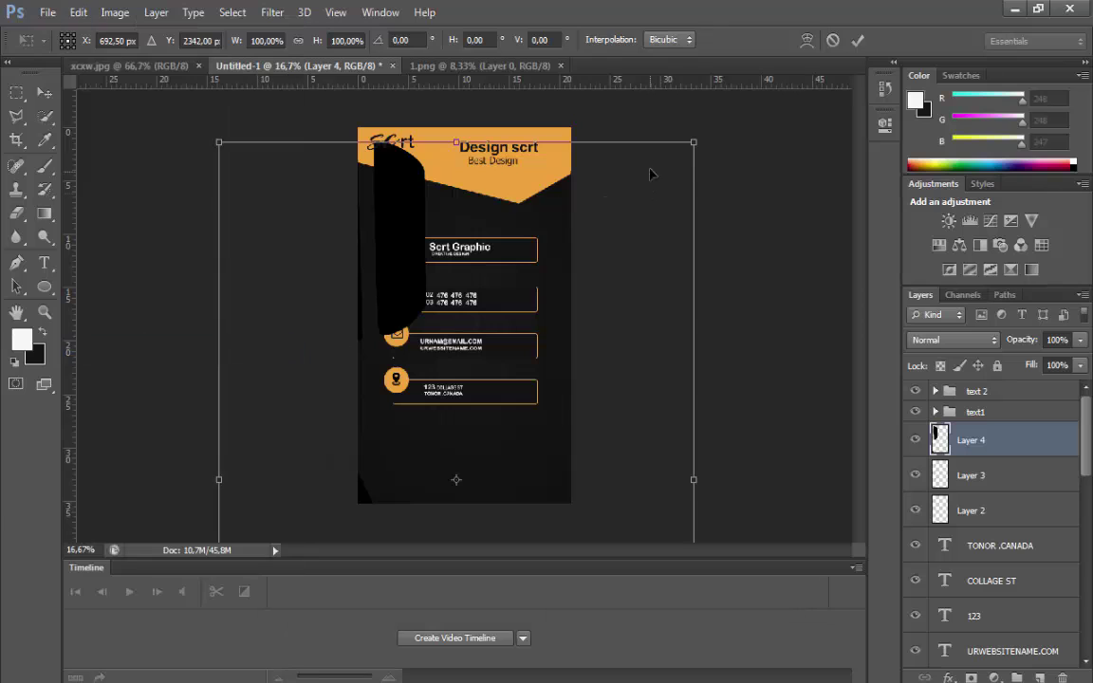
pyautogui.moveTo(691, 142); pyautogui.dragTo(407, 347)
pyautogui.moveTo(379, 467); pyautogui.dragTo(407, 286)
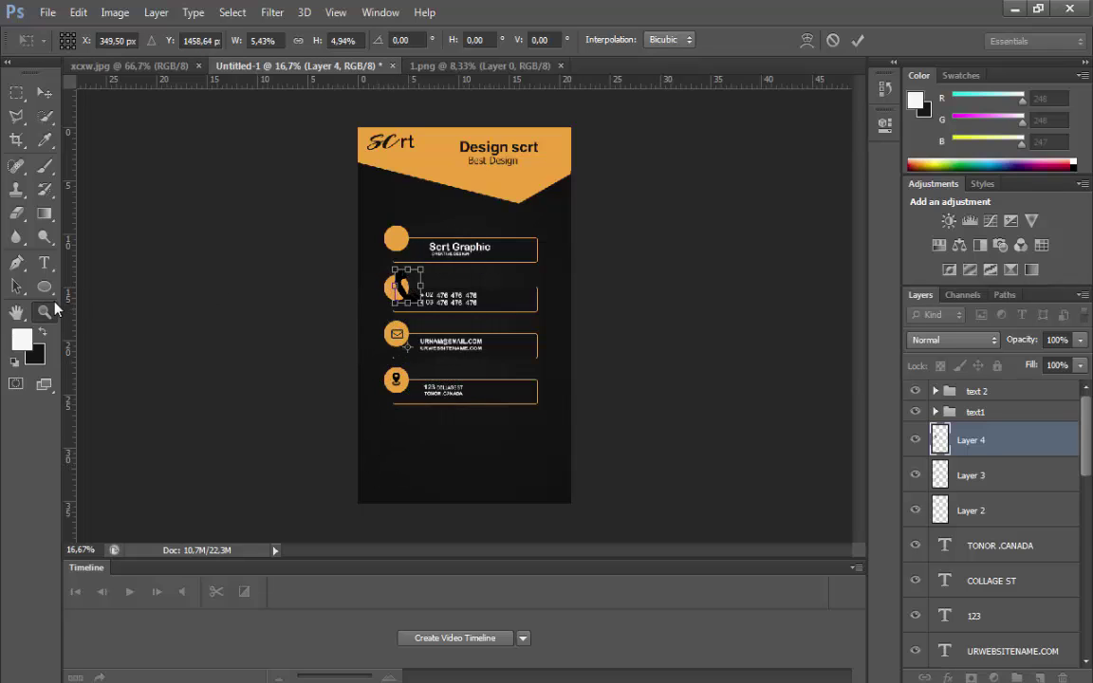
pyautogui.press('Return')
# Shrink the phone icon to about 35% with Free Transform, rotate it about -13° and center it in the phone bar's orange circle.
pyautogui.click(46, 310)
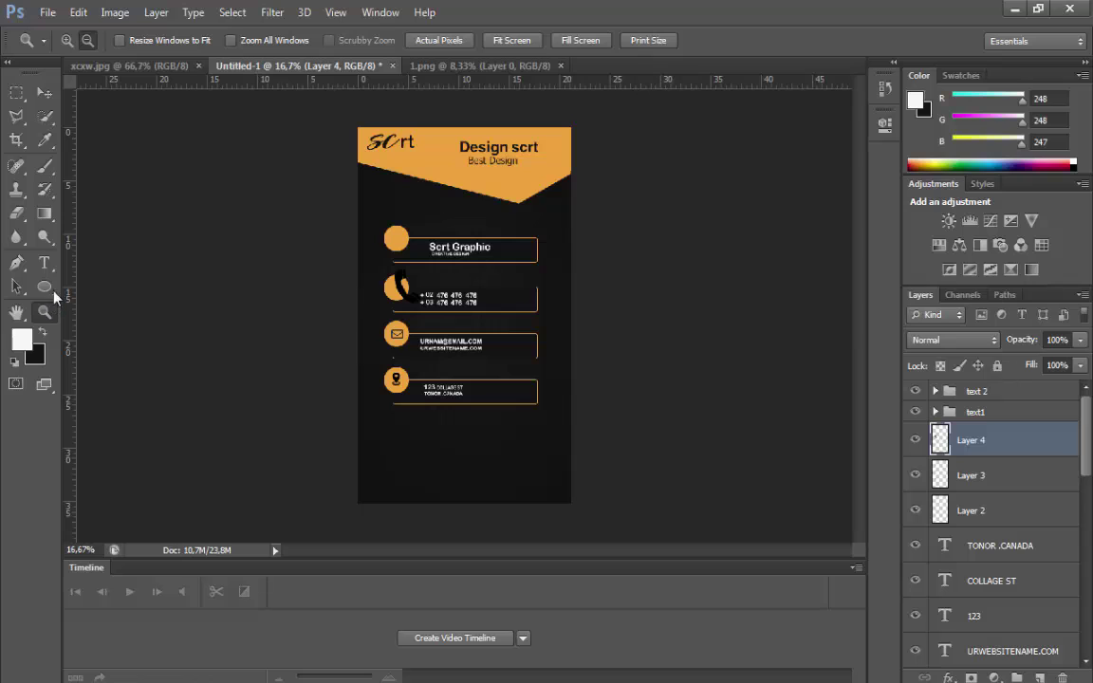
pyautogui.click(444, 212)
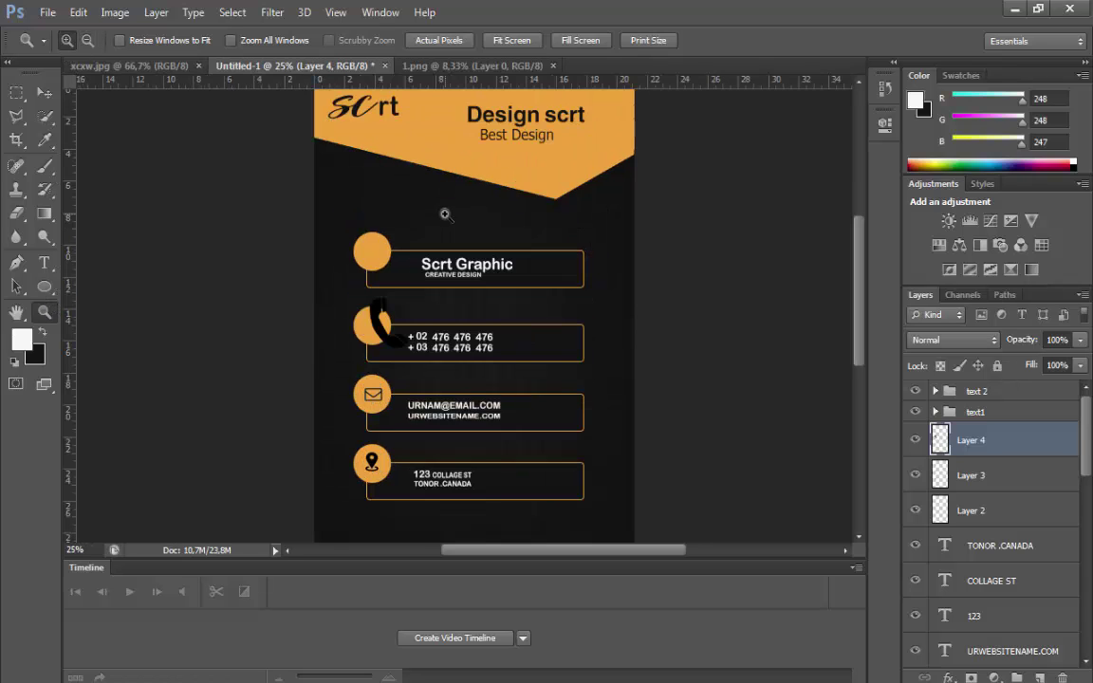
pyautogui.click(444, 212)
pyautogui.click(79, 13)
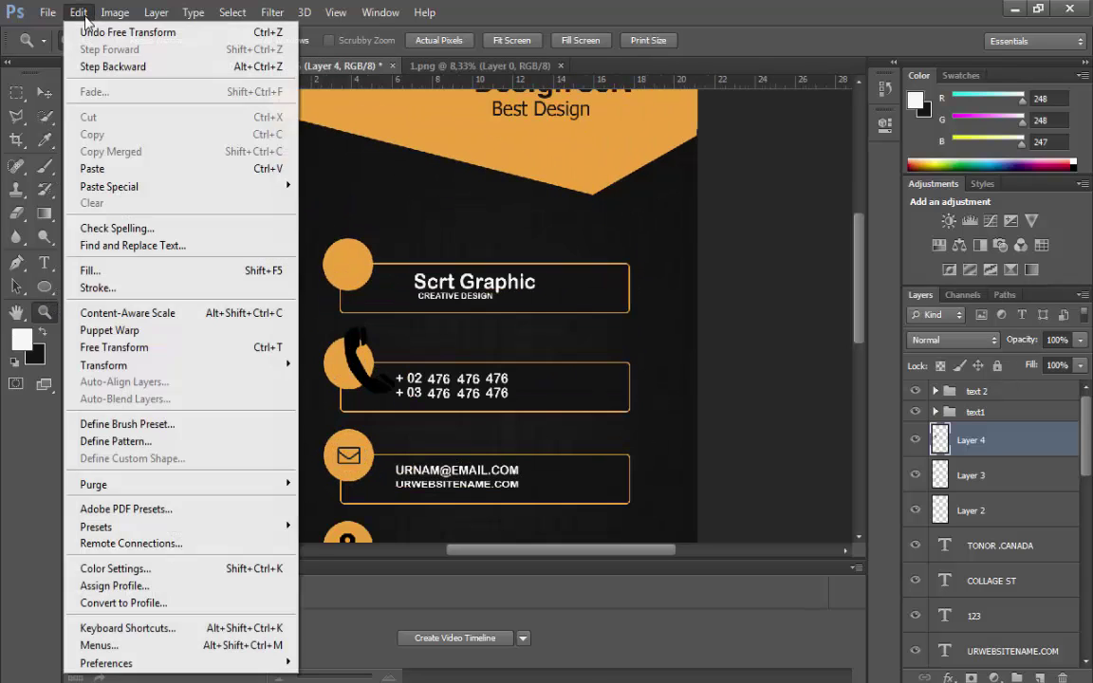
pyautogui.click(124, 343)
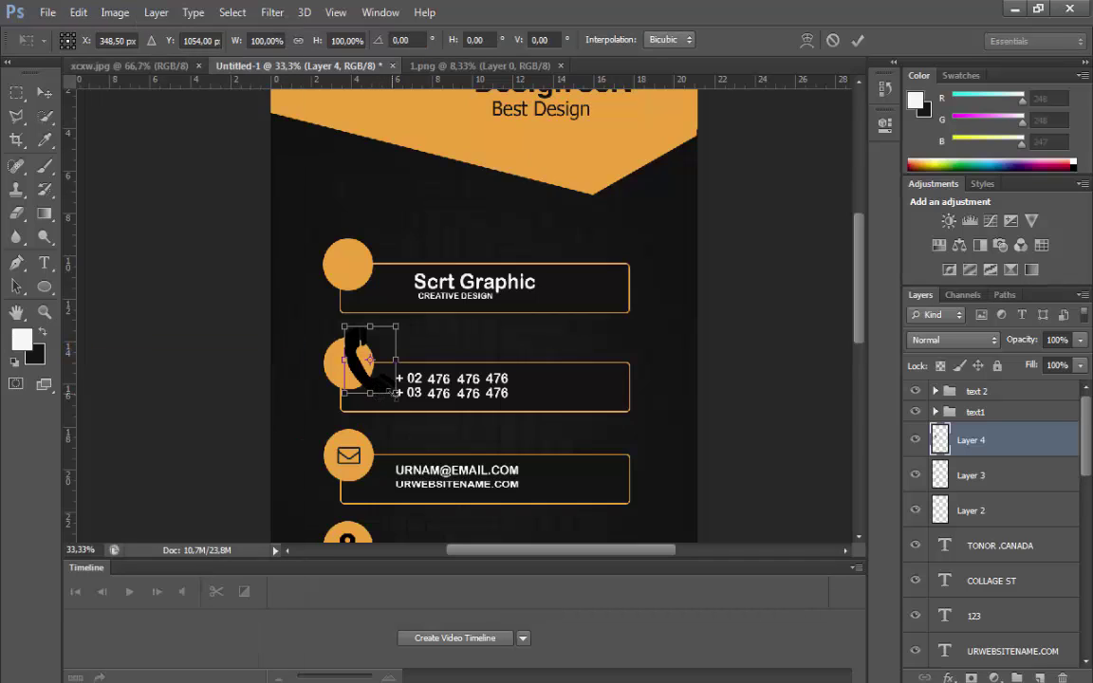
pyautogui.moveTo(396, 392); pyautogui.dragTo(348, 362)
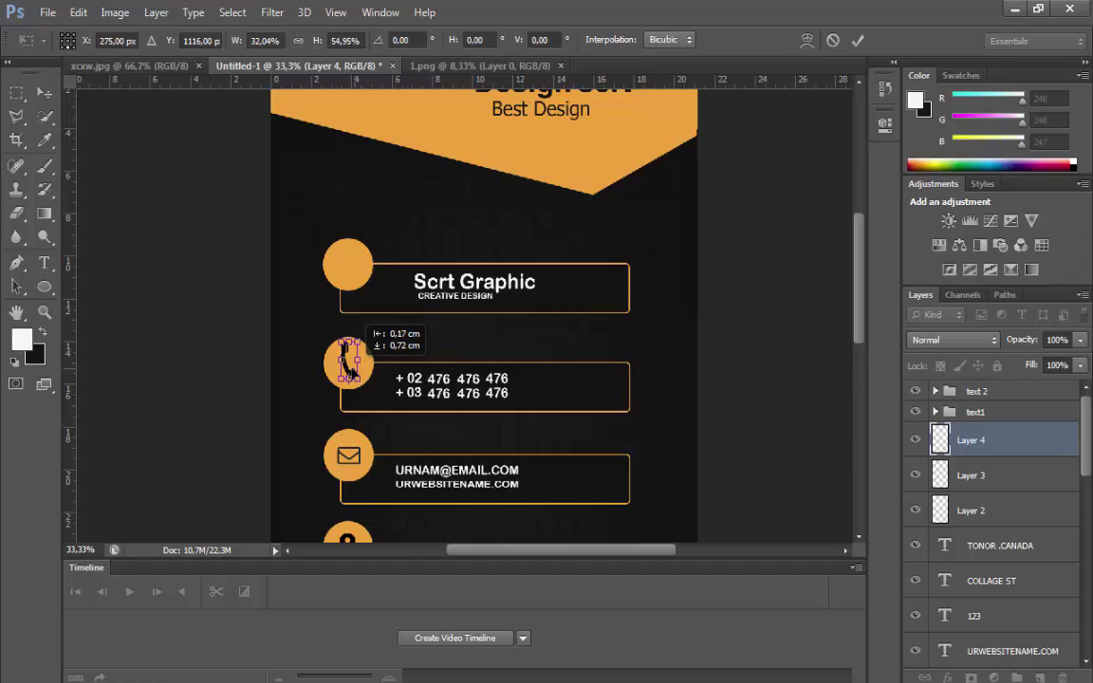
pyautogui.moveTo(408, 386); pyautogui.dragTo(359, 370)
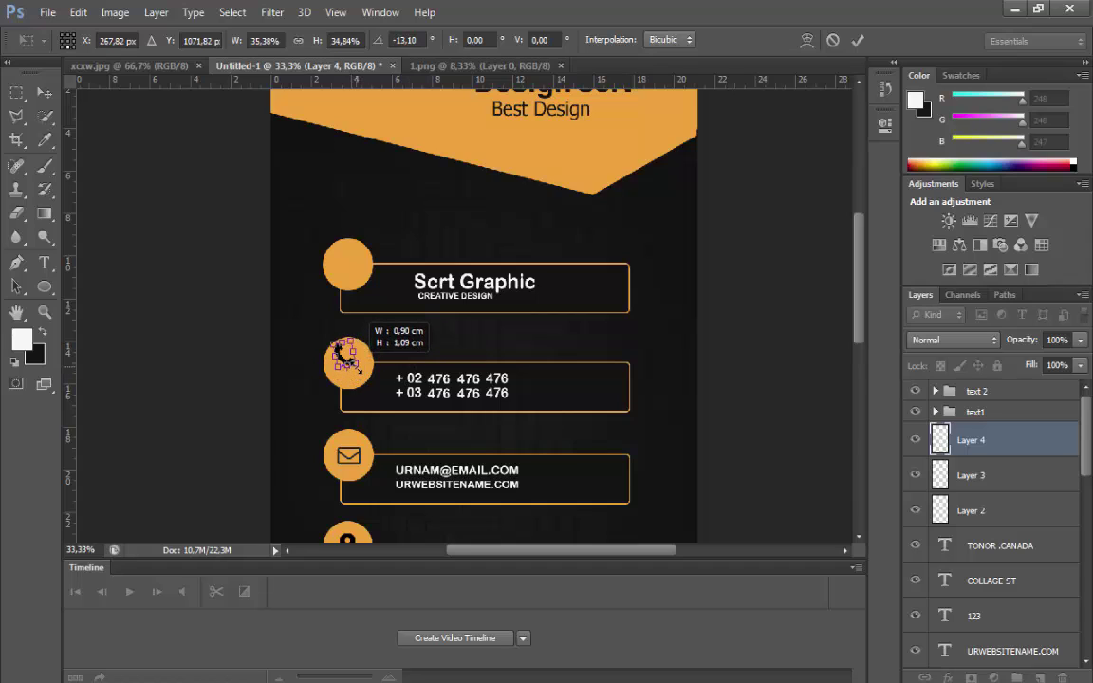
pyautogui.press('Return')
pyautogui.press('z')
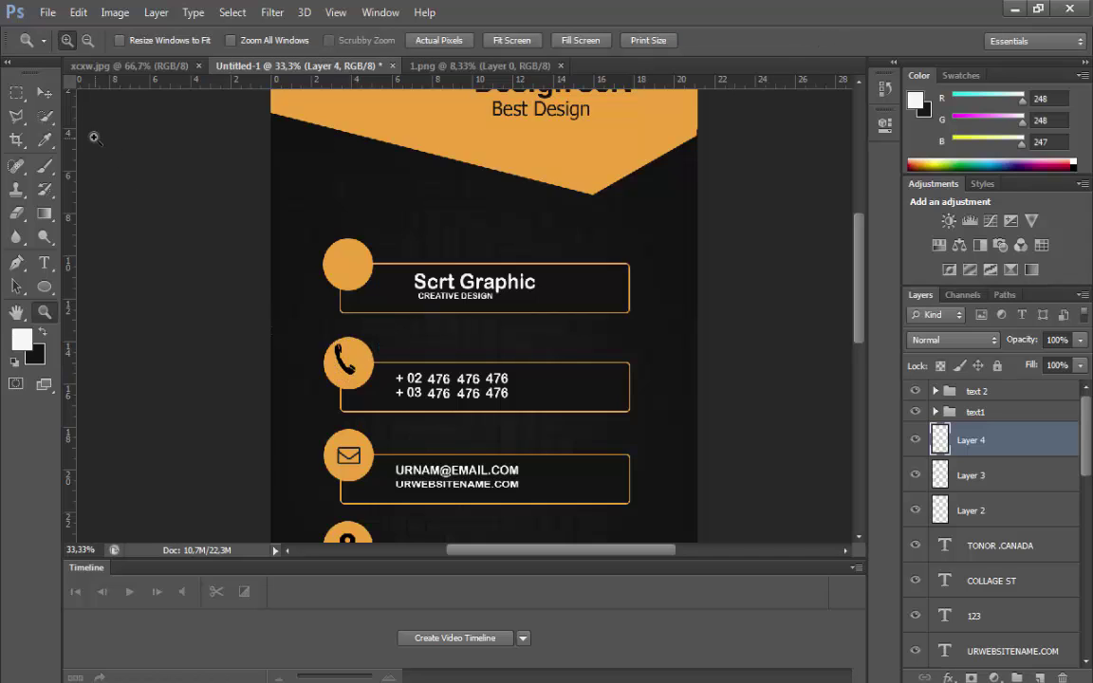
pyautogui.click(48, 93)
# Group all the contact icon and text layers from Layer 4 down to Scrt Graphic.
pyautogui.scroll(-8, 486, 275)
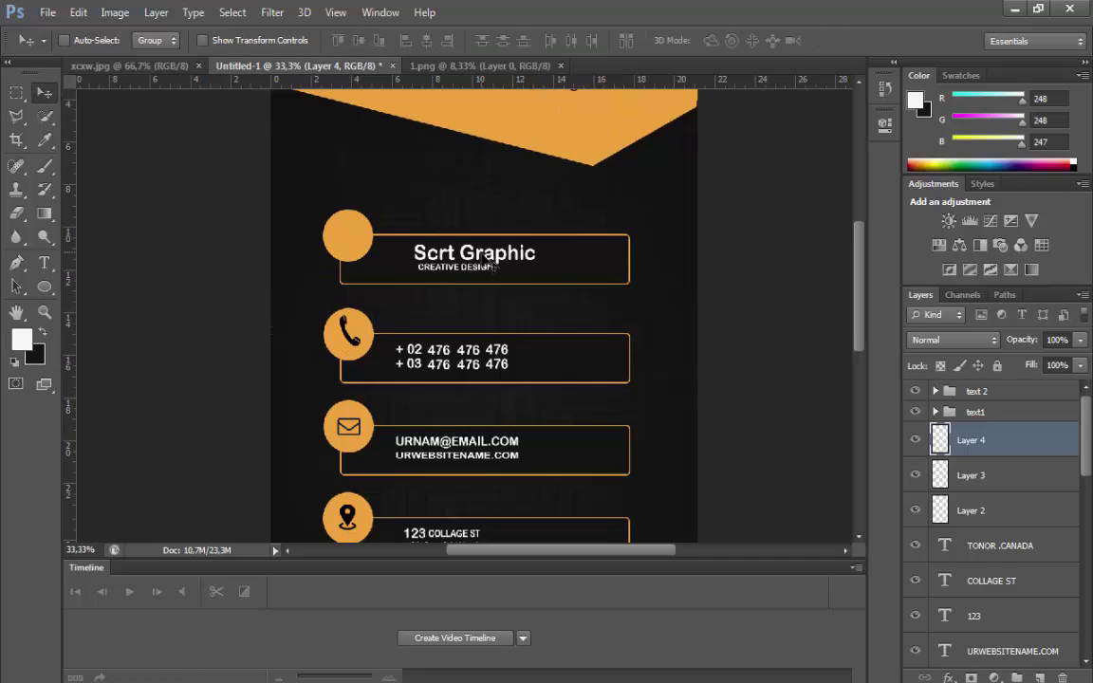
pyautogui.scroll(3, 486, 276)
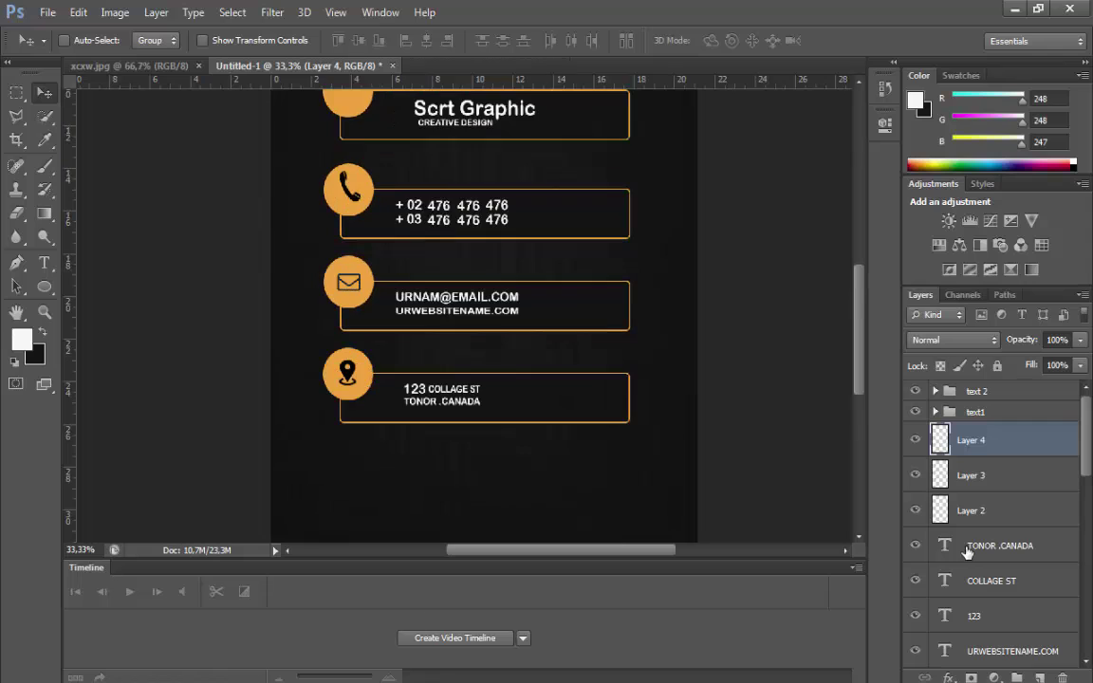
pyautogui.scroll(-10, 949, 550)
pyautogui.scroll(-5, 1033, 574)
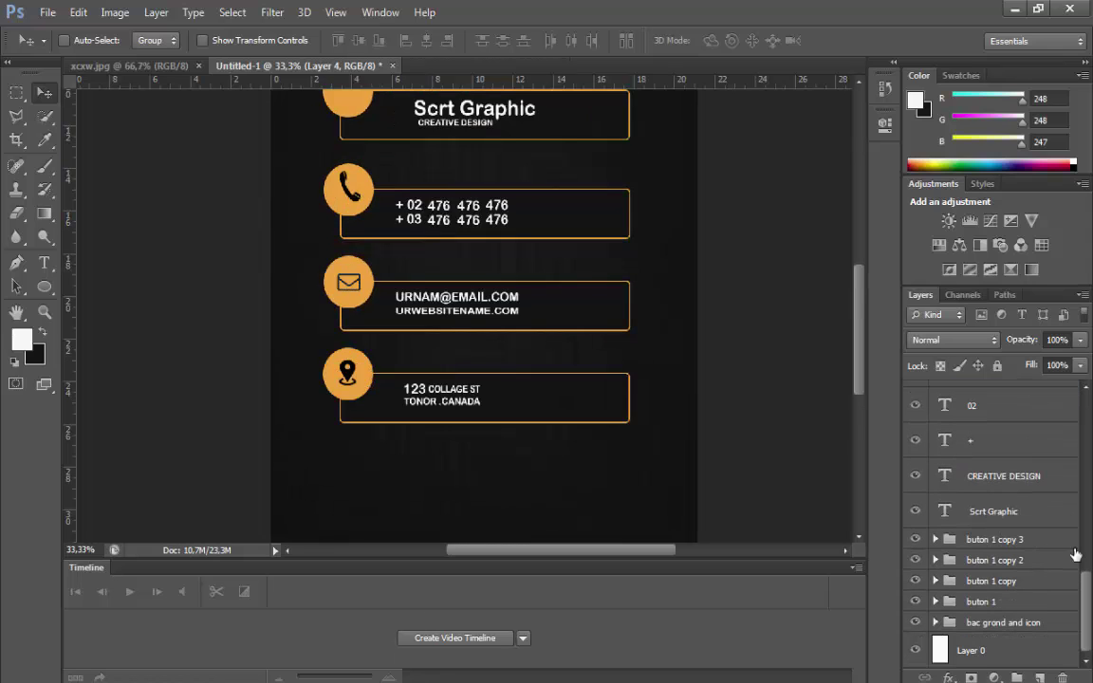
pyautogui.keyDown('shift'); pyautogui.click(996, 512); pyautogui.keyUp('shift')
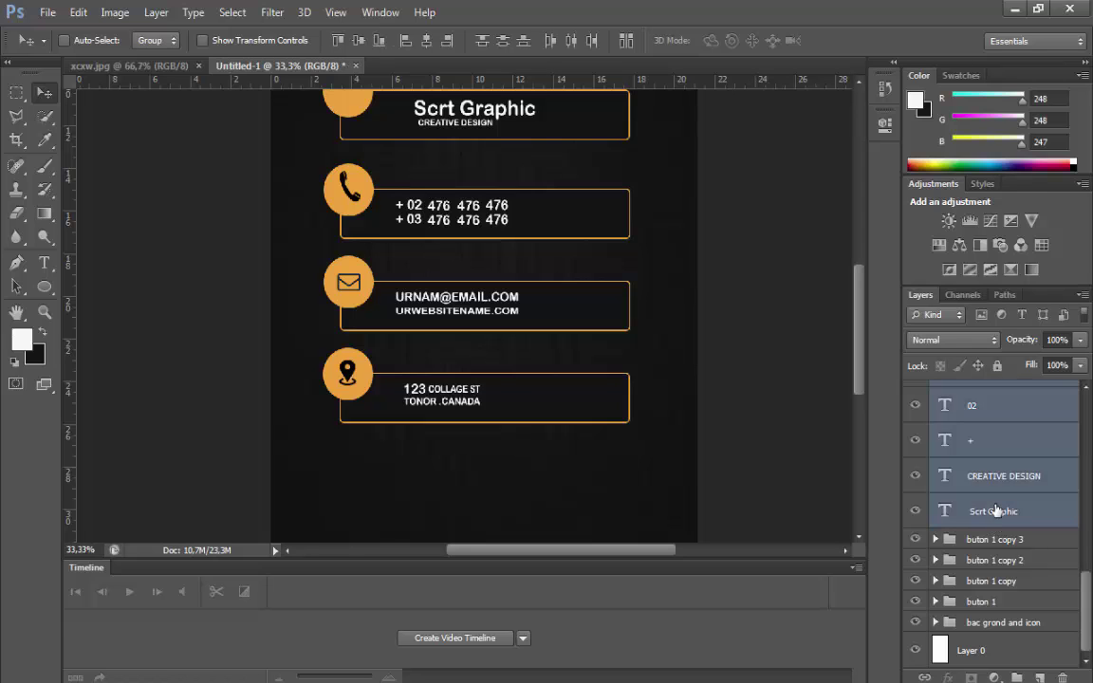
pyautogui.moveTo(995, 512); pyautogui.dragTo(1016, 678)
pyautogui.scroll(2, 465, 409)
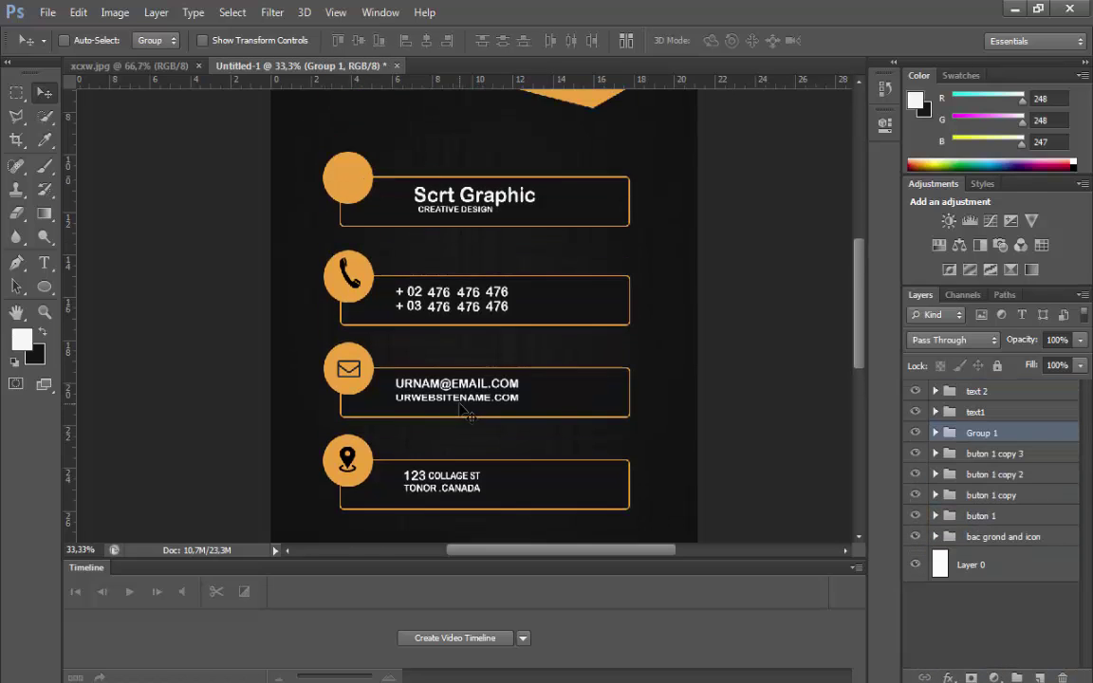
pyautogui.scroll(3, 465, 410)
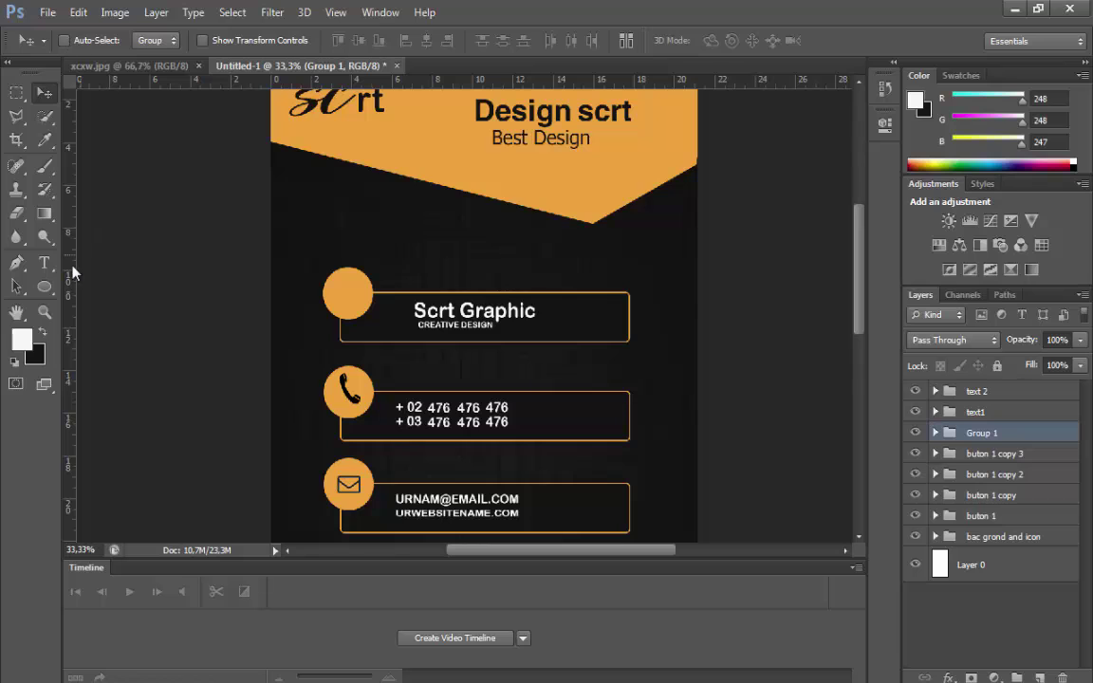
pyautogui.click(44, 312)
pyautogui.keyDown('alt'); pyautogui.click(259, 220); pyautogui.keyUp('alt')
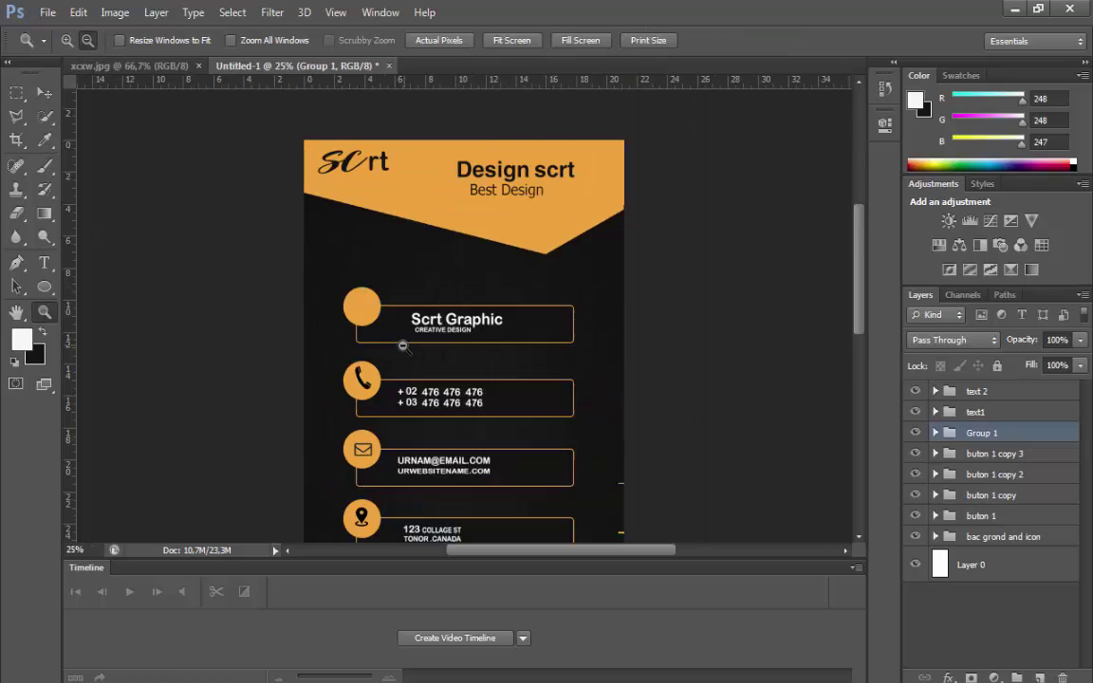
pyautogui.scroll(-3, 269, 190)
pyautogui.click(78, 12)
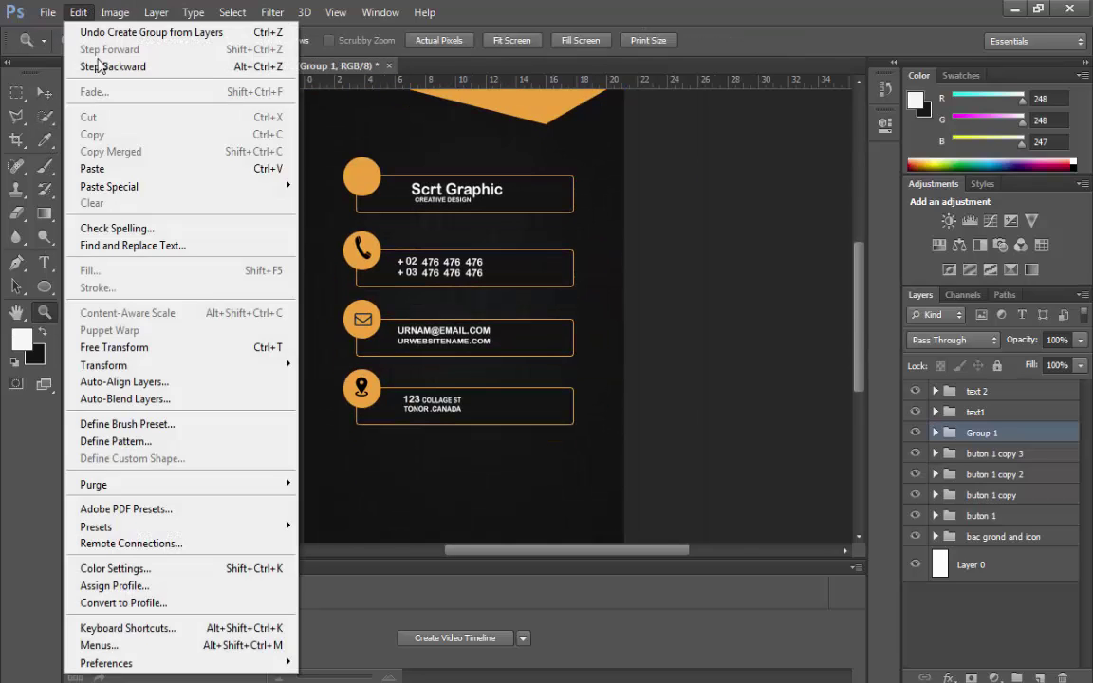
pyautogui.click(205, 346)
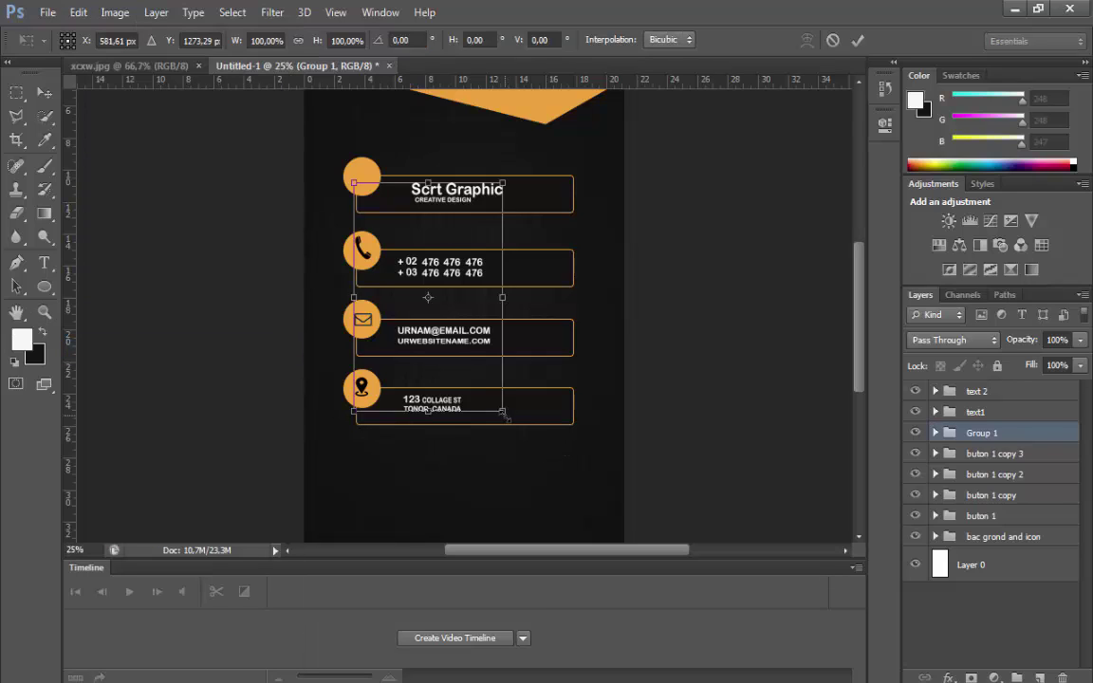
pyautogui.moveTo(503, 412); pyautogui.dragTo(509, 417)
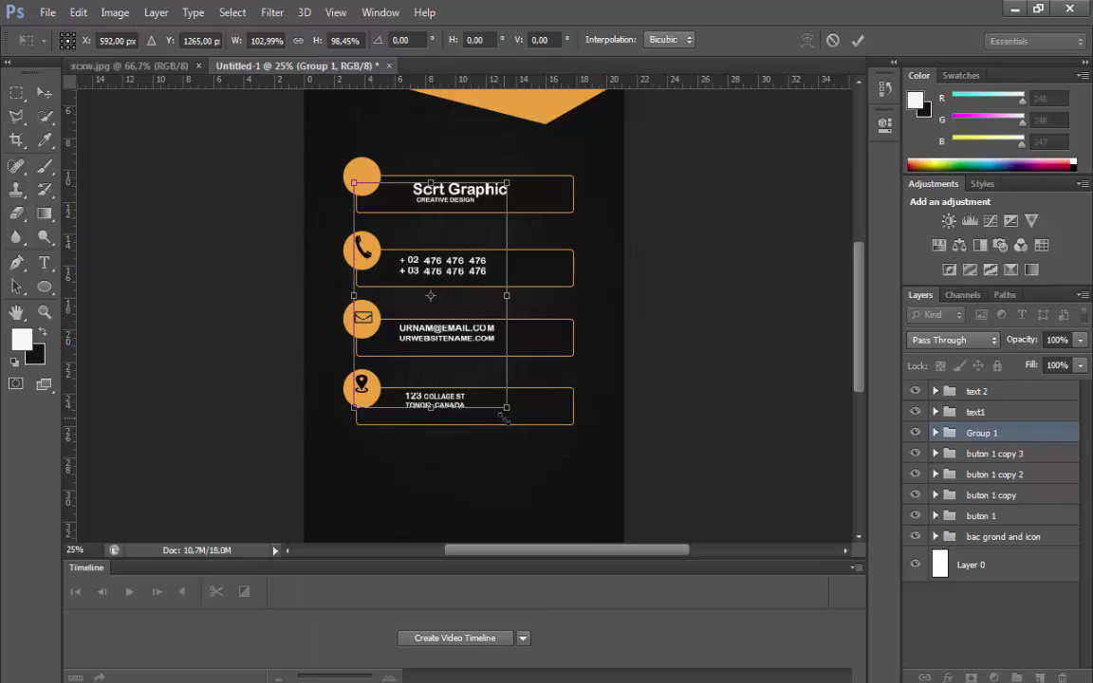
pyautogui.click(43, 92)
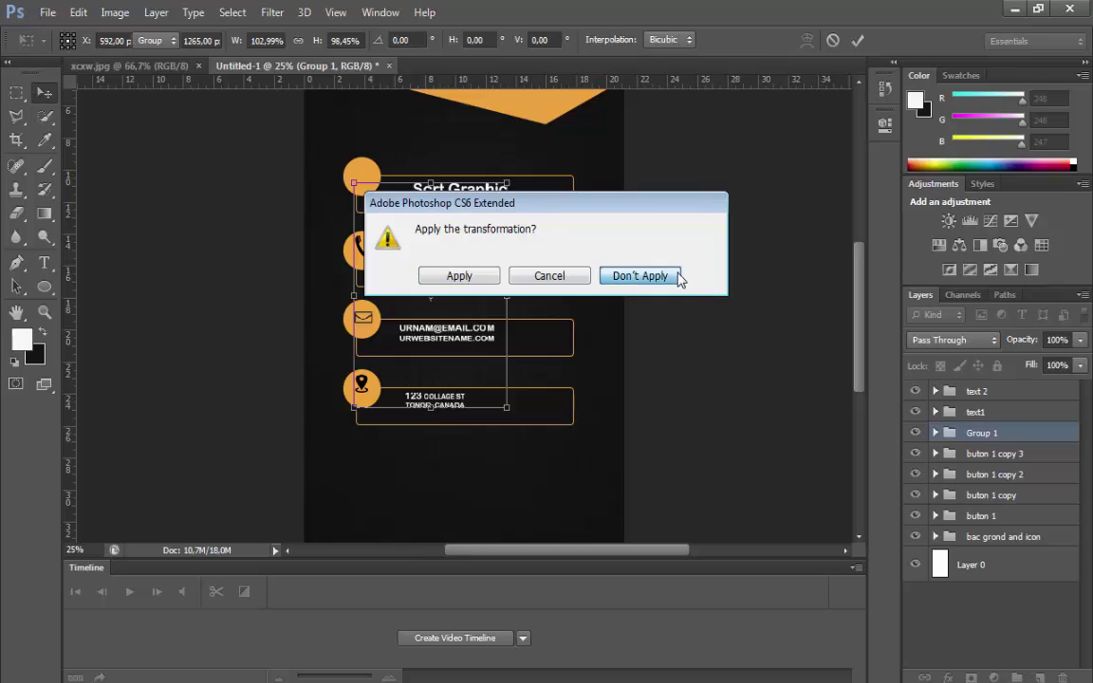
pyautogui.click(673, 276)
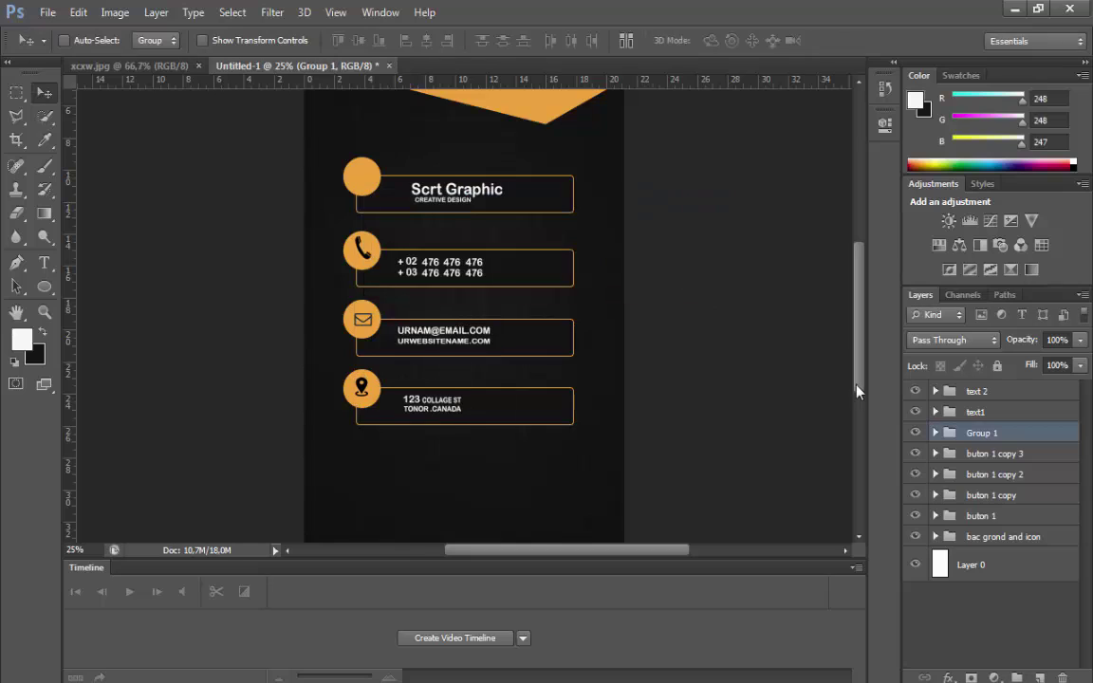
# Check what Group 1 contains by toggling its visibility, and group it with the four buton 1 groups.
pyautogui.click(998, 517)
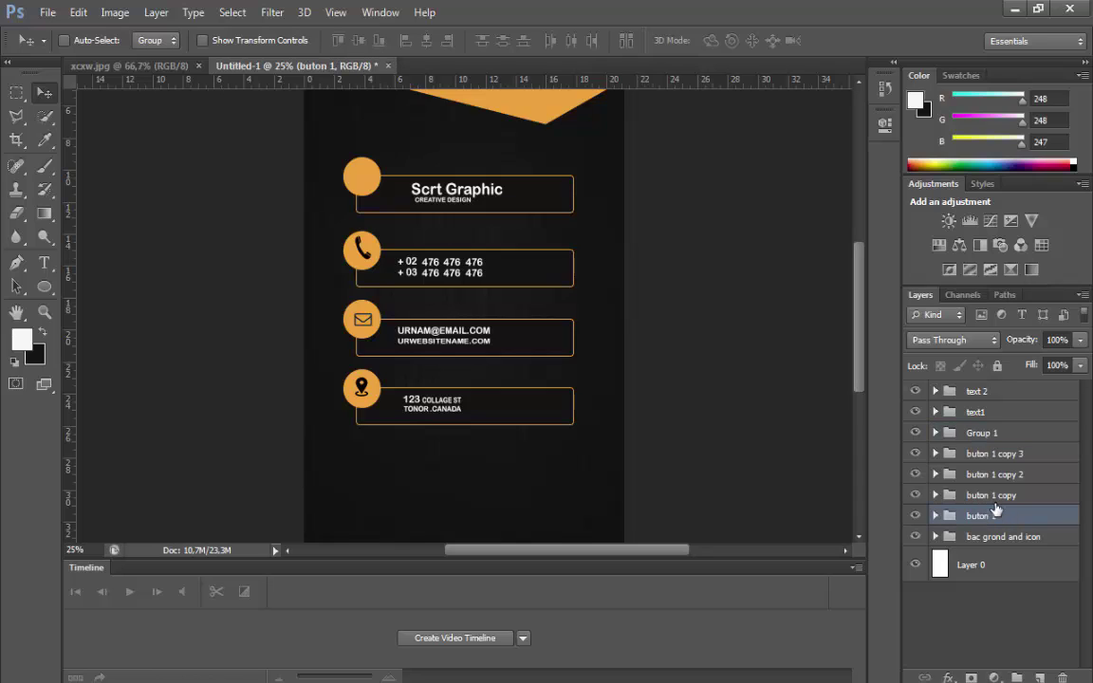
pyautogui.click(916, 433)
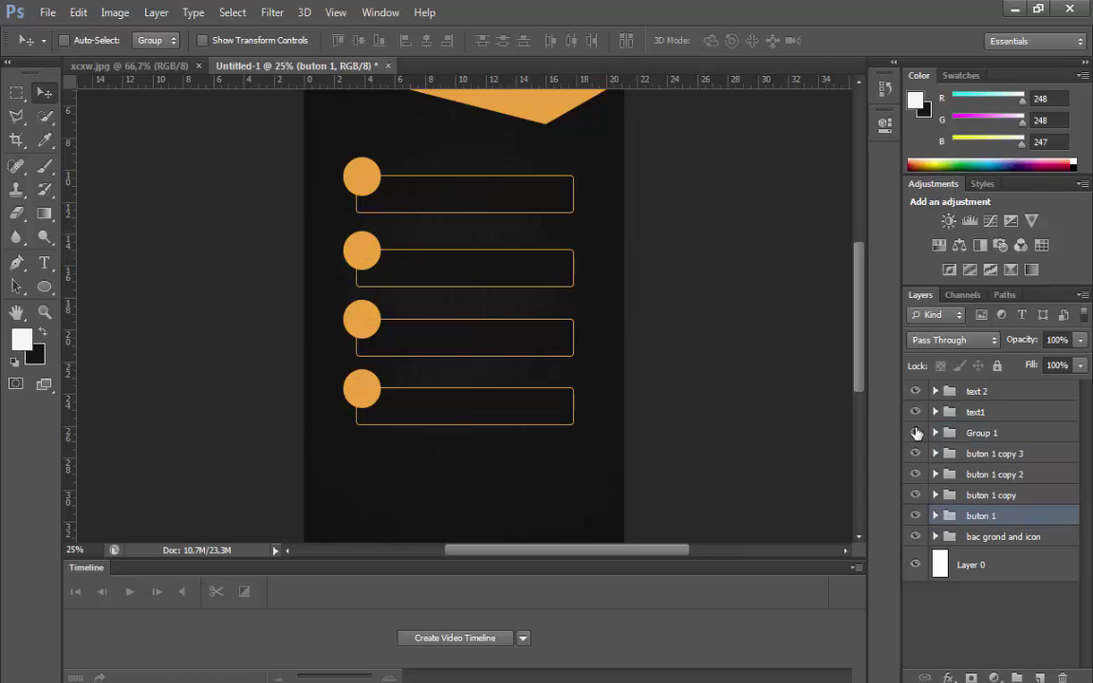
pyautogui.click(916, 432)
pyautogui.click(964, 436)
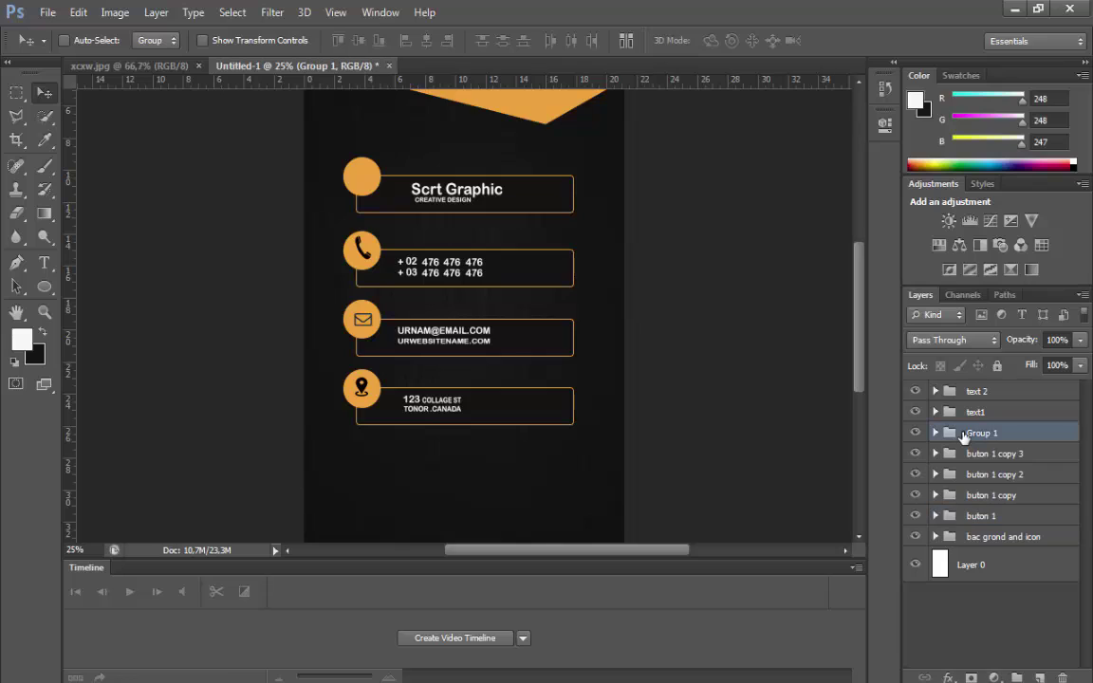
pyautogui.click(916, 433)
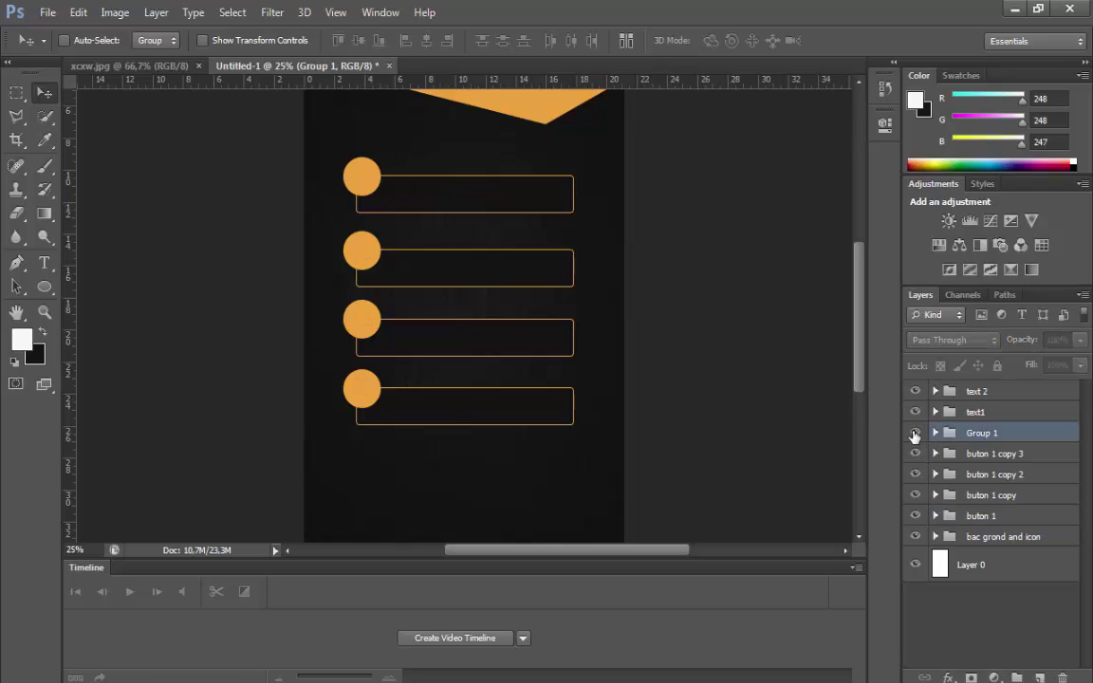
pyautogui.click(916, 434)
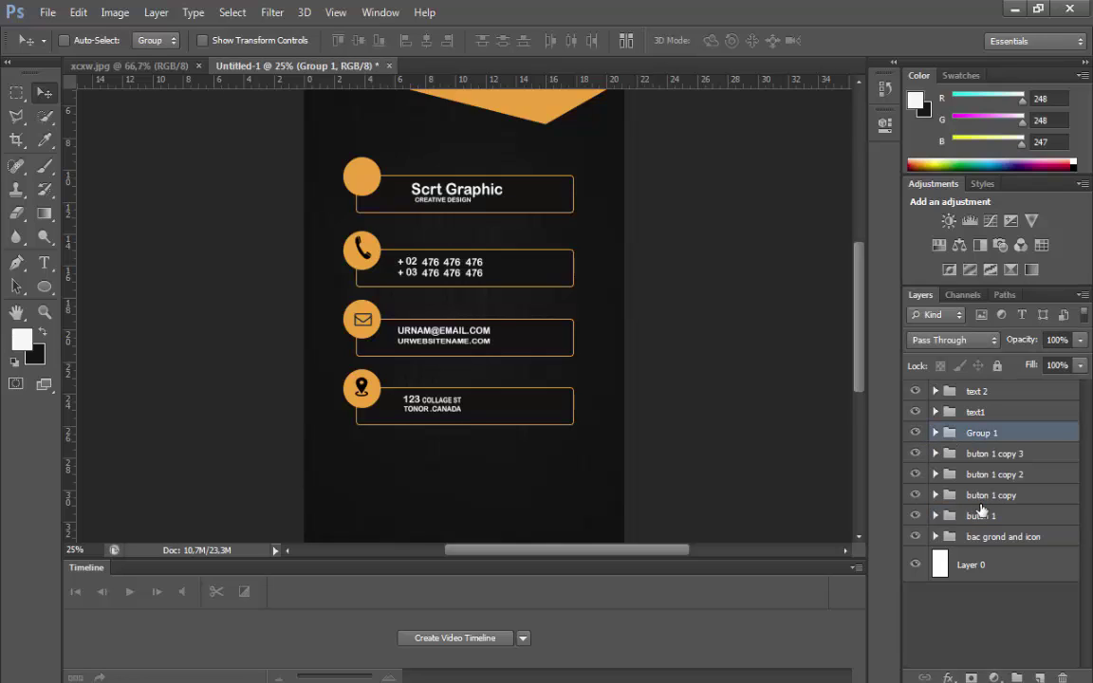
pyautogui.keyDown('shift'); pyautogui.click(982, 515); pyautogui.keyUp('shift')
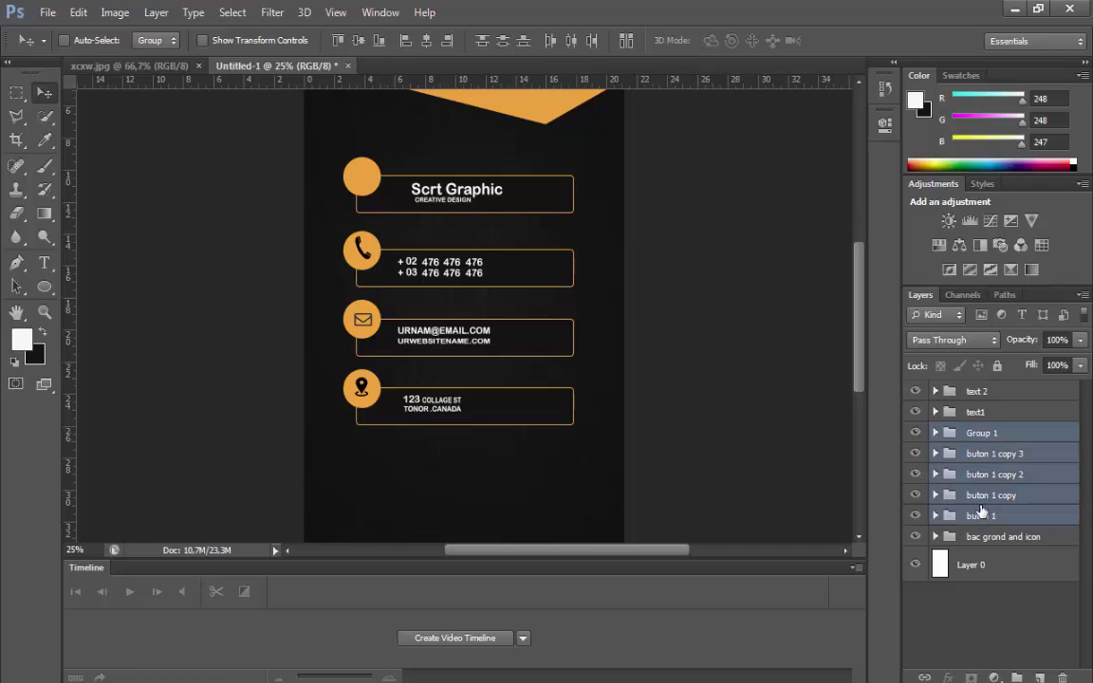
pyautogui.moveTo(982, 515); pyautogui.dragTo(1017, 677)
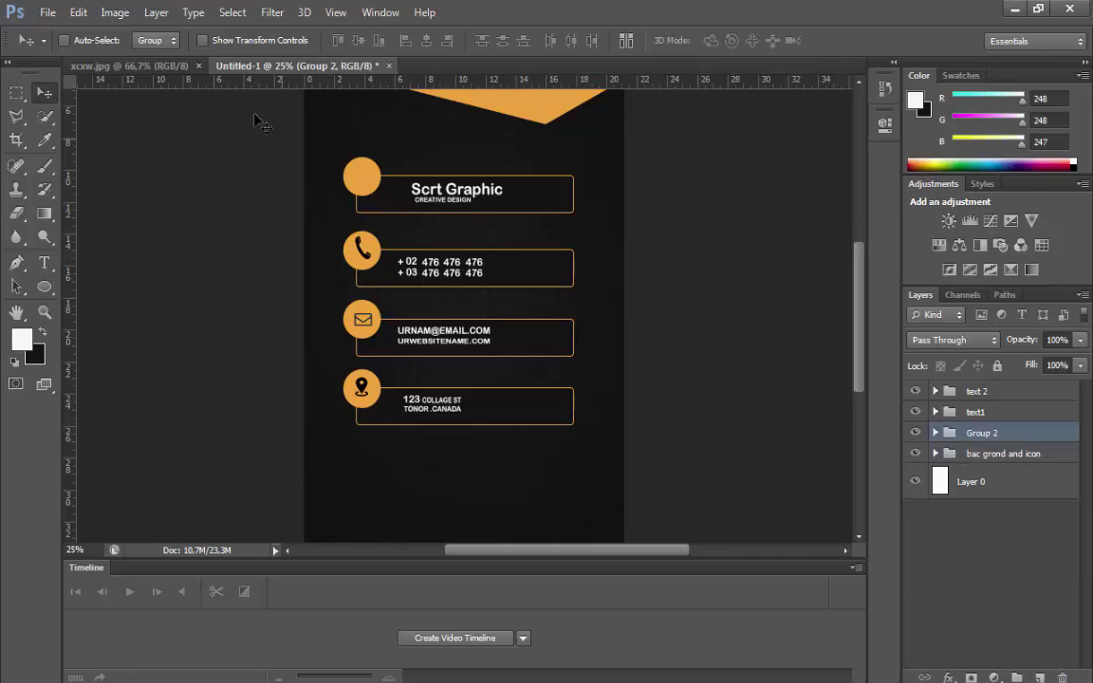
# Enlarge the combined contact bar group with Free Transform and center it on the dark area below the header.
pyautogui.click(78, 12)
pyautogui.click(170, 345)
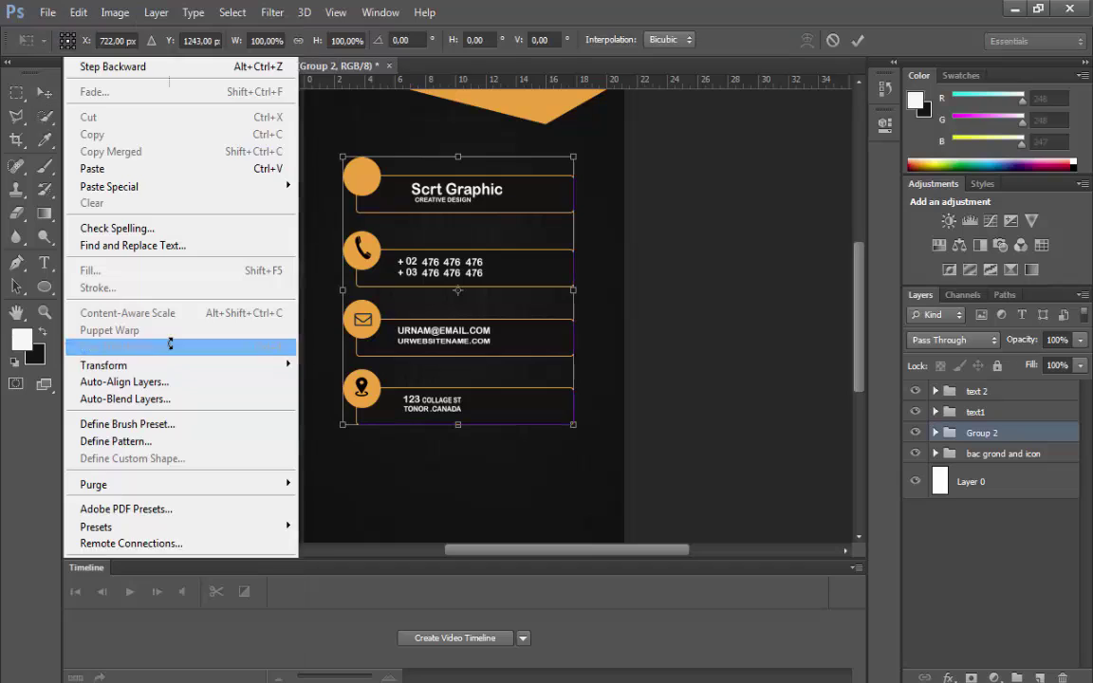
pyautogui.moveTo(575, 428); pyautogui.dragTo(606, 476)
pyautogui.moveTo(512, 380); pyautogui.dragTo(508, 359)
pyautogui.press('Return')
# Draw a rectangle shape of about 1992 × 1612 px that covers a strip along the page's bottom edge.
pyautogui.scroll(-3, 460, 495)
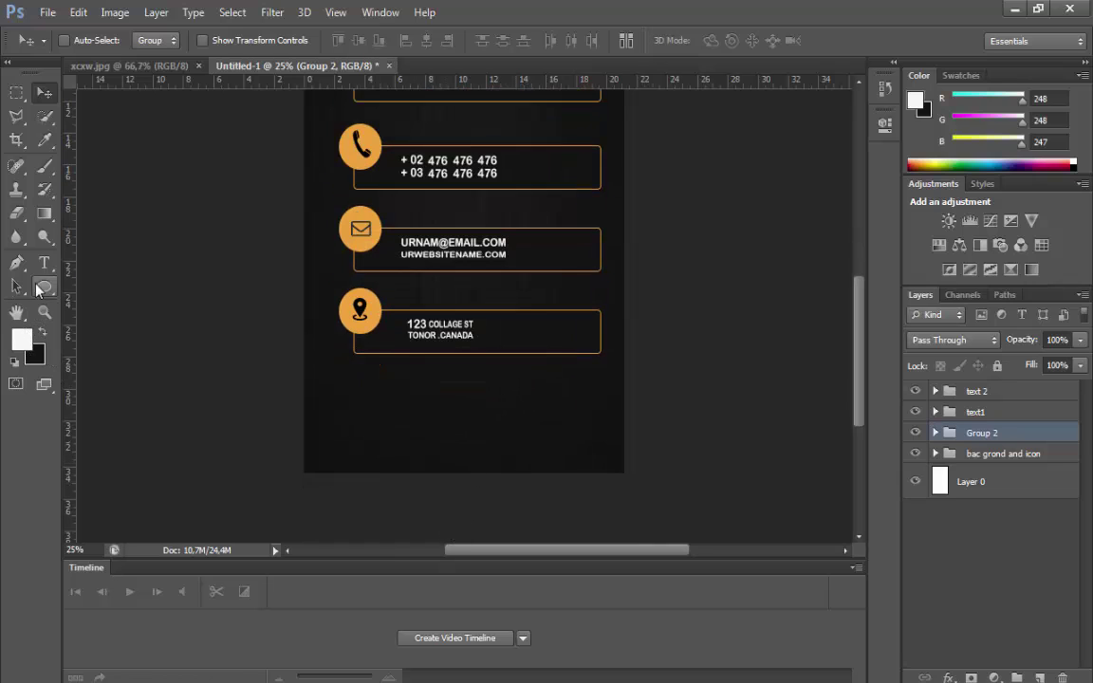
pyautogui.moveTo(45, 287); pyautogui.dragTo(69, 310)
pyautogui.click(99, 284)
pyautogui.scroll(3, 273, 320)
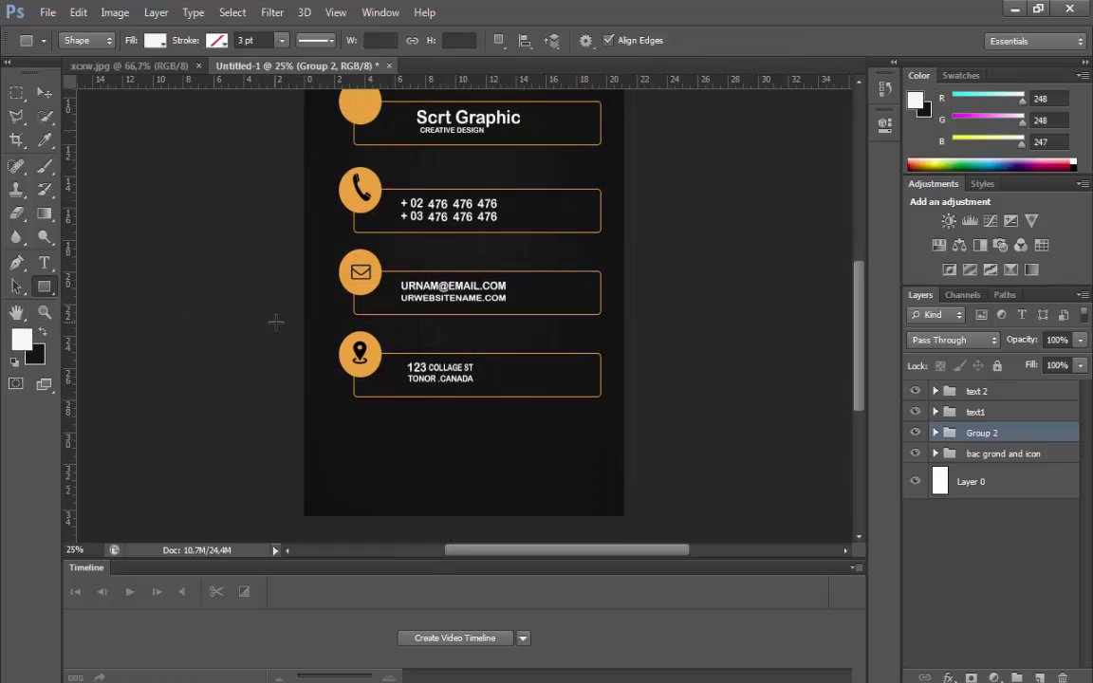
pyautogui.scroll(-2, 588, 417)
pyautogui.moveTo(633, 456); pyautogui.dragTo(212, 517)
pyautogui.scroll(5, 427, 427)
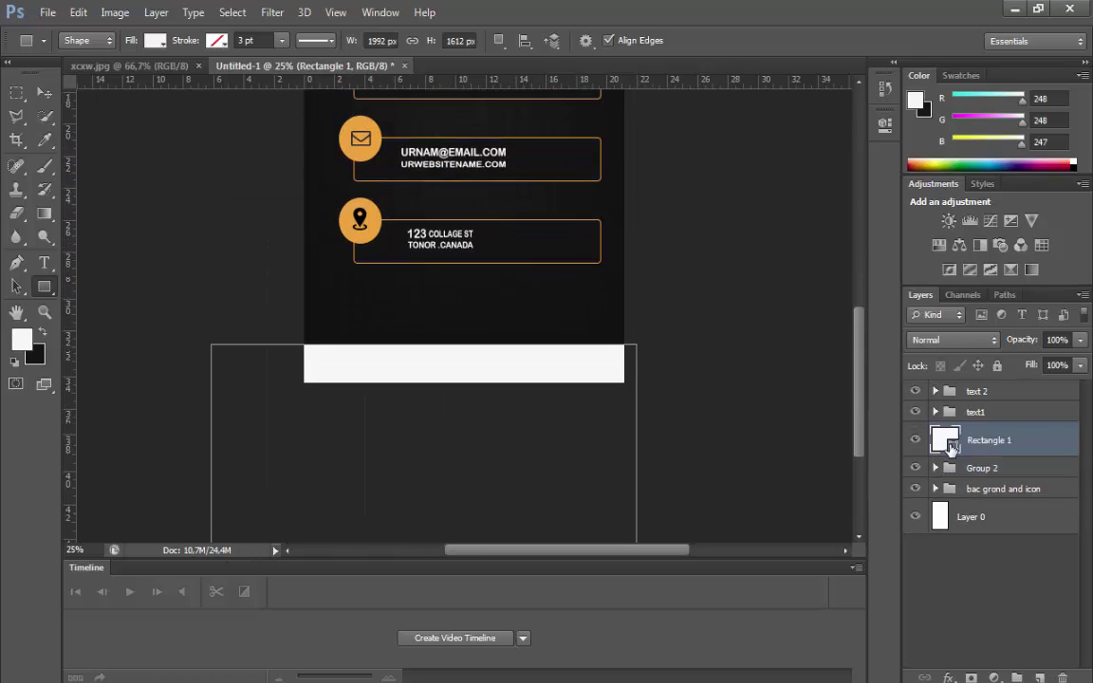
# Recolor the rectangle strip along the page's bottom edge to orange with hue 35°, saturation 96% and brightness 93%.
pyautogui.doubleClick(949, 442)
pyautogui.click(603, 366)
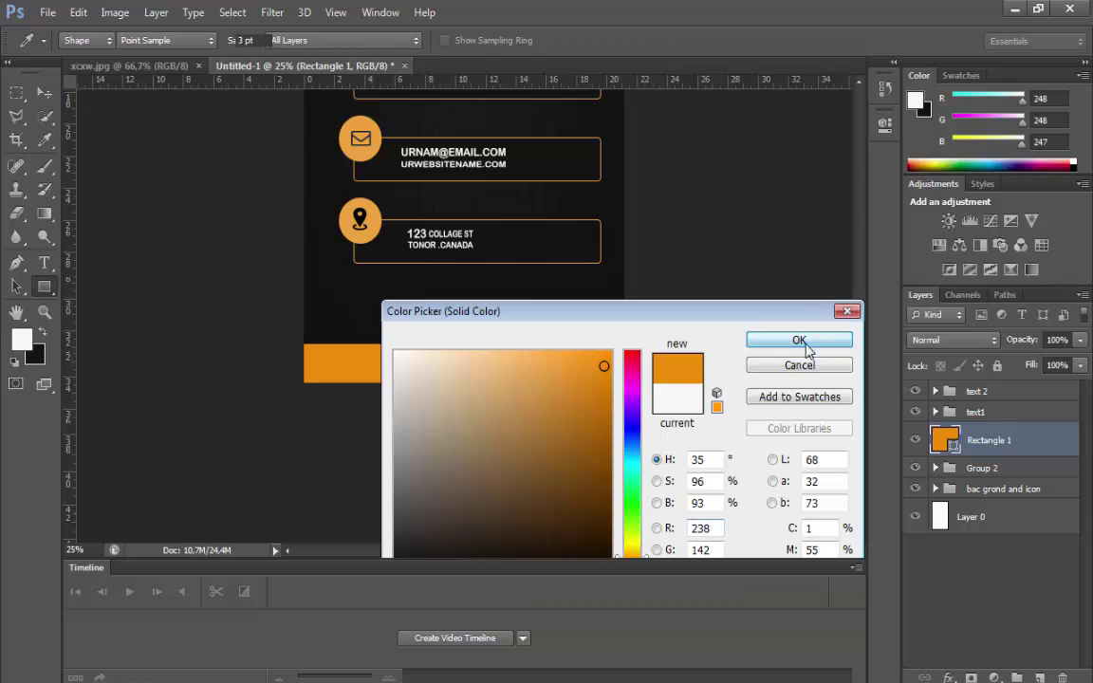
pyautogui.click(799, 341)
pyautogui.click(43, 94)
pyautogui.scroll(5, 549, 334)
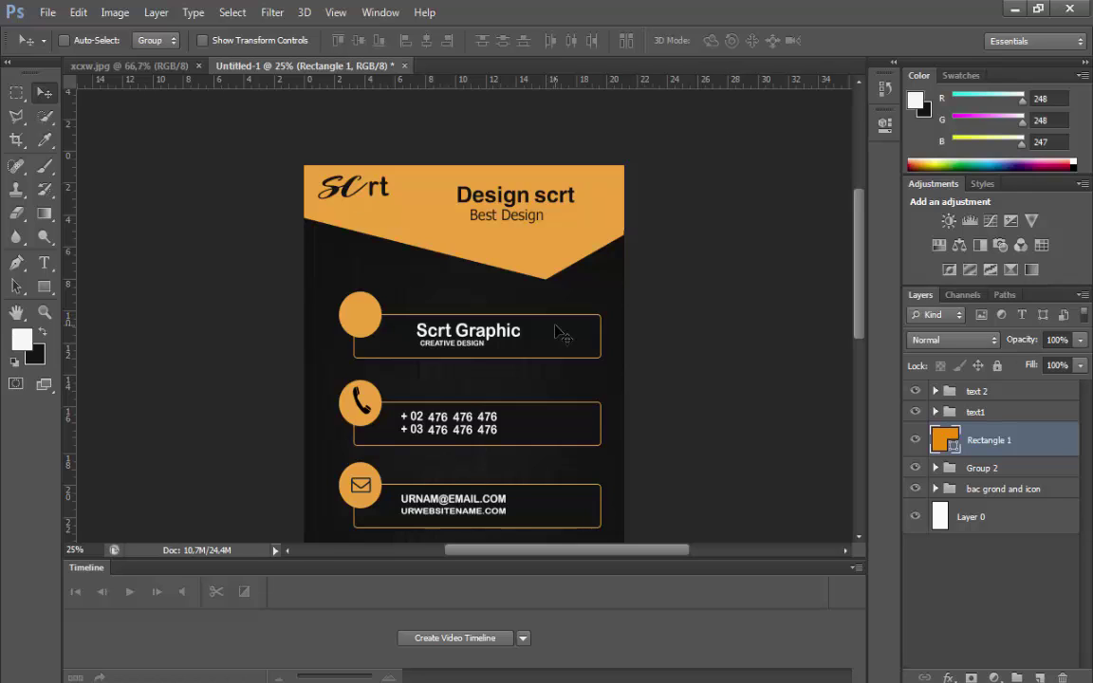
pyautogui.scroll(-5, 171, 228)
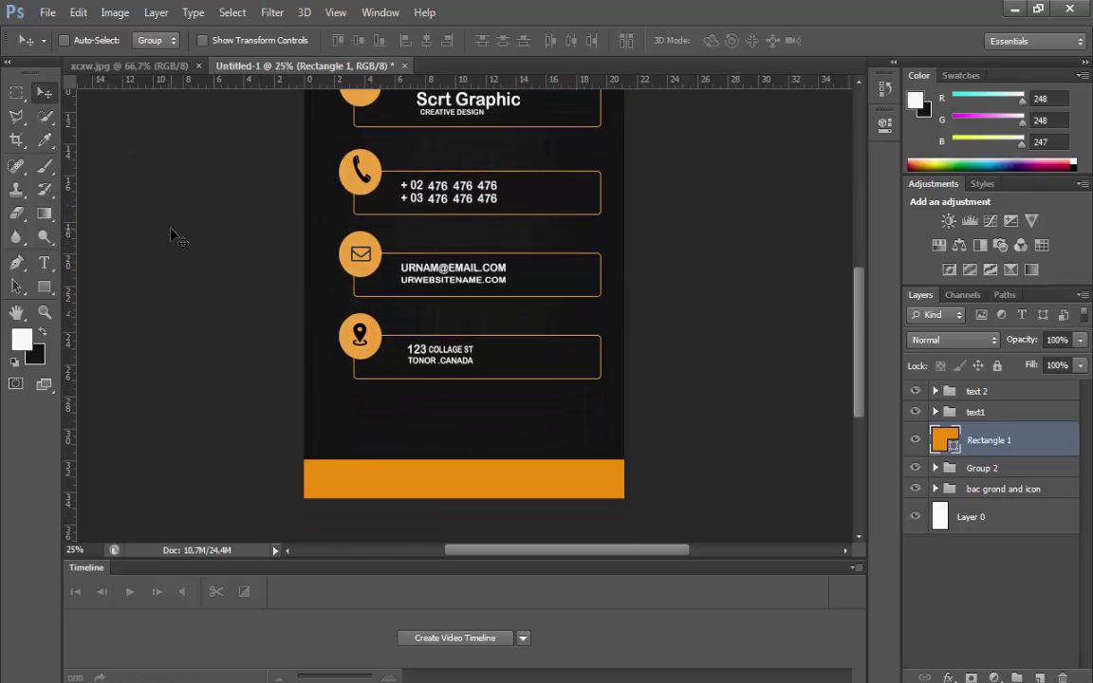
# Add a white 36 pt text line reading "Design graphic scrt" in the dark area below the address bar.
pyautogui.click(43, 285)
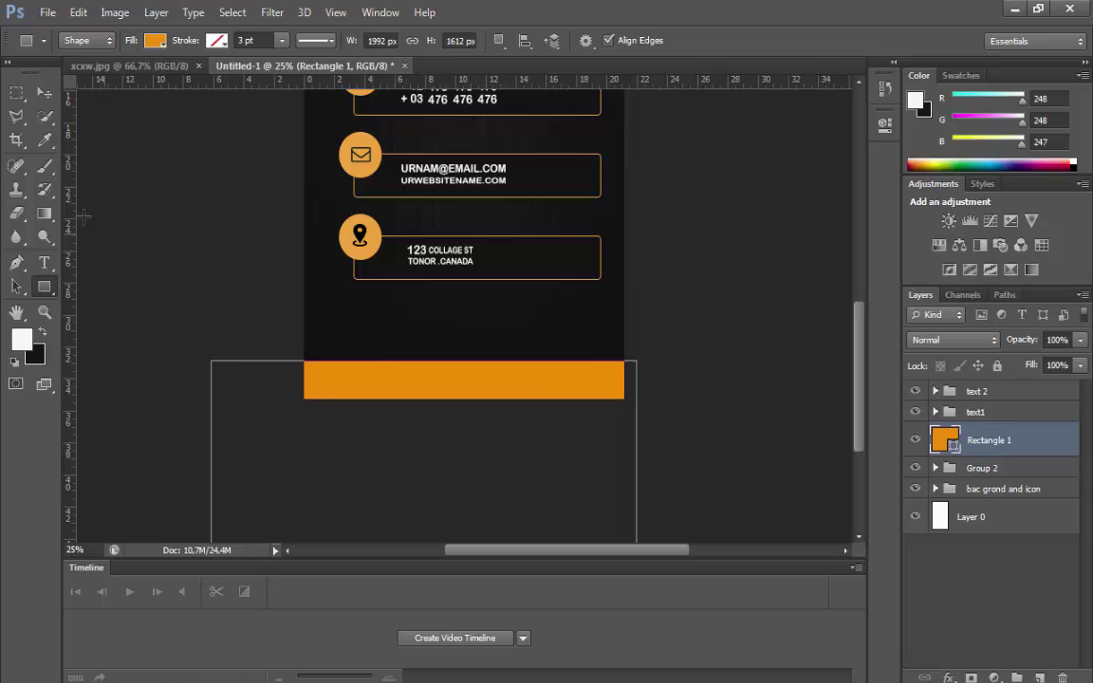
pyautogui.click(44, 262)
pyautogui.click(343, 309)
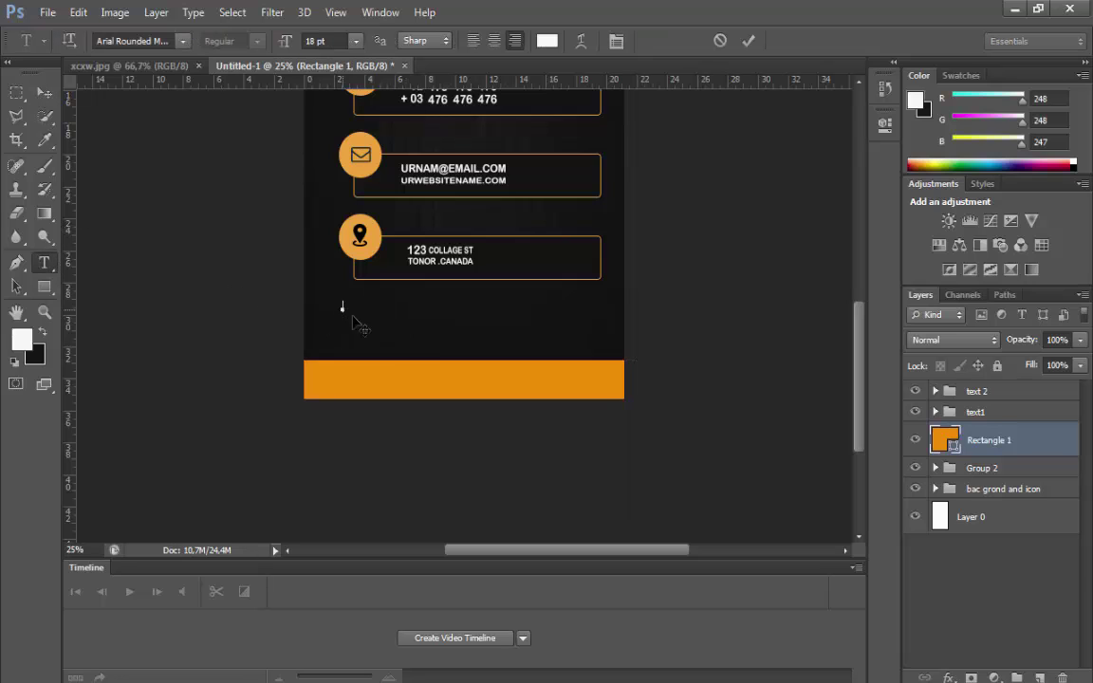
pyautogui.click(356, 41)
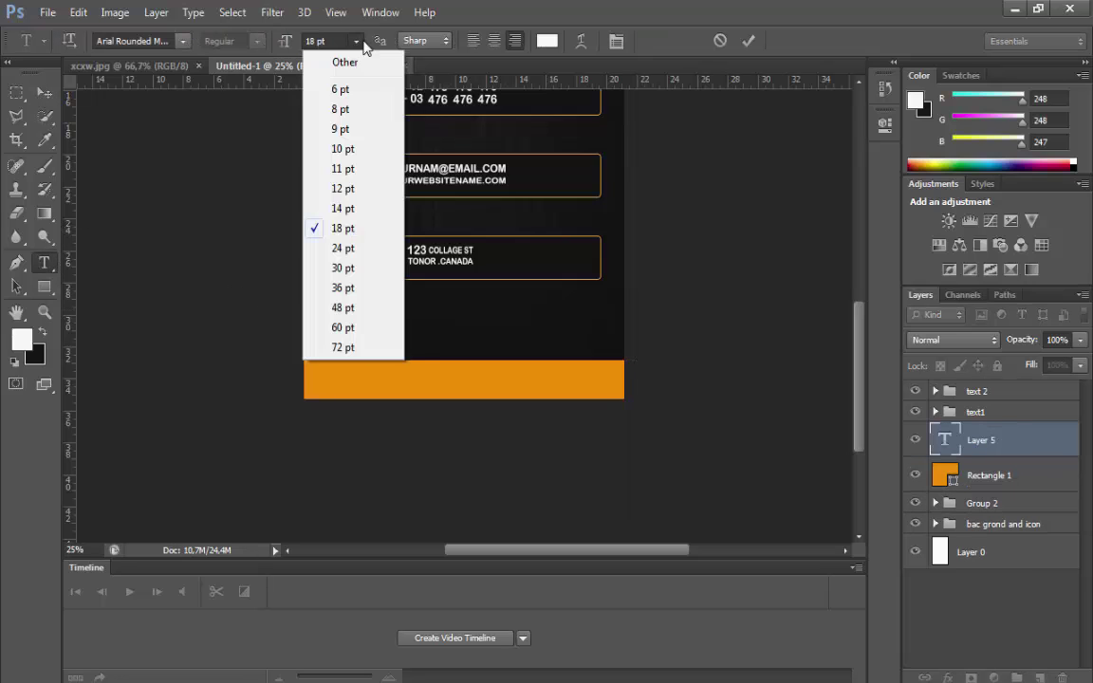
pyautogui.click(342, 288)
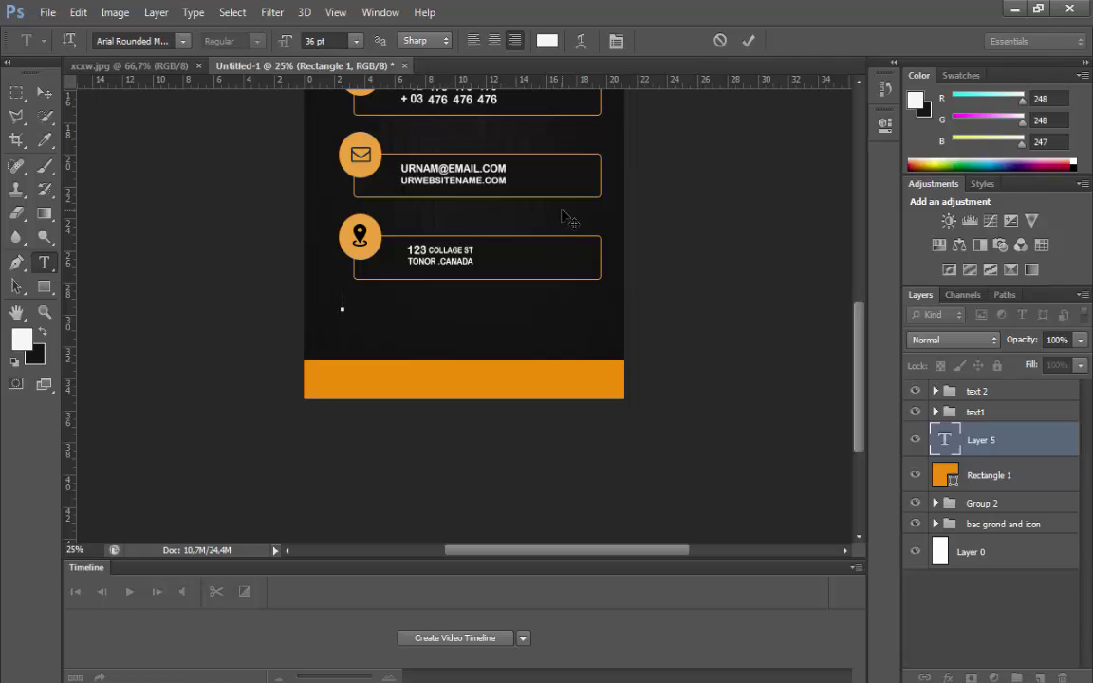
pyautogui.write('Design graphic scrt')
# Free Transform the footer text to about 129% width and 142% height, placing it between the address bar and the orange strip.
pyautogui.moveTo(302, 302); pyautogui.dragTo(156, 303)
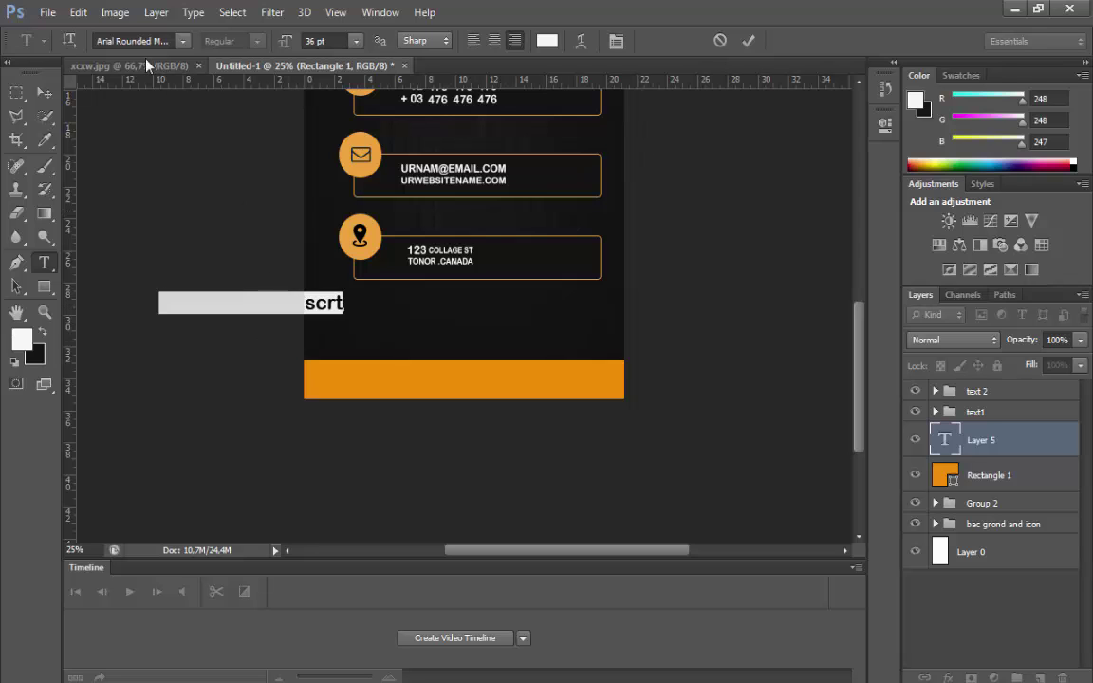
pyautogui.click(78, 12)
pyautogui.click(124, 349)
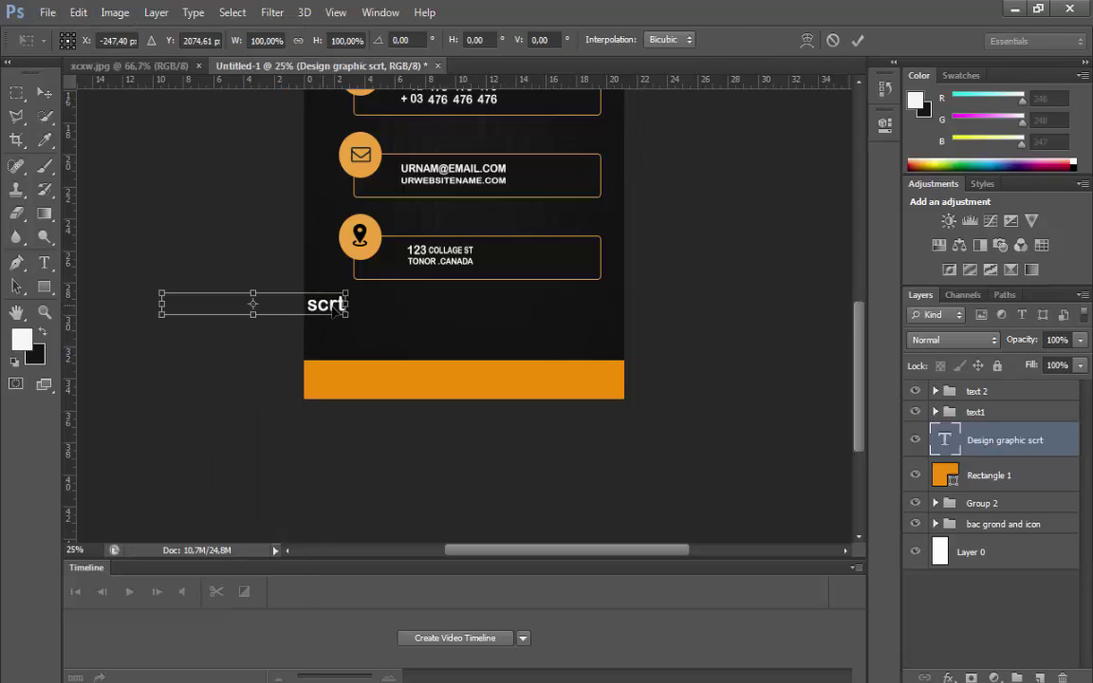
pyautogui.moveTo(254, 303); pyautogui.dragTo(469, 322)
pyautogui.moveTo(561, 335)
pyautogui.mouseDown()
pyautogui.moveTo(584, 361)
pyautogui.moveTo(609, 342)
pyautogui.moveTo(619, 347)
pyautogui.moveTo(541, 326)
pyautogui.moveTo(548, 331)
pyautogui.mouseUp()
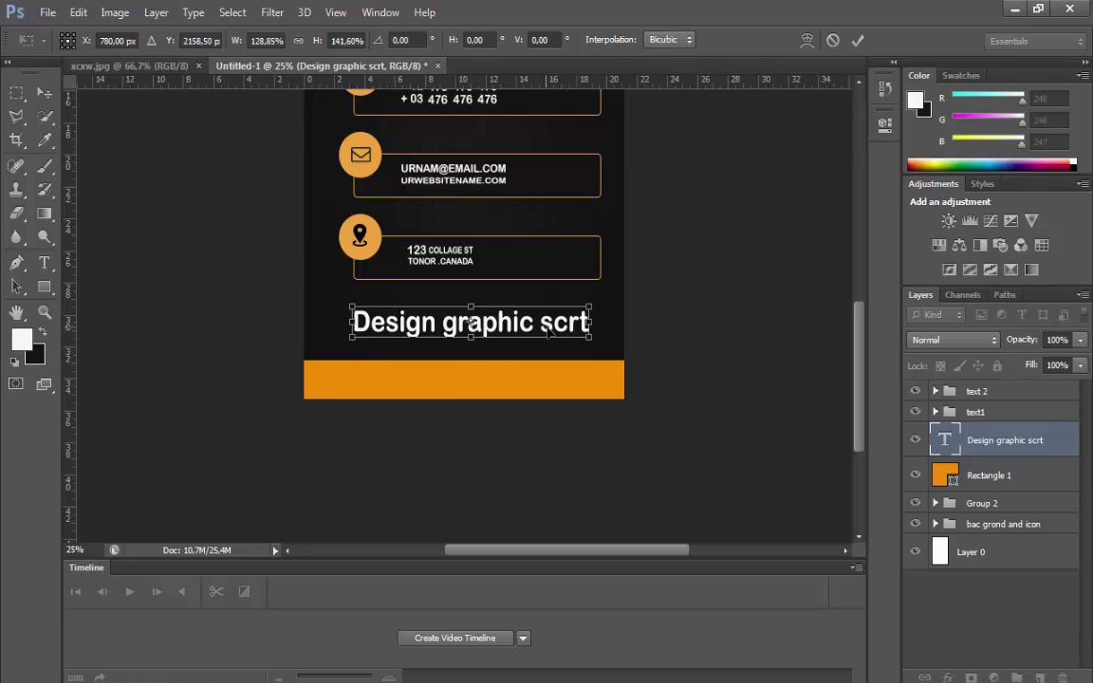
pyautogui.press('Return')
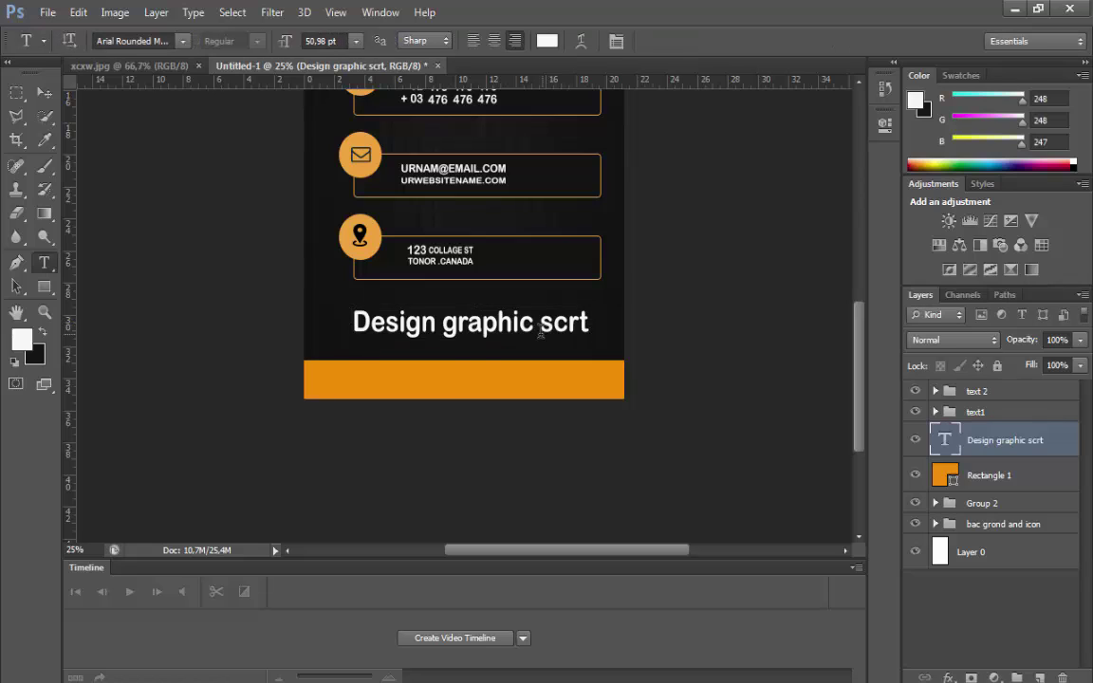
# Capitalize the second word of the footer text so the line reads "Design Graphic scrt".
pyautogui.click(447, 322)
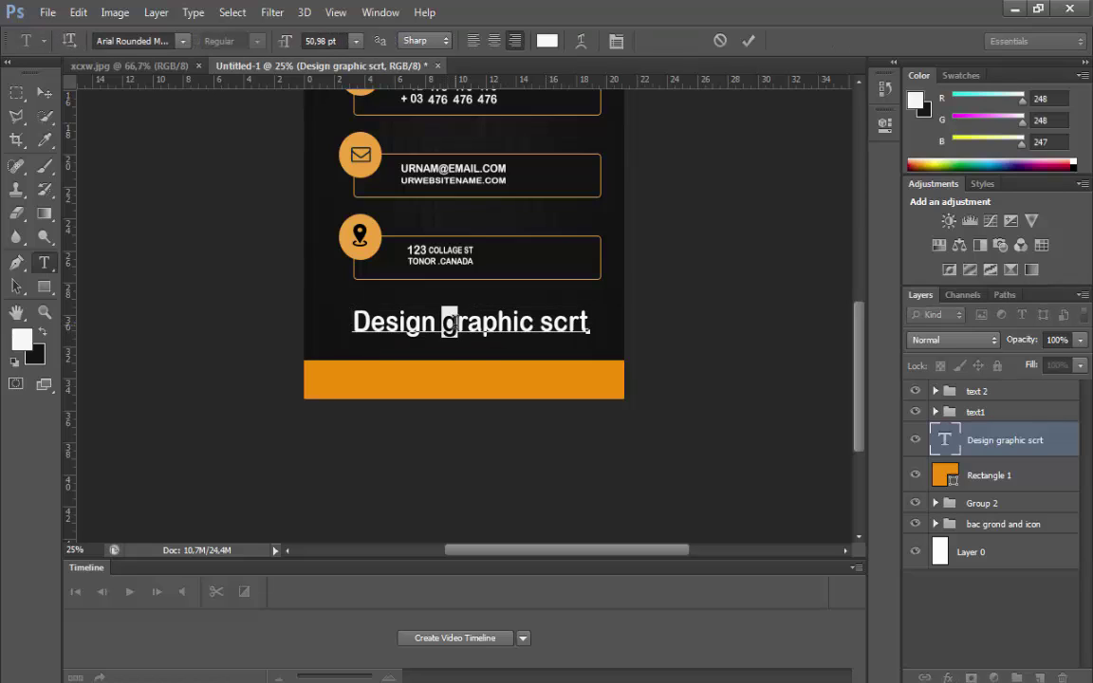
pyautogui.write('G')
pyautogui.click(43, 95)
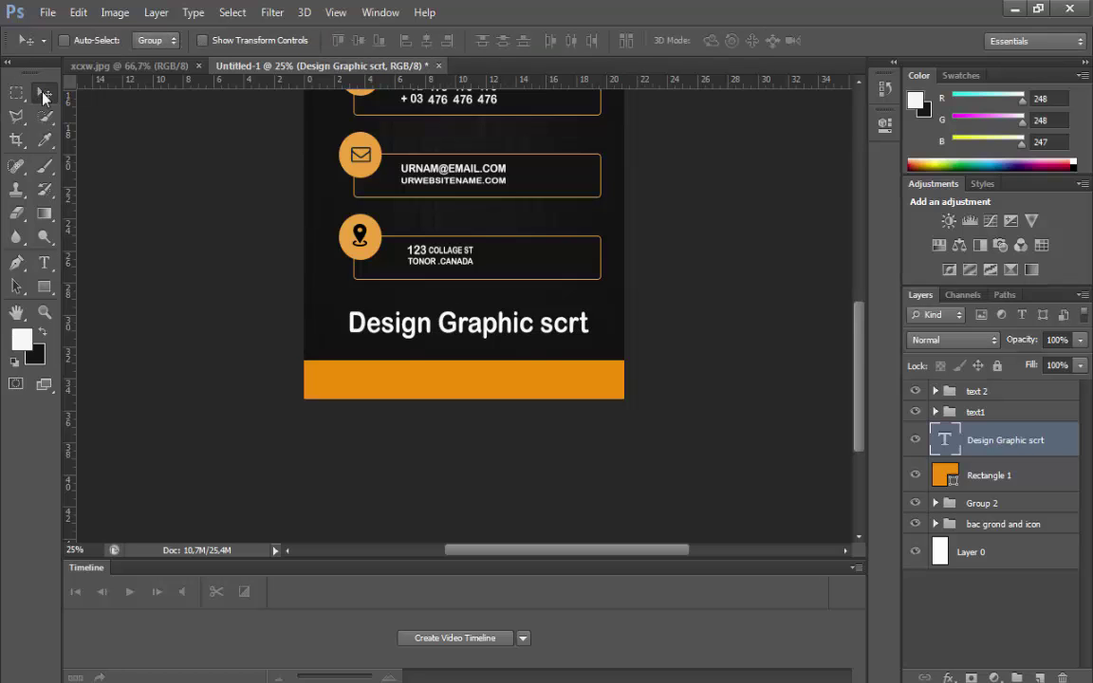
pyautogui.scroll(2, 62, 137)
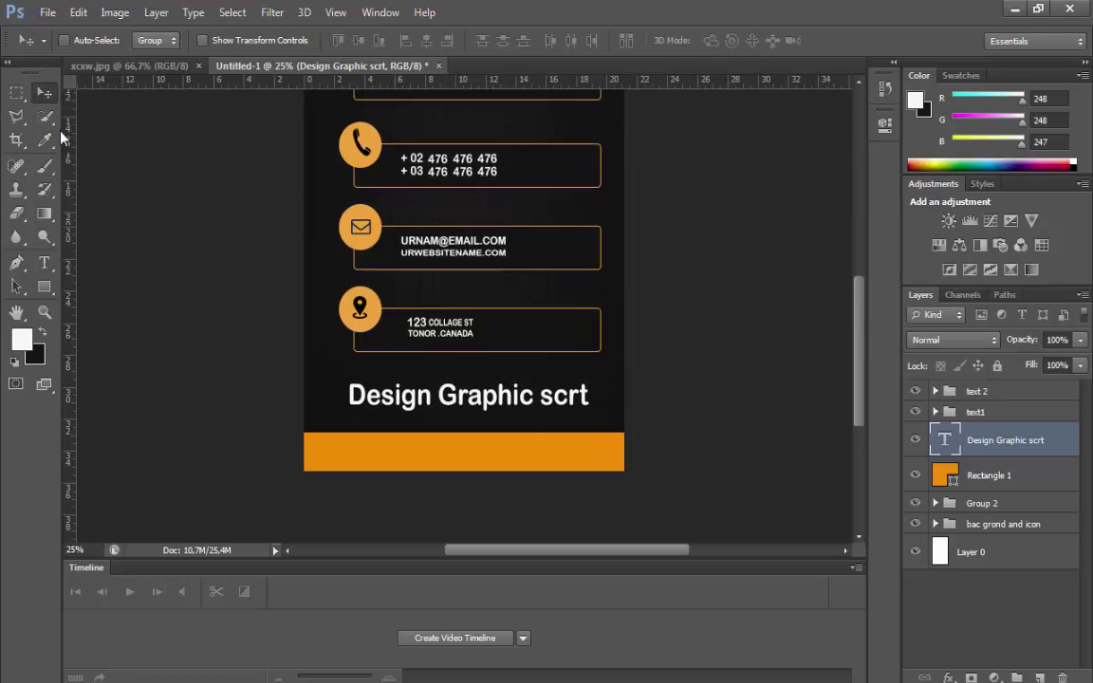